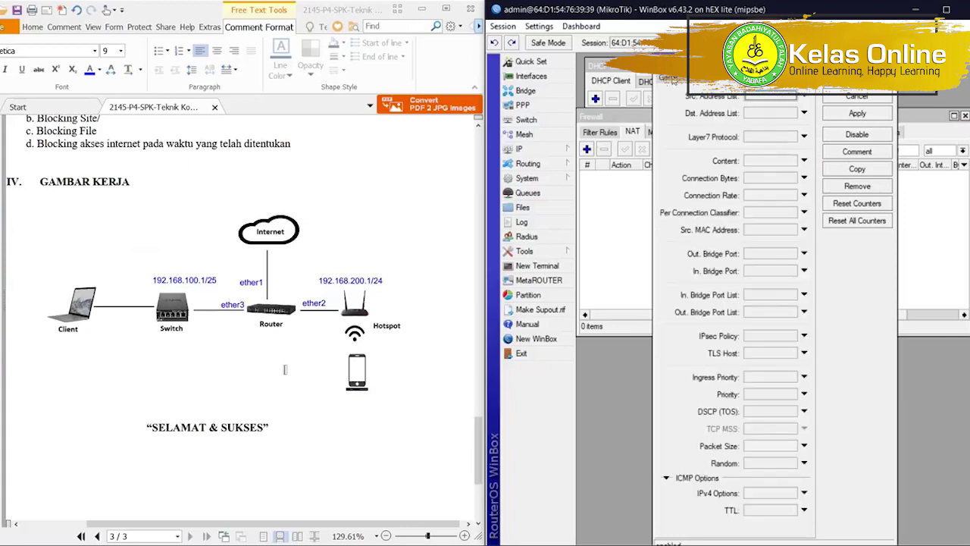
# Set the masquerade NAT rule's Out. Interface to ether1 and save it.
pyautogui.click(670, 78)
pyautogui.click(752, 239)
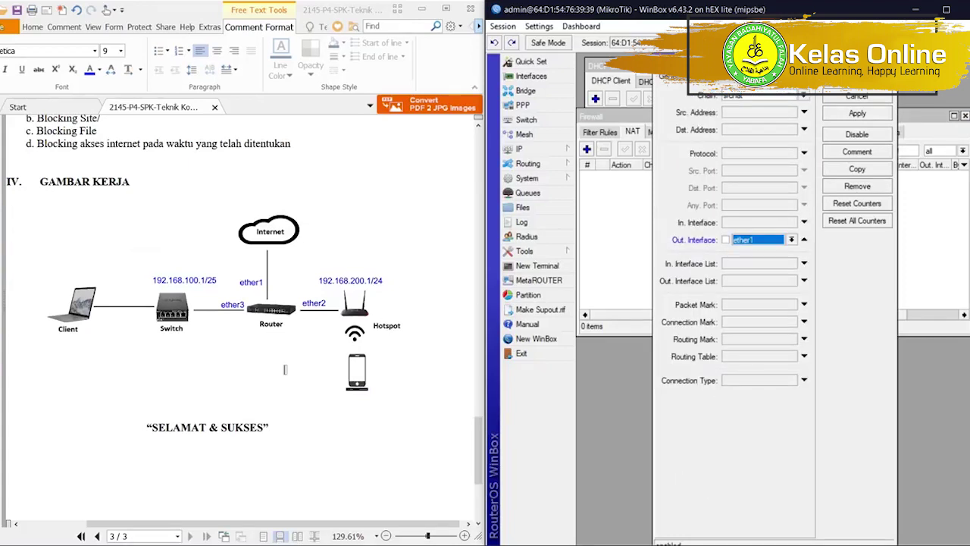
pyautogui.click(857, 79)
# Review the ether1 DHCP client entry alongside the firewall NAT rules list.
pyautogui.moveTo(787, 113); pyautogui.dragTo(787, 197)
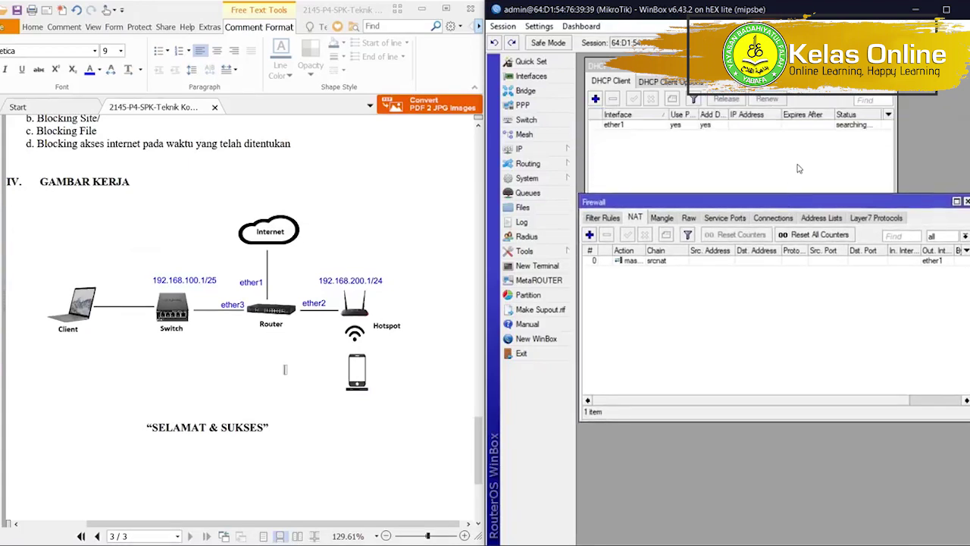
pyautogui.click(797, 168)
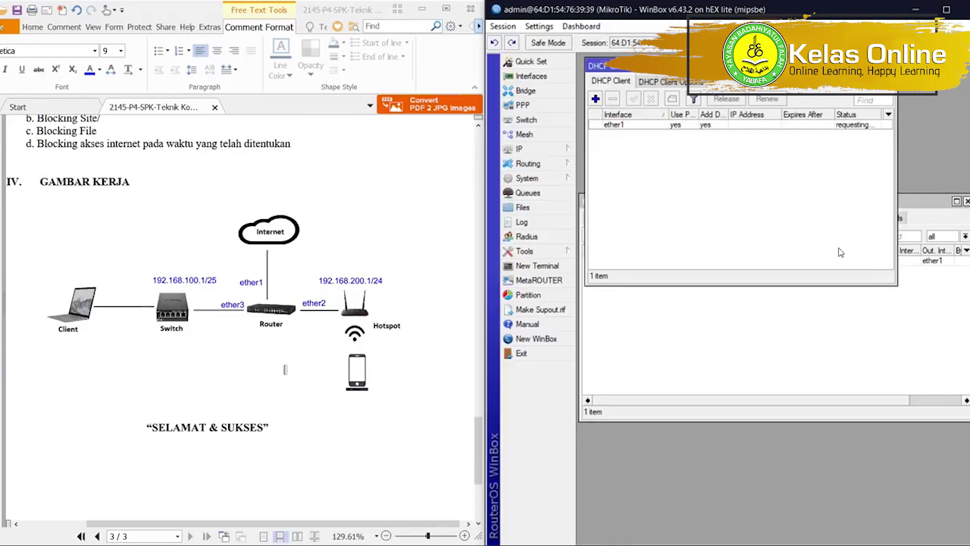
pyautogui.click(792, 328)
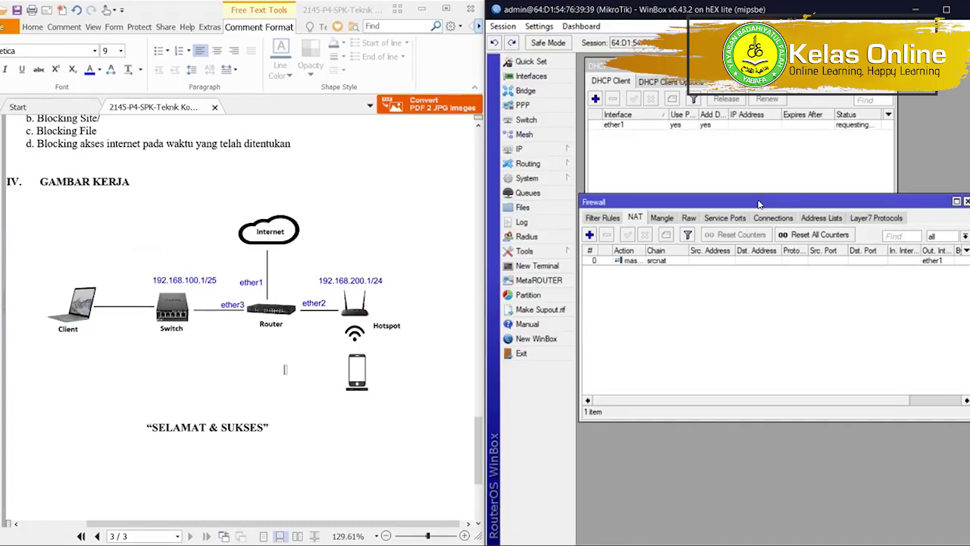
pyautogui.click(770, 125)
pyautogui.click(792, 288)
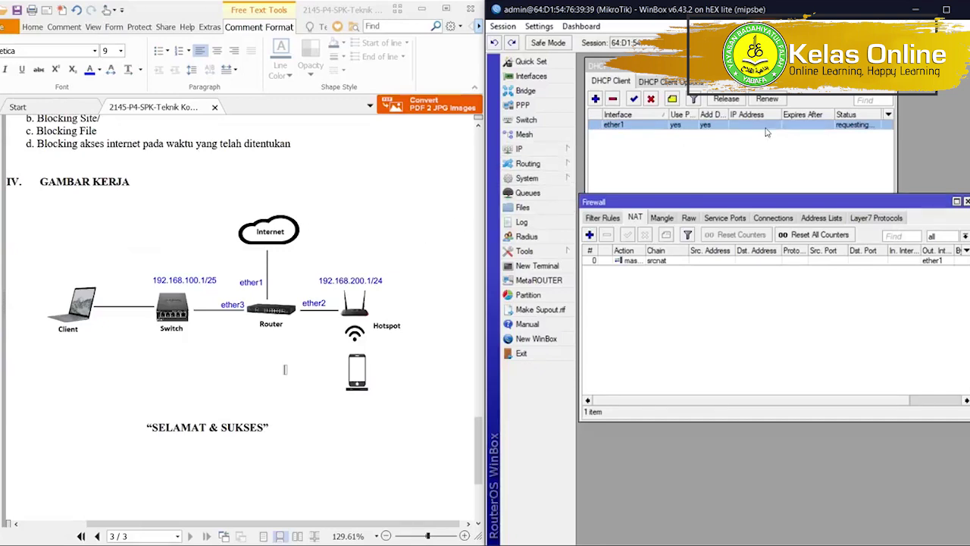
pyautogui.click(566, 148)
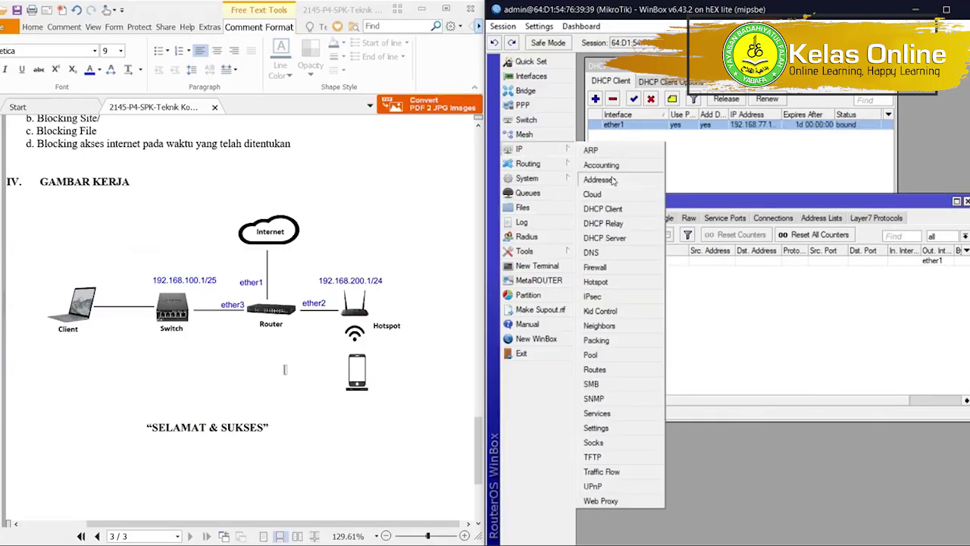
# Add address 192.168.100.1/25 on interface ether3.
pyautogui.click(630, 180)
pyautogui.moveTo(717, 104); pyautogui.dragTo(716, 244)
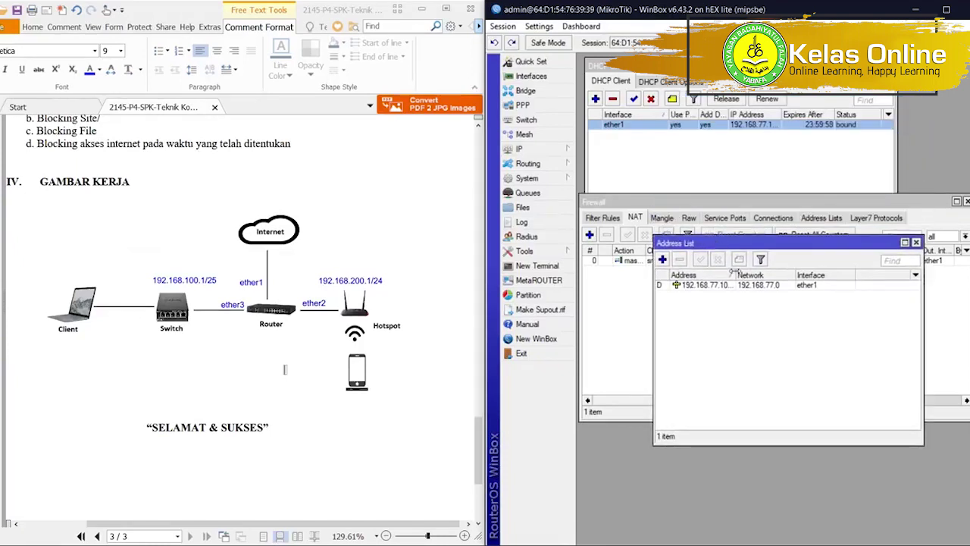
pyautogui.click(662, 260)
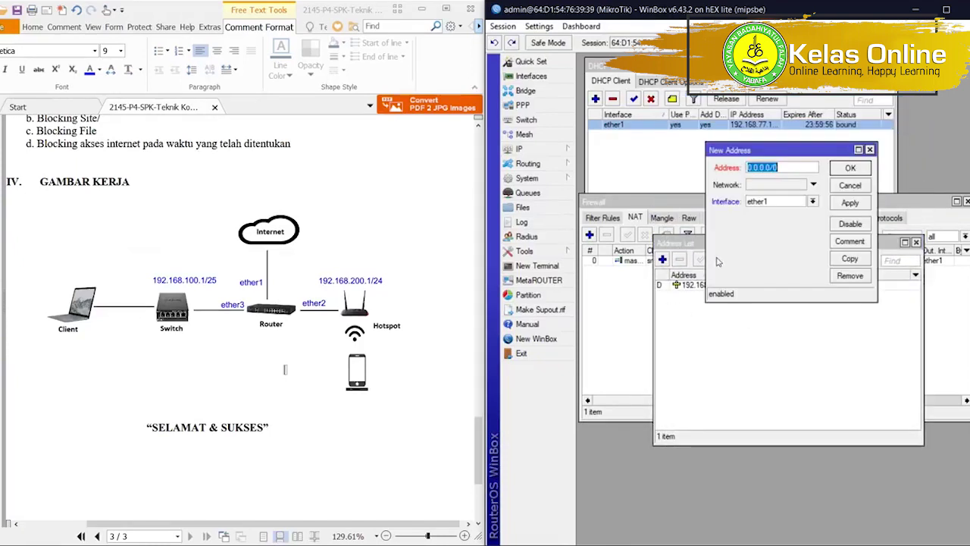
pyautogui.moveTo(747, 150); pyautogui.dragTo(805, 347)
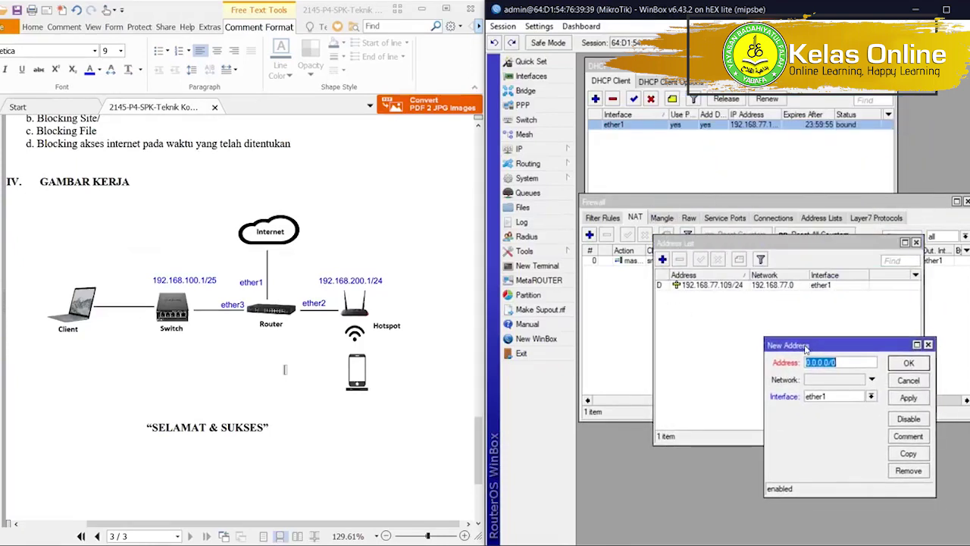
pyautogui.write('192.1')
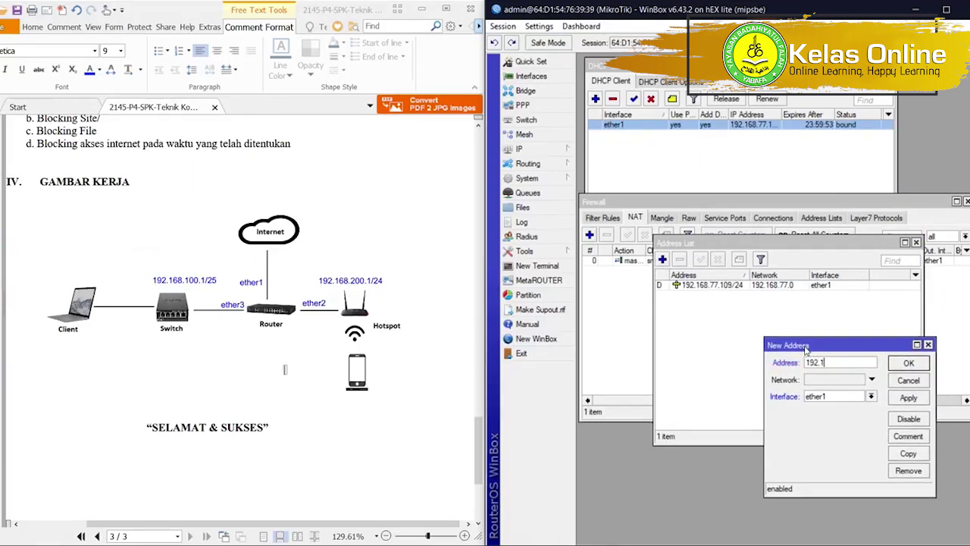
pyautogui.write('68.100.1/25')
pyautogui.press('Tab')
pyautogui.hotkey('alt', 'Down')
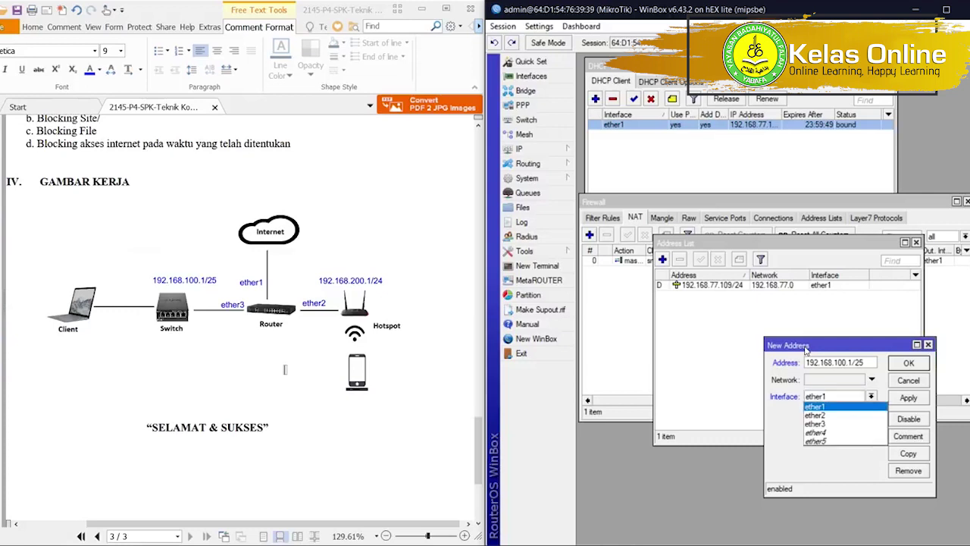
pyautogui.press('Down')
pyautogui.press('Down')
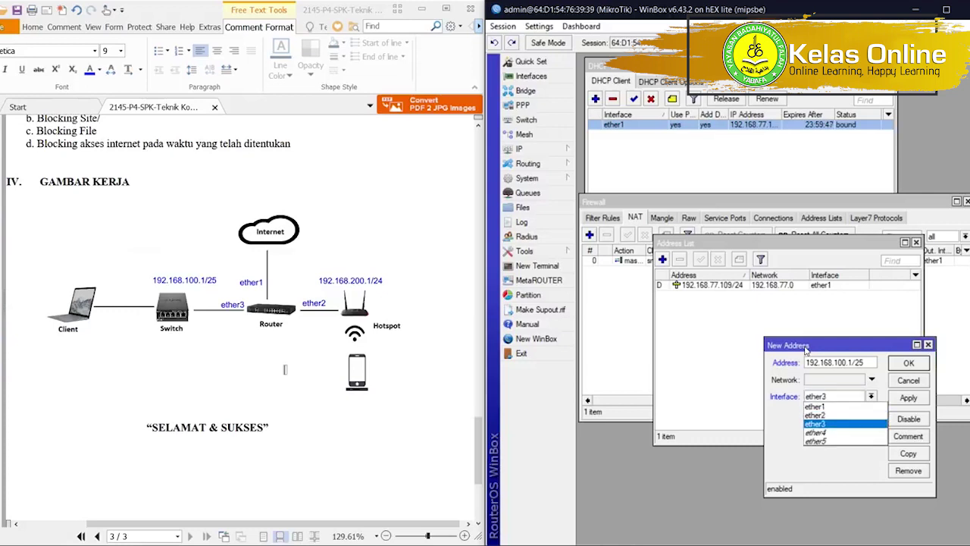
pyautogui.press('Return')
pyautogui.press('Return')
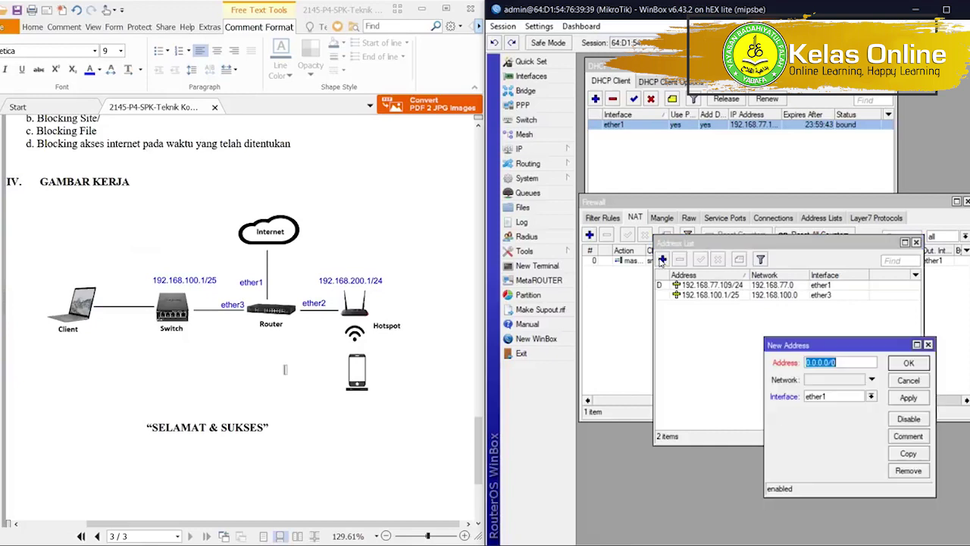
# Add address 192.168.200.1/24 on interface ether2.
pyautogui.click(662, 259)
pyautogui.write('192.168.200.1/24')
pyautogui.press('Tab')
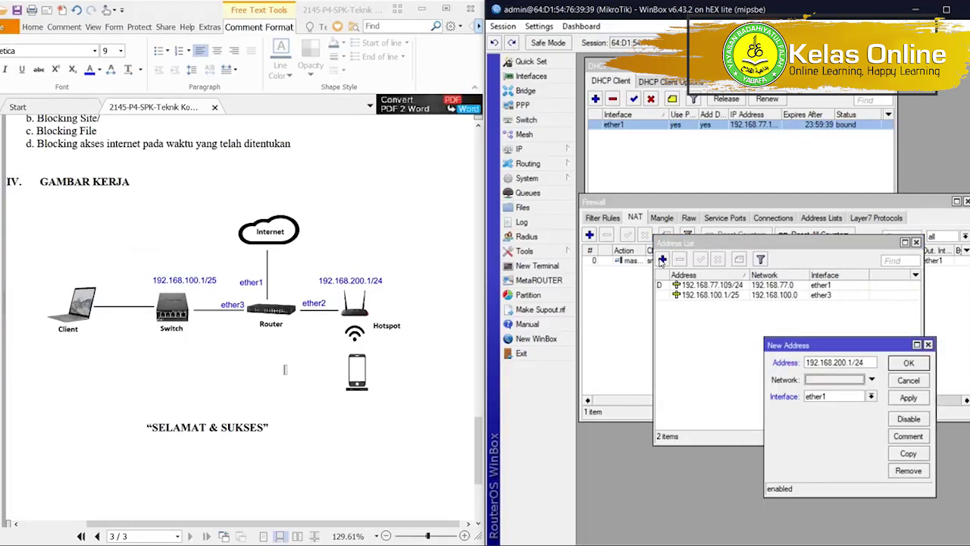
pyautogui.press('Tab')
pyautogui.hotkey('alt', 'Down')
pyautogui.press('Down')
pyautogui.press('Return')
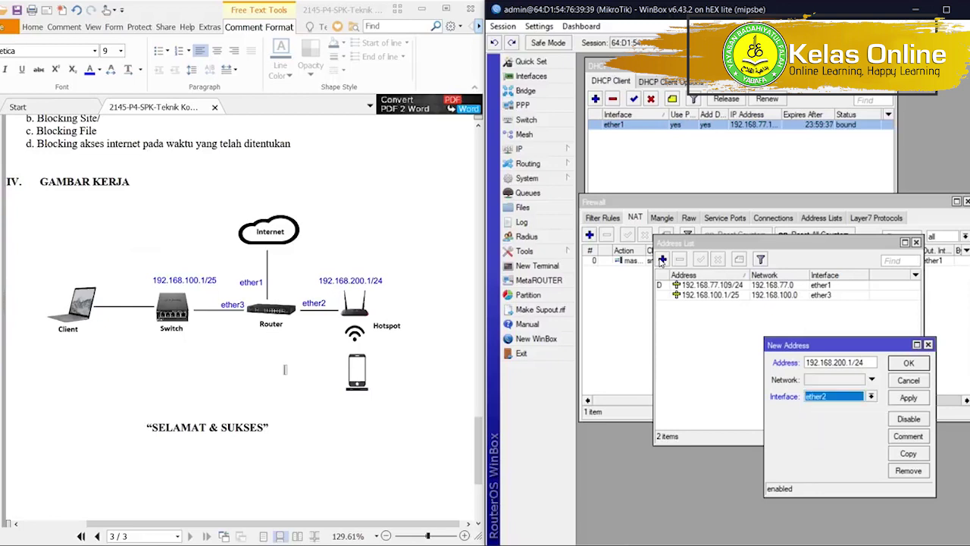
pyautogui.press('Return')
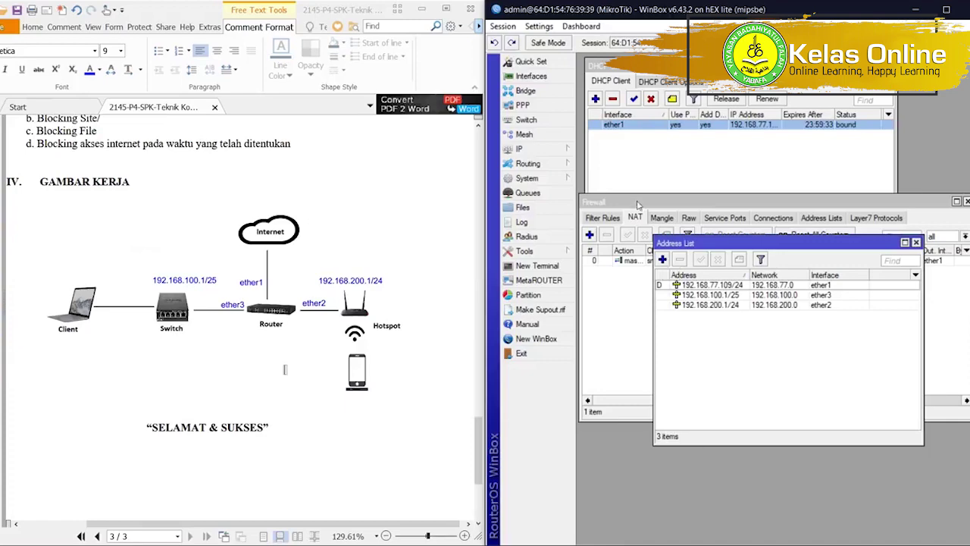
# Sort the address list by interface and bring up the DHCP Server list.
pyautogui.click(843, 276)
pyautogui.scroll(10, 274, 207)
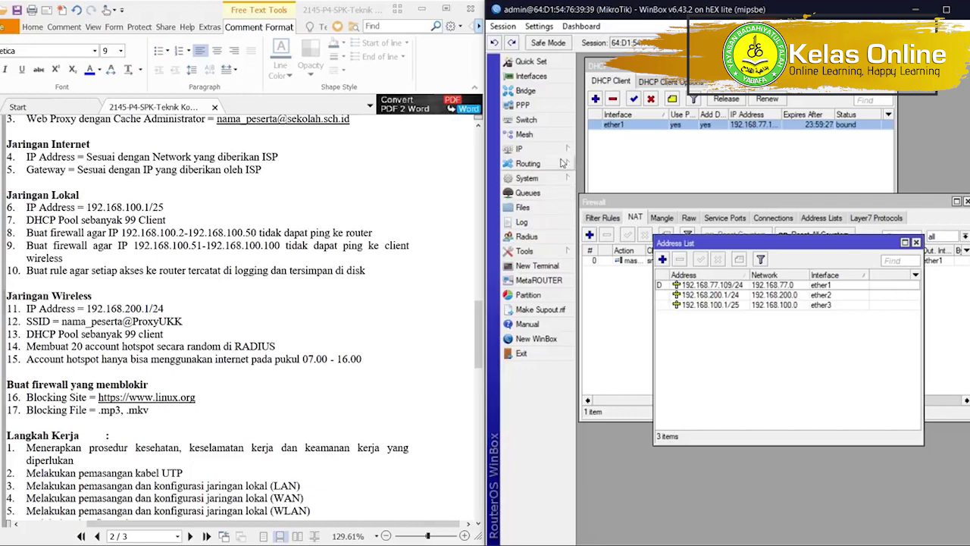
pyautogui.click(522, 149)
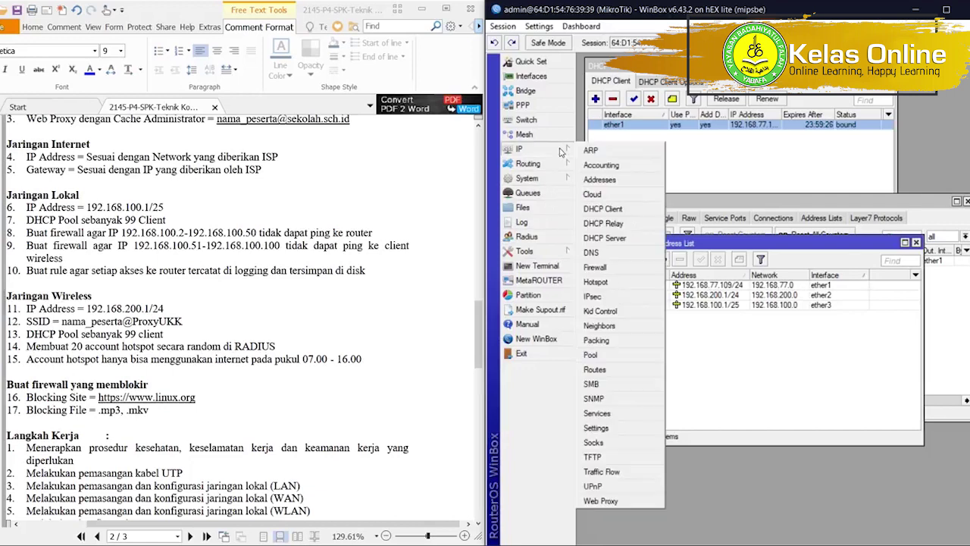
pyautogui.click(625, 237)
pyautogui.moveTo(670, 132); pyautogui.dragTo(677, 303)
# Run DHCP Setup with ether3 as the server interface.
pyautogui.click(759, 334)
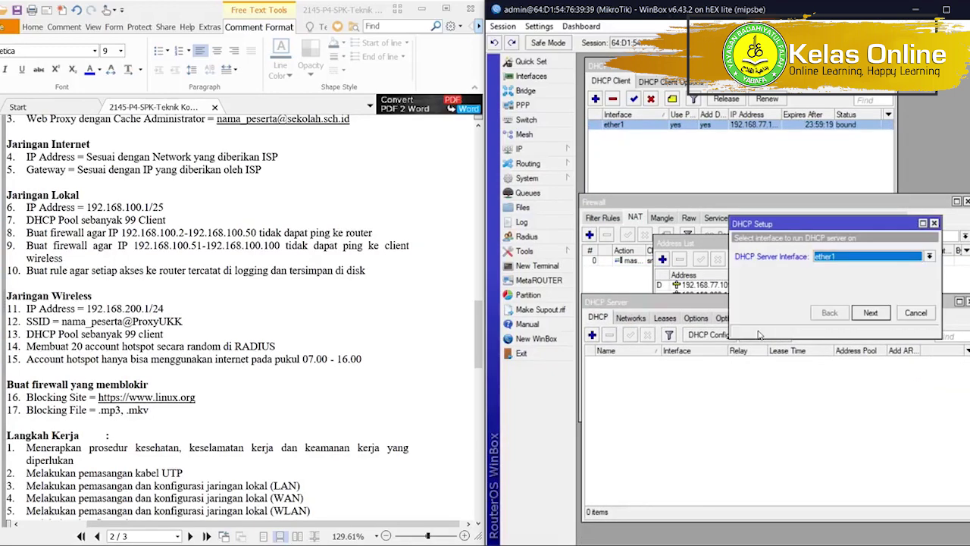
pyautogui.click(833, 257)
pyautogui.click(835, 283)
pyautogui.click(831, 257)
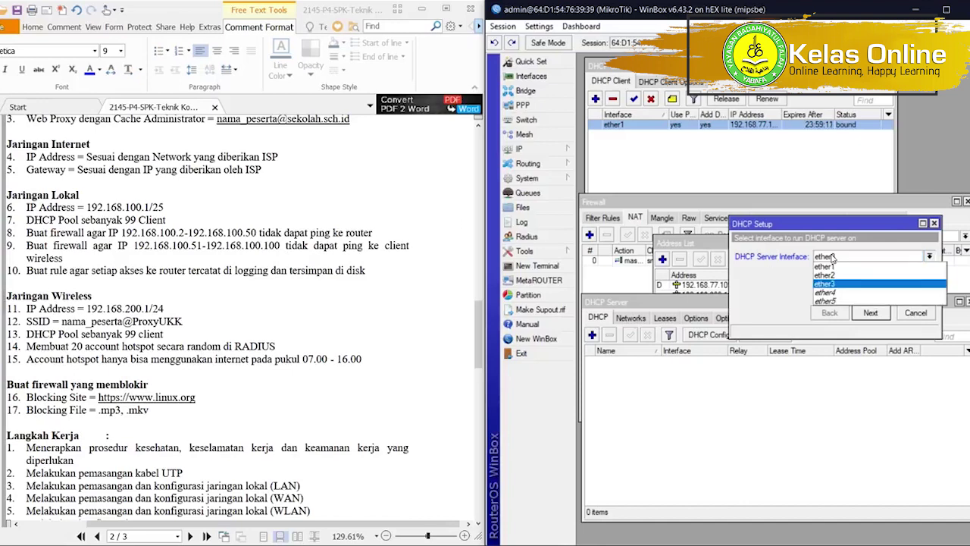
pyautogui.click(847, 288)
pyautogui.click(870, 313)
# Accept 192.168.100.0/25, pool 192.168.100.2-192.168.100.100 and DNS 192.168.77.1 to finish setup.
pyautogui.click(870, 312)
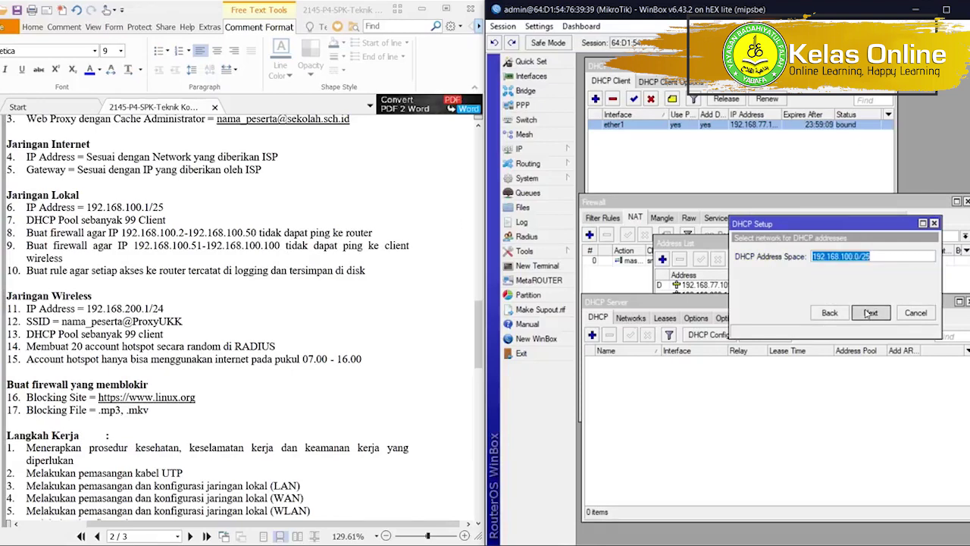
pyautogui.click(870, 312)
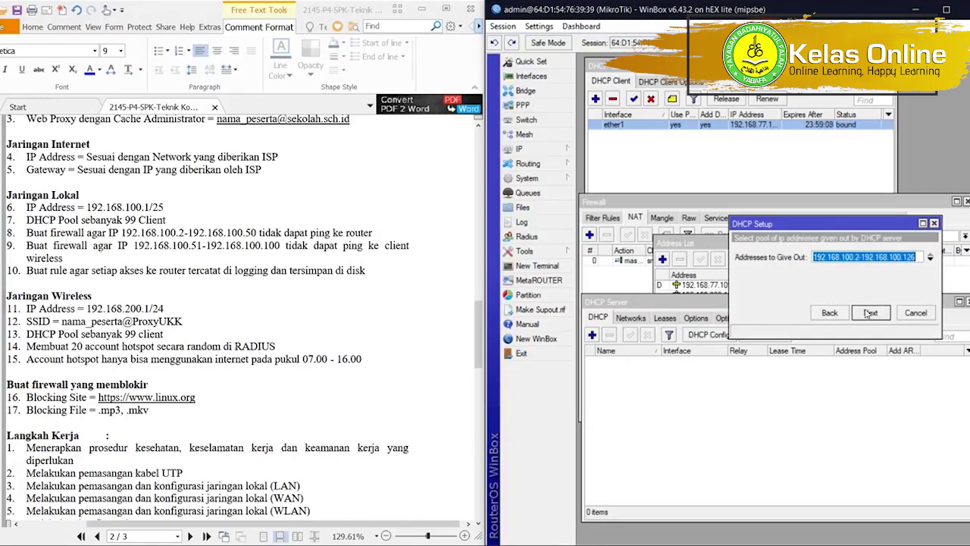
pyautogui.click(857, 258)
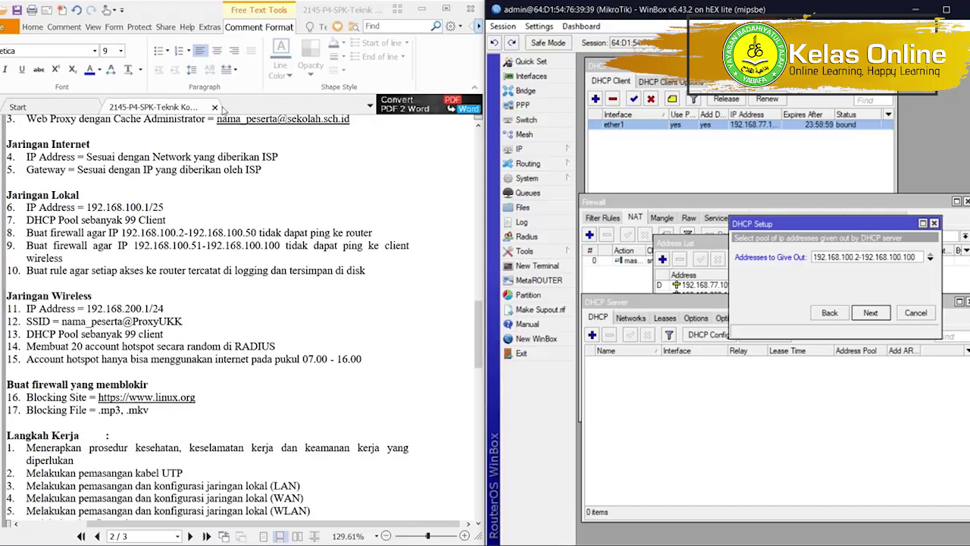
pyautogui.click(878, 319)
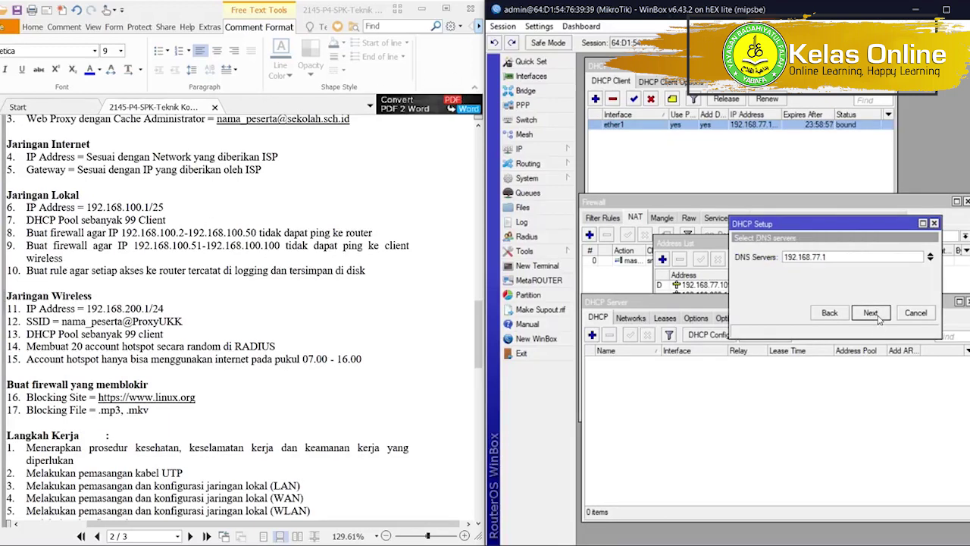
pyautogui.click(872, 316)
pyautogui.click(872, 317)
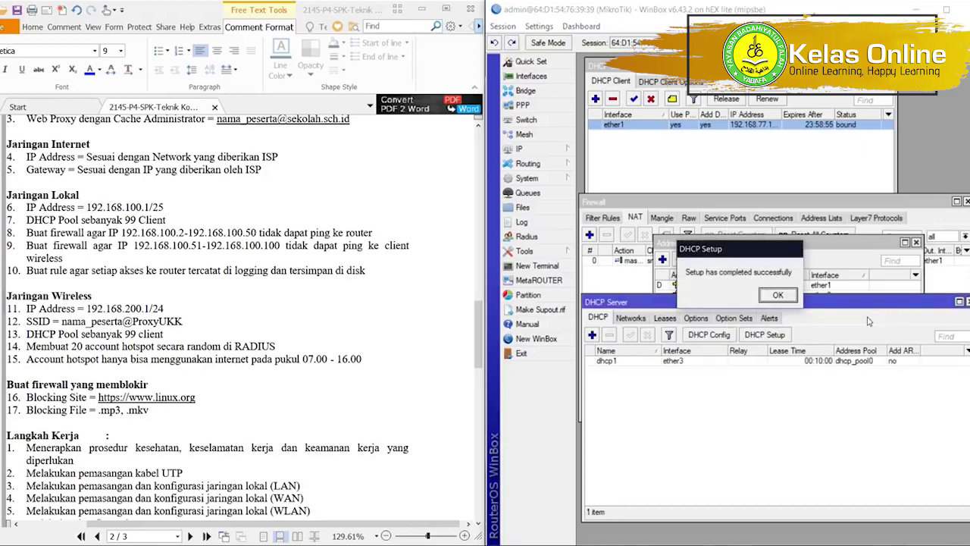
pyautogui.click(774, 295)
pyautogui.moveTo(756, 302); pyautogui.dragTo(753, 331)
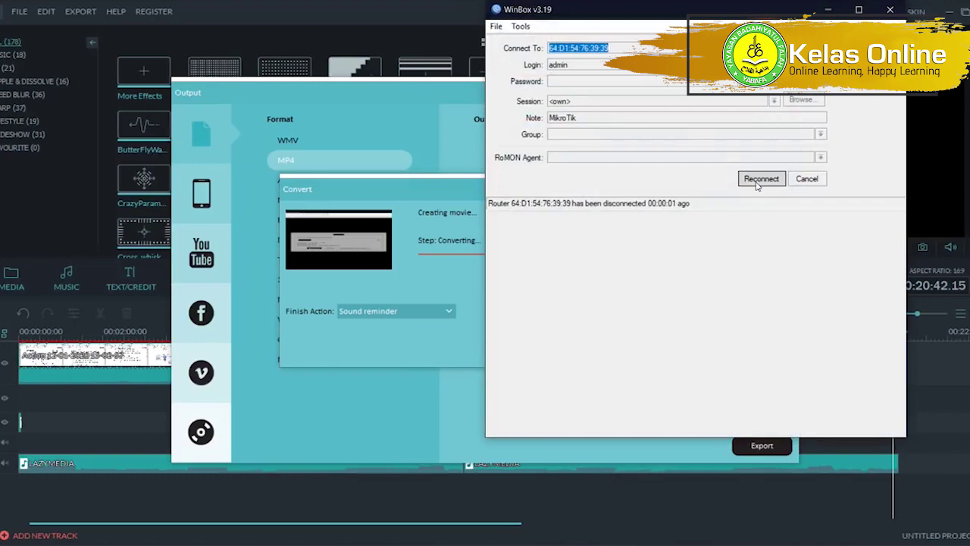
pyautogui.click(759, 179)
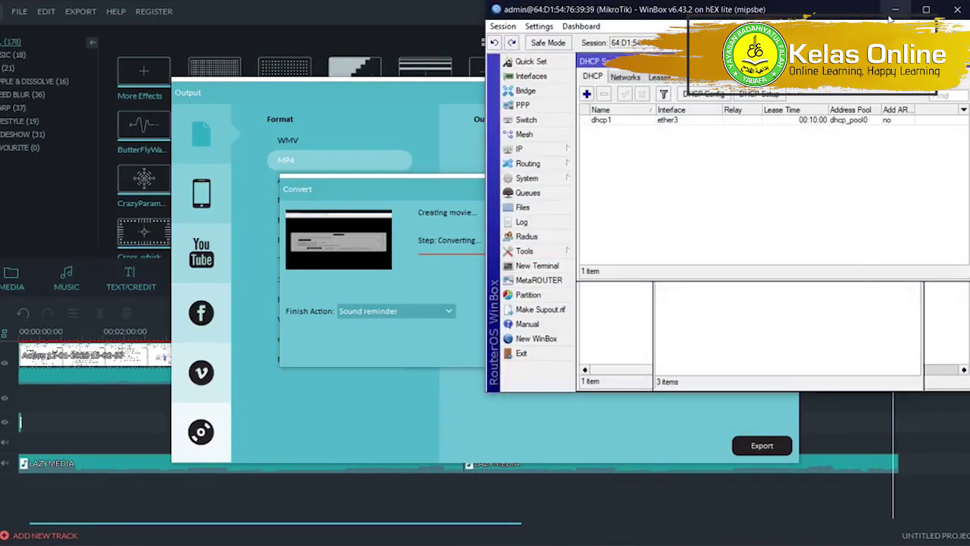
pyautogui.hotkey('alt', 'Tab')
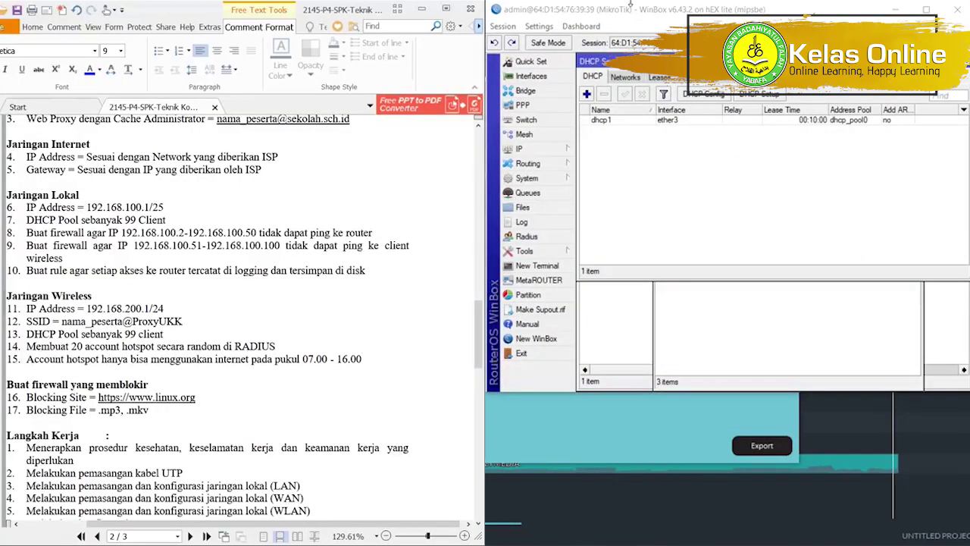
pyautogui.moveTo(629, 4); pyautogui.dragTo(969, 195)
# Start a second DHCP Setup with ether2 as the server interface.
pyautogui.click(728, 361)
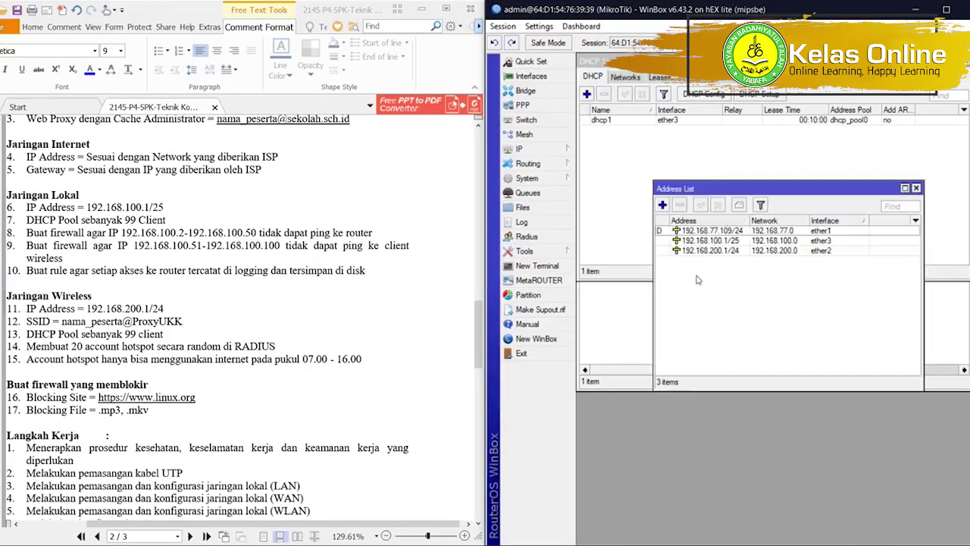
pyautogui.click(774, 97)
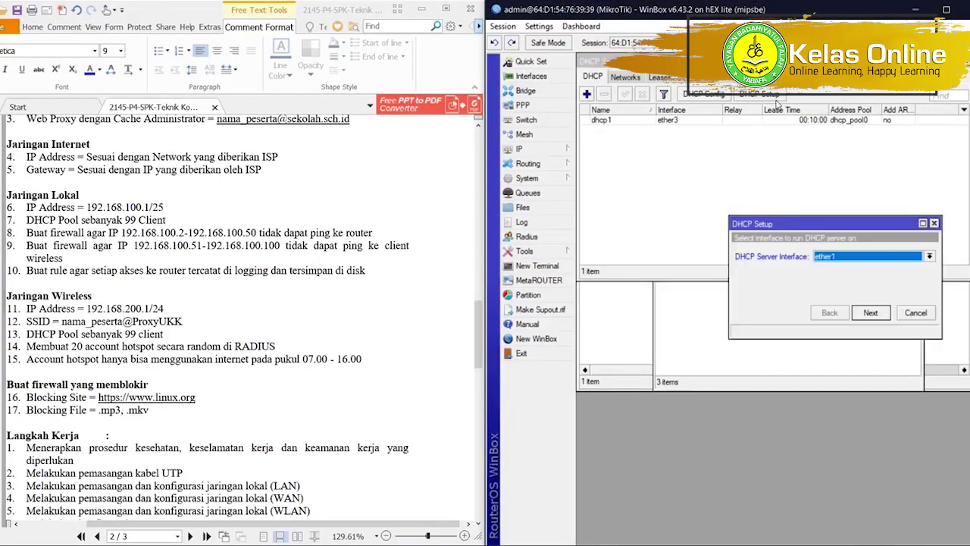
pyautogui.click(819, 258)
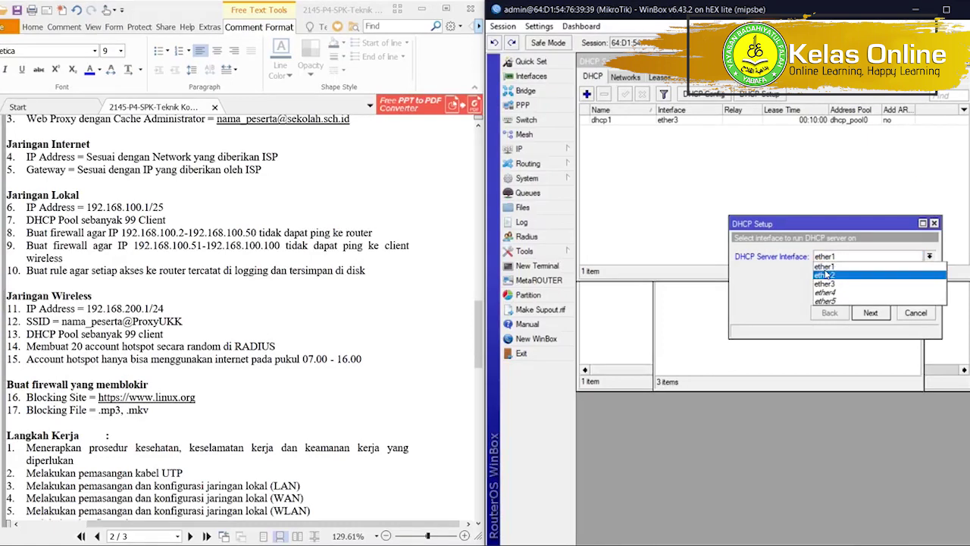
pyautogui.click(826, 275)
pyautogui.click(871, 313)
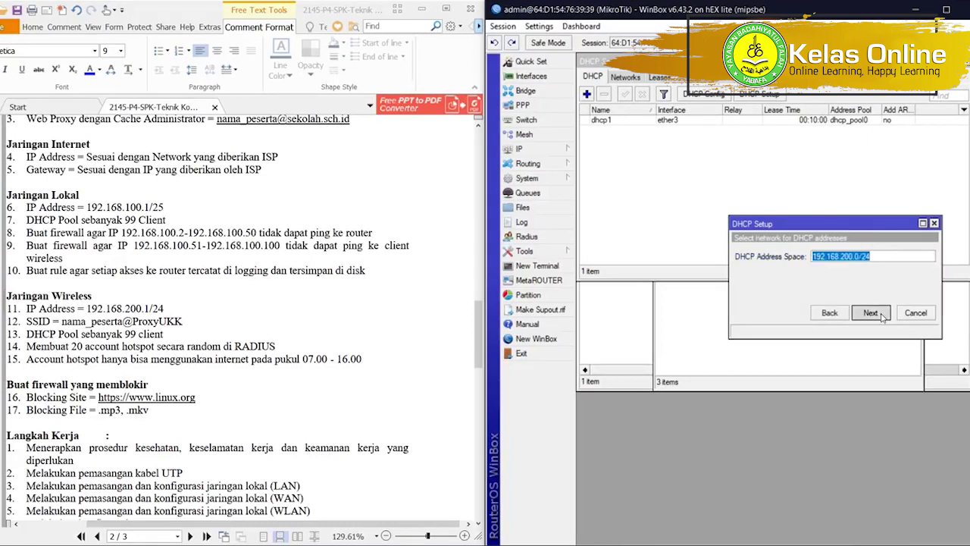
# Accept 192.168.200.0/24, gateway 192.168.200.1, pool .2–.100 and DNS 192.168.77.1 to finish.
pyautogui.click(871, 313)
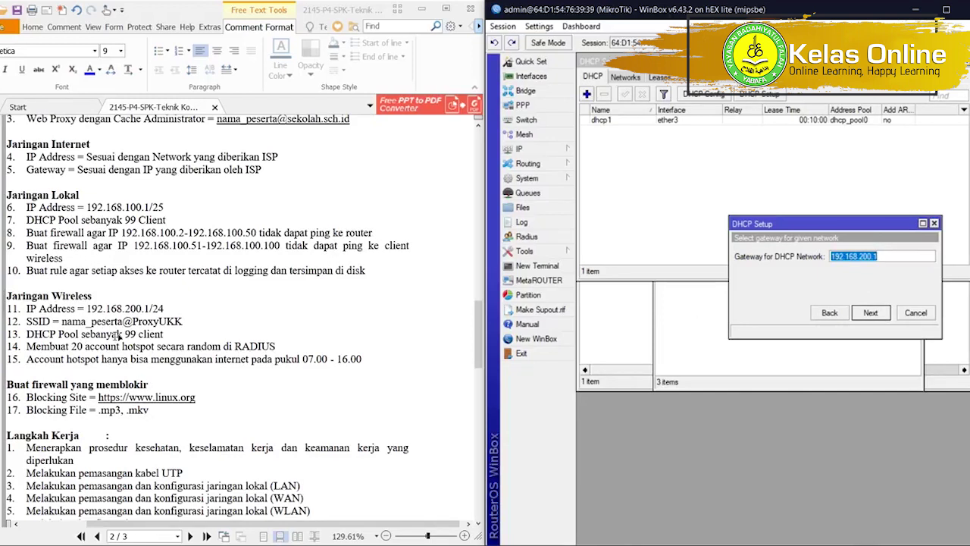
pyautogui.click(872, 315)
pyautogui.click(916, 256)
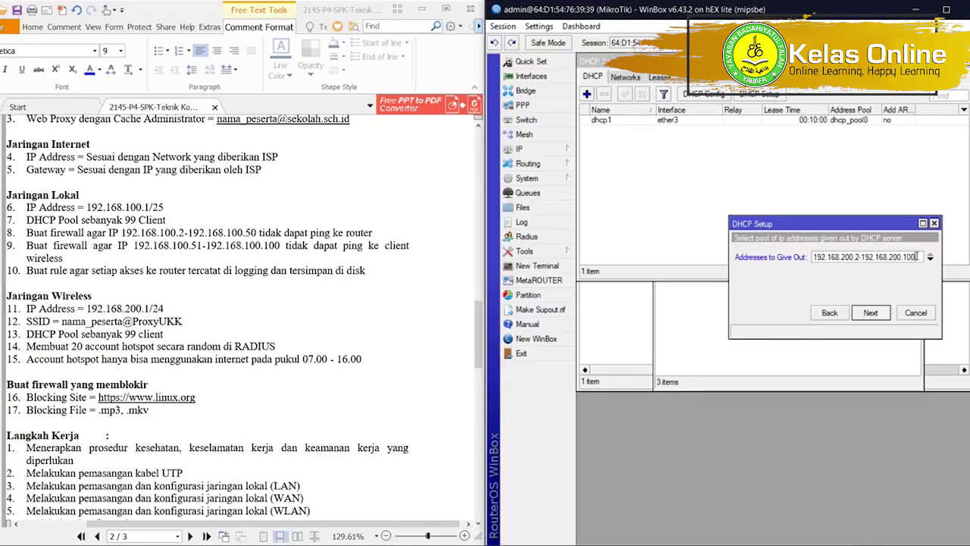
pyautogui.click(870, 316)
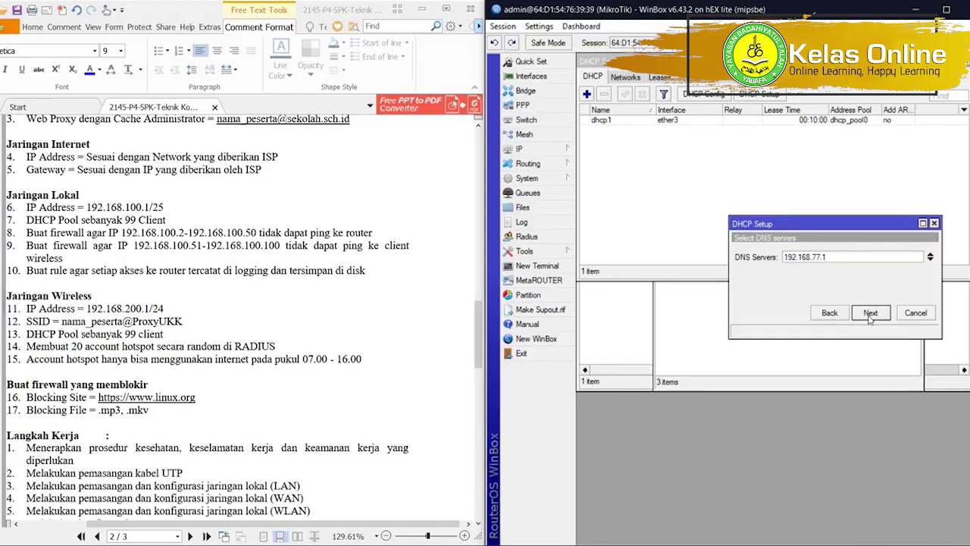
pyautogui.click(870, 315)
pyautogui.click(869, 315)
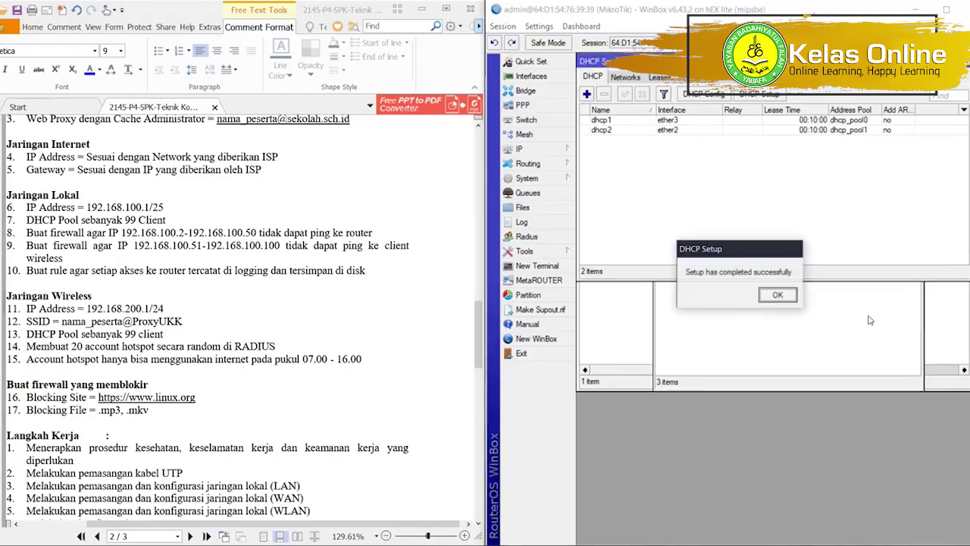
pyautogui.click(785, 298)
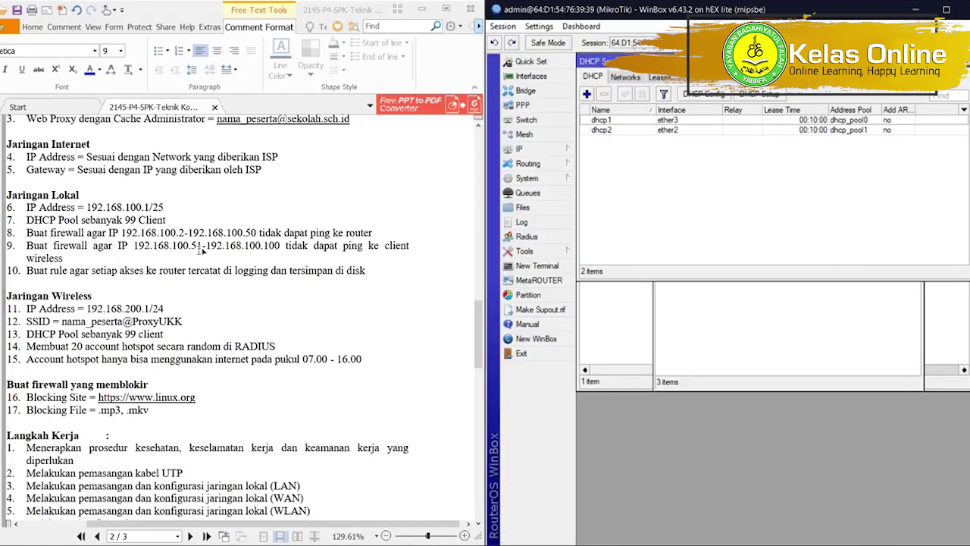
# Create a new firewall filter rule on the input chain.
pyautogui.click(555, 150)
pyautogui.click(595, 267)
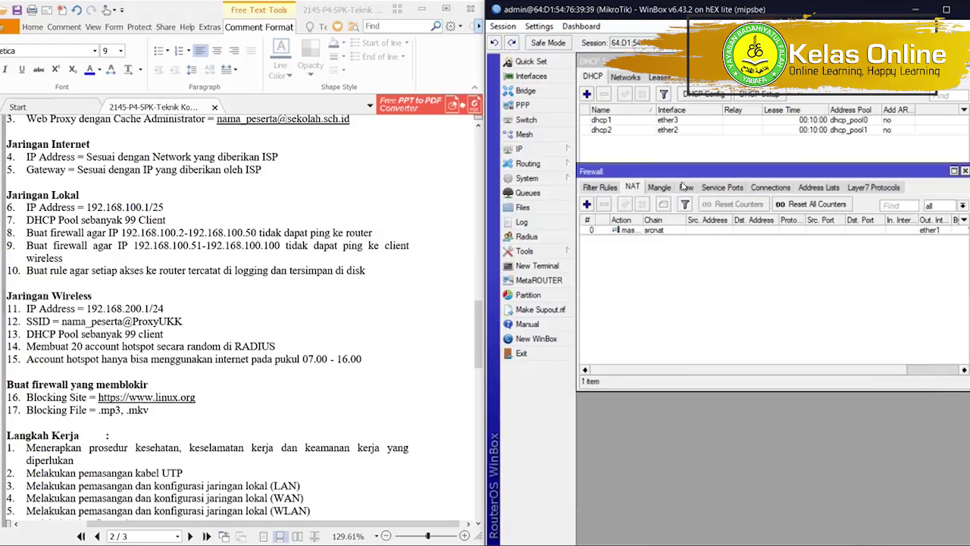
pyautogui.click(603, 192)
pyautogui.moveTo(620, 172); pyautogui.dragTo(613, 243)
pyautogui.click(582, 276)
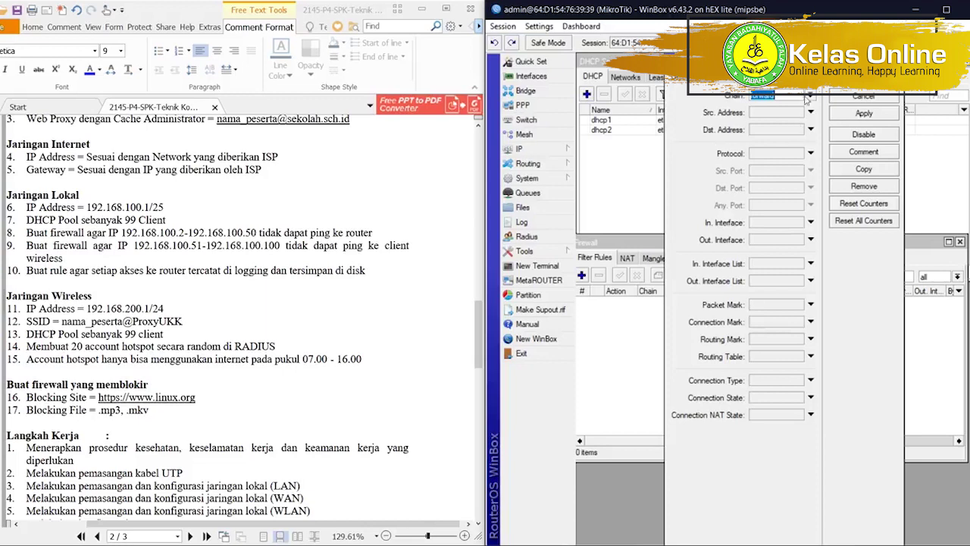
pyautogui.click(809, 97)
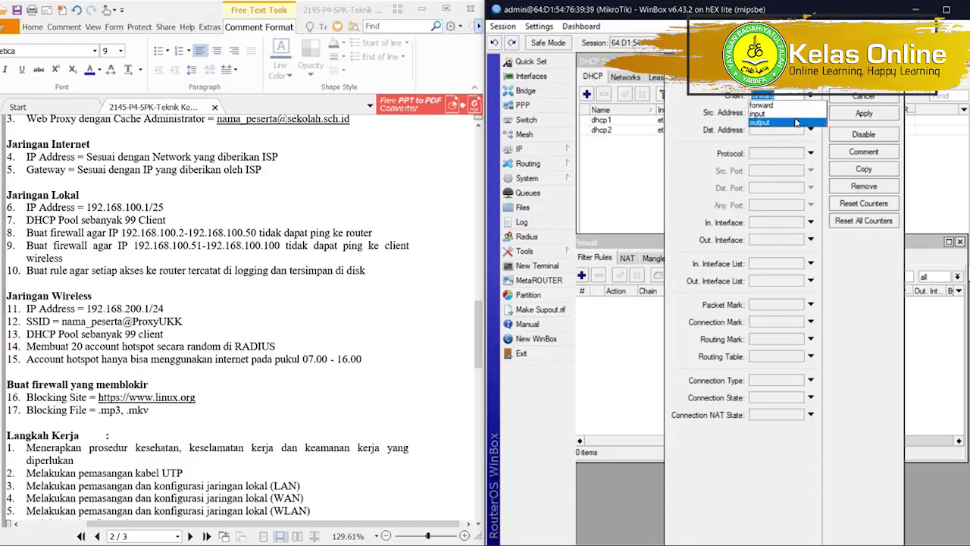
pyautogui.click(794, 115)
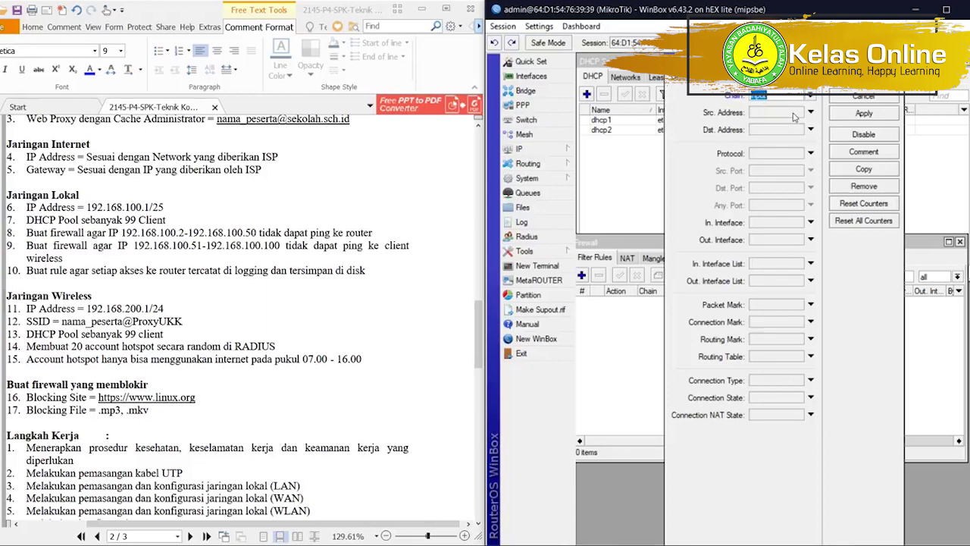
# Match In. Interface ether3 and source addresses 192.168.100.2-192.168.100.50.
pyautogui.click(758, 226)
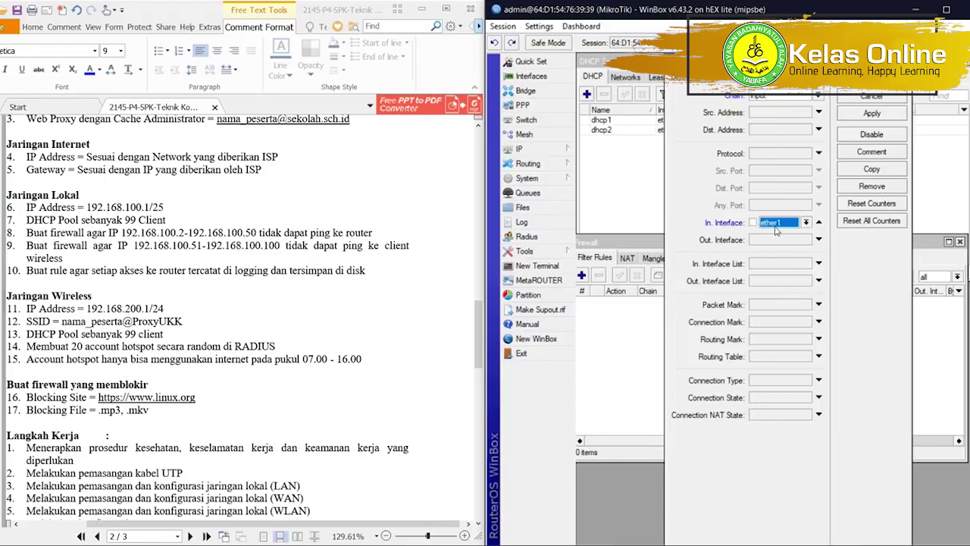
pyautogui.click(776, 226)
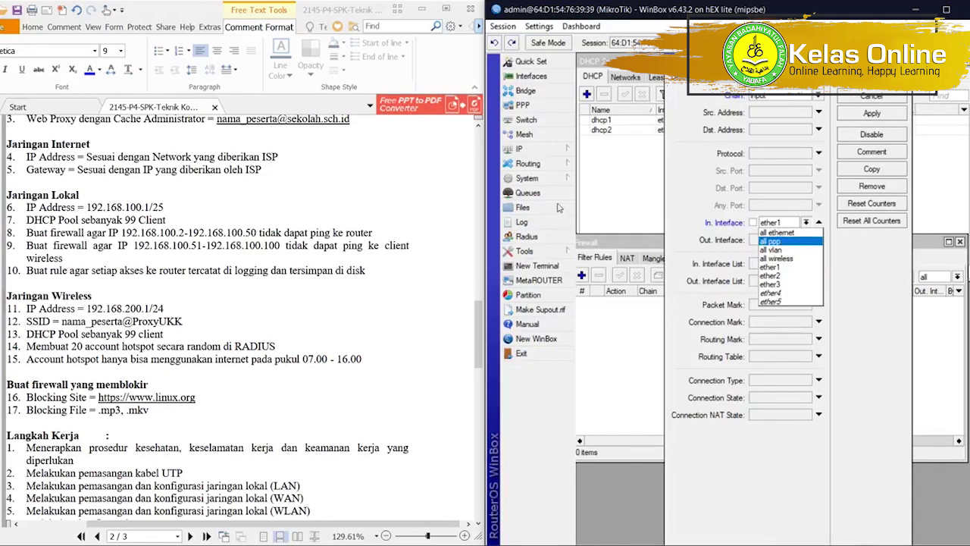
pyautogui.click(559, 153)
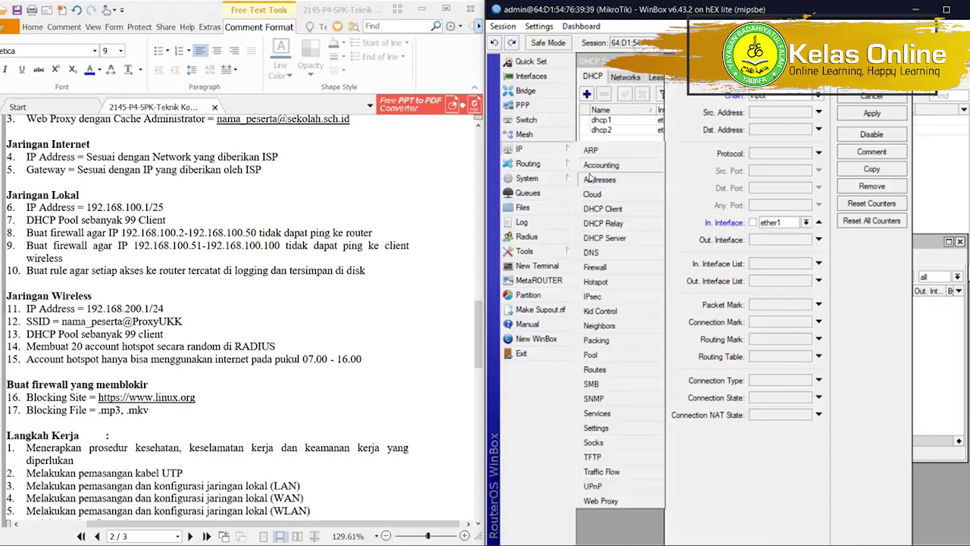
pyautogui.click(657, 164)
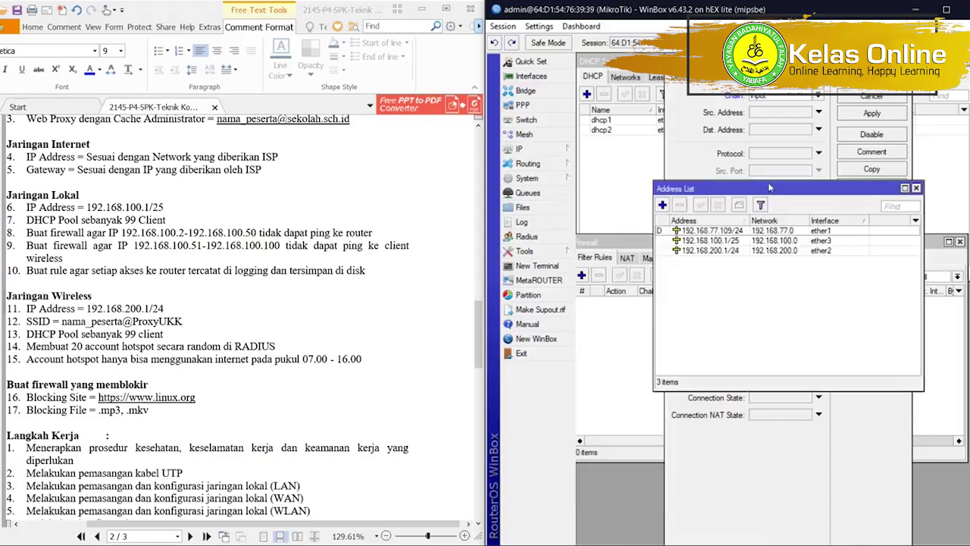
pyautogui.click(773, 221)
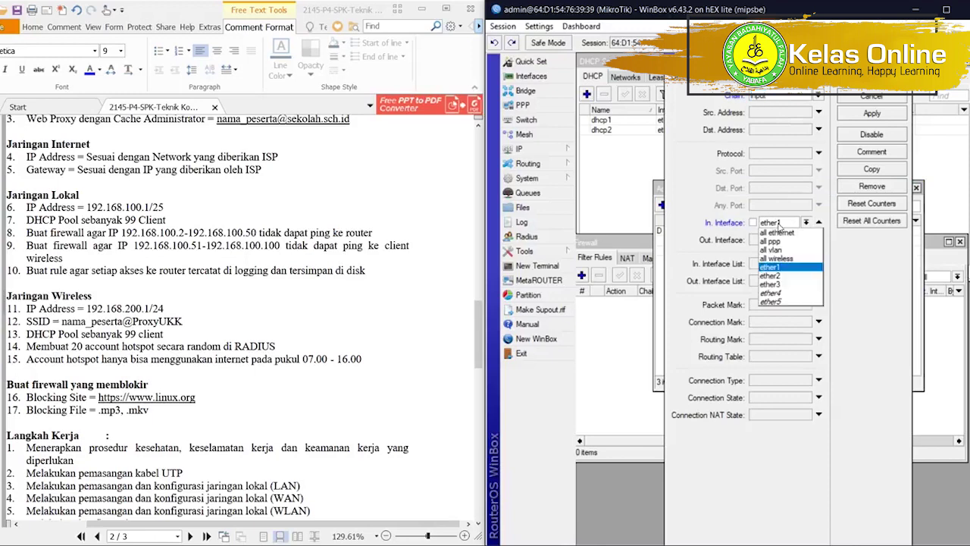
pyautogui.click(776, 222)
pyautogui.click(787, 283)
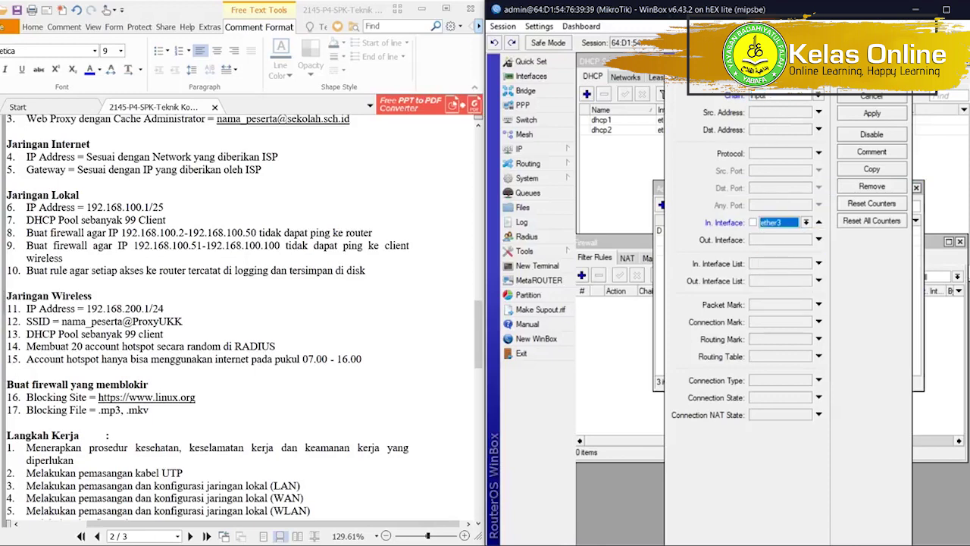
pyautogui.moveTo(859, 86); pyautogui.dragTo(935, 104)
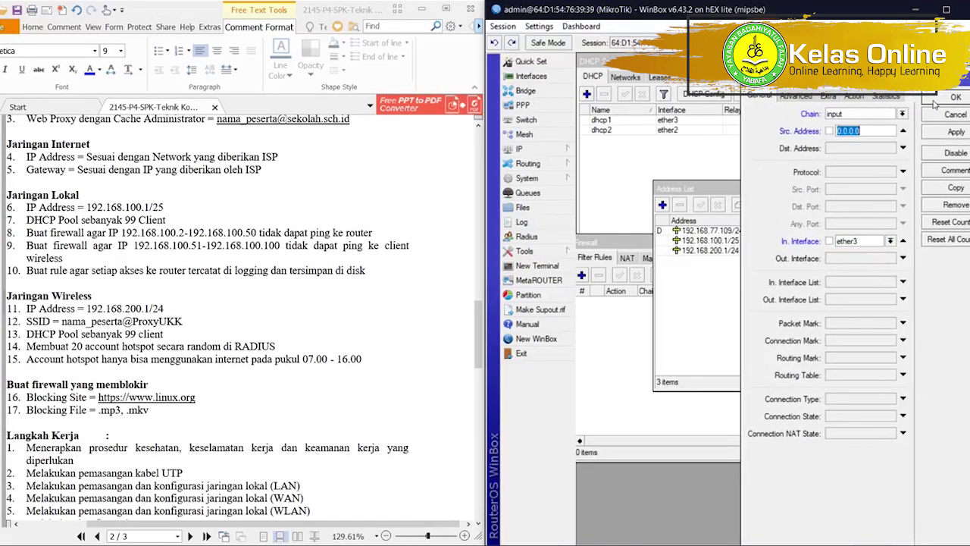
pyautogui.write('192.168.100.2')
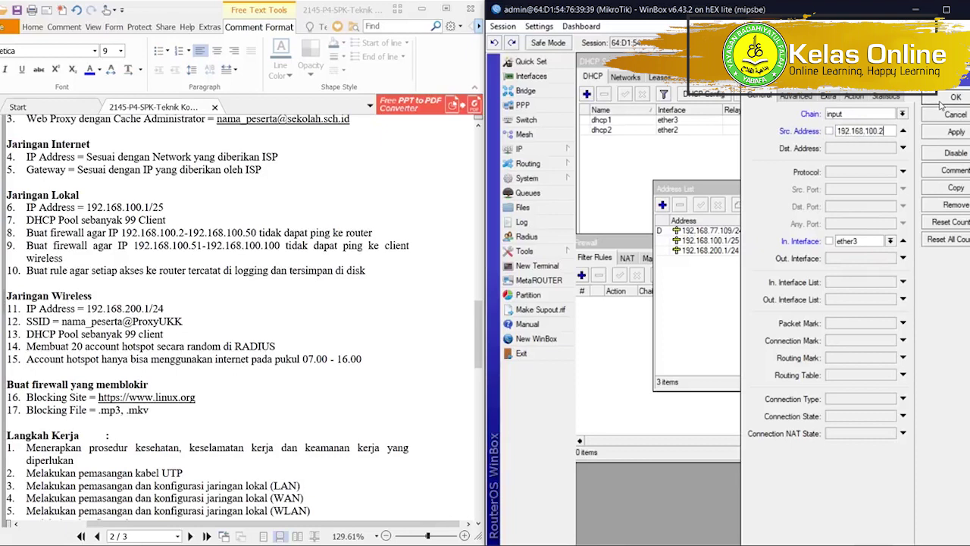
pyautogui.write('-192.168.100.')
pyautogui.write('50')
# Set the rule's action to drop.
pyautogui.moveTo(690, 190); pyautogui.dragTo(615, 305)
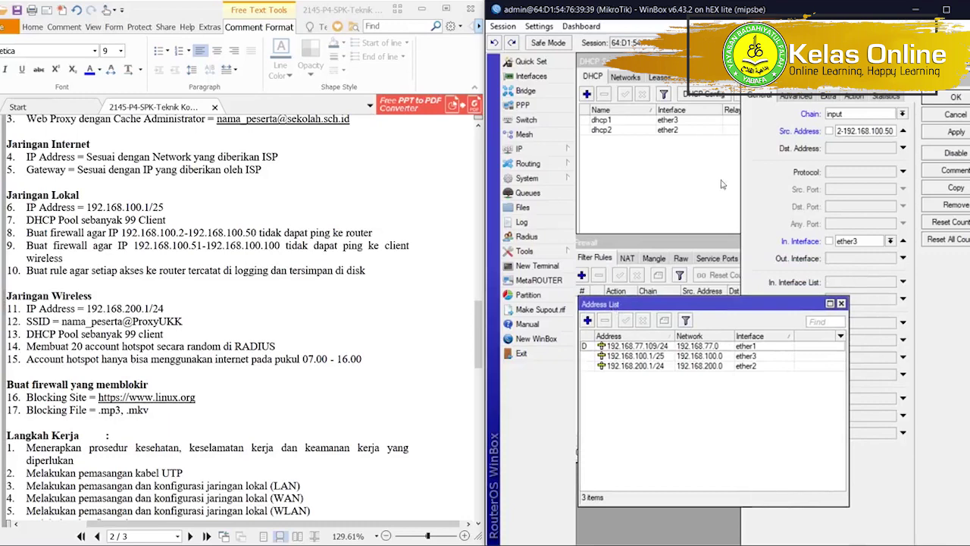
pyautogui.click(806, 91)
pyautogui.click(856, 97)
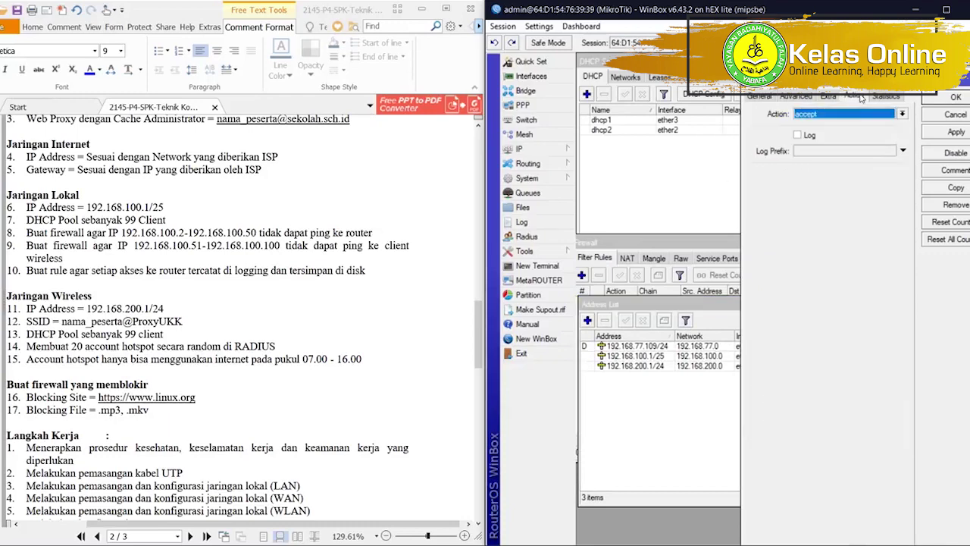
pyautogui.click(820, 115)
pyautogui.click(802, 149)
# Restrict the rule to icmp protocol and save it.
pyautogui.click(755, 98)
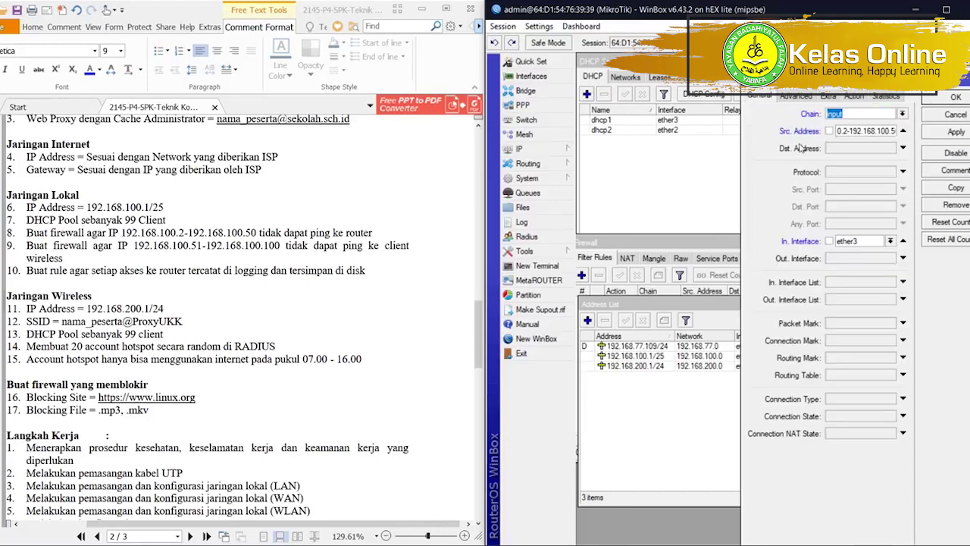
pyautogui.click(846, 174)
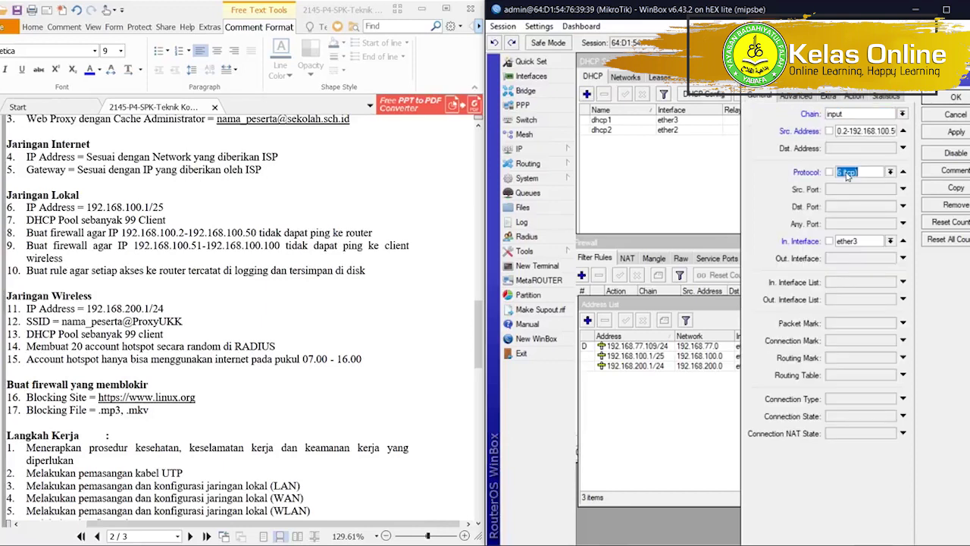
pyautogui.click(891, 172)
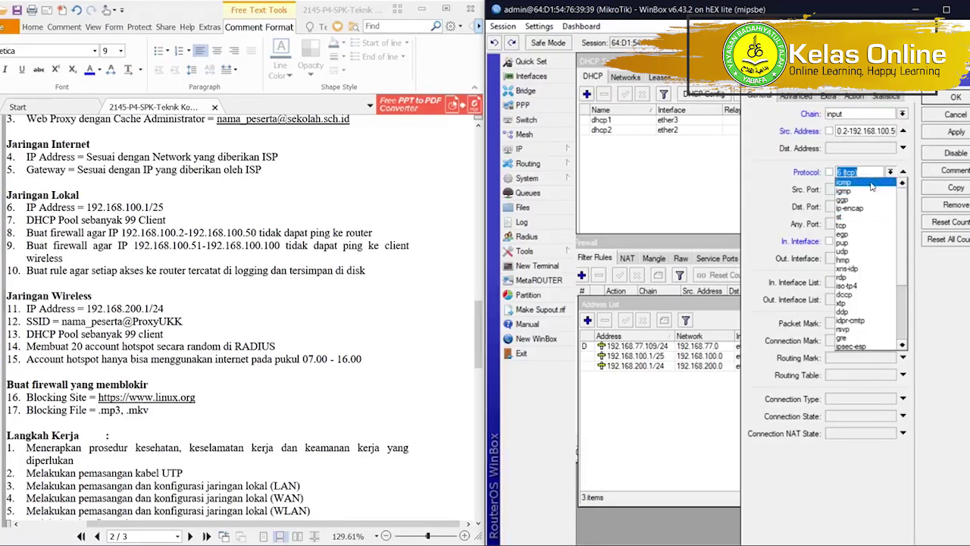
pyautogui.click(871, 185)
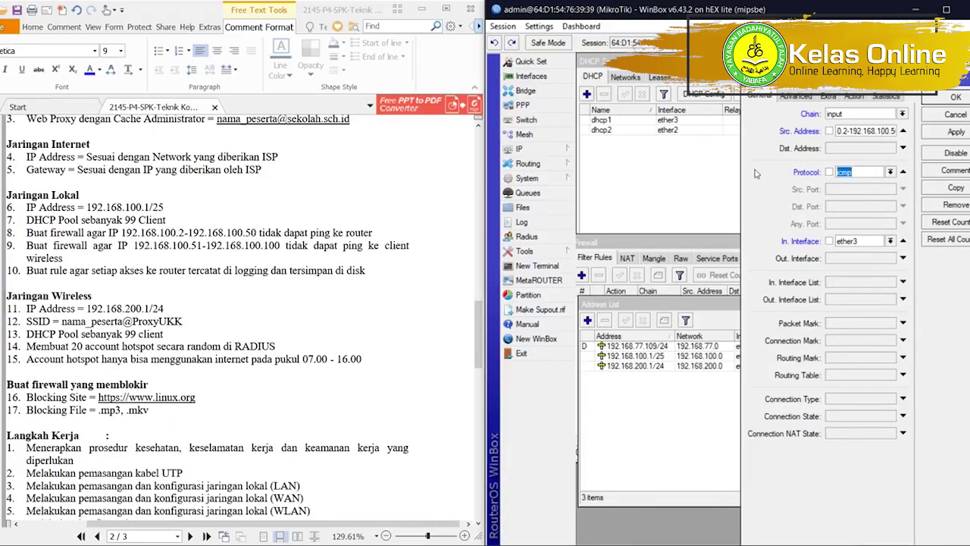
pyautogui.moveTo(741, 186); pyautogui.dragTo(638, 186)
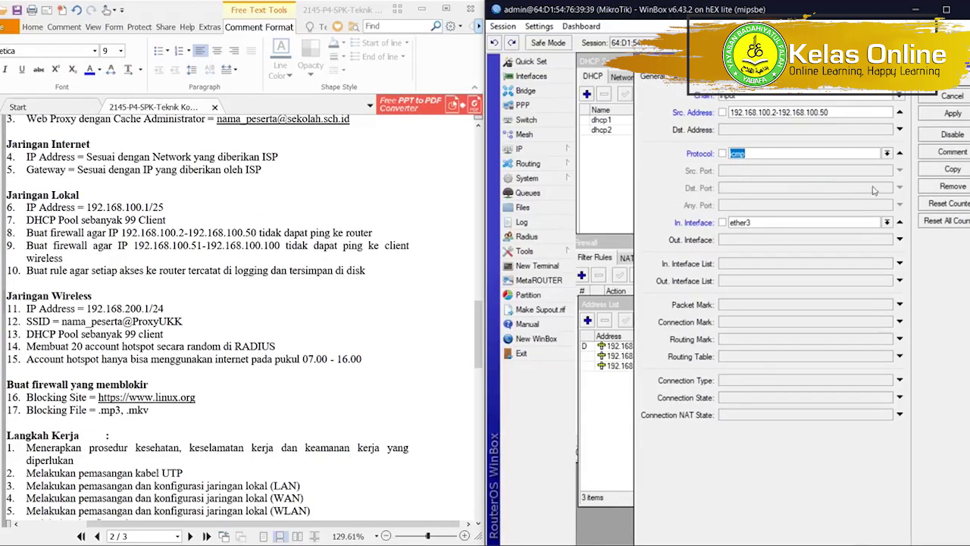
pyautogui.click(938, 25)
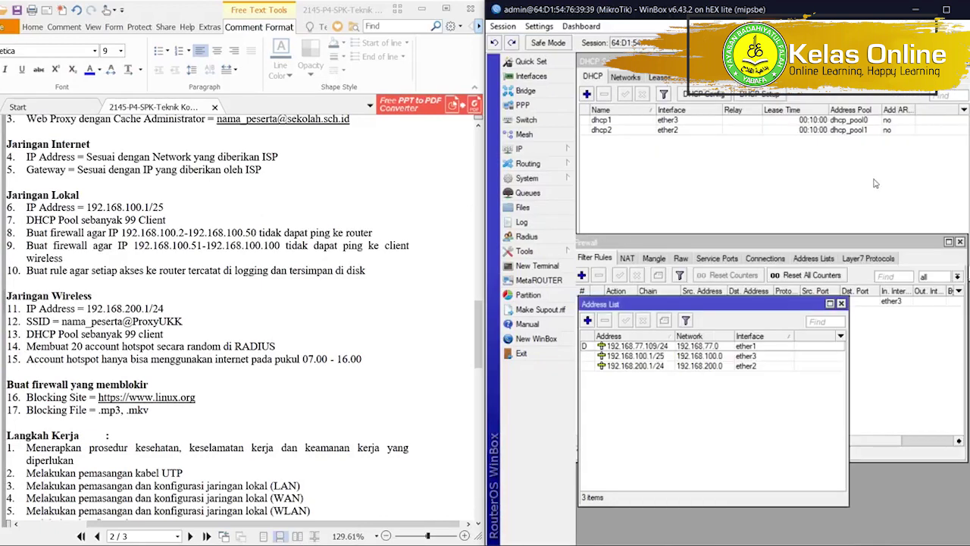
pyautogui.moveTo(688, 307); pyautogui.dragTo(684, 341)
pyautogui.moveTo(662, 241); pyautogui.dragTo(667, 157)
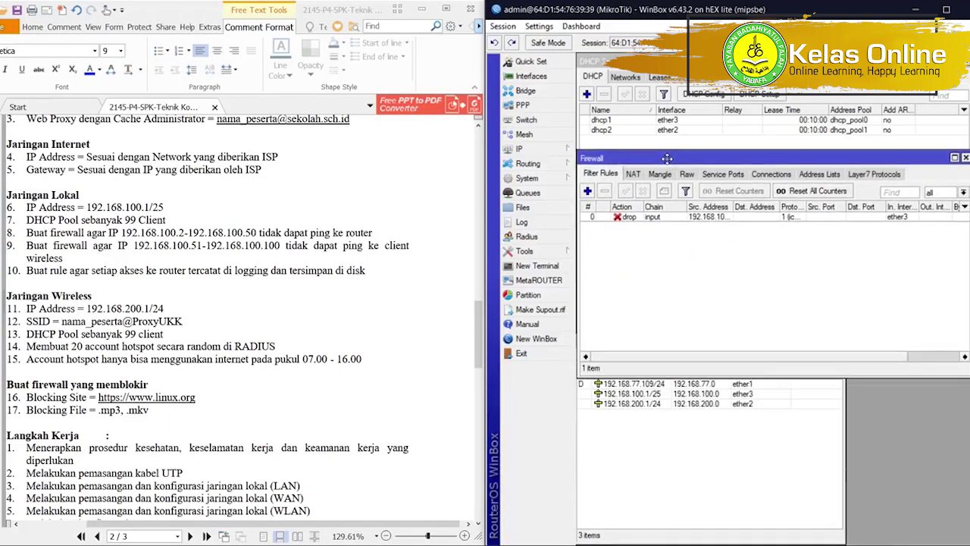
pyautogui.click(673, 453)
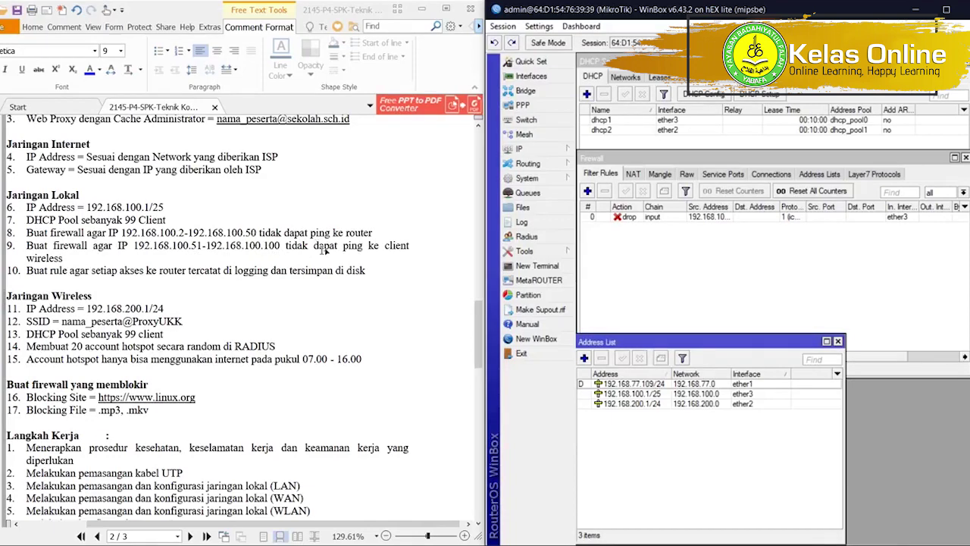
# Start a new filter rule and try an Out. Interface of ether2.
pyautogui.click(587, 191)
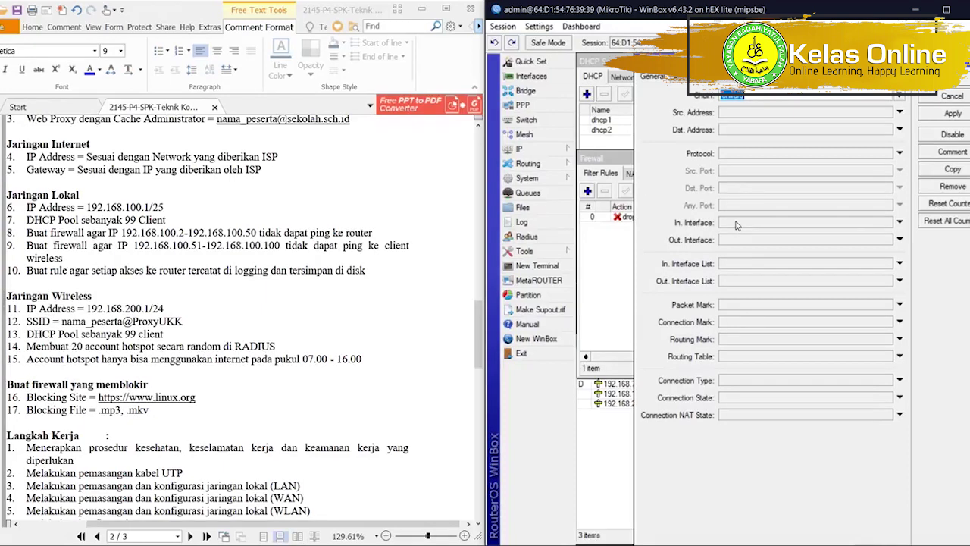
pyautogui.click(736, 222)
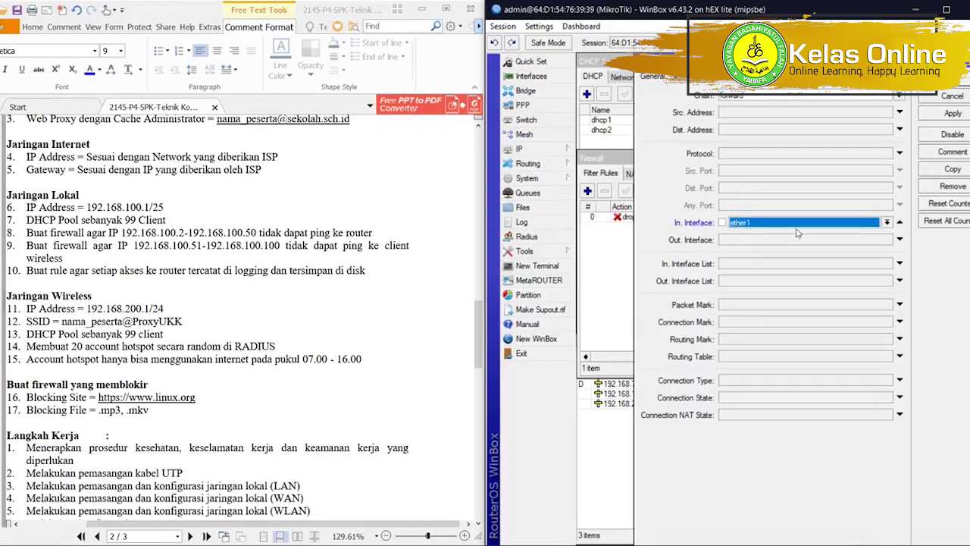
pyautogui.click(899, 222)
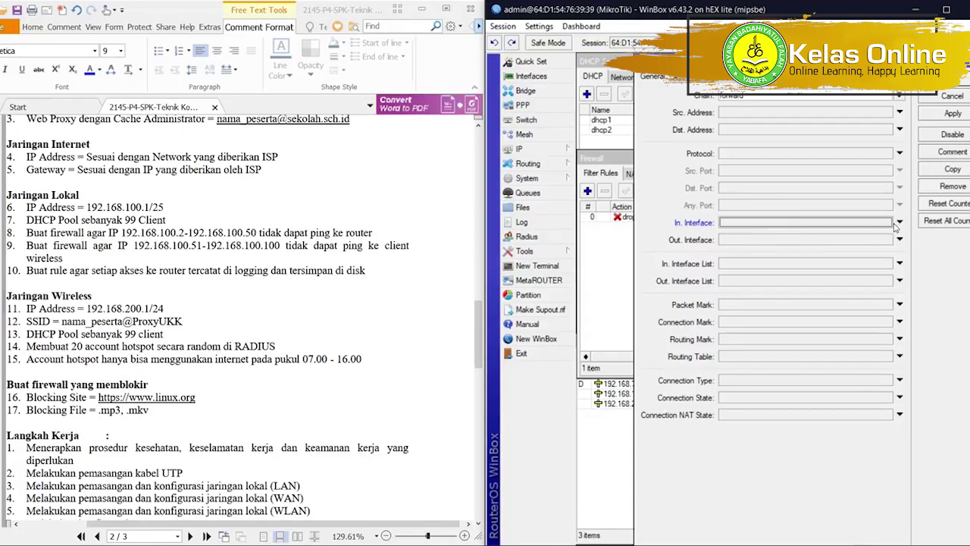
pyautogui.click(791, 241)
pyautogui.click(791, 242)
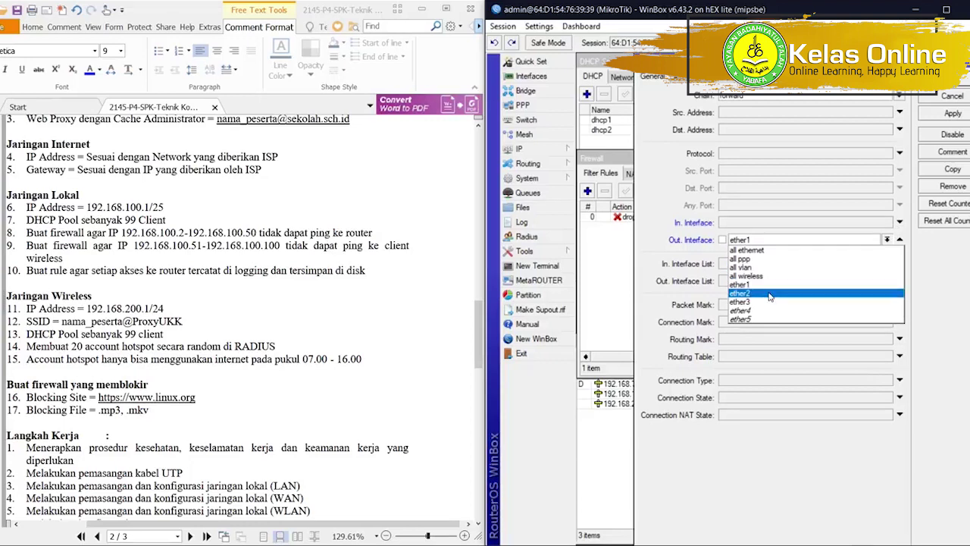
pyautogui.click(768, 293)
pyautogui.click(596, 448)
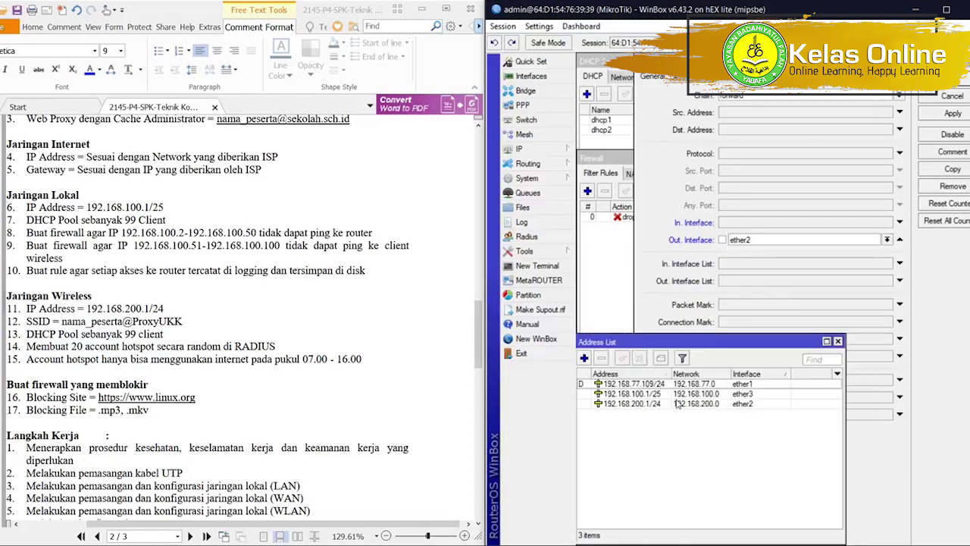
pyautogui.click(945, 309)
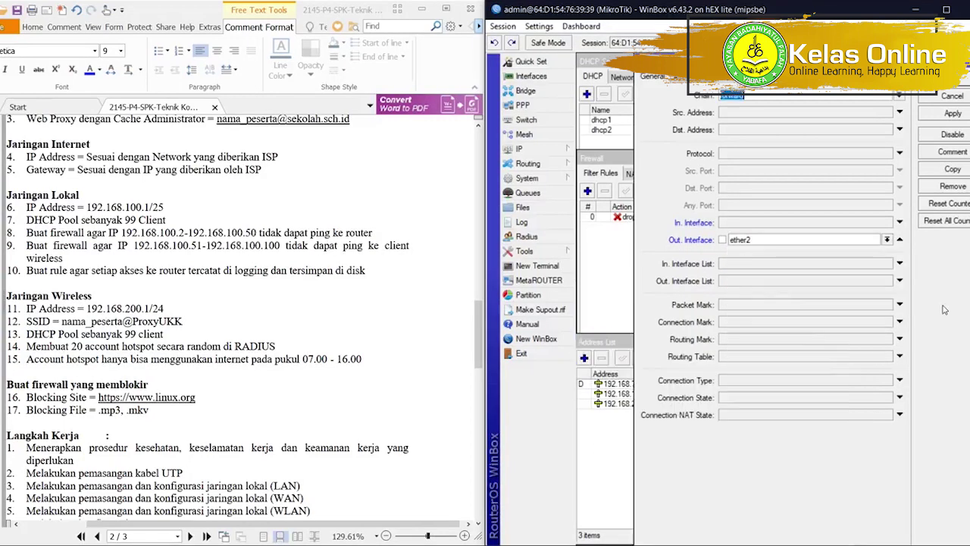
# Set source 192.168.100.51-192.168.100.100 and destination 192.168.200.0/24, dropping the interface condition.
pyautogui.click(746, 113)
pyautogui.write('192.168.100.51-192.168.100.100')
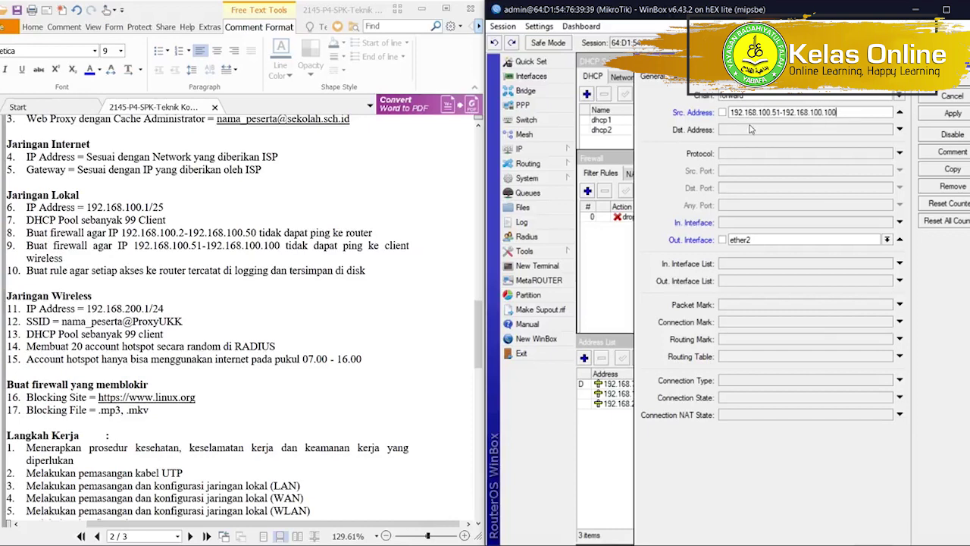
pyautogui.click(750, 129)
pyautogui.write('192.168.200.0/24')
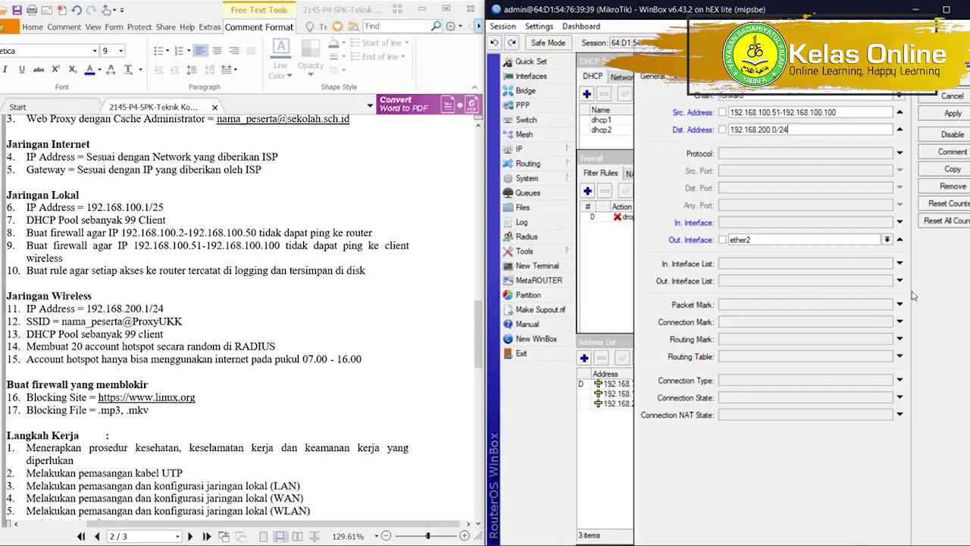
pyautogui.click(899, 240)
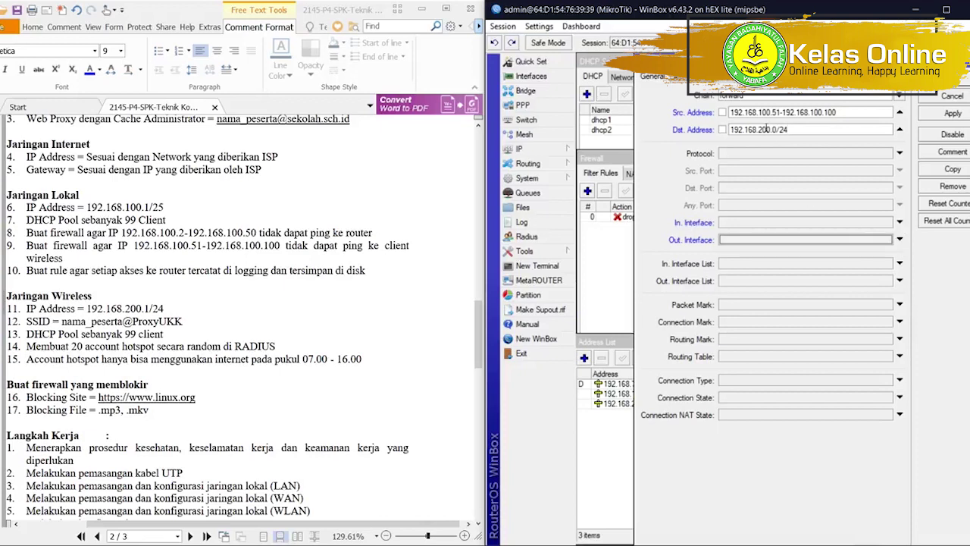
# Match only icmp protocol and verify the source and destination values.
pyautogui.click(741, 154)
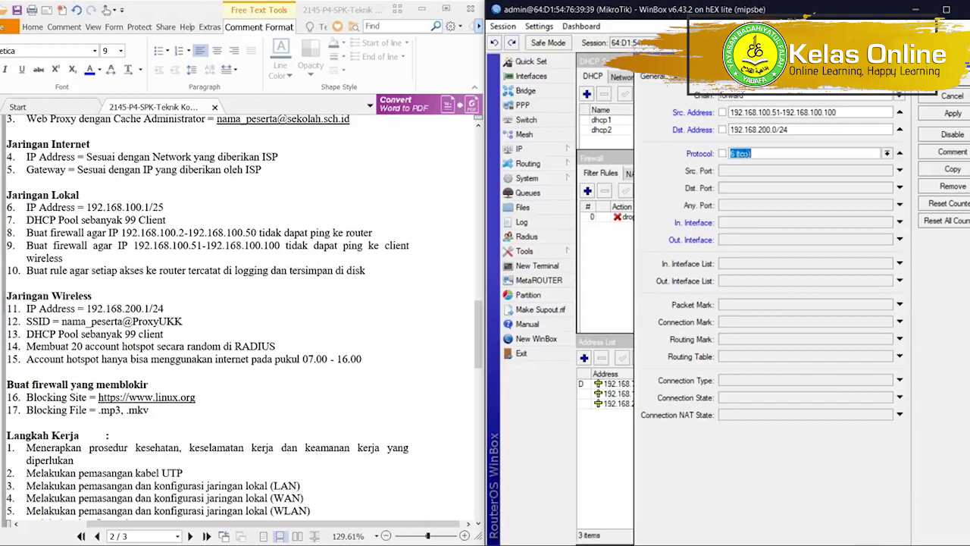
pyautogui.click(887, 154)
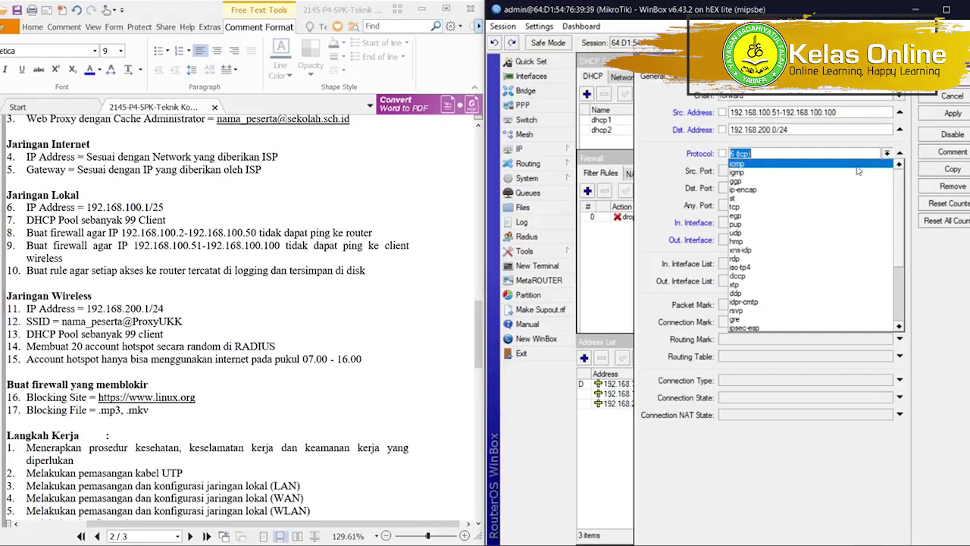
pyautogui.click(857, 167)
pyautogui.moveTo(733, 112); pyautogui.dragTo(845, 112)
pyautogui.moveTo(799, 133); pyautogui.dragTo(730, 129)
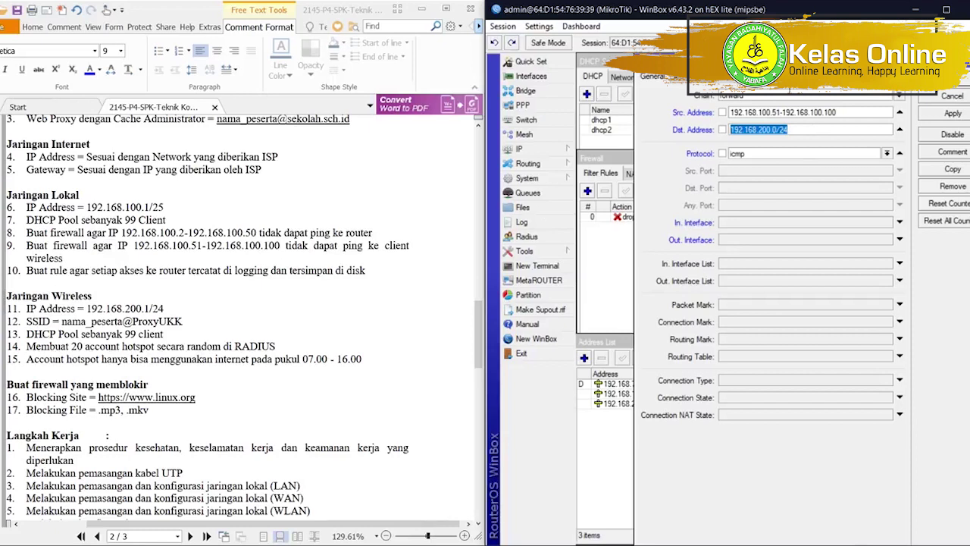
# Set the action to drop and save the forward rule.
pyautogui.click(741, 76)
pyautogui.click(742, 97)
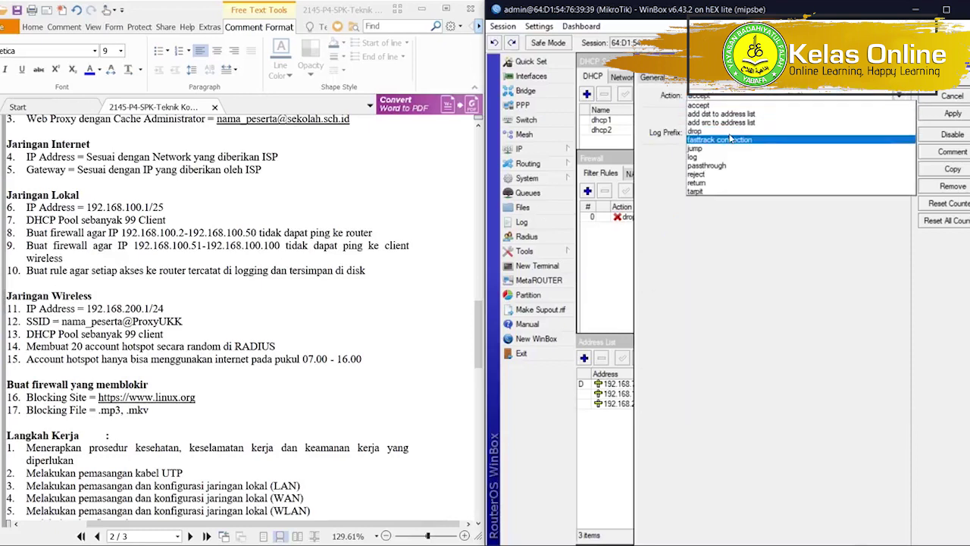
pyautogui.click(744, 130)
pyautogui.click(957, 78)
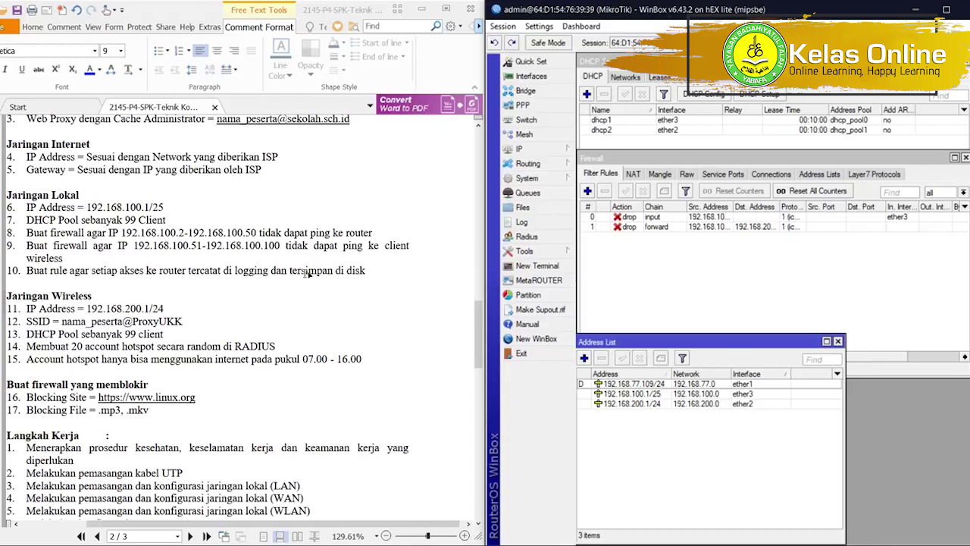
# Create a new filter rule on the input chain.
pyautogui.click(625, 253)
pyautogui.click(587, 190)
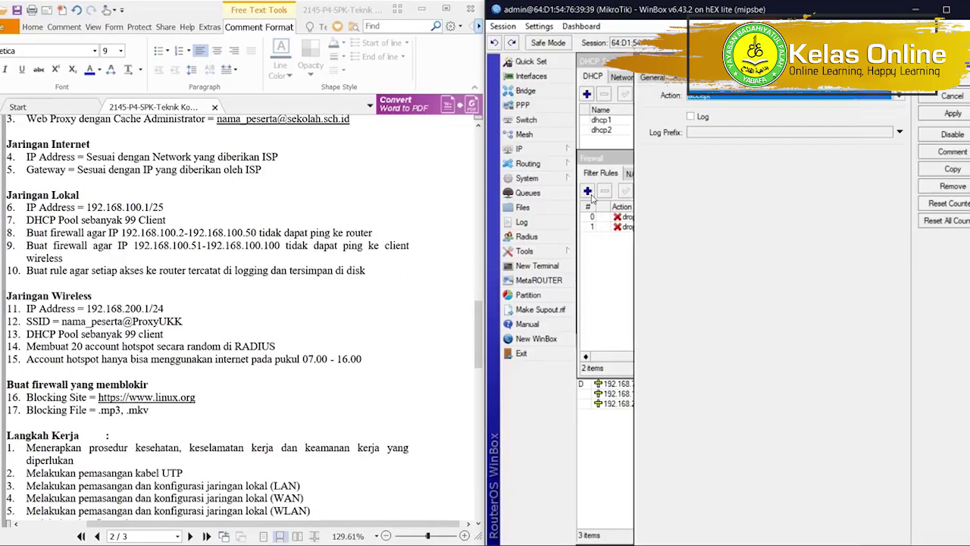
pyautogui.click(663, 78)
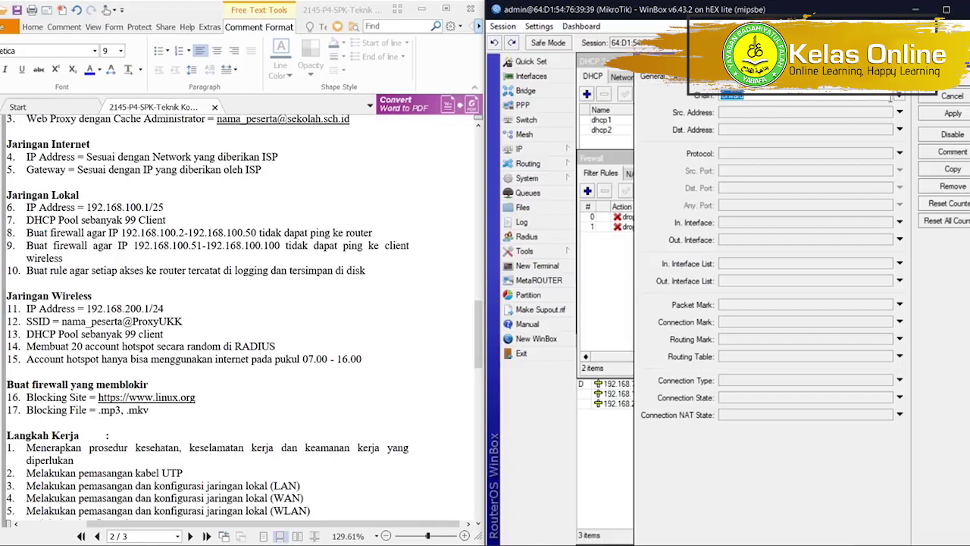
pyautogui.click(899, 99)
pyautogui.click(796, 106)
# Set the action to log with prefix akses-ke_router and save the rule.
pyautogui.click(740, 78)
pyautogui.click(749, 98)
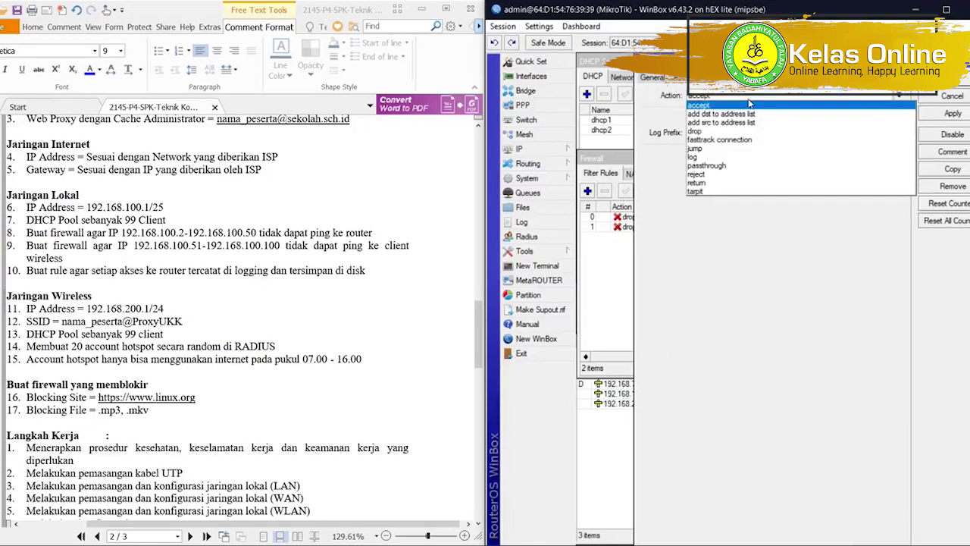
pyautogui.click(731, 158)
pyautogui.click(700, 117)
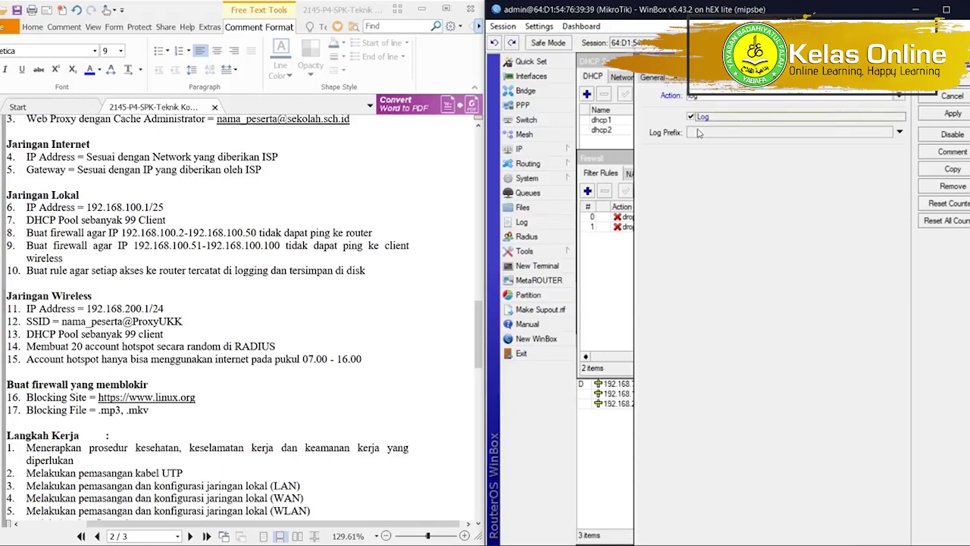
pyautogui.click(699, 134)
pyautogui.write('akses-ke_router')
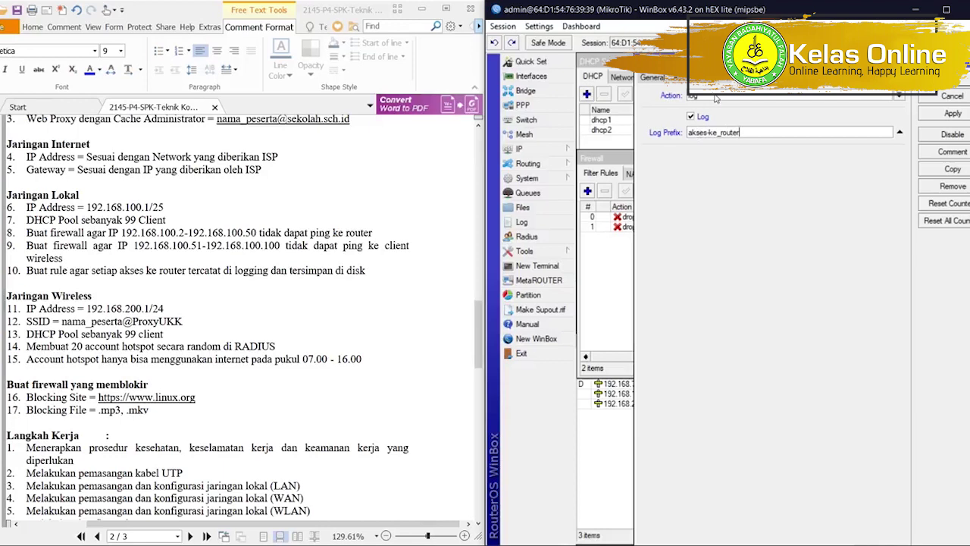
pyautogui.click(716, 96)
pyautogui.click(715, 98)
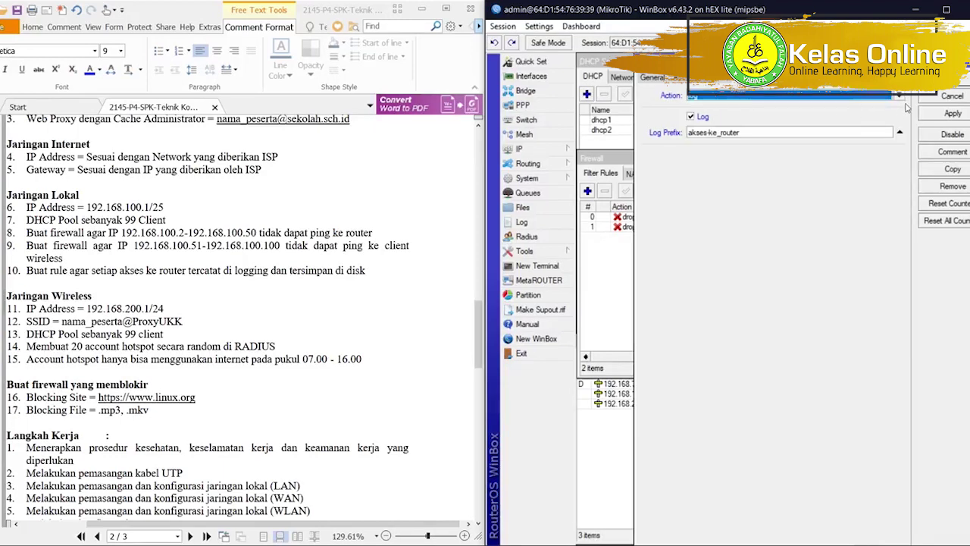
pyautogui.click(952, 79)
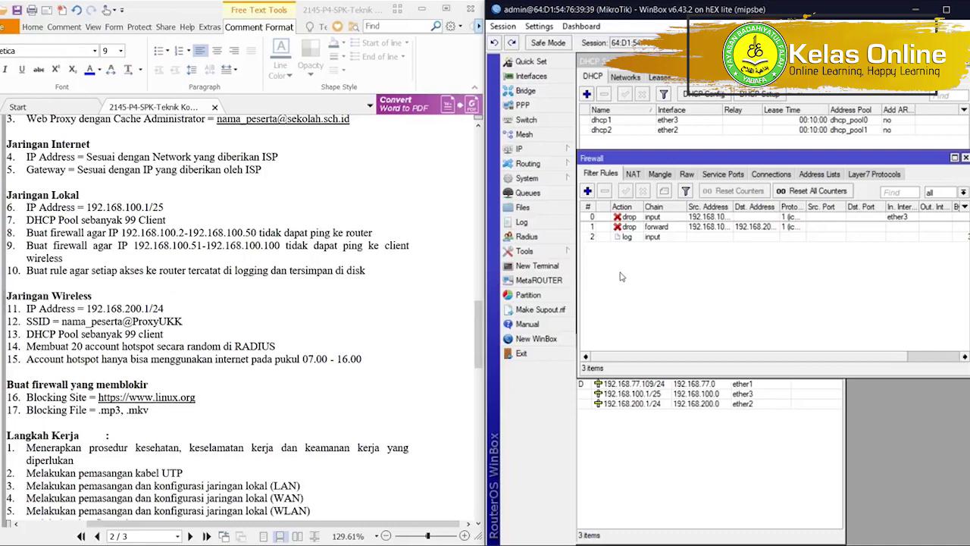
# In System > Logging, set the info and warning rules' action to disk.
pyautogui.click(529, 178)
pyautogui.click(597, 333)
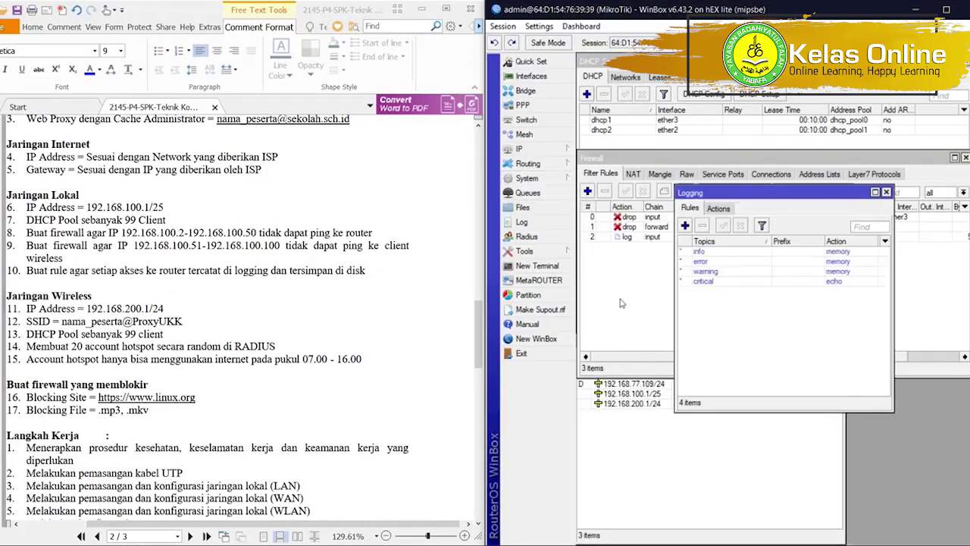
pyautogui.doubleClick(720, 257)
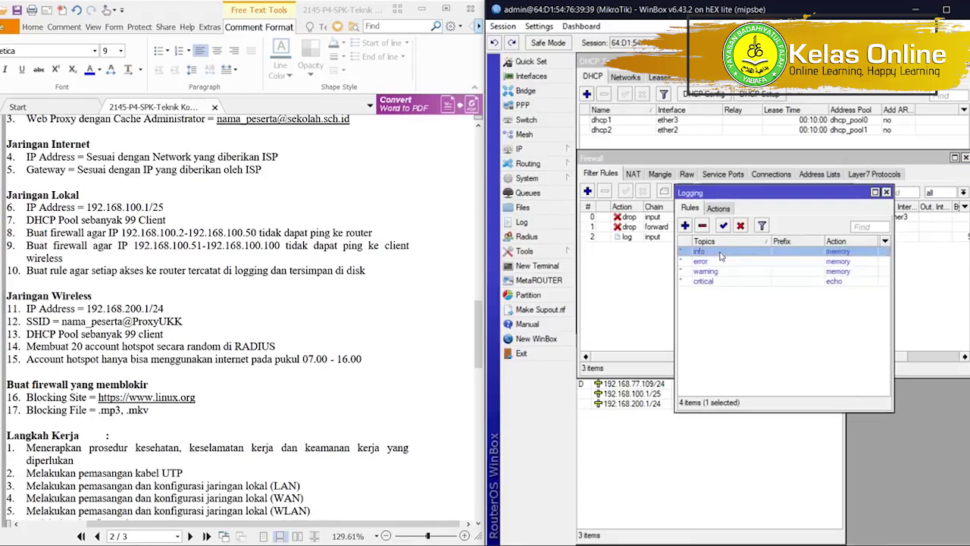
pyautogui.click(775, 289)
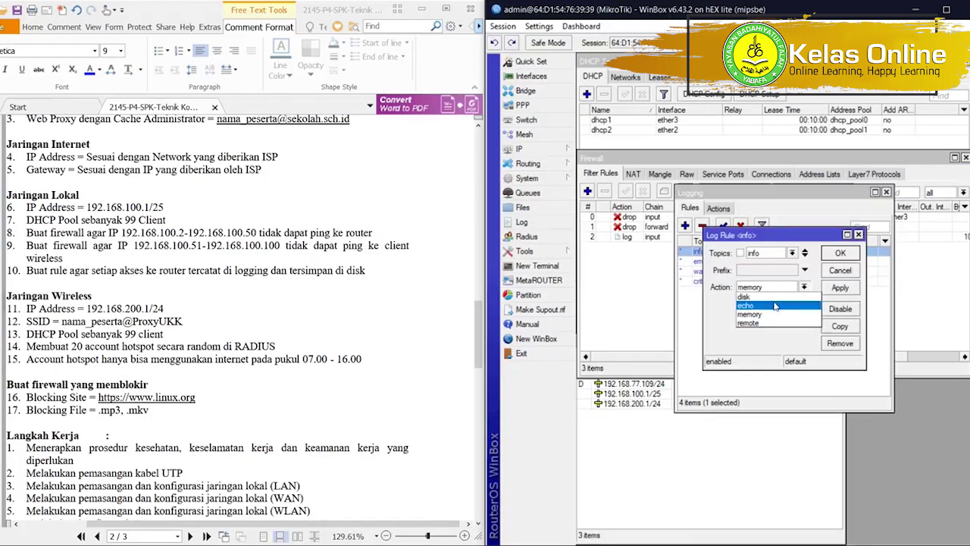
pyautogui.click(776, 297)
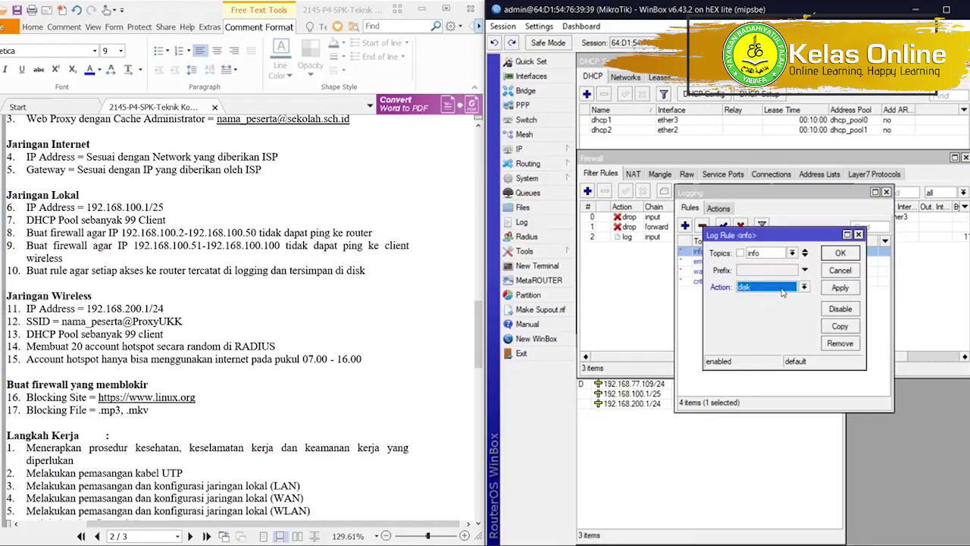
pyautogui.click(838, 252)
pyautogui.doubleClick(833, 273)
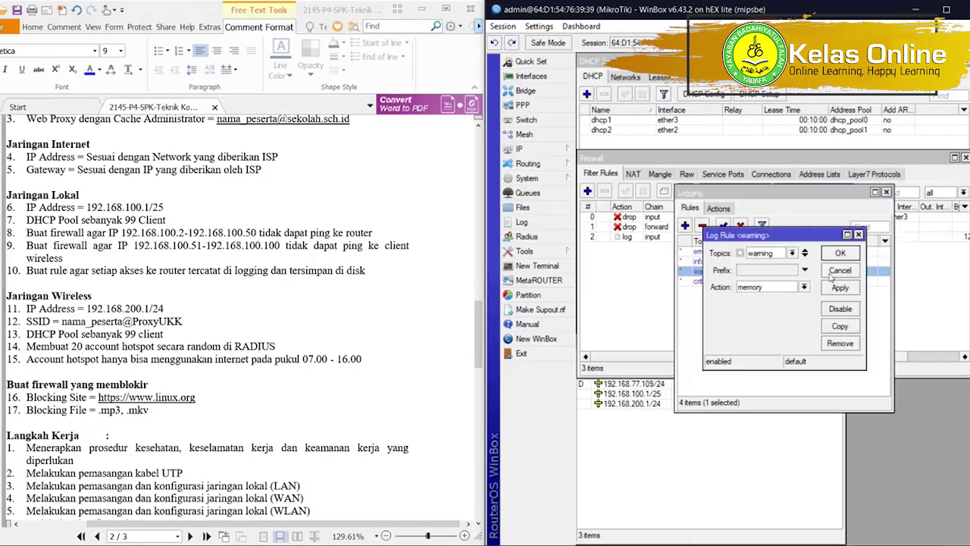
pyautogui.click(777, 291)
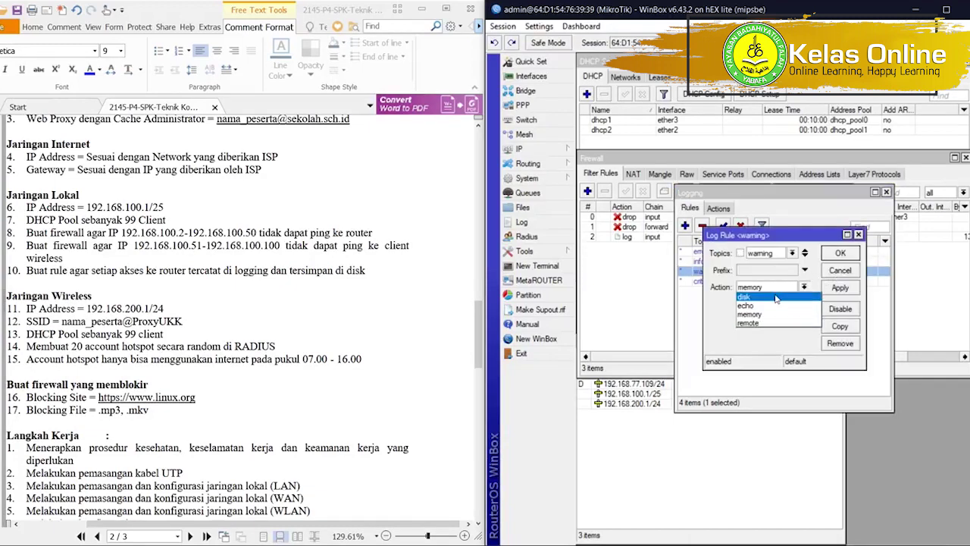
pyautogui.click(773, 297)
pyautogui.click(837, 252)
# Set the error and critical logging rules' action to disk as well.
pyautogui.doubleClick(824, 253)
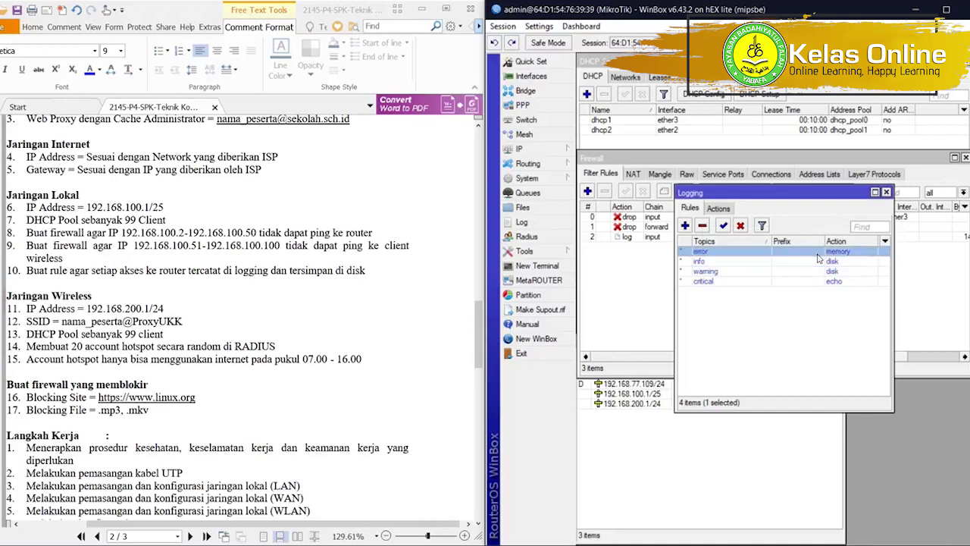
pyautogui.click(780, 288)
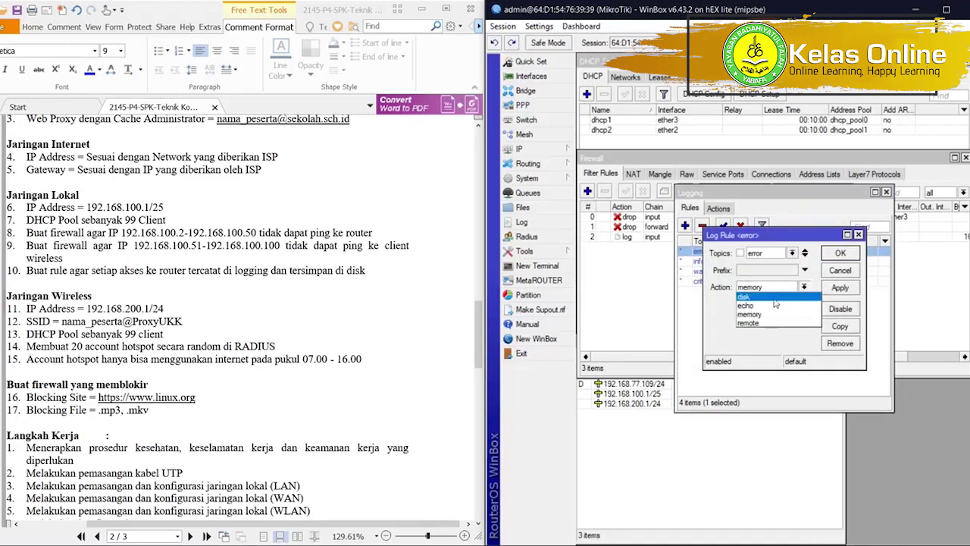
pyautogui.click(771, 299)
pyautogui.click(850, 252)
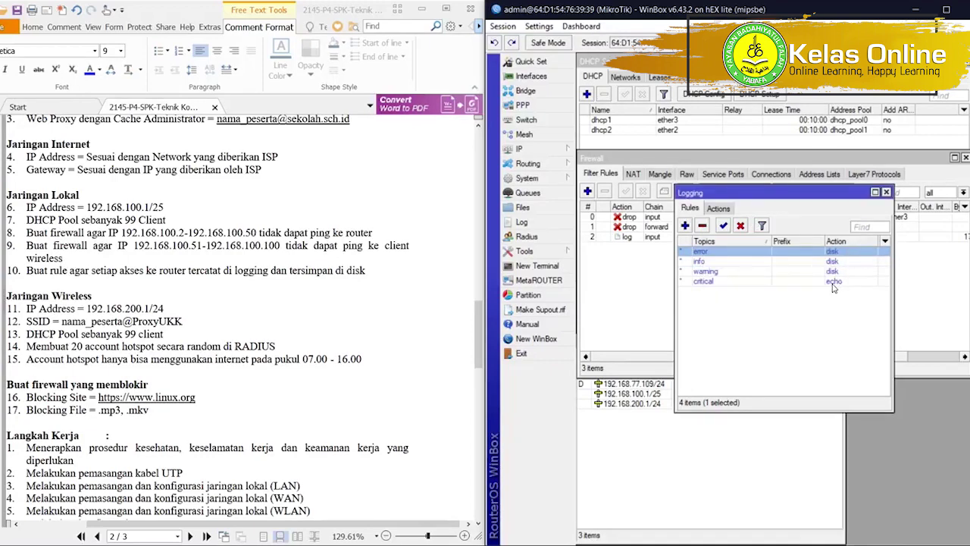
pyautogui.doubleClick(831, 281)
pyautogui.click(764, 287)
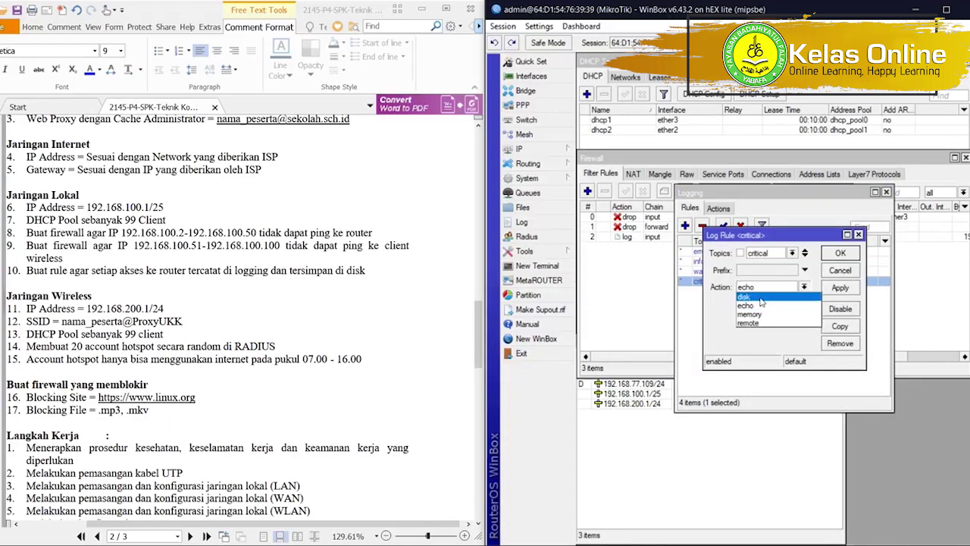
pyautogui.click(766, 297)
pyautogui.click(840, 252)
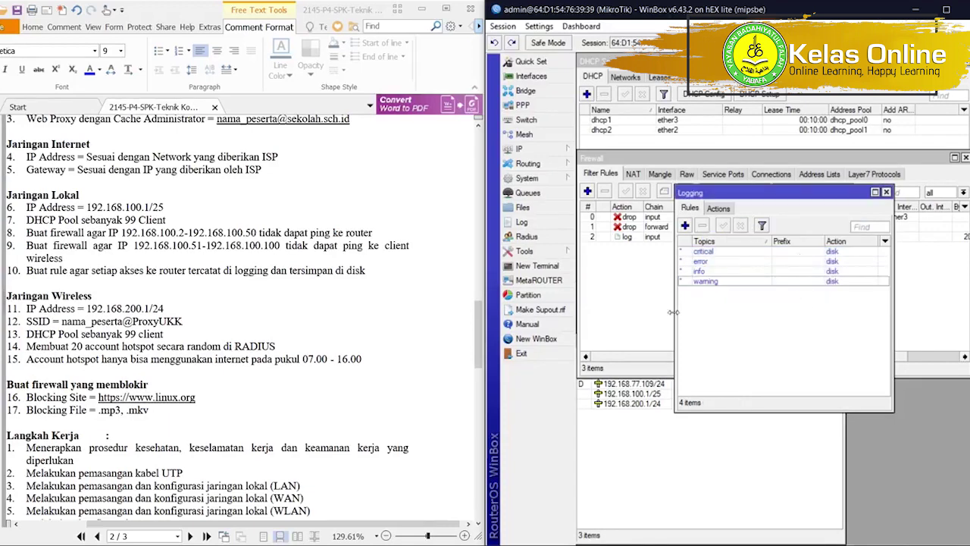
# Launch the Hotspot Setup wizard from IP > Hotspot.
pyautogui.click(620, 298)
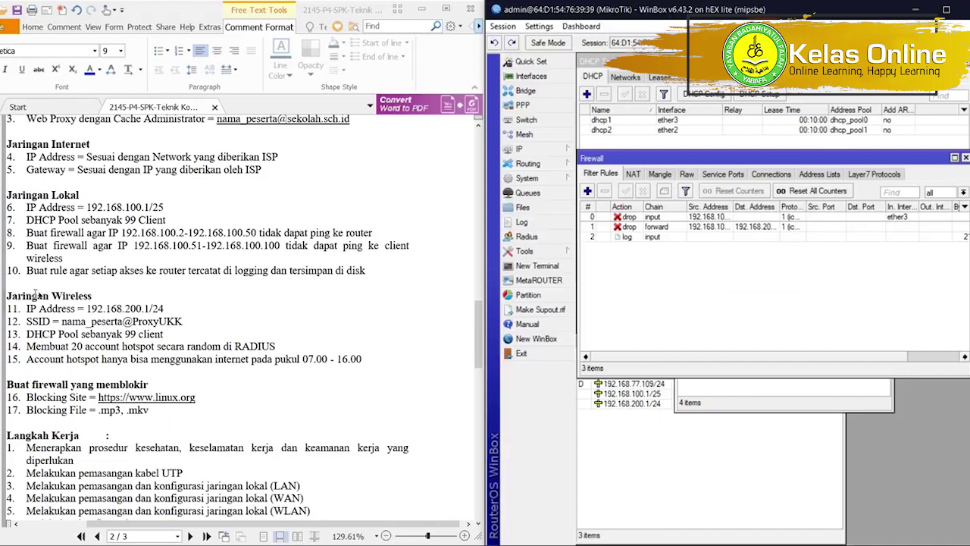
pyautogui.scroll(-2, 35, 324)
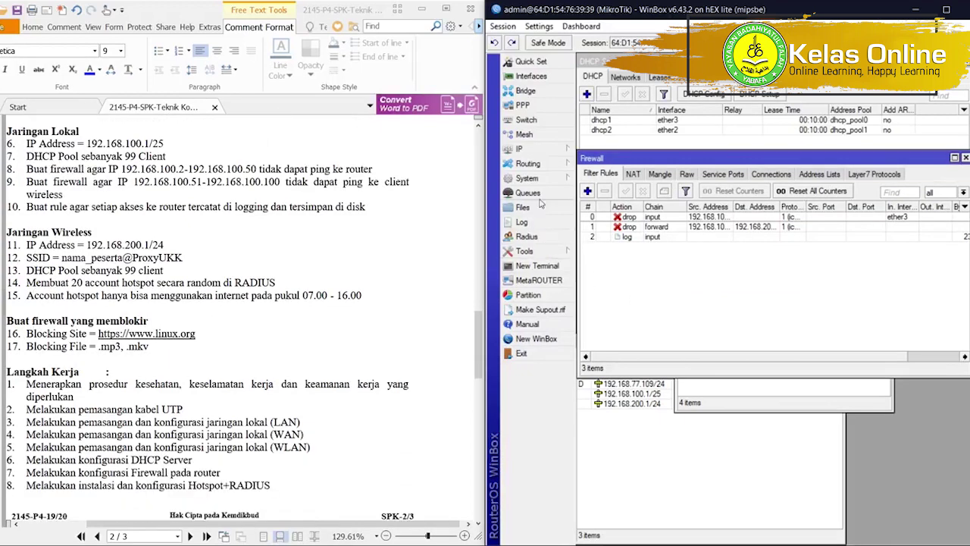
pyautogui.click(549, 149)
pyautogui.click(606, 281)
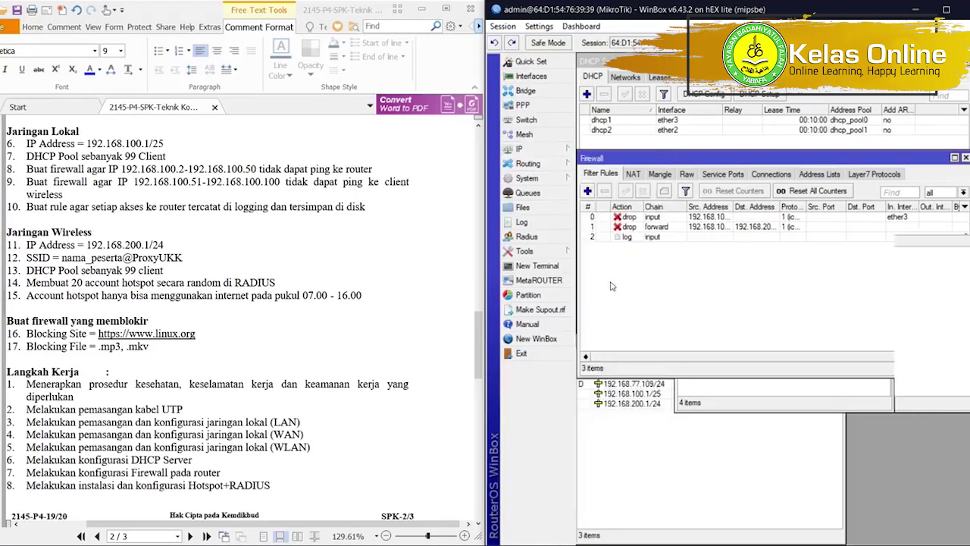
pyautogui.click(756, 226)
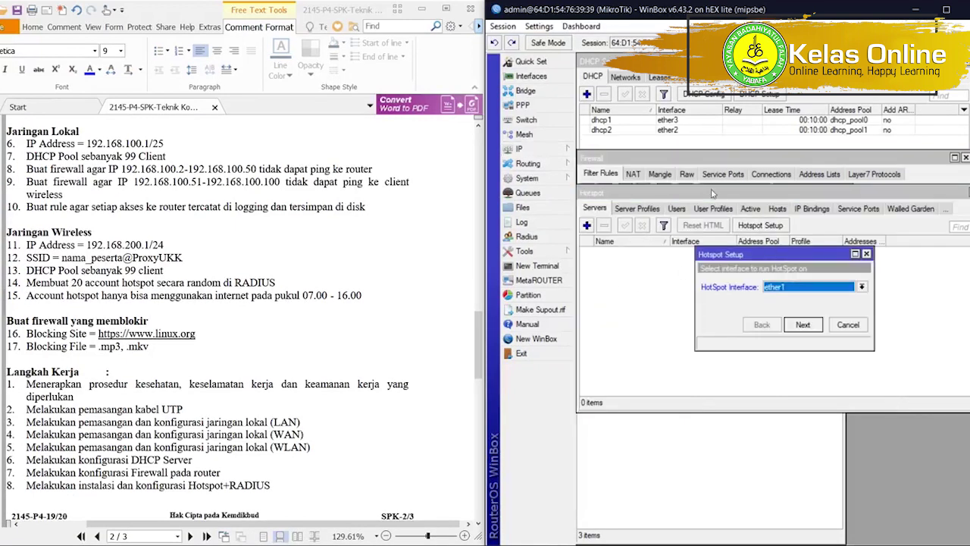
# Choose ether2 as the hotspot interface and accept local address 192.168.200.1/24 with masquerading.
pyautogui.click(546, 149)
pyautogui.click(598, 180)
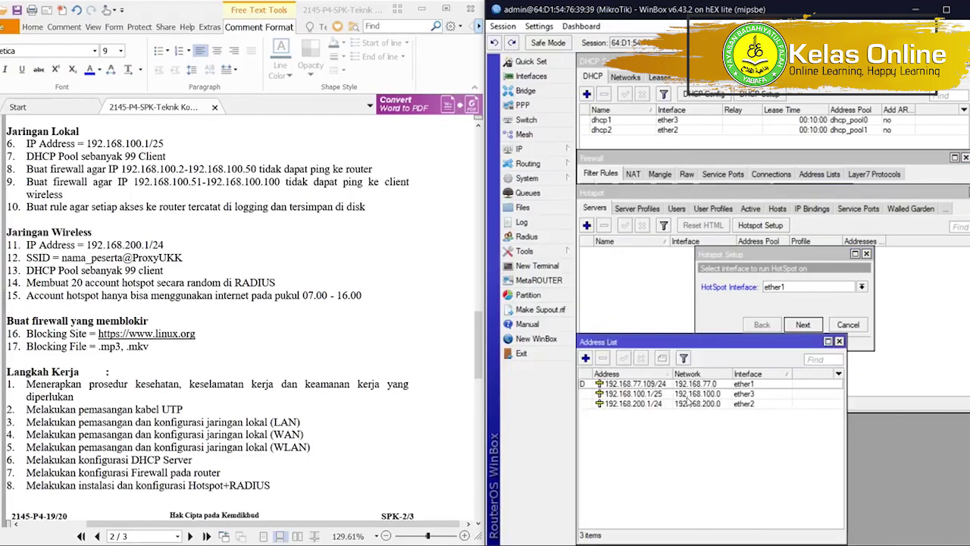
pyautogui.click(788, 288)
pyautogui.click(790, 307)
pyautogui.click(803, 325)
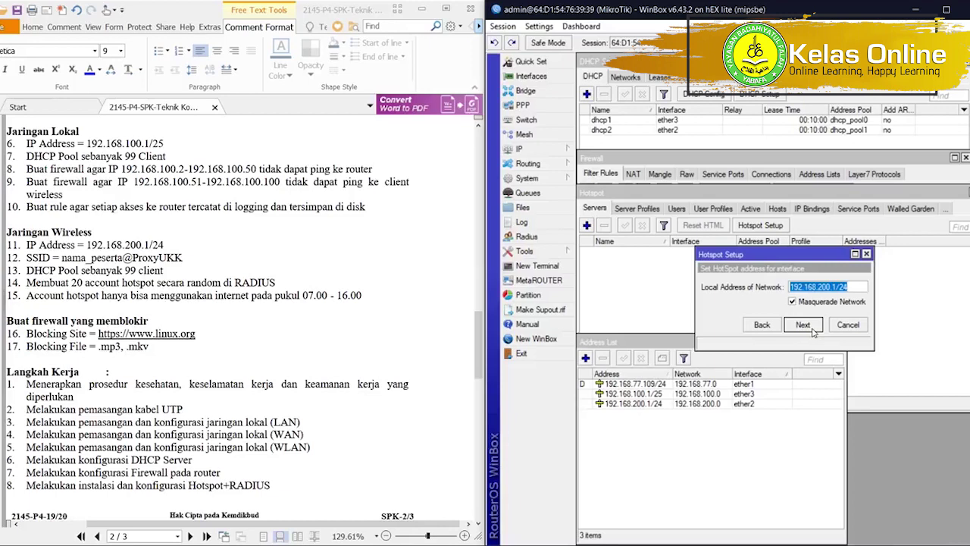
pyautogui.click(805, 326)
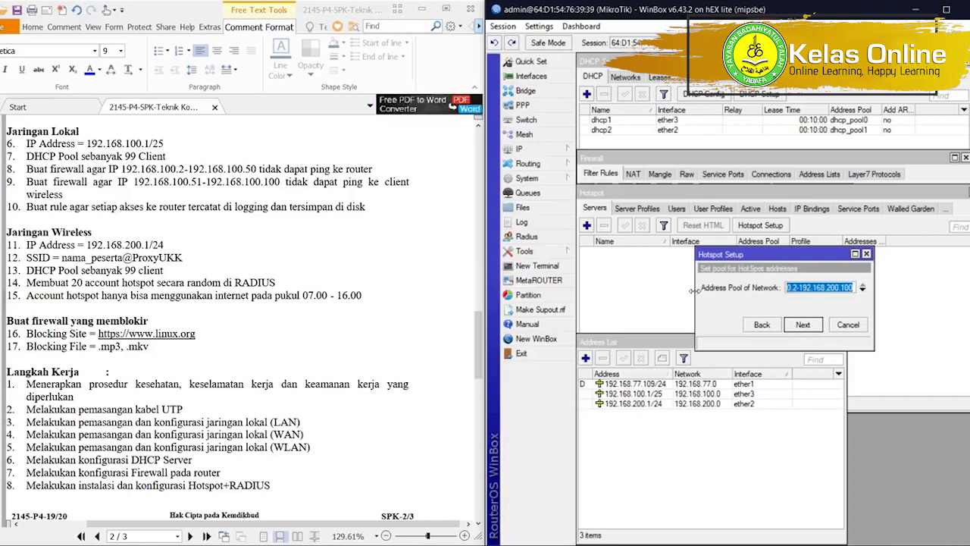
# Accept the 192.168.200.2-192.168.200.100 address pool and skip the certificate and SMTP steps.
pyautogui.moveTo(695, 289); pyautogui.dragTo(601, 288)
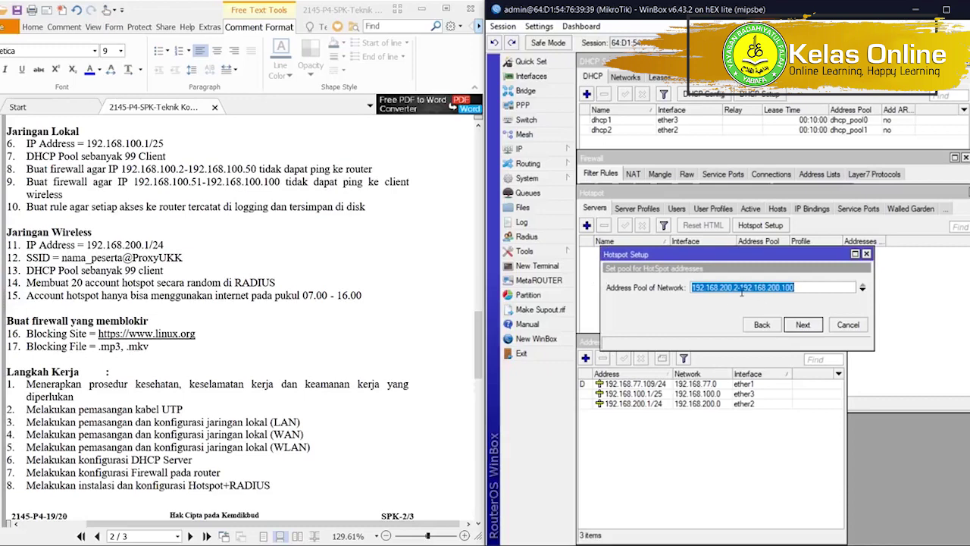
pyautogui.click(792, 325)
pyautogui.click(793, 325)
pyautogui.click(793, 325)
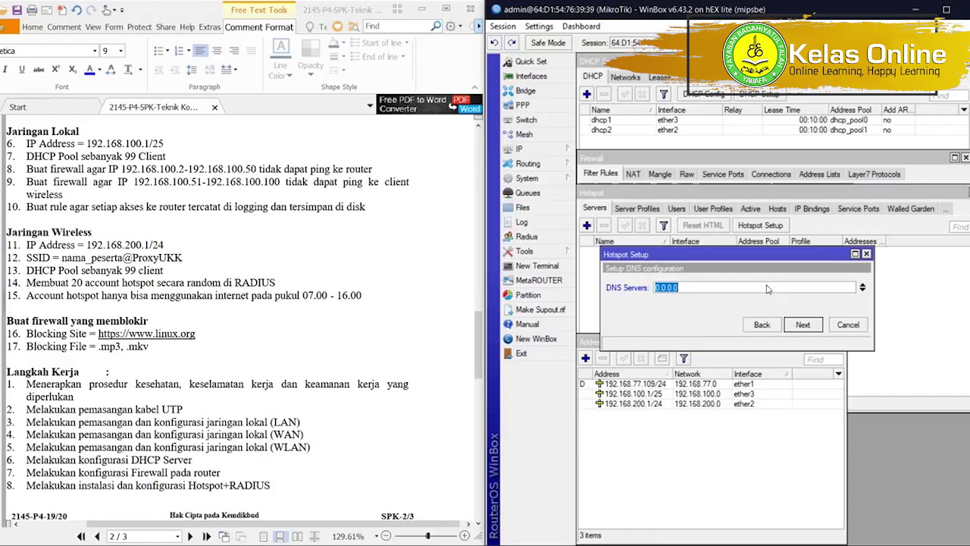
# Set the hotspot DNS servers to 192.168.200.1 and 8.8.8.8.
pyautogui.click(539, 150)
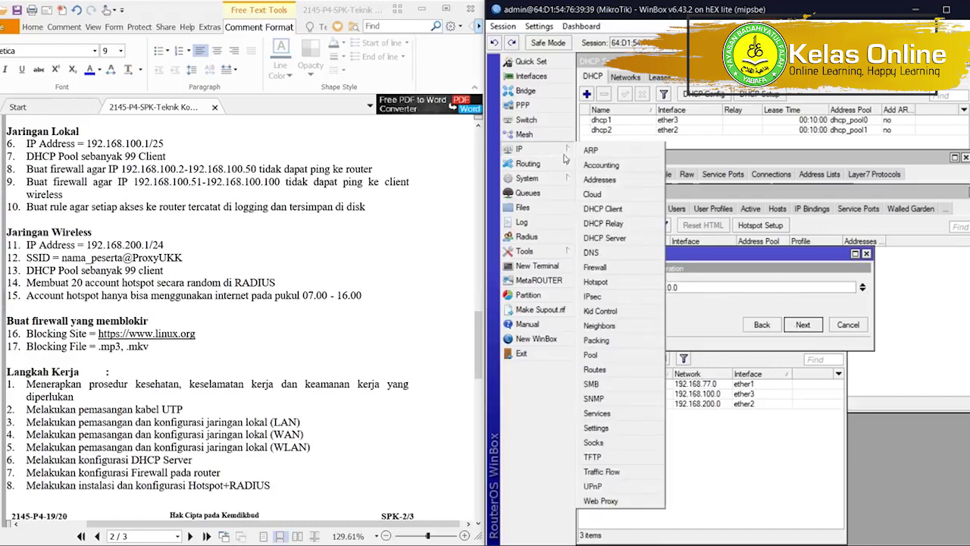
pyautogui.click(606, 180)
pyautogui.click(692, 287)
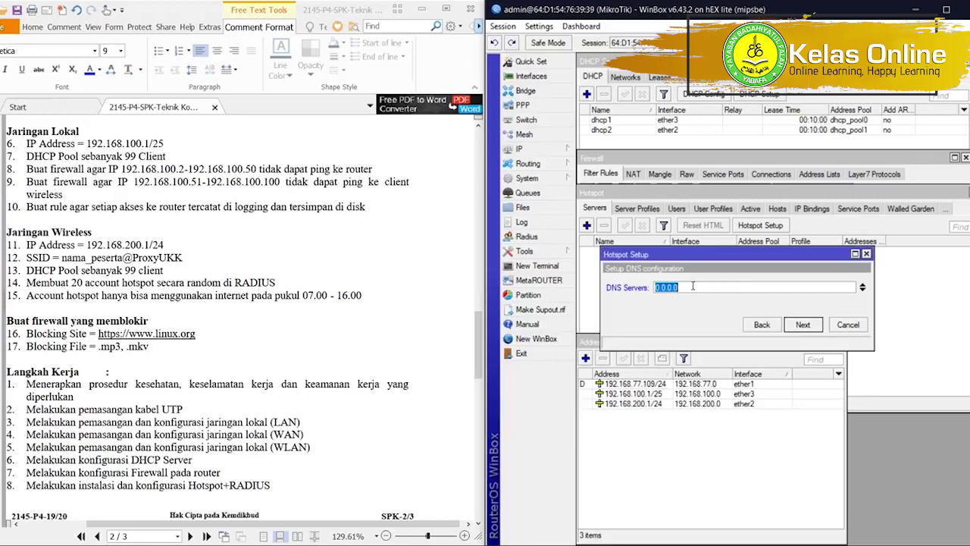
pyautogui.write('192.168.200.1')
pyautogui.click(863, 290)
pyautogui.write('8.8.8.8')
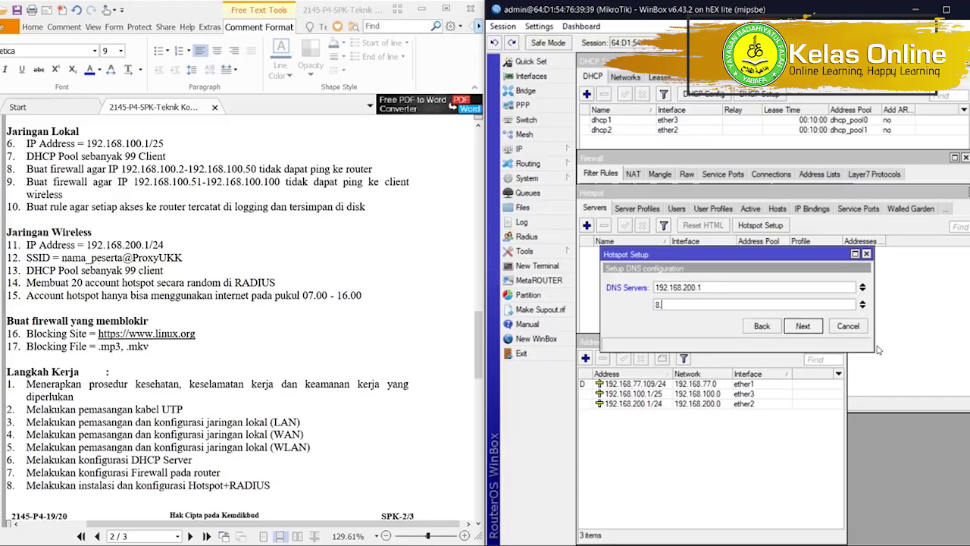
pyautogui.click(805, 328)
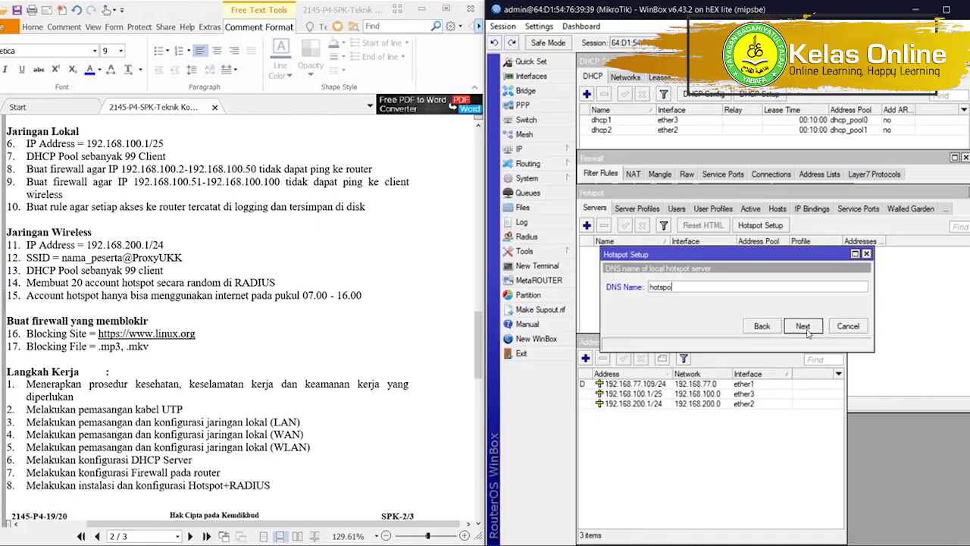
# Enter the hotspot DNS name, pass the local user step, and finish the wizard.
pyautogui.write('hots')
pyautogui.press('BackSpace')
pyautogui.press('BackSpace')
pyautogui.press('BackSpace')
pyautogui.press('BackSpace')
pyautogui.write('u')
pyautogui.click(803, 326)
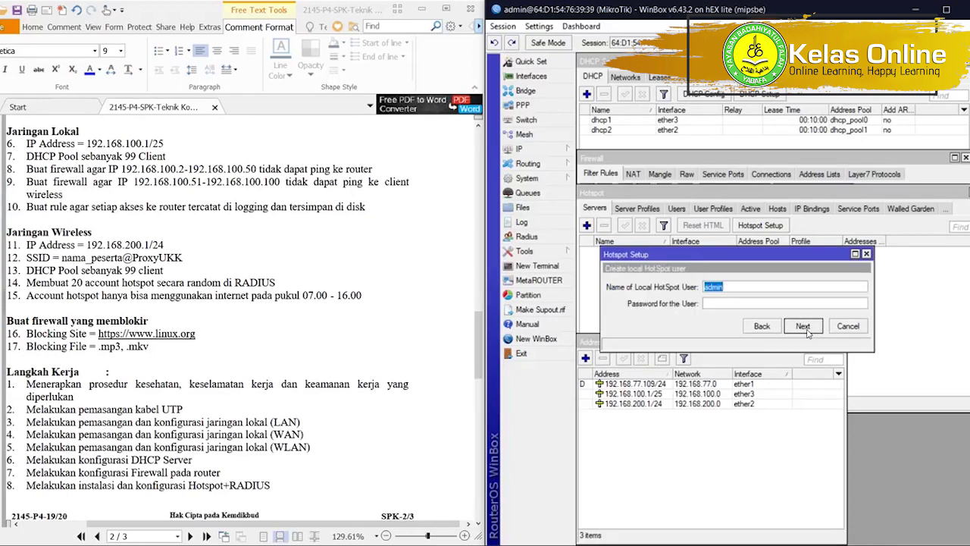
pyautogui.press('Tab')
pyautogui.click(806, 328)
# Dismiss the setup-complete message and bring the Hotspot window forward.
pyautogui.click(768, 299)
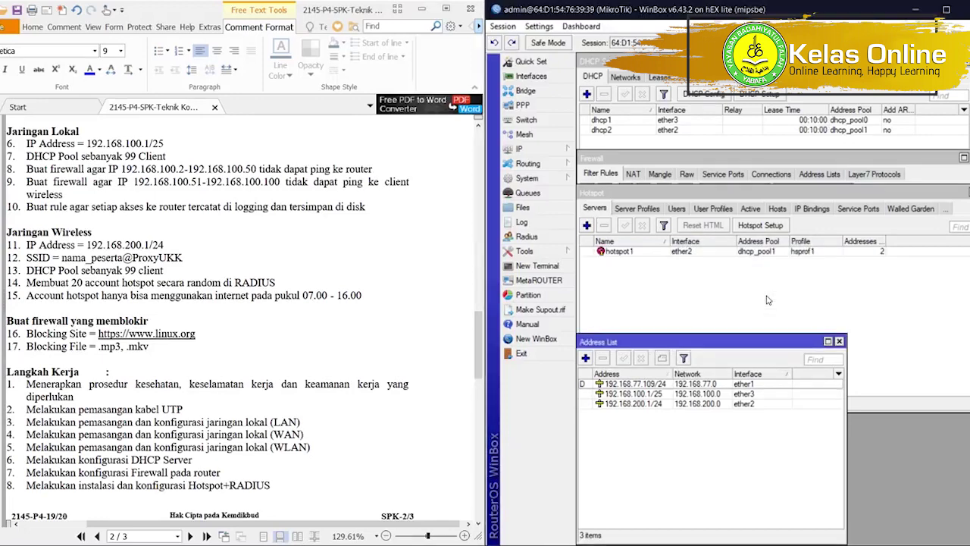
pyautogui.click(768, 300)
pyautogui.click(752, 470)
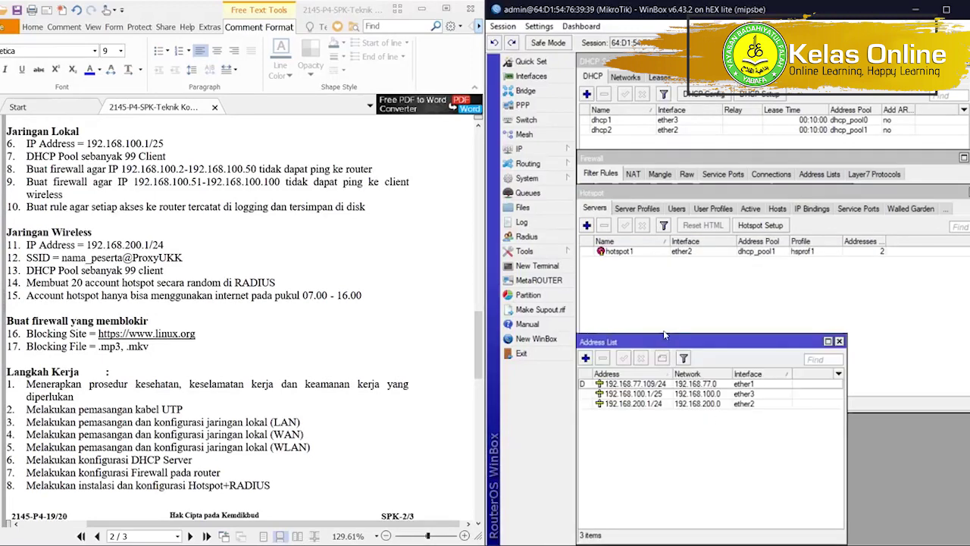
pyautogui.moveTo(661, 333); pyautogui.dragTo(680, 409)
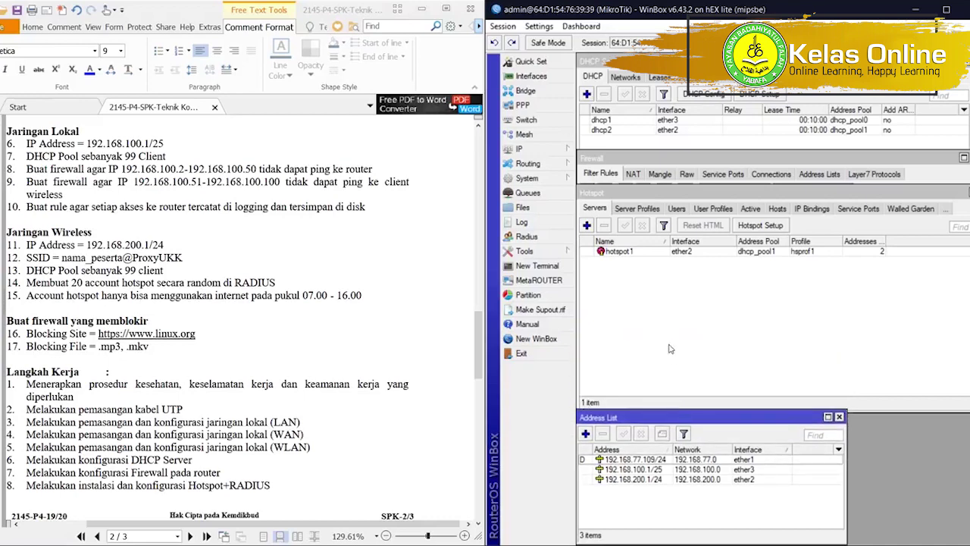
pyautogui.click(668, 333)
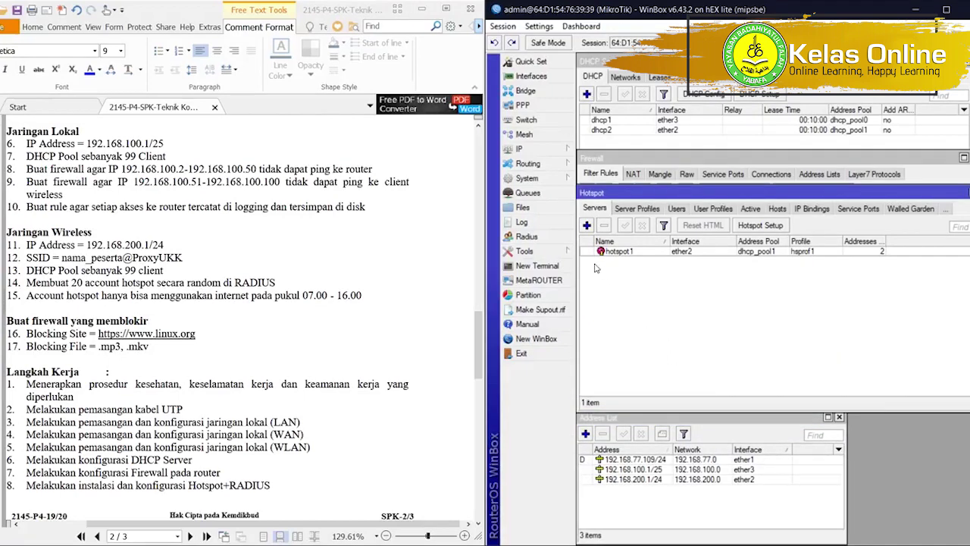
# Enable Use RADIUS in the hsprof1 server profile and save it.
pyautogui.click(629, 209)
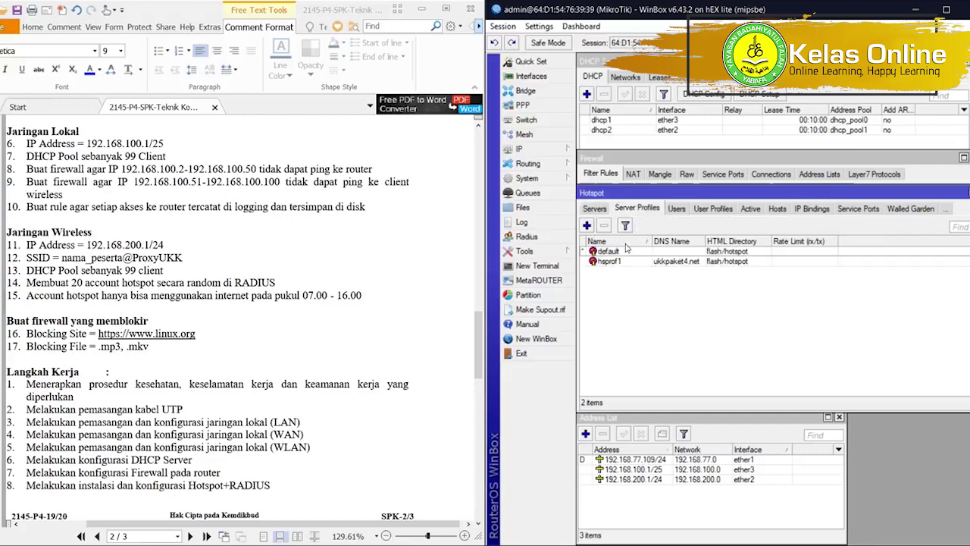
pyautogui.doubleClick(626, 263)
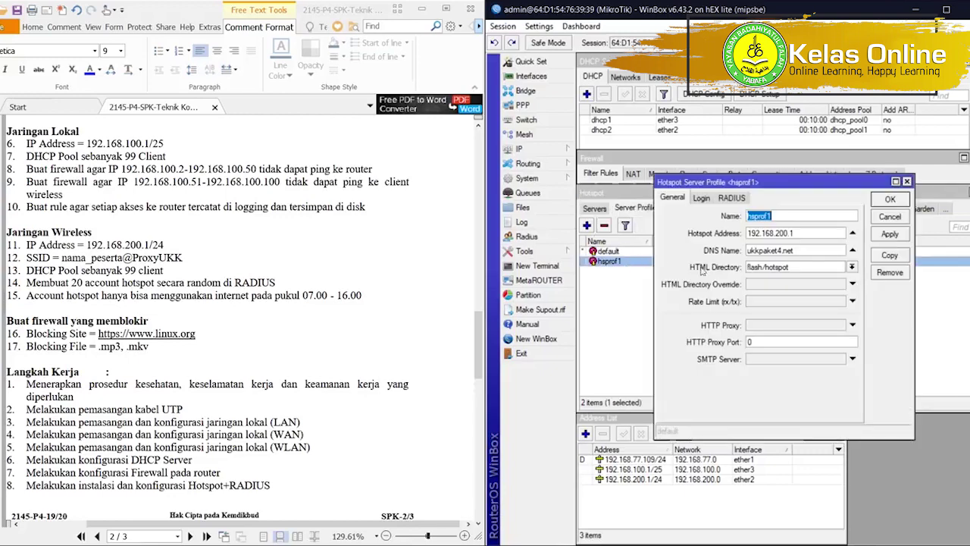
pyautogui.click(730, 198)
pyautogui.click(746, 215)
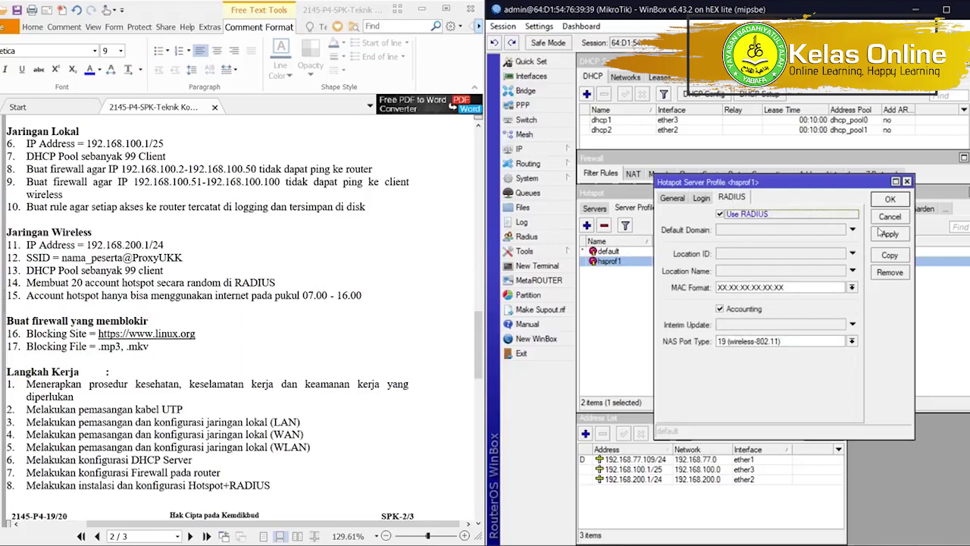
pyautogui.click(890, 234)
pyautogui.click(890, 199)
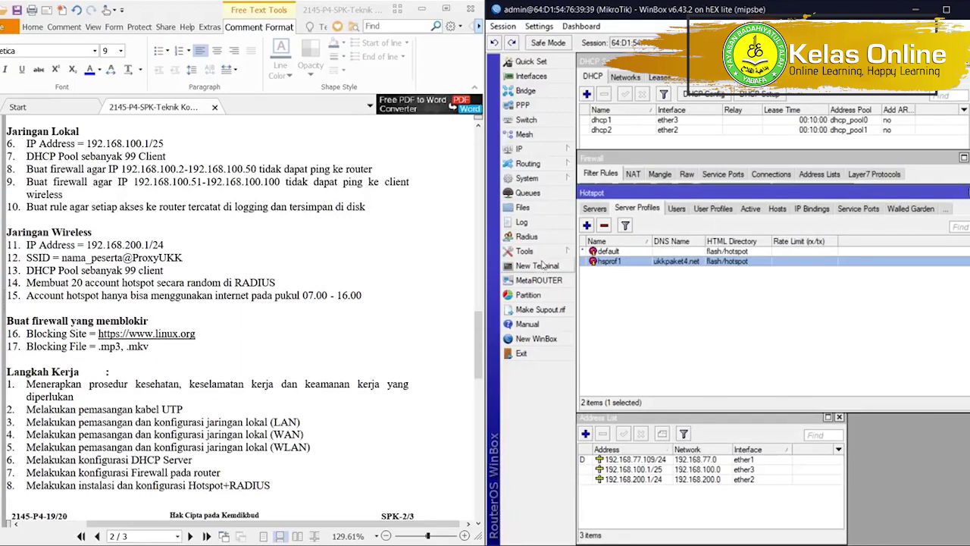
# In Radius, enable Accept for incoming RADIUS requests.
pyautogui.click(526, 236)
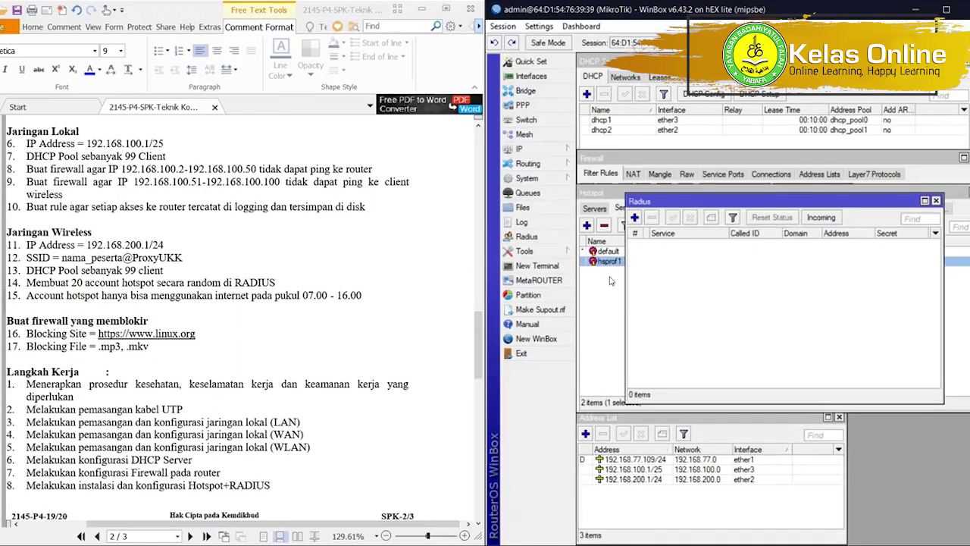
pyautogui.click(820, 218)
pyautogui.click(780, 260)
pyautogui.click(834, 263)
# Add a hotspot RADIUS server at 127.0.0.1 with a shared secret.
pyautogui.click(634, 218)
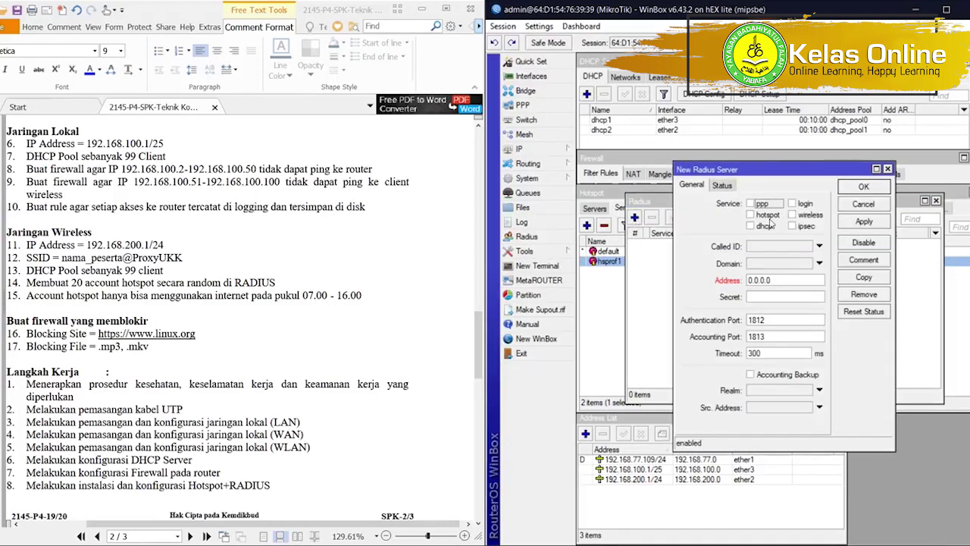
pyautogui.click(785, 278)
pyautogui.write('127')
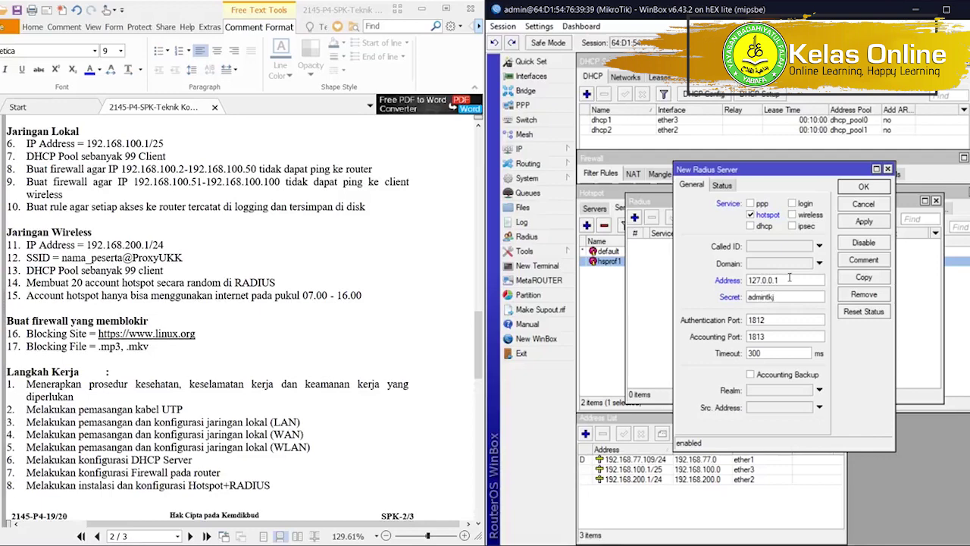
pyautogui.click(879, 224)
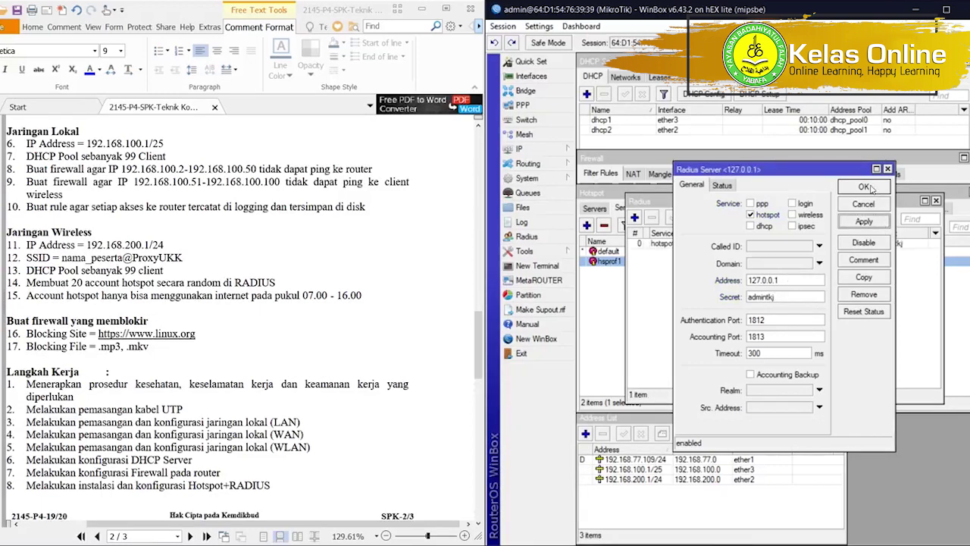
pyautogui.click(864, 187)
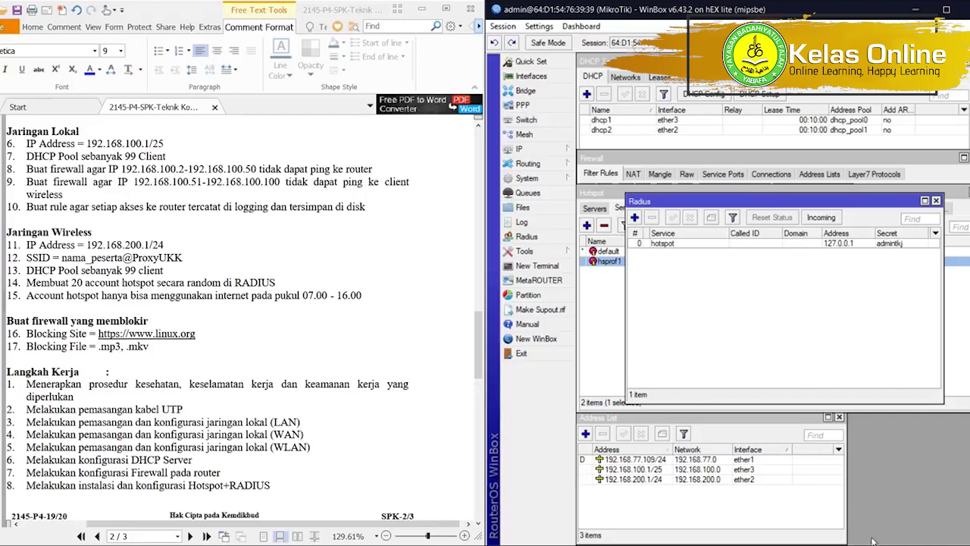
# Check the PC's Ethernet IPv4 address and subnet mask in the connection details.
pyautogui.rightClick(894, 541)
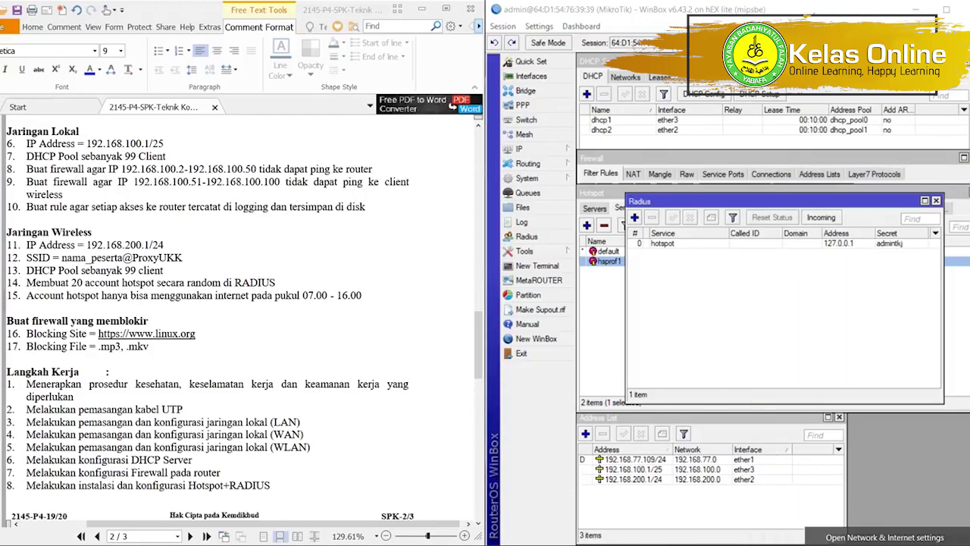
pyautogui.click(866, 531)
pyautogui.click(258, 392)
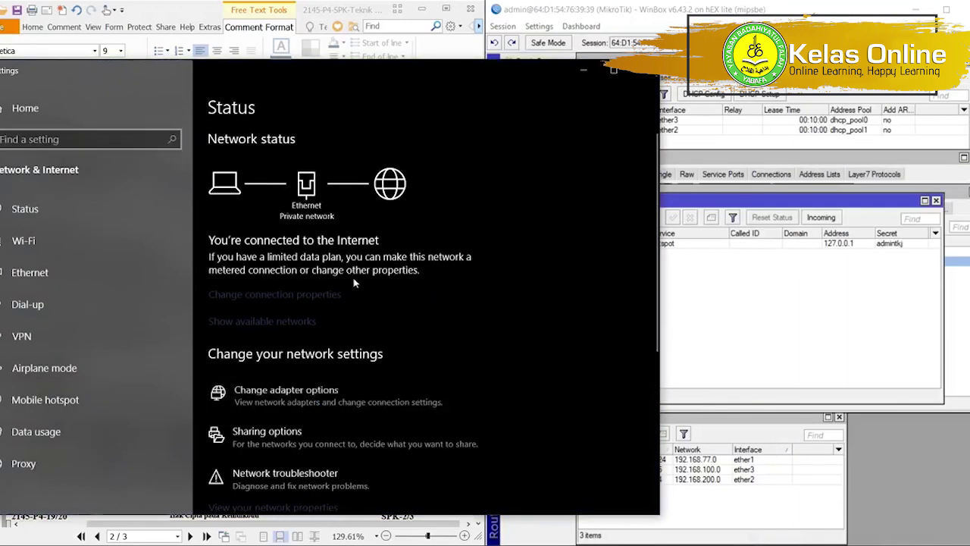
pyautogui.doubleClick(682, 239)
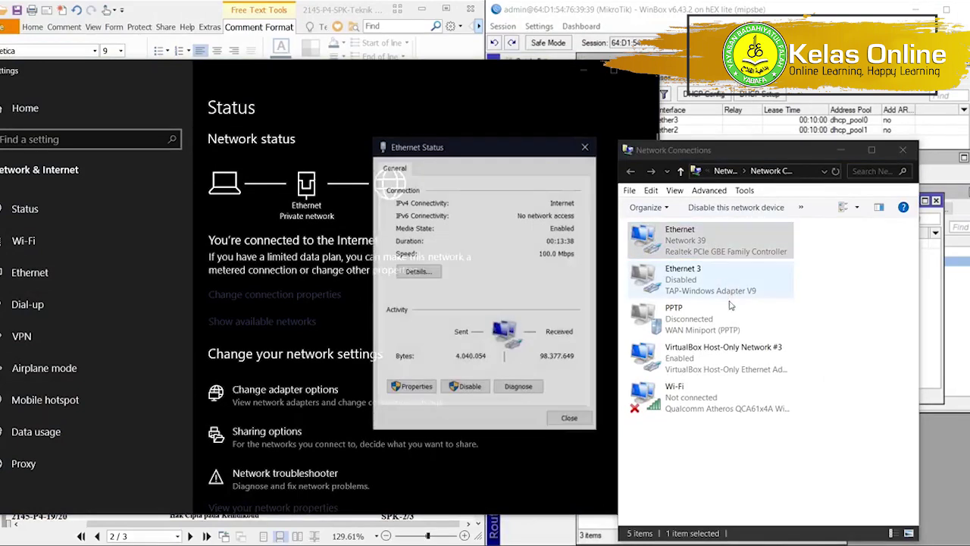
pyautogui.click(426, 271)
pyautogui.click(553, 266)
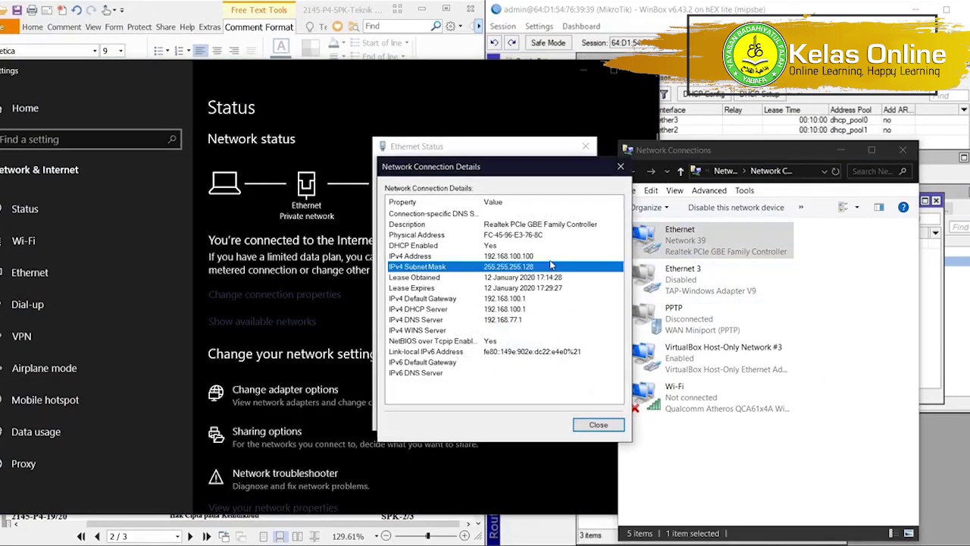
pyautogui.click(551, 257)
# Close the network windows and arrange WinBox to show the hotspot tabs beside the RADIUS list.
pyautogui.click(598, 423)
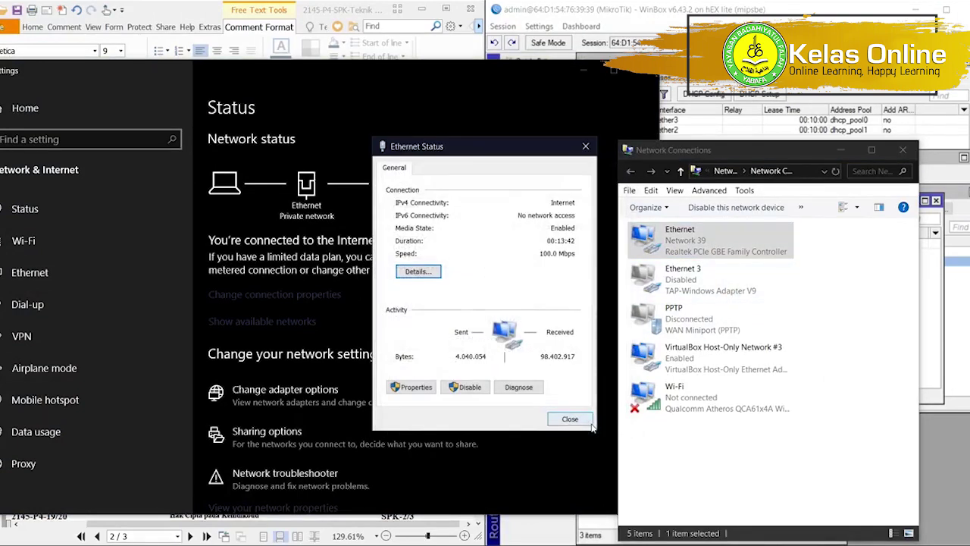
pyautogui.click(574, 415)
pyautogui.click(647, 70)
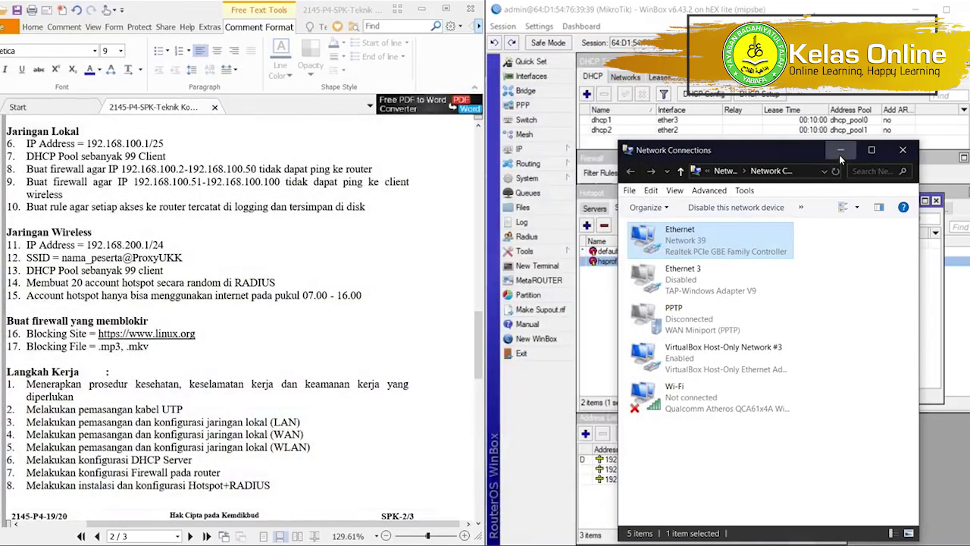
pyautogui.click(840, 150)
pyautogui.click(676, 203)
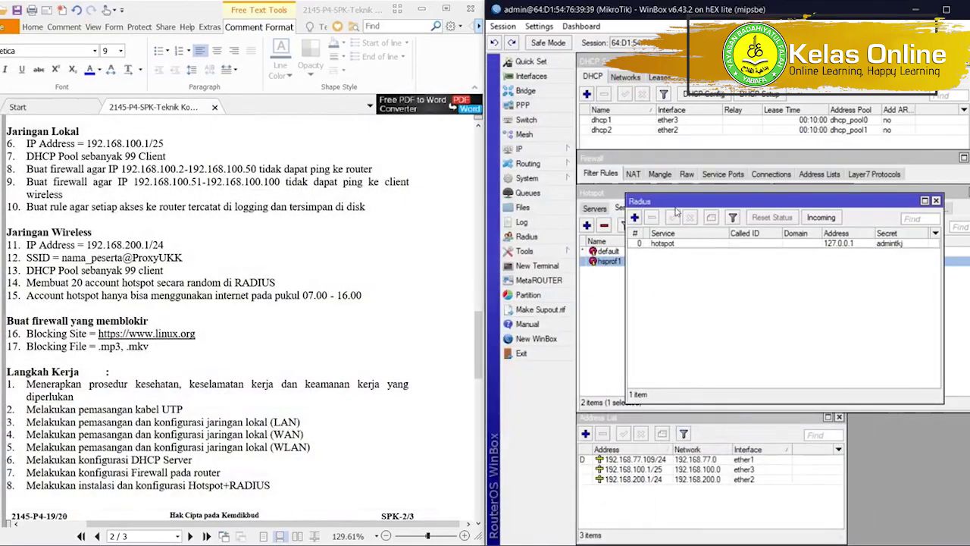
pyautogui.moveTo(677, 208); pyautogui.dragTo(703, 293)
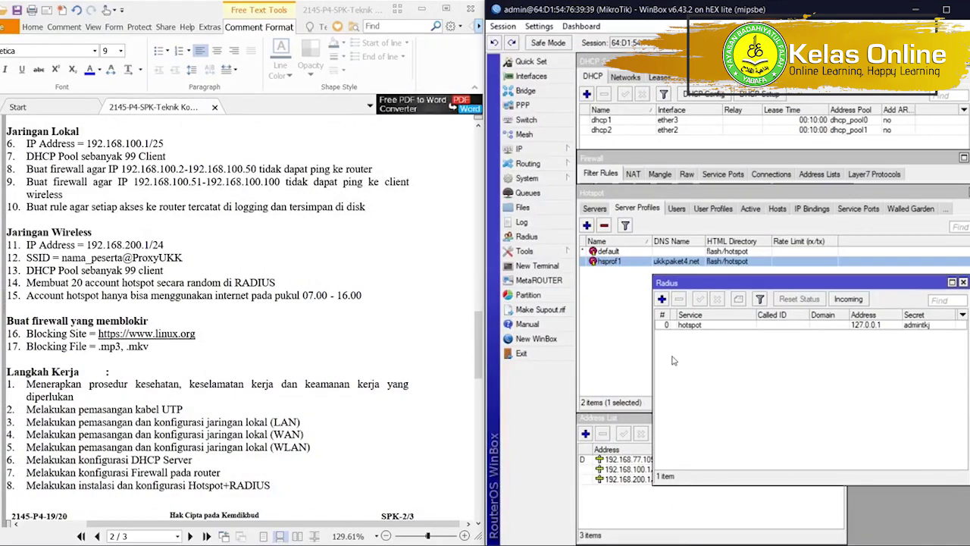
# In Firefox, open 192.168.100.1/userman and log in as administrator.
pyautogui.click(118, 544)
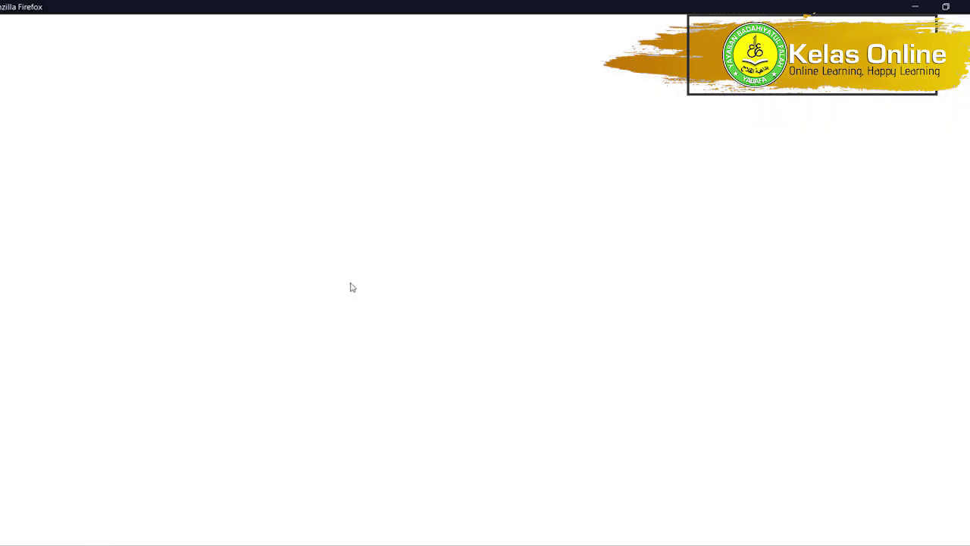
pyautogui.write('1')
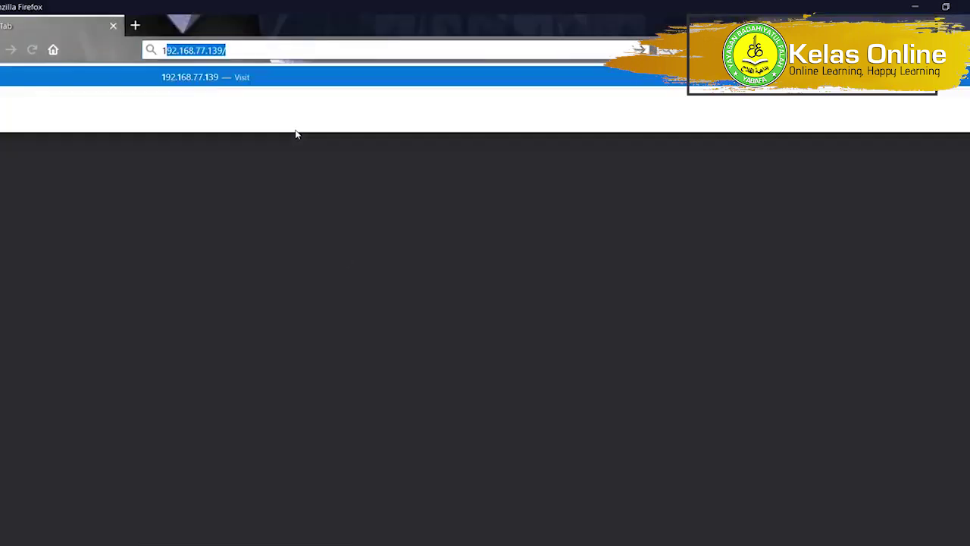
pyautogui.write('92.168.100.')
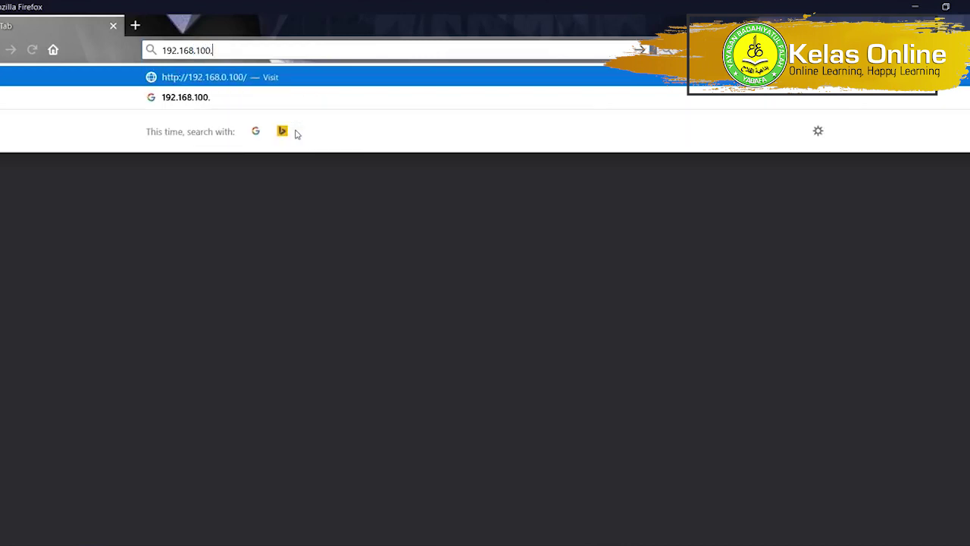
pyautogui.write('1/userman')
pyautogui.press('Return')
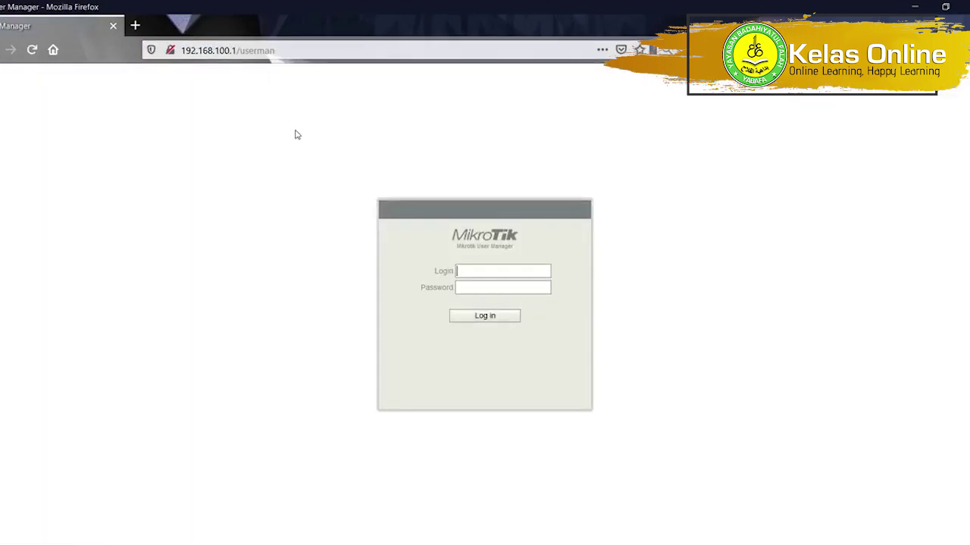
pyautogui.press('Return')
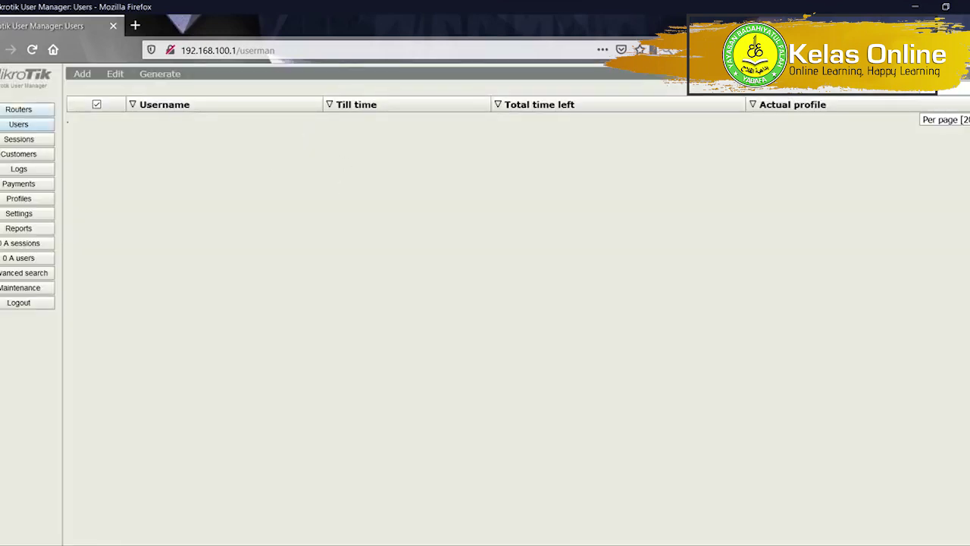
# Browse the Sessions and Customers pages, ending on the Routers list.
pyautogui.click(6, 113)
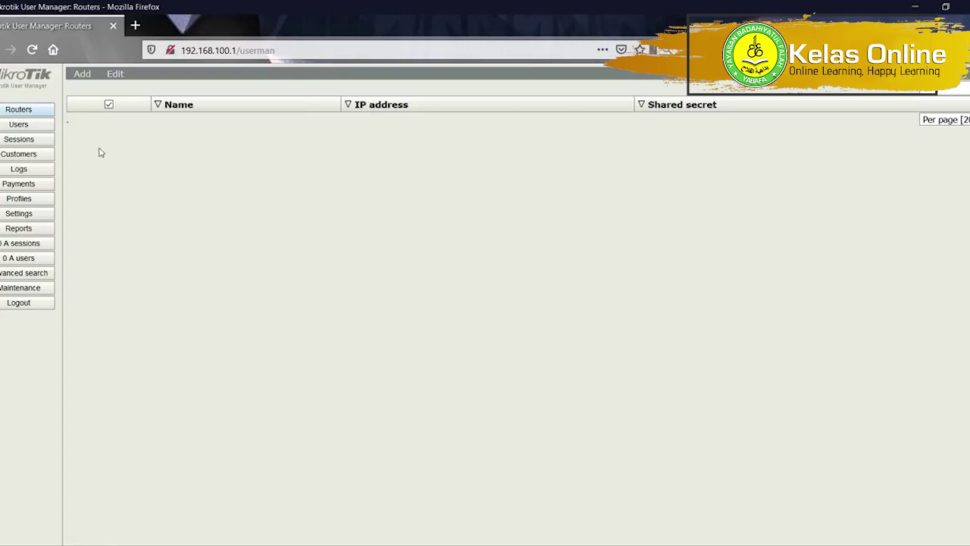
pyautogui.click(37, 139)
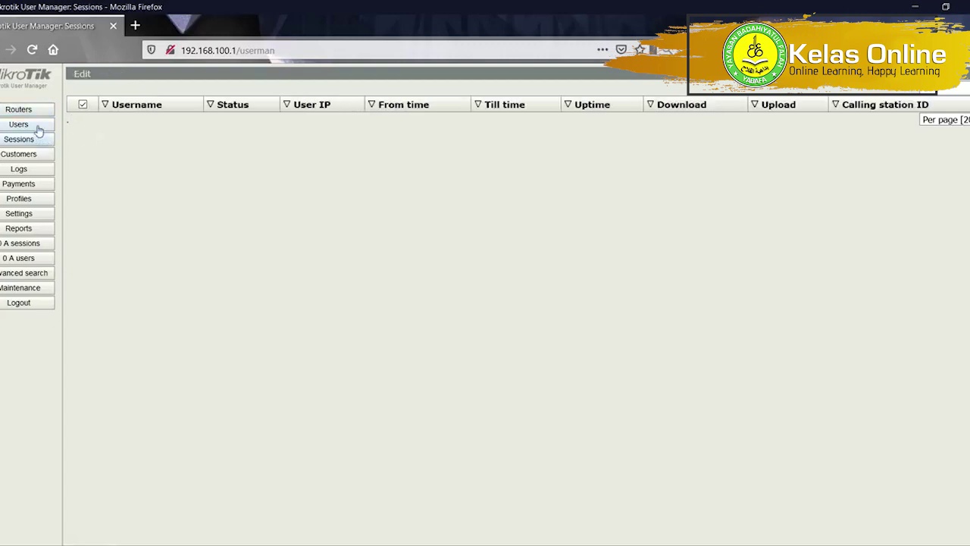
pyautogui.click(35, 156)
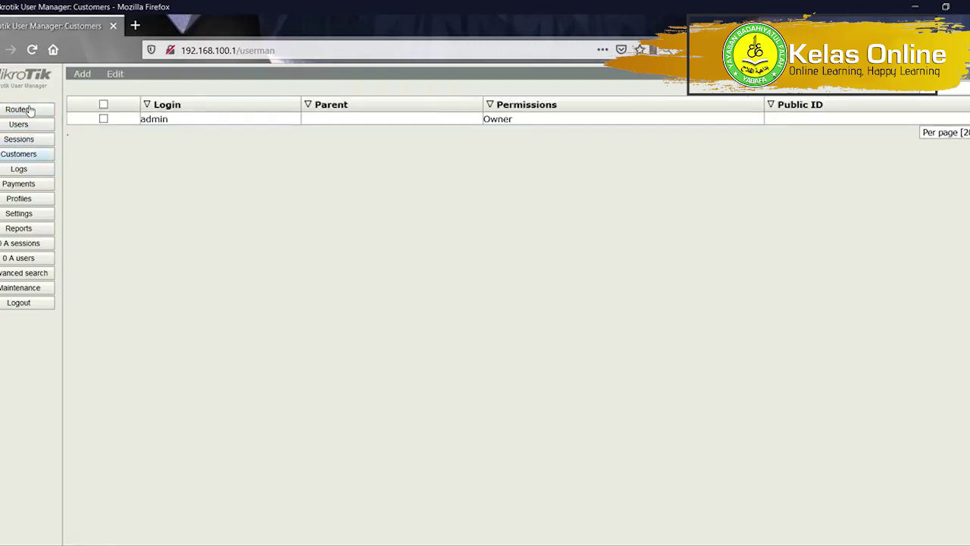
pyautogui.click(30, 110)
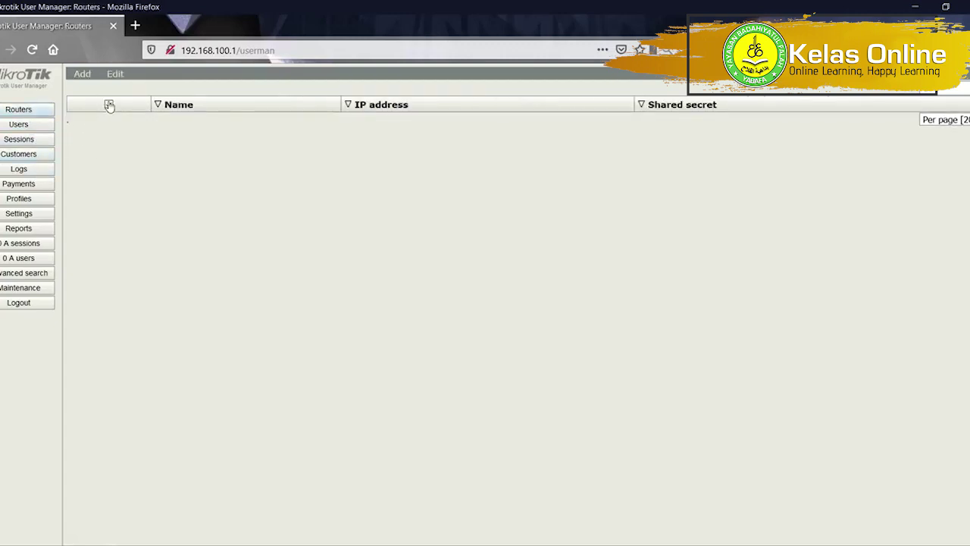
# Start a new router with IP 127.0.0.1 and look up the hotspot RADIUS secret in WinBox.
pyautogui.click(80, 74)
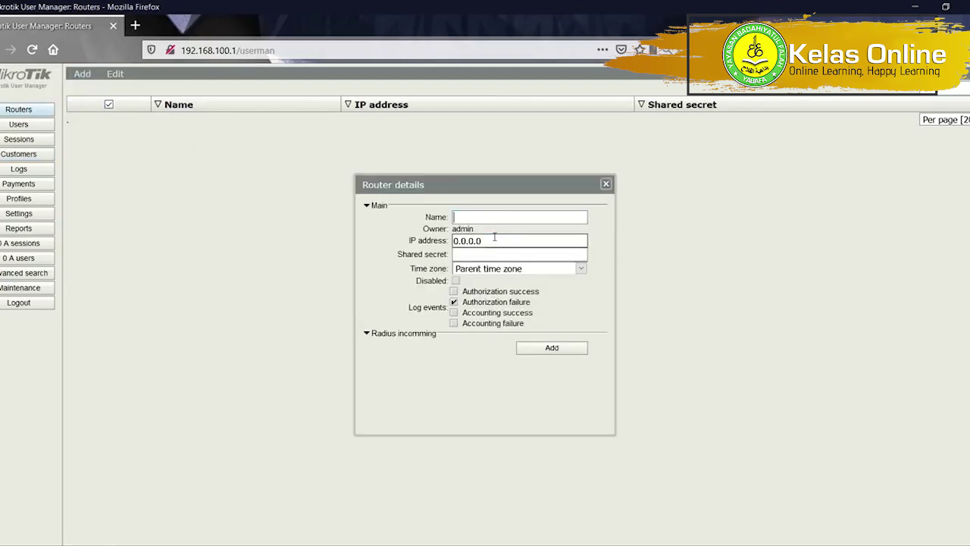
pyautogui.doubleClick(494, 240)
pyautogui.write('127')
pyautogui.press('Tab')
pyautogui.hotkey('alt', 'Tab')
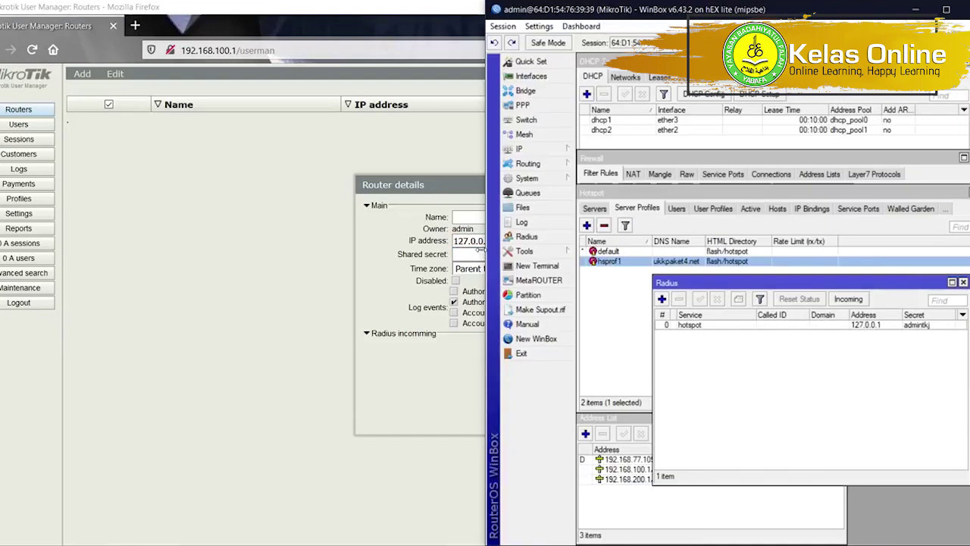
pyautogui.hotkey('alt', 'Tab')
pyautogui.hotkey('alt', 'Tab')
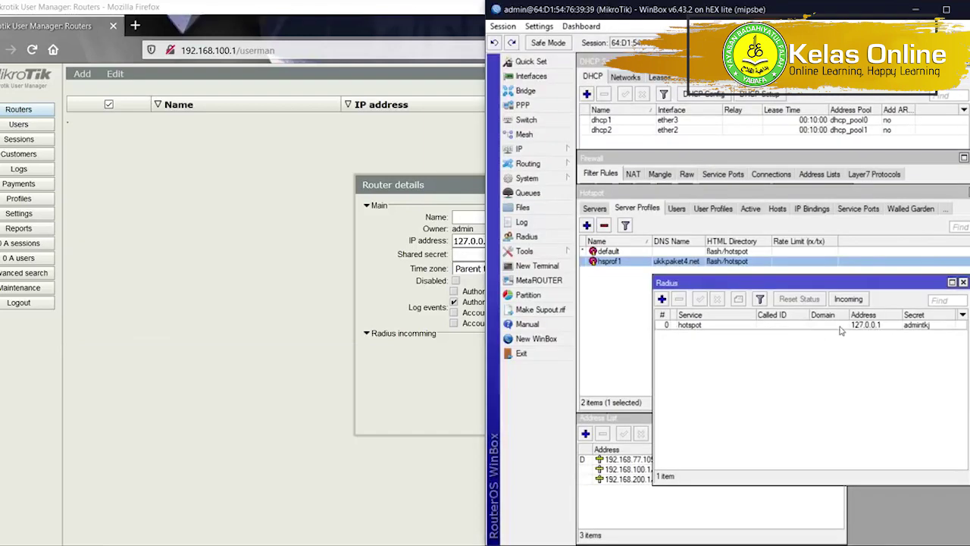
pyautogui.click(923, 324)
# Enter the shared secret, name the router router-ukkpaket4, and add it.
pyautogui.click(473, 248)
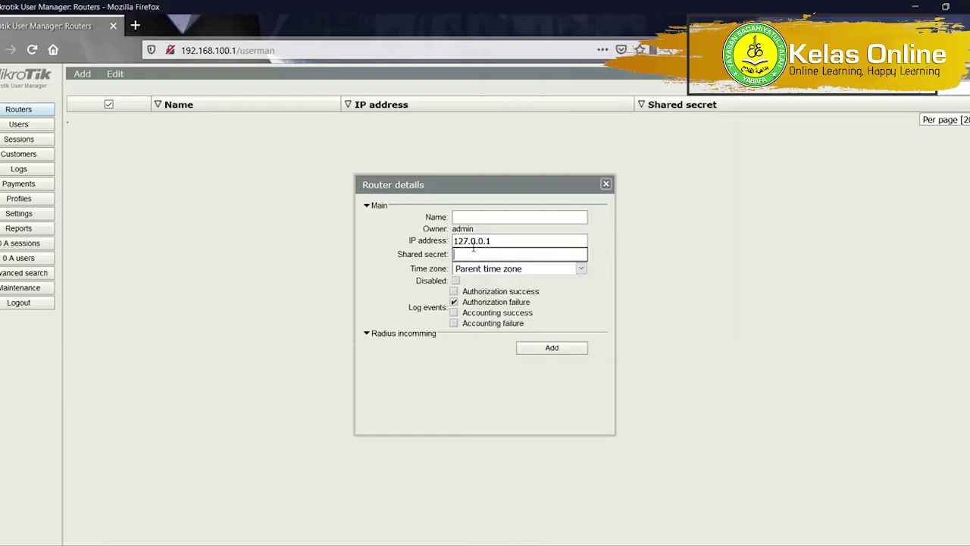
pyautogui.click(485, 215)
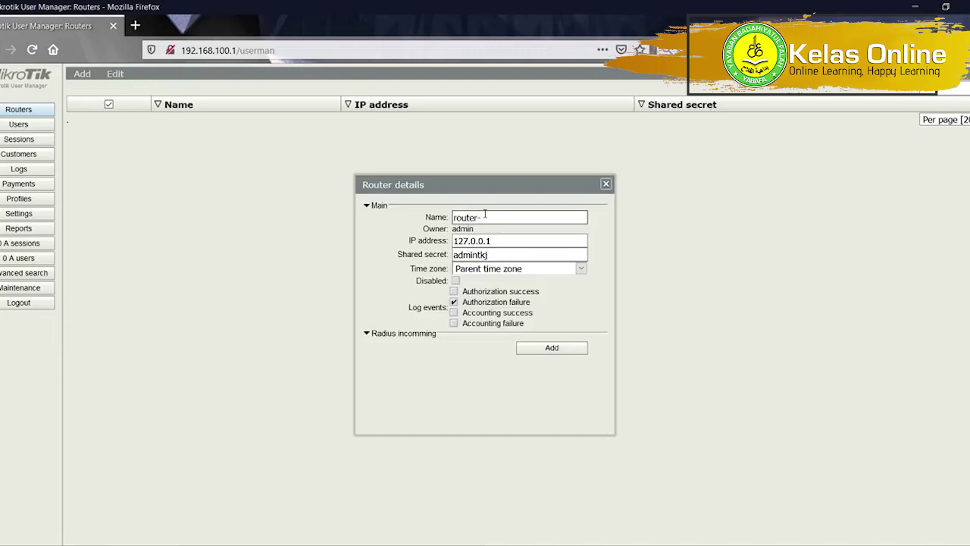
pyautogui.click(546, 350)
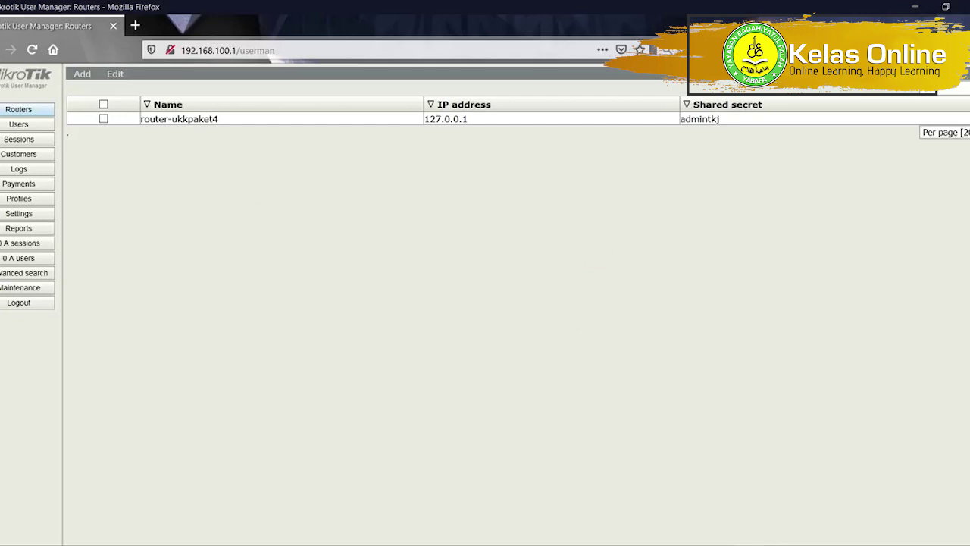
pyautogui.click(749, 544)
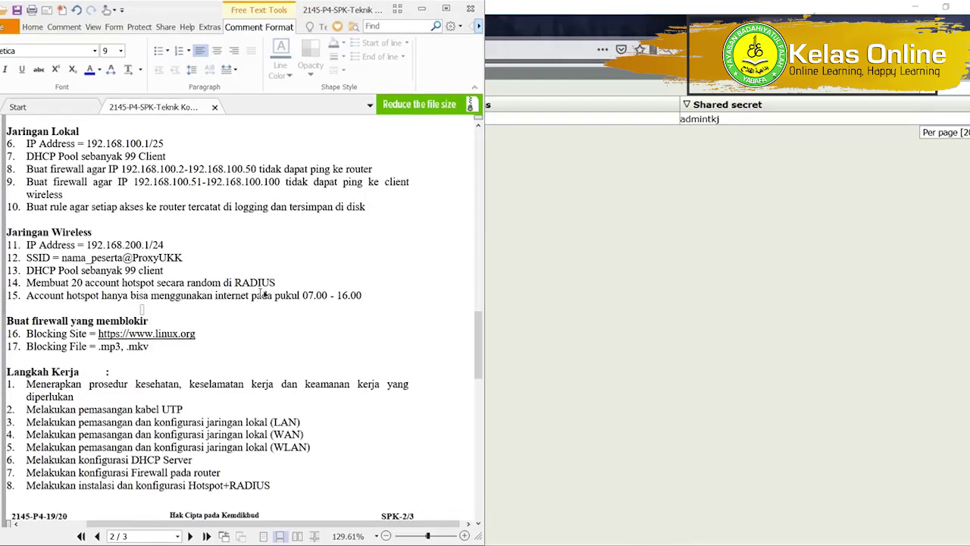
# Go to Profiles > Limitations and start a new limitation.
pyautogui.click(557, 295)
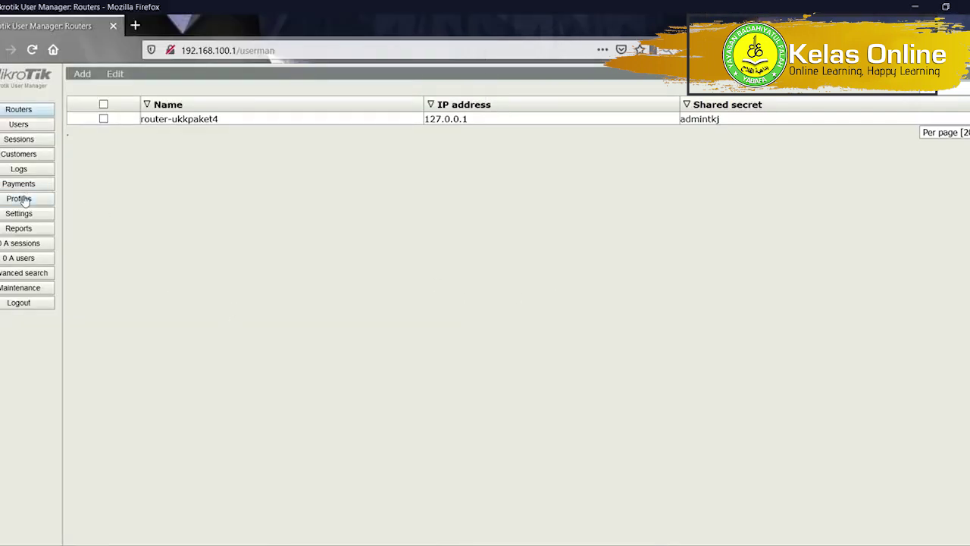
pyautogui.click(23, 199)
pyautogui.click(145, 77)
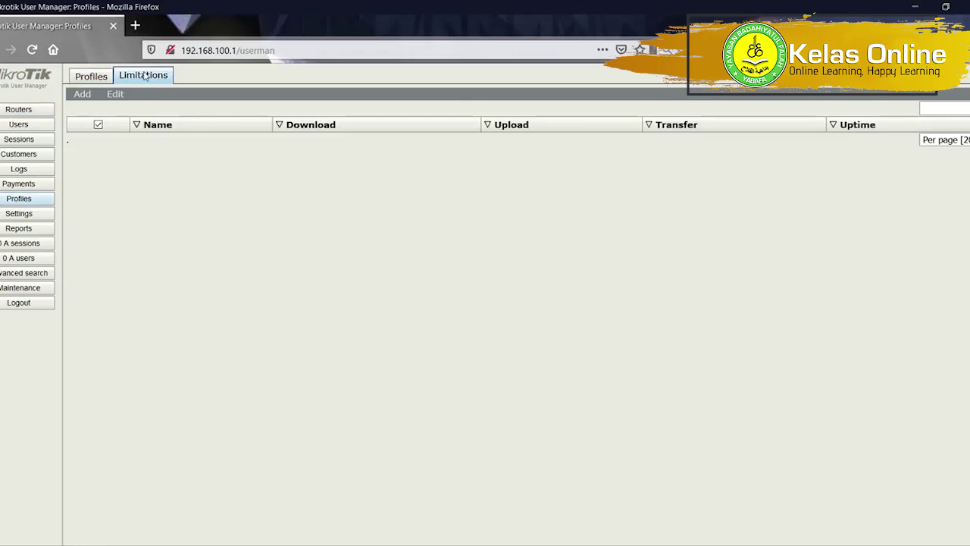
pyautogui.click(82, 96)
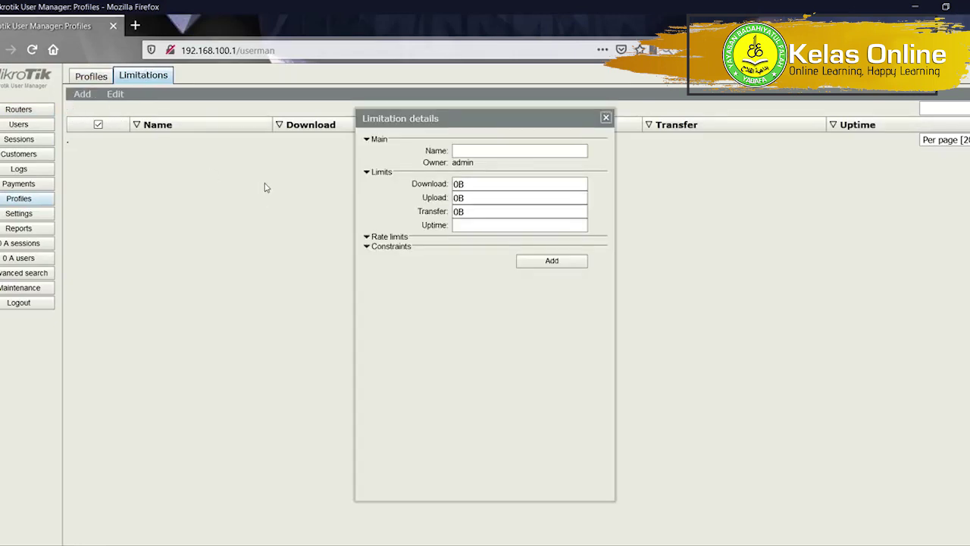
# Name the limitation profil_ukkpaket4, leave rate limits and constraints empty, and save it.
pyautogui.click(494, 151)
pyautogui.write('profil_ukka')
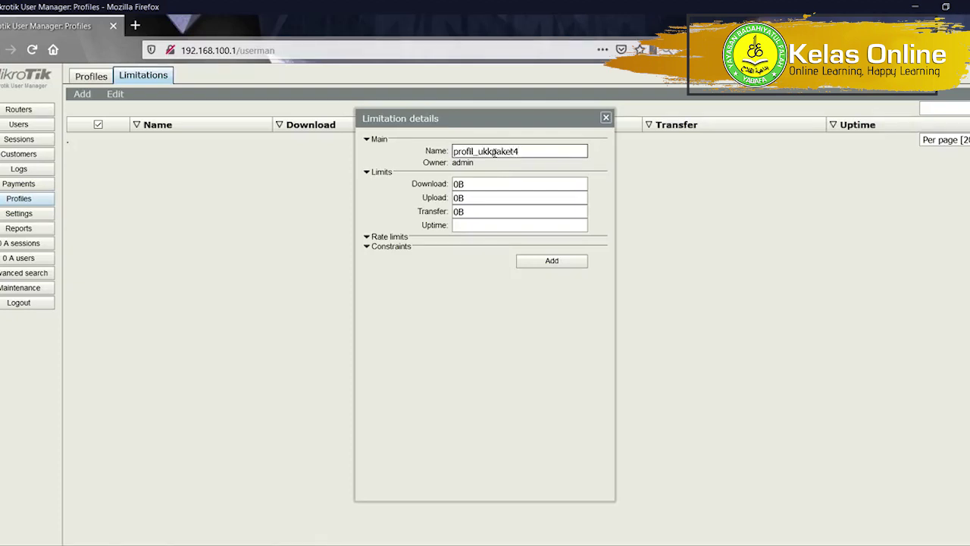
pyautogui.click(384, 239)
pyautogui.click(399, 330)
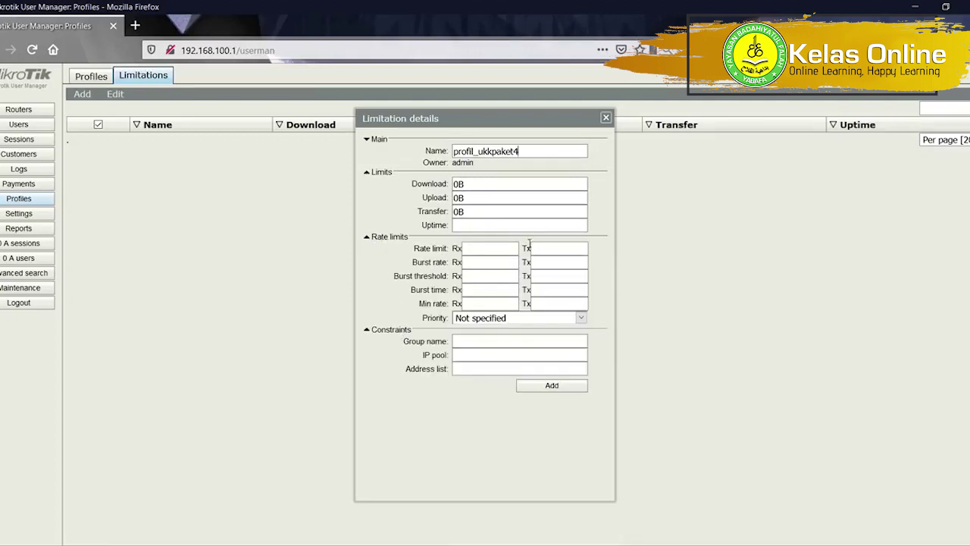
pyautogui.hotkey('alt', 'Tab')
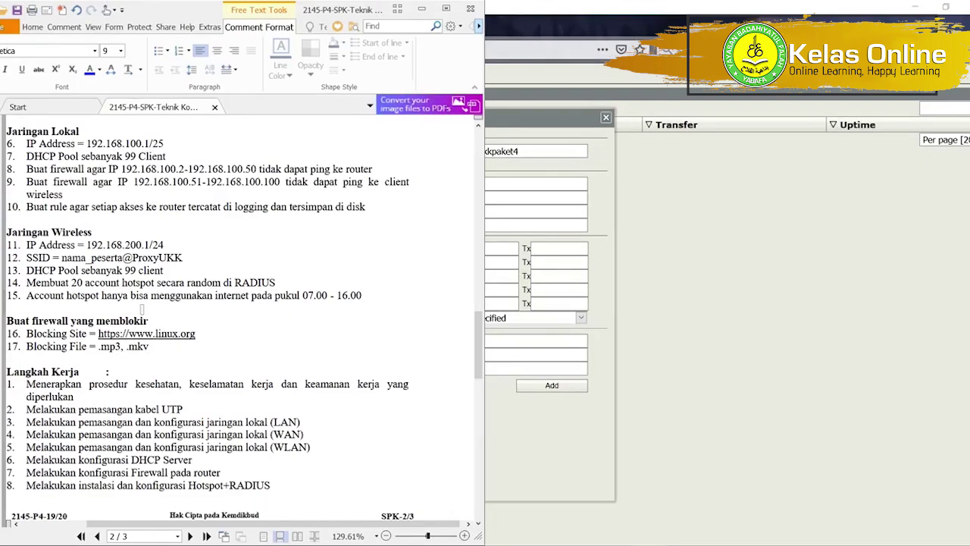
pyautogui.hotkey('alt', 'Tab')
pyautogui.click(552, 385)
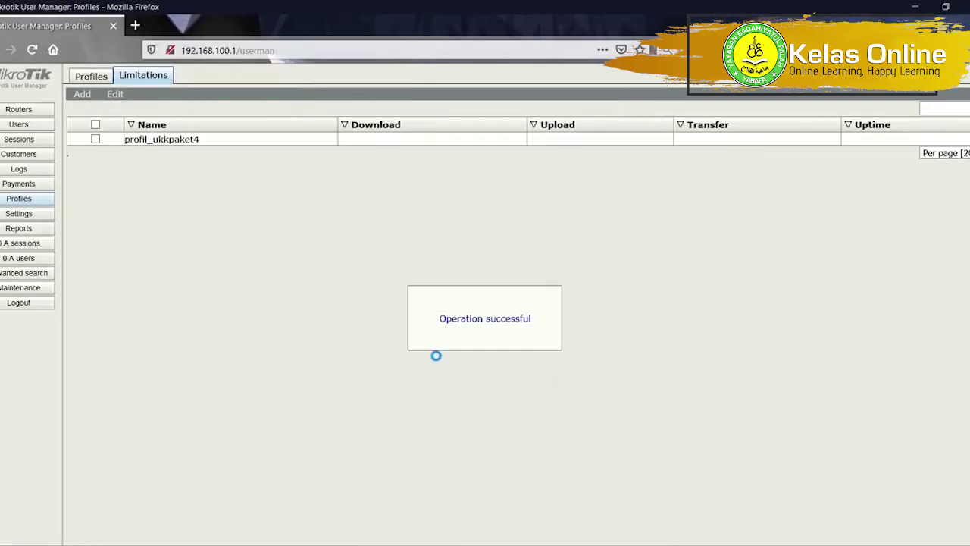
# Create a new profile named ukk_paket4.
pyautogui.click(91, 81)
pyautogui.click(159, 94)
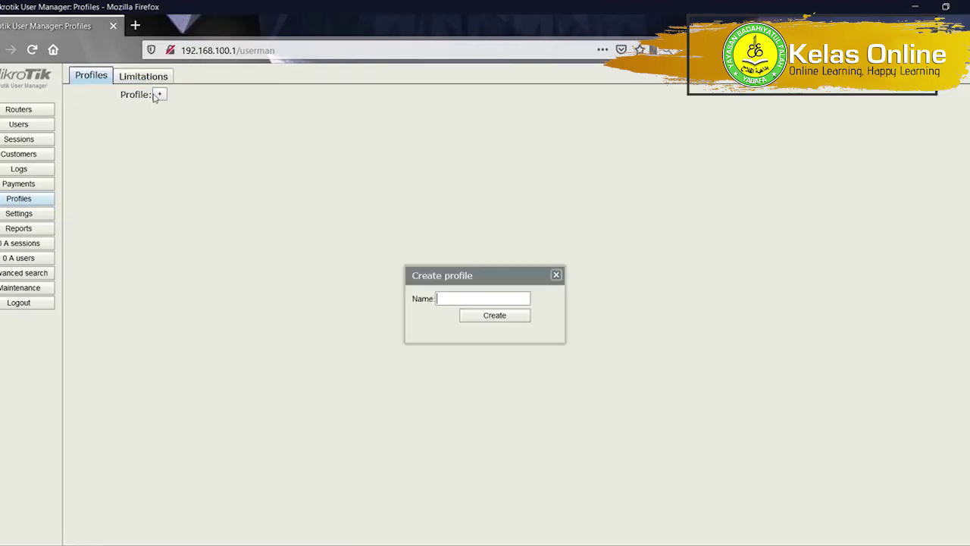
pyautogui.click(485, 298)
pyautogui.write('ukk_p')
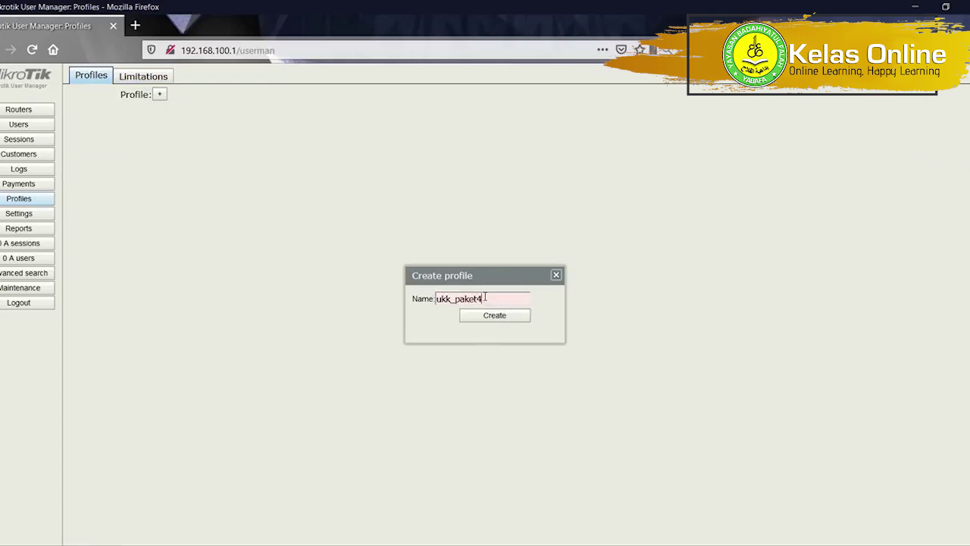
pyautogui.write('aket4')
pyautogui.click(495, 316)
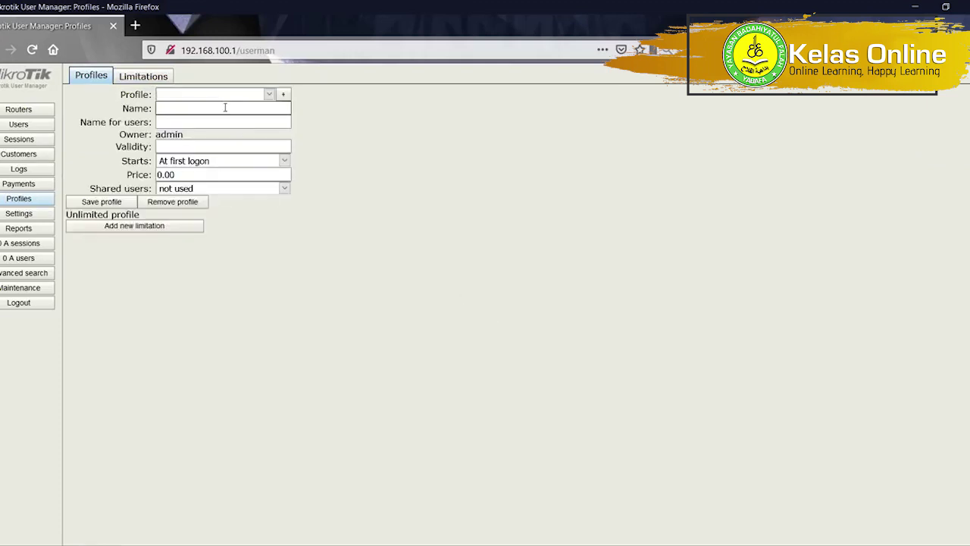
# Reopen the ukk_paket4 profile form and review its name fields.
pyautogui.click(267, 95)
pyautogui.click(257, 107)
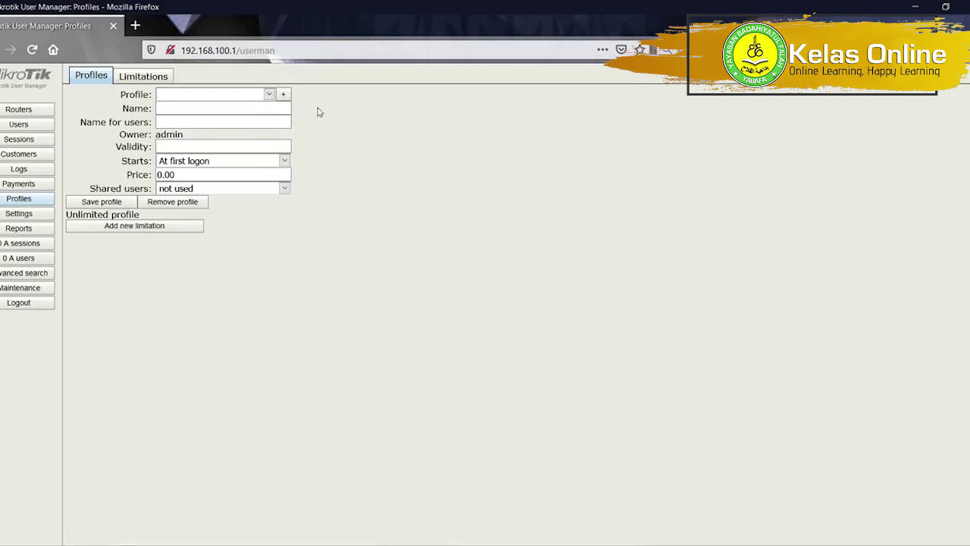
pyautogui.click(281, 95)
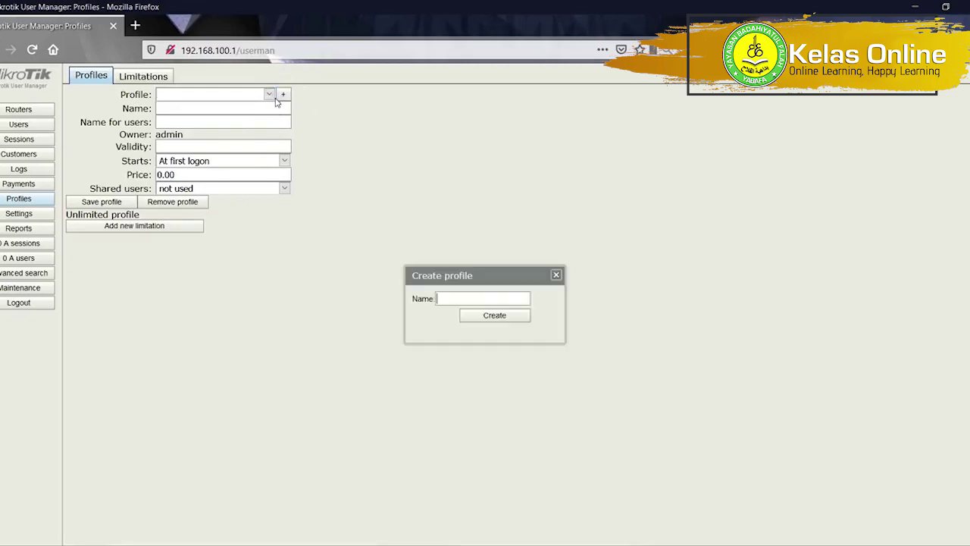
pyautogui.click(556, 275)
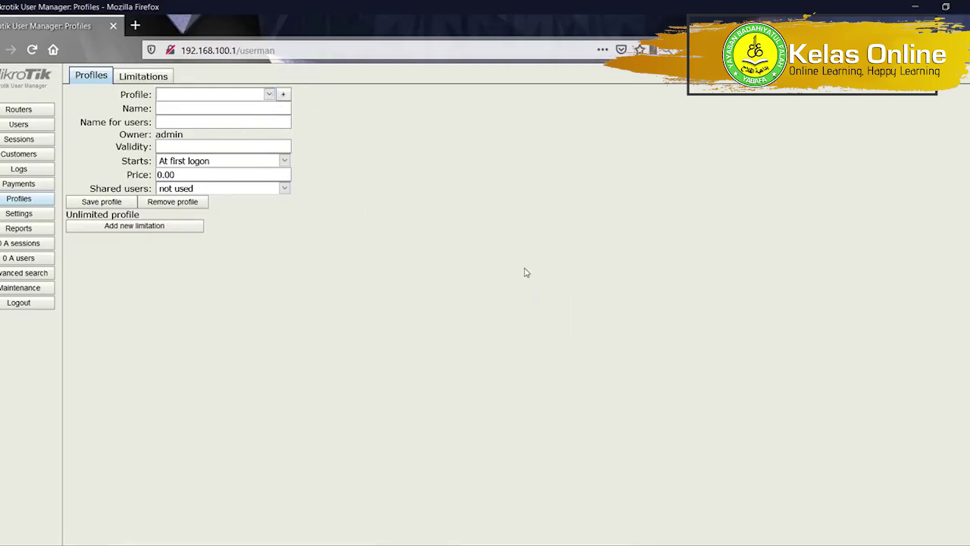
pyautogui.click(265, 96)
pyautogui.click(217, 107)
pyautogui.click(210, 109)
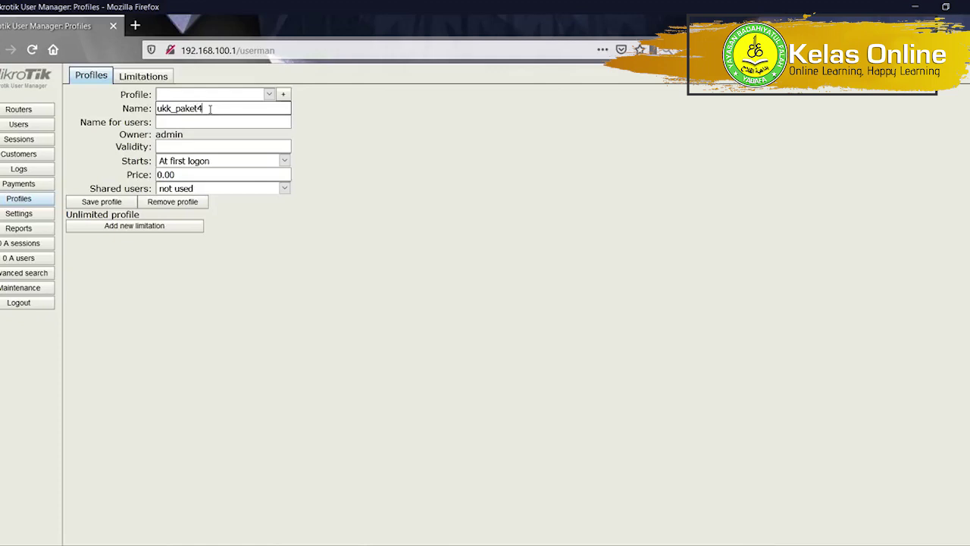
pyautogui.click(206, 122)
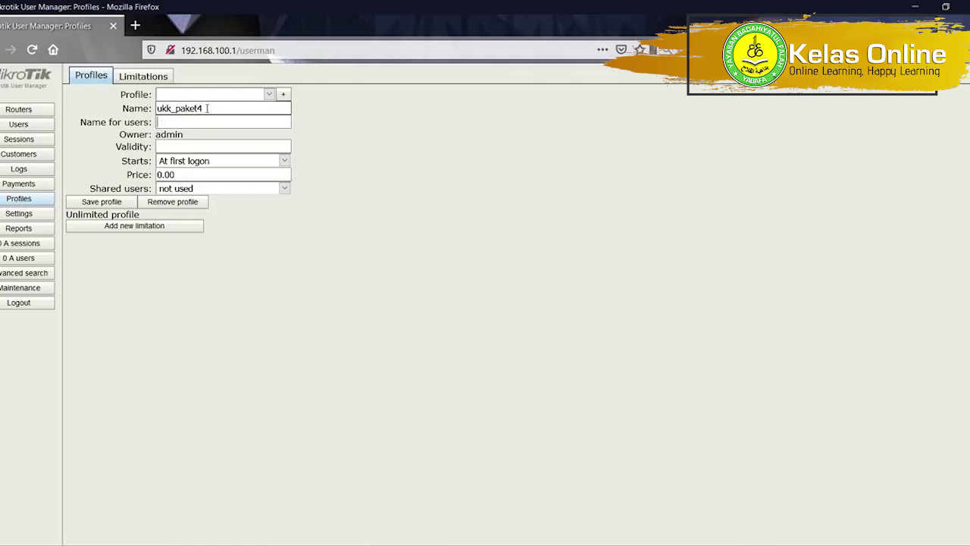
# Keep validity starting at first logon and price 0.00, and set shared users to Unlimited.
pyautogui.click(205, 161)
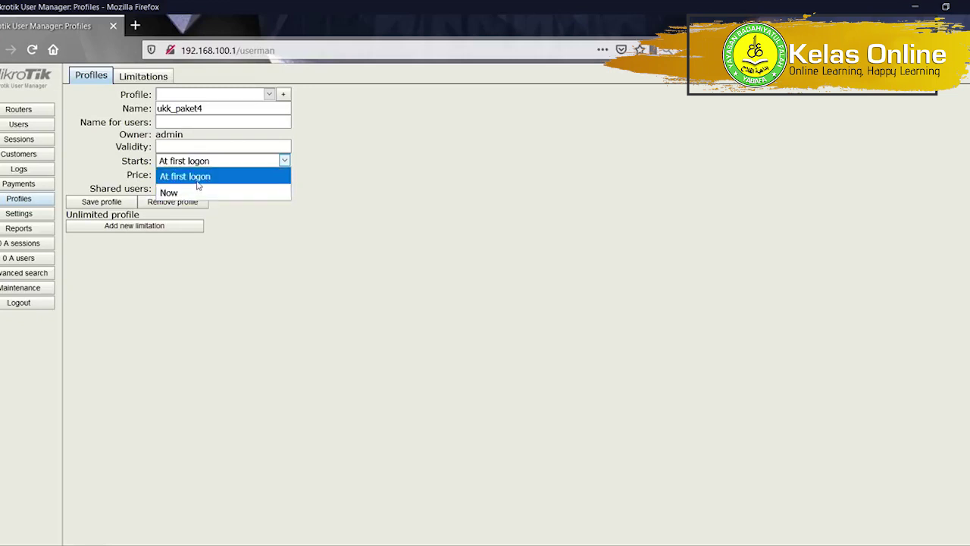
pyautogui.click(197, 178)
pyautogui.moveTo(195, 174); pyautogui.dragTo(155, 175)
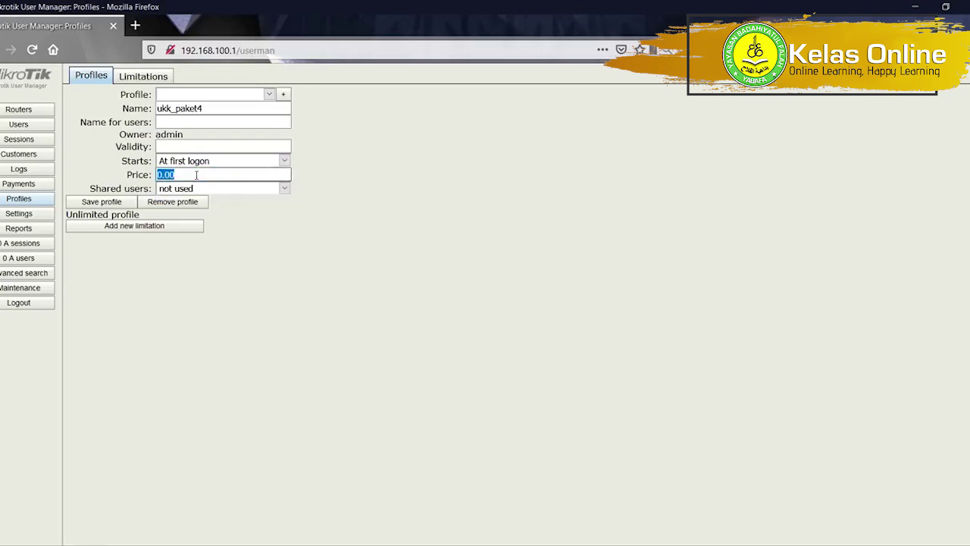
pyautogui.click(201, 144)
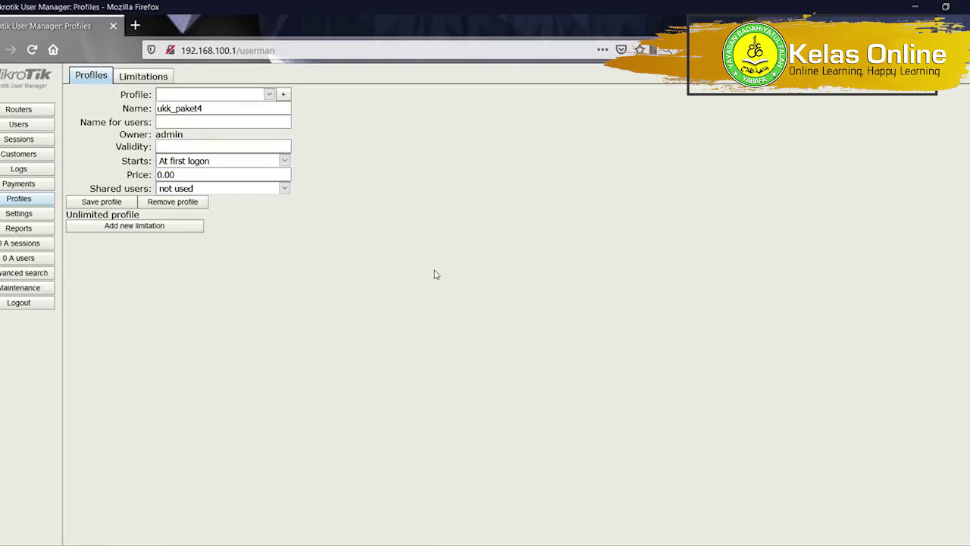
pyautogui.click(227, 192)
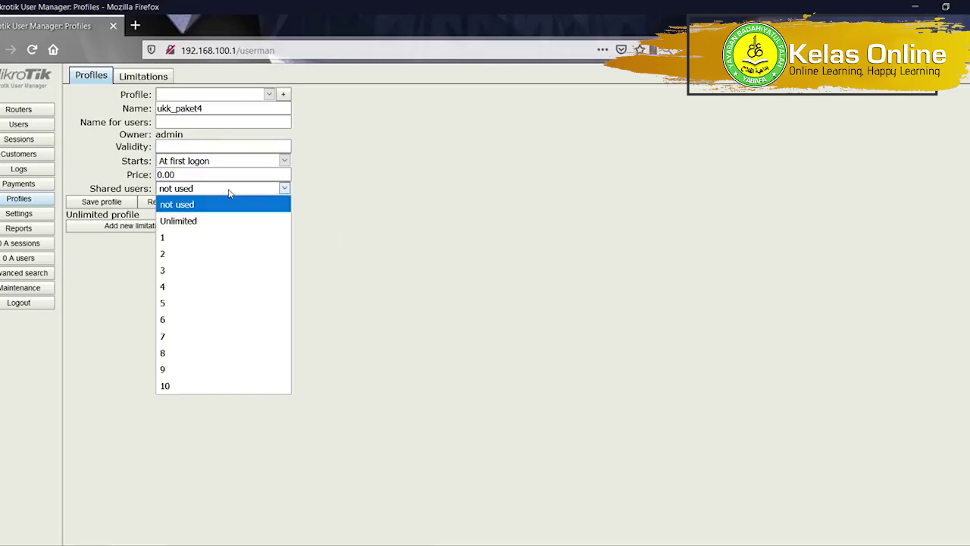
pyautogui.click(219, 226)
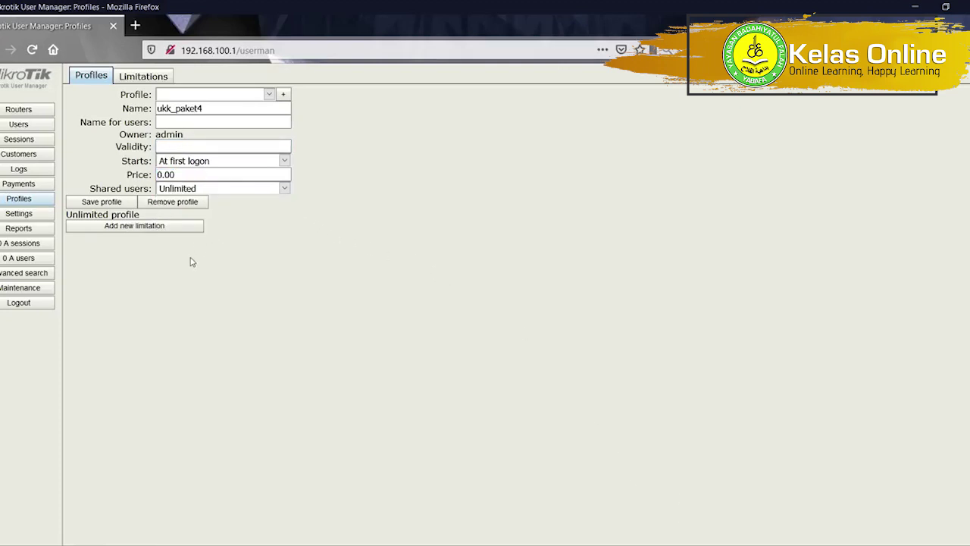
# Add a daily profil_ukkpaket4 limitation with time 07:00:00 to 16:00:00.
pyautogui.click(132, 226)
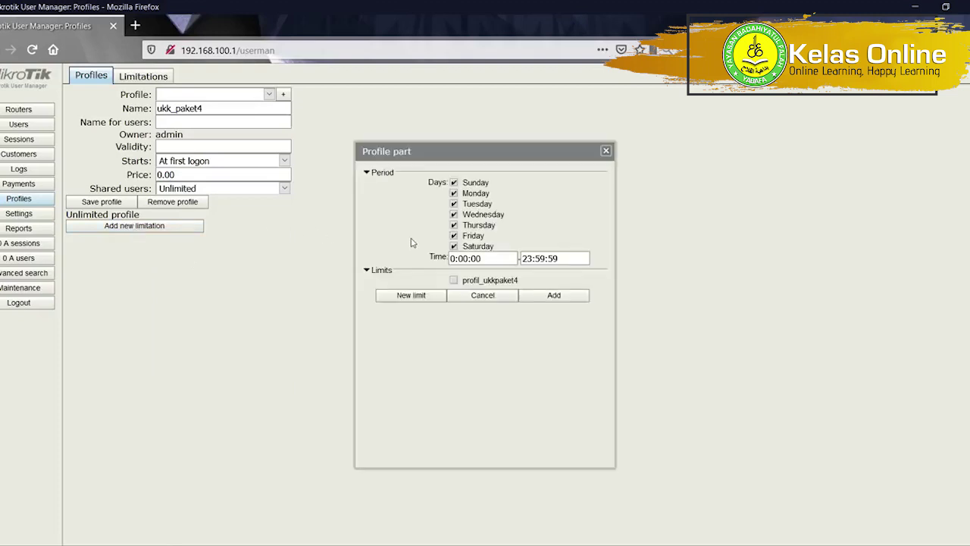
pyautogui.click(455, 281)
pyautogui.hotkey('alt', 'Tab')
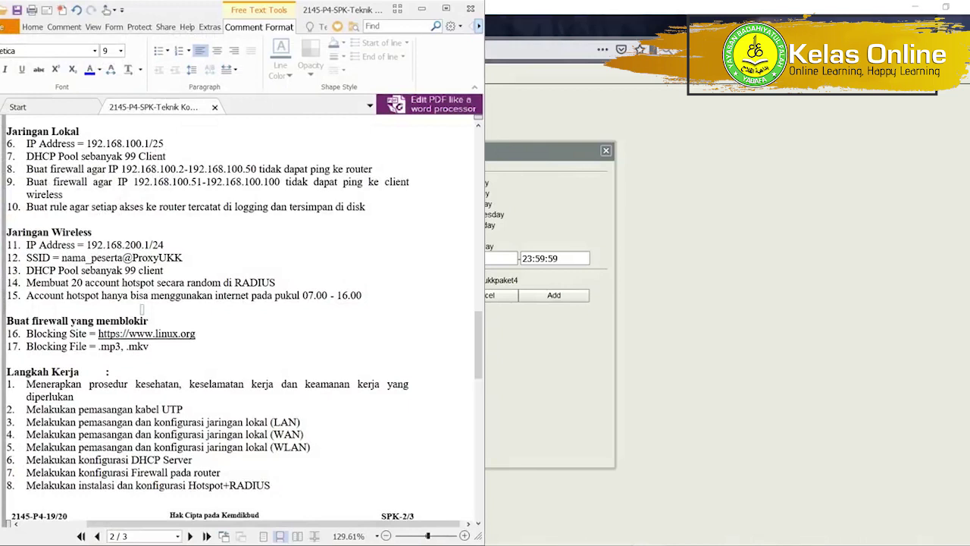
pyautogui.hotkey('alt', 'Tab')
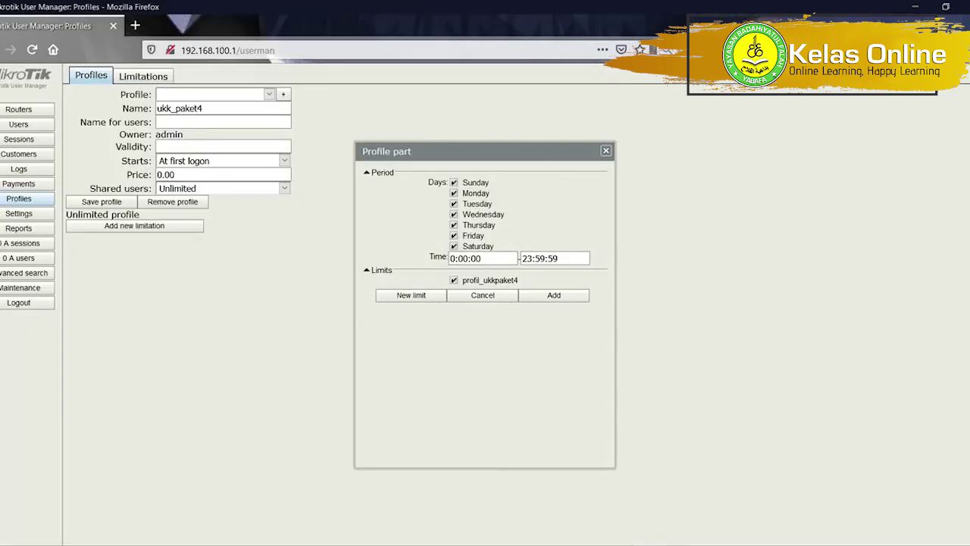
pyautogui.click(452, 258)
pyautogui.write('7')
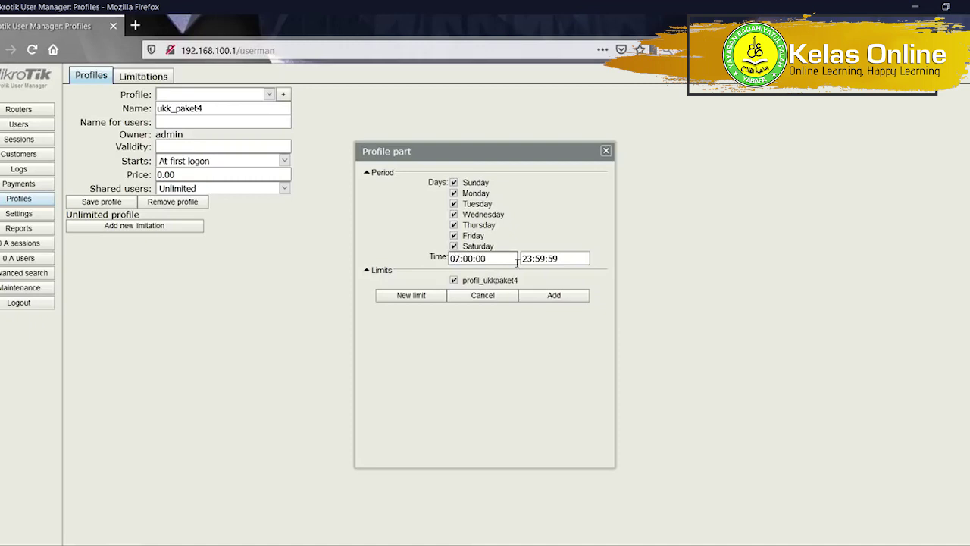
pyautogui.click(523, 258)
pyautogui.write('16')
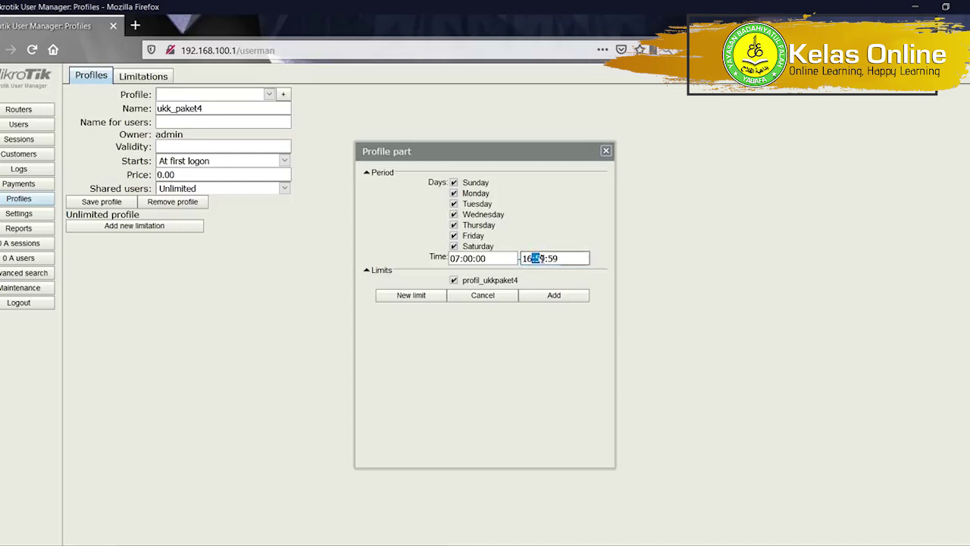
pyautogui.click(539, 258)
pyautogui.write('00')
pyautogui.moveTo(549, 259); pyautogui.dragTo(560, 258)
pyautogui.write('00')
pyautogui.click(554, 295)
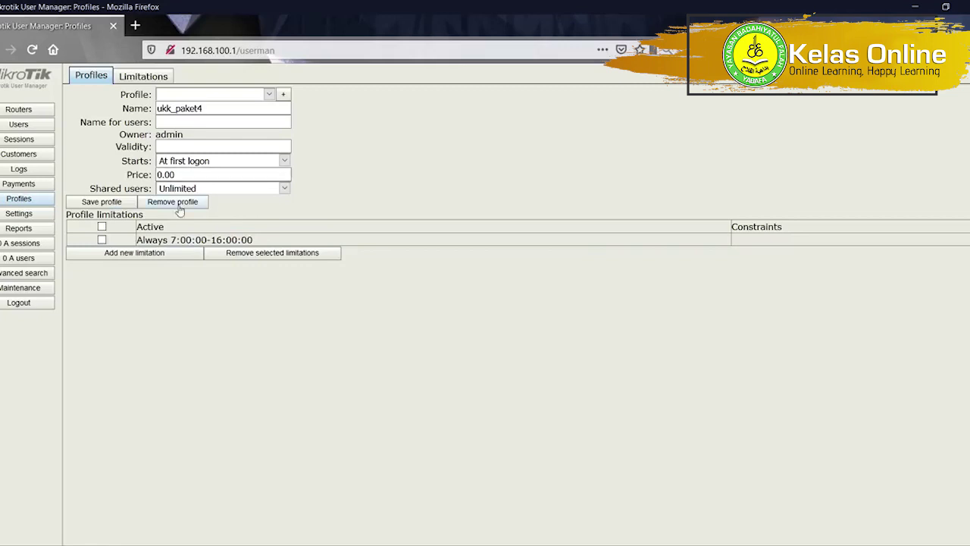
pyautogui.click(214, 97)
# Reload User Manager and keep ukk_paket4 as the selected profile.
pyautogui.click(215, 102)
pyautogui.click(31, 51)
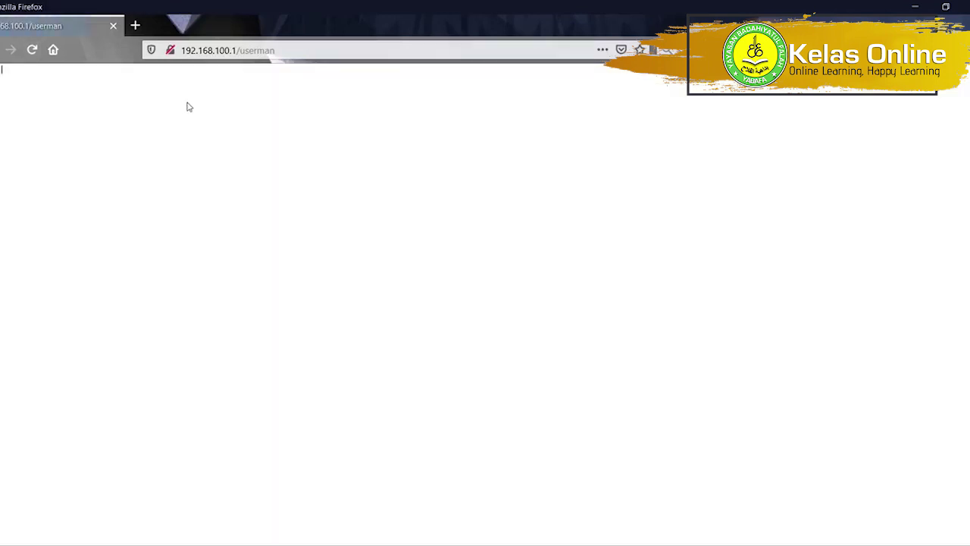
pyautogui.click(268, 94)
pyautogui.click(227, 110)
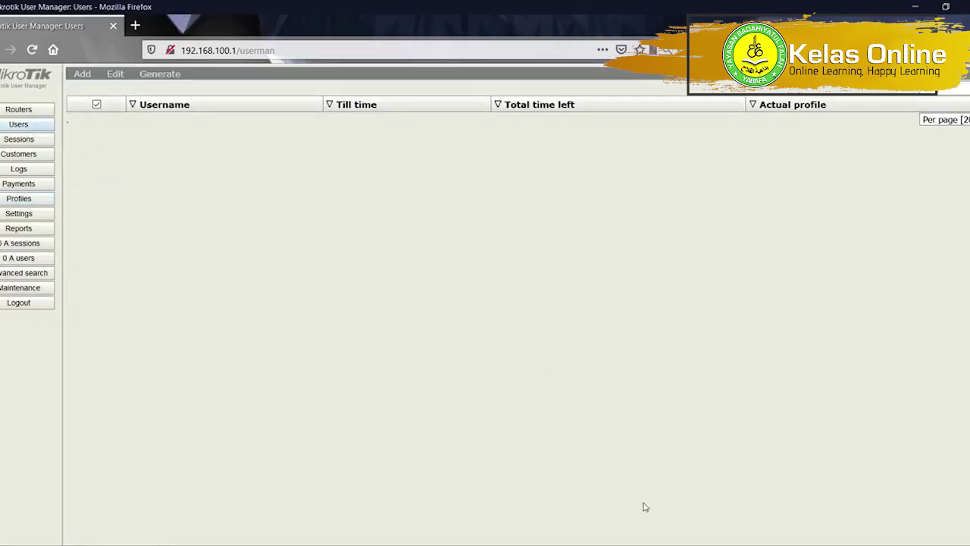
pyautogui.hotkey('alt', 'Tab')
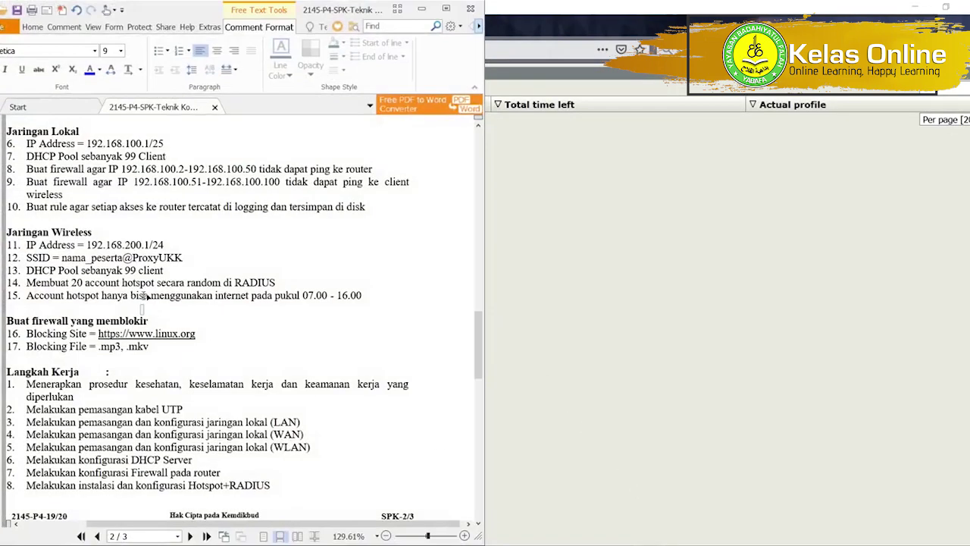
pyautogui.hotkey('alt', 'Tab')
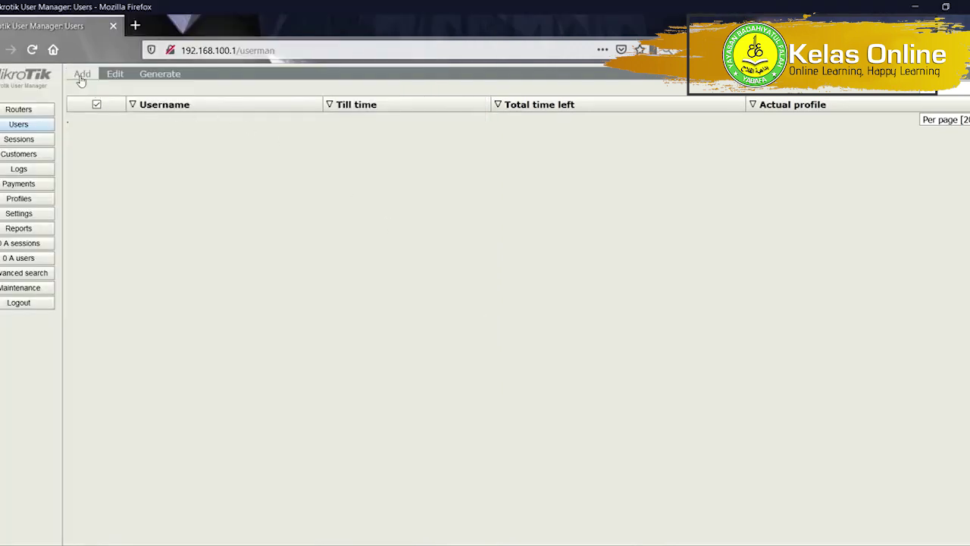
# Start a batch of 20 users with the username prefix ukk_paket4_.
pyautogui.click(81, 73)
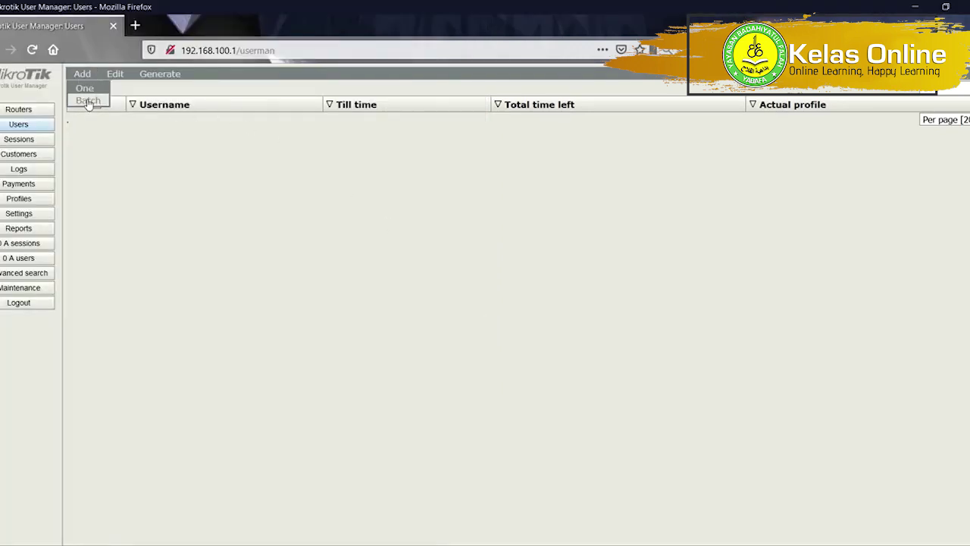
pyautogui.click(88, 100)
pyautogui.doubleClick(457, 177)
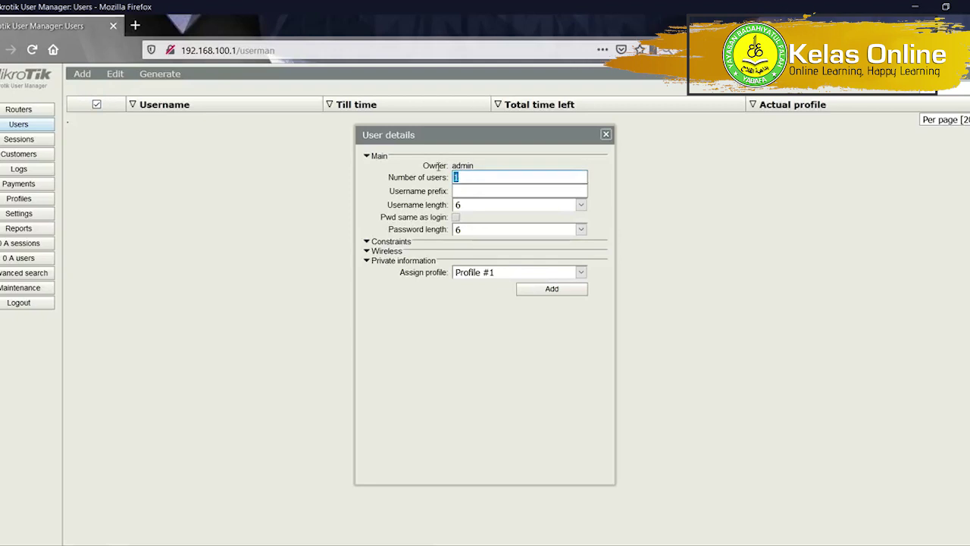
pyautogui.write('29')
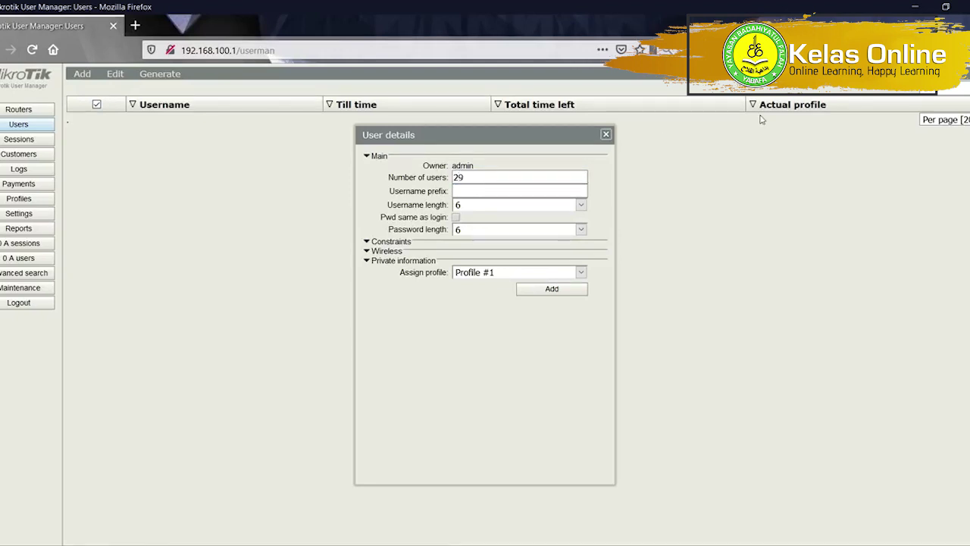
pyautogui.press('Tab')
pyautogui.press('Tab')
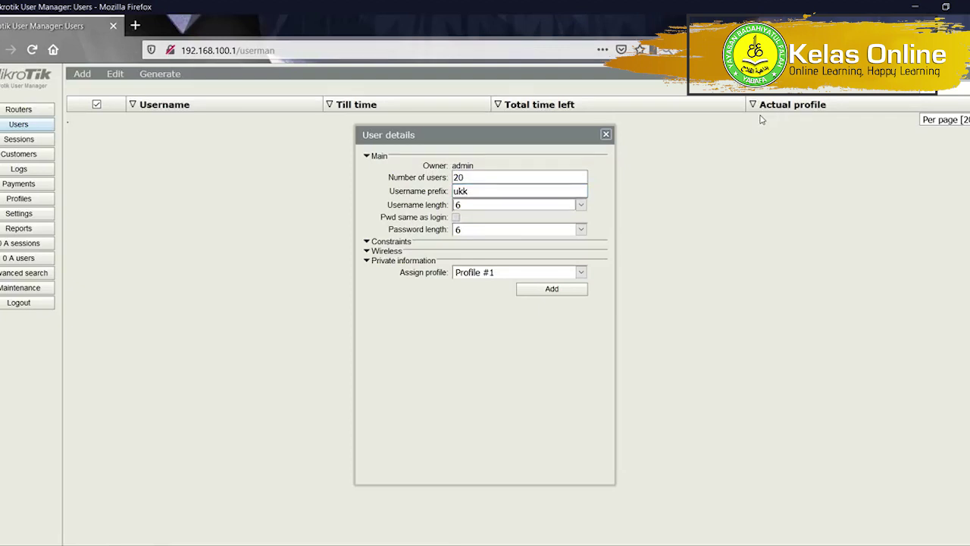
pyautogui.click(477, 191)
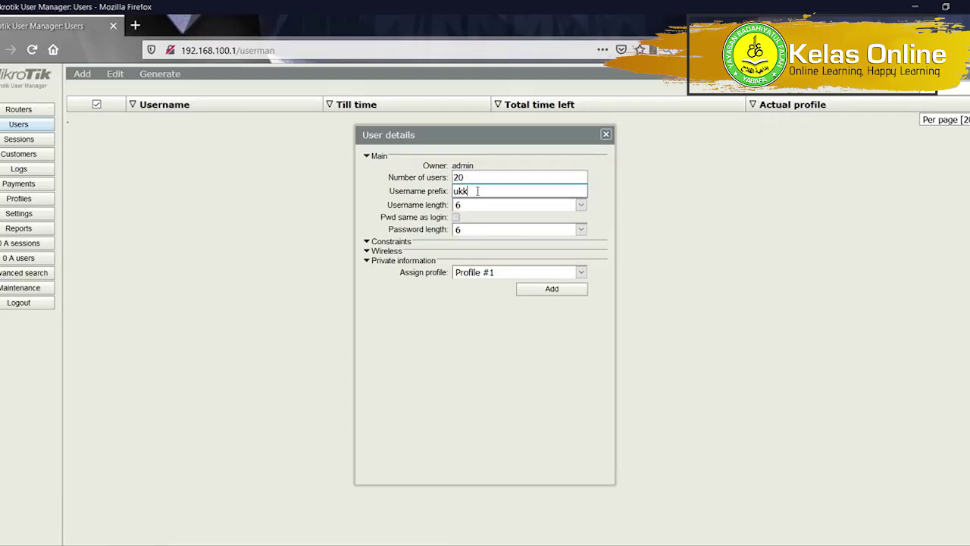
pyautogui.write('oae')
pyautogui.press('BackSpace')
pyautogui.write('aket4_')
# Set username and password length to 3 characters, keeping Profile #1 assigned.
pyautogui.click(488, 205)
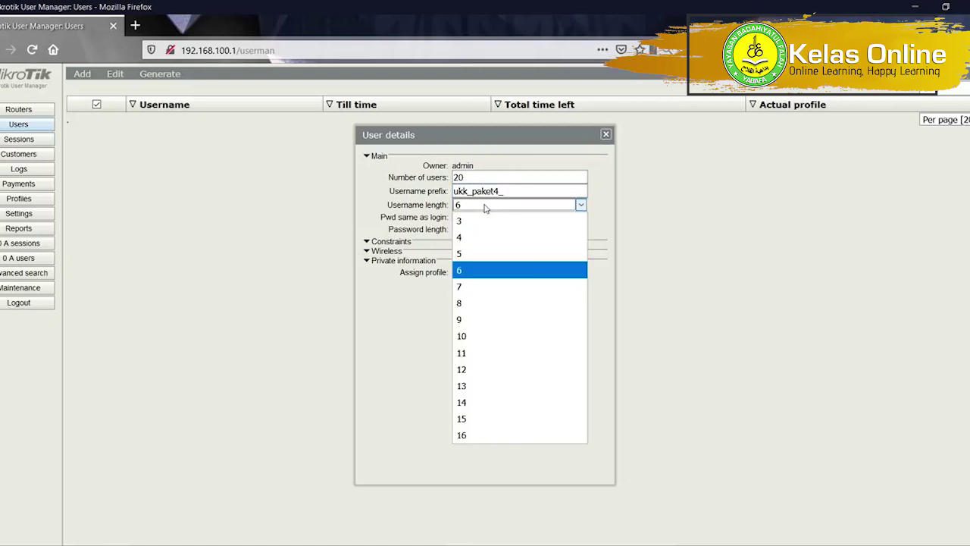
pyautogui.click(468, 220)
pyautogui.click(470, 229)
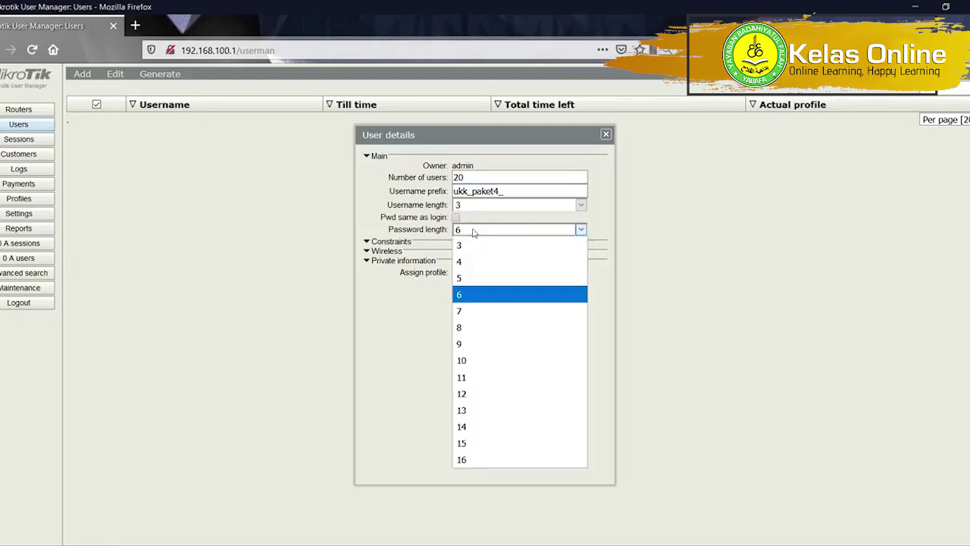
pyautogui.click(472, 250)
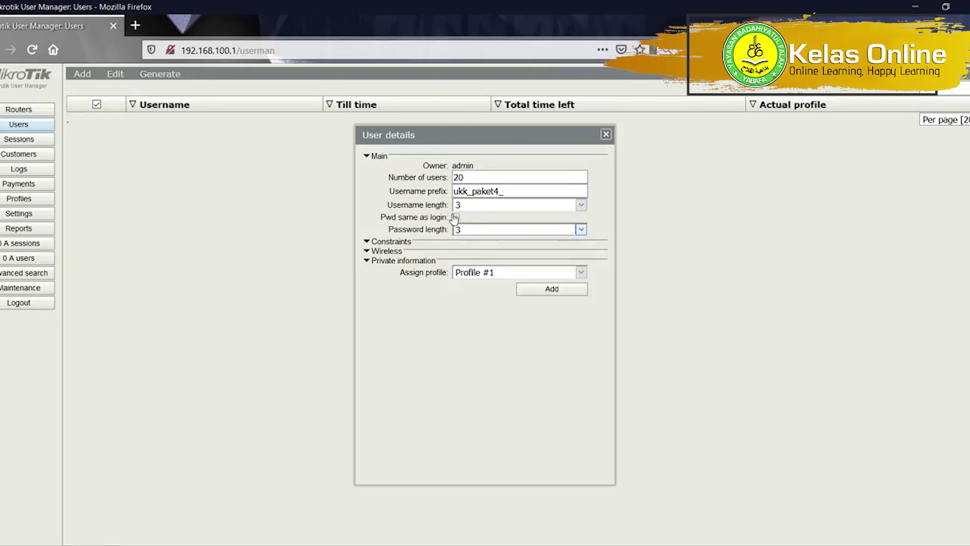
pyautogui.click(482, 274)
pyautogui.click(481, 278)
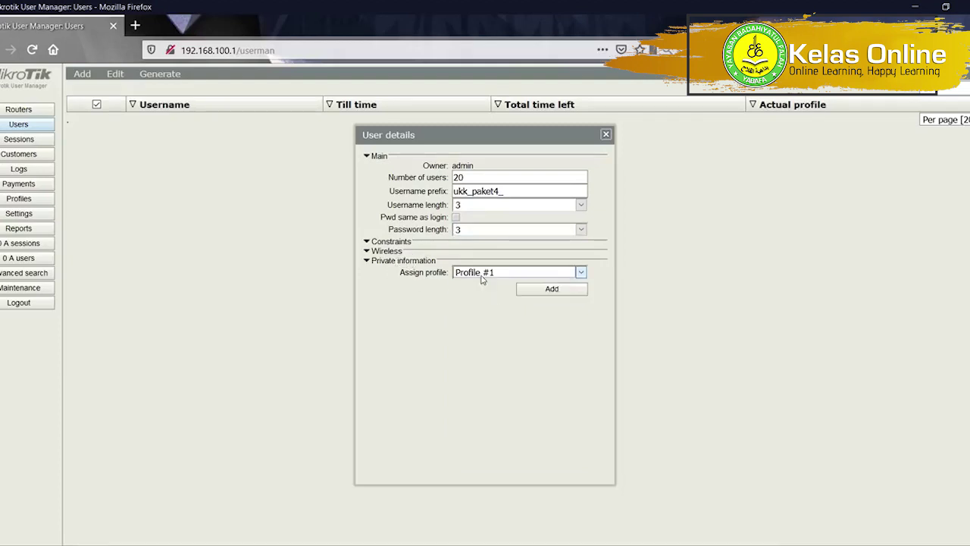
pyautogui.click(381, 244)
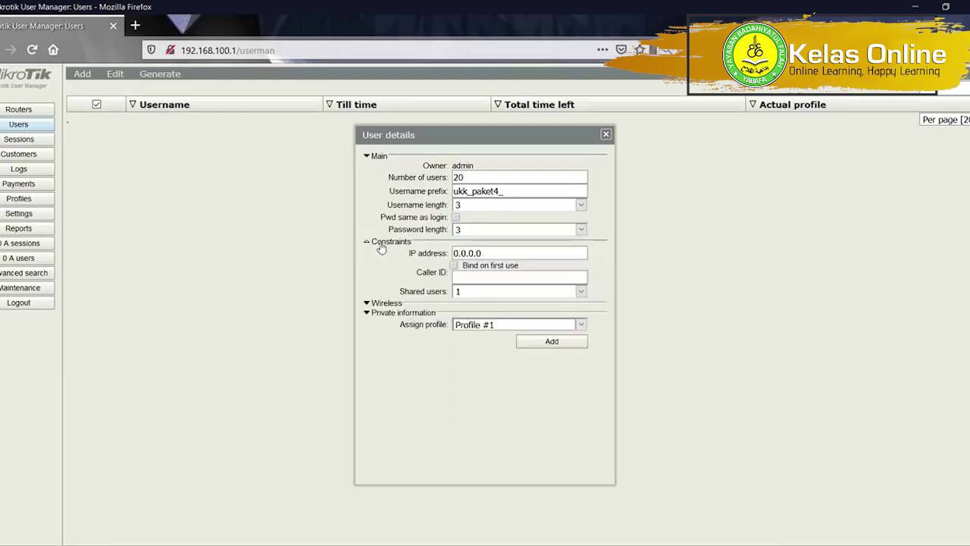
pyautogui.click(380, 244)
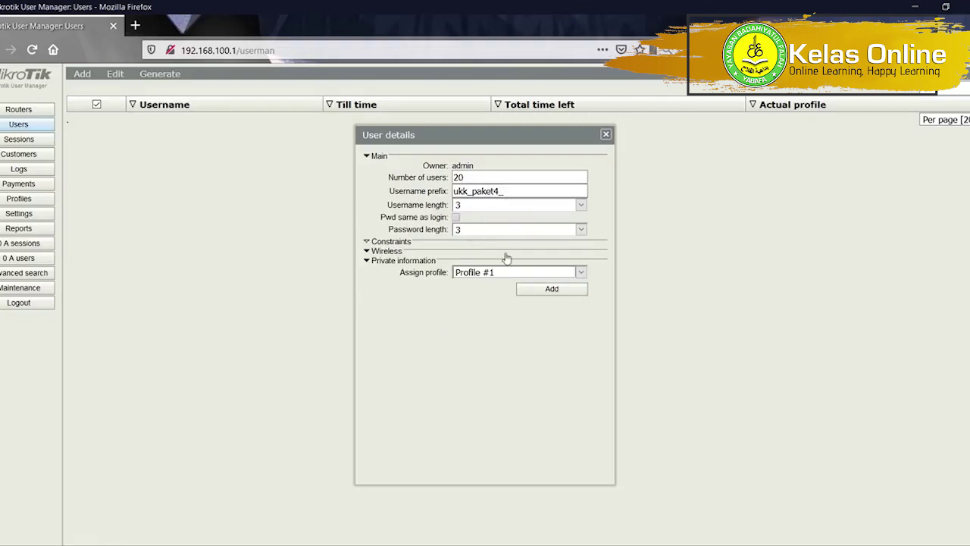
pyautogui.click(532, 274)
pyautogui.click(533, 287)
# Generate the batch users and return to the Users list.
pyautogui.click(537, 296)
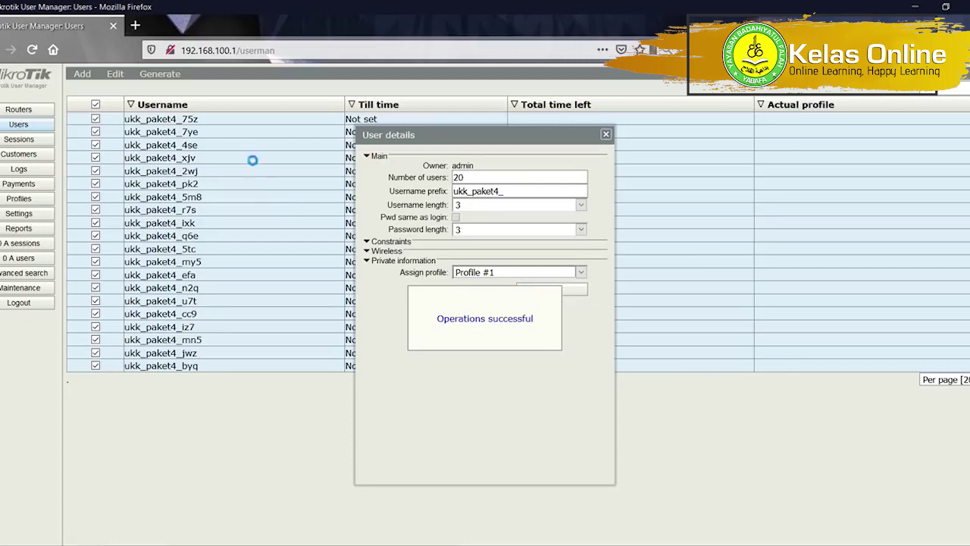
pyautogui.click(606, 134)
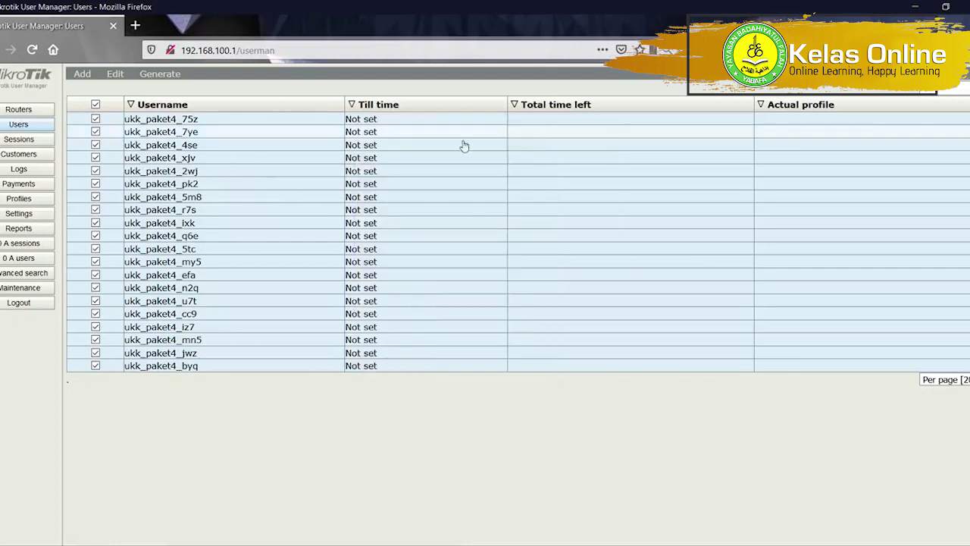
pyautogui.click(33, 197)
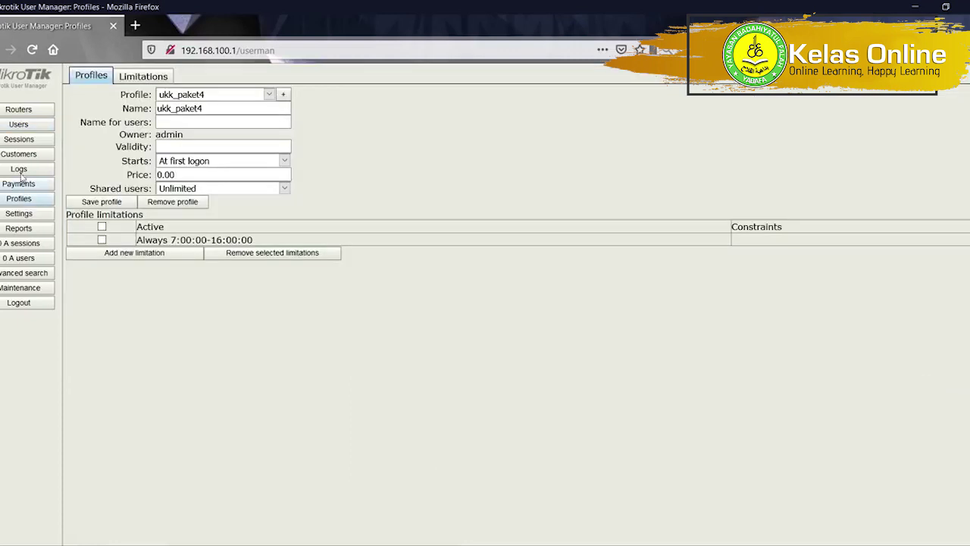
pyautogui.click(3, 128)
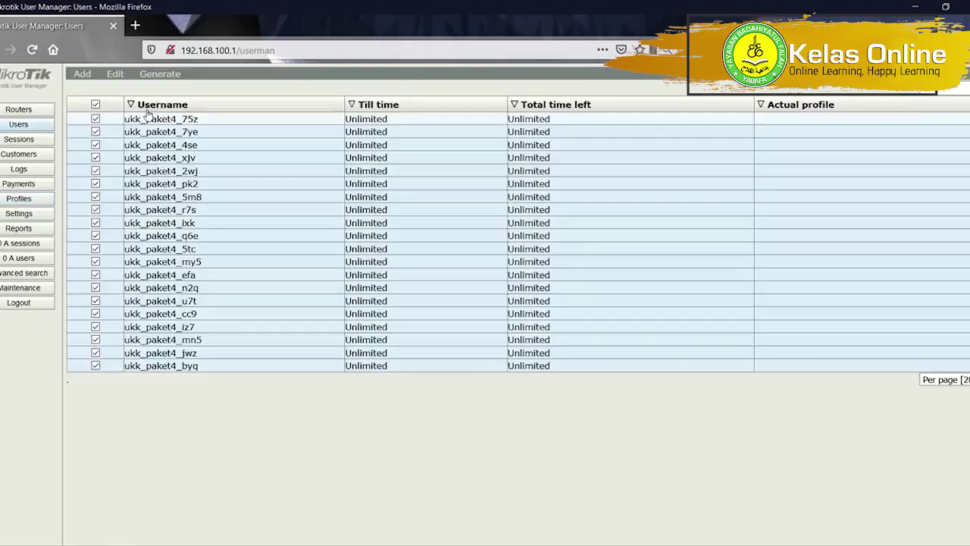
# Inspect user ukk_paket4_4se, keeping its Profile #1 assignment.
pyautogui.click(222, 146)
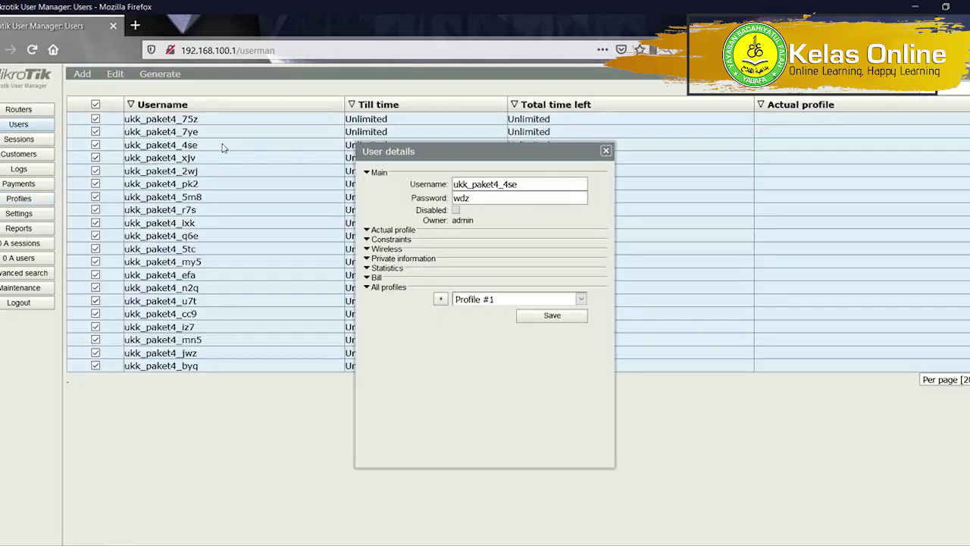
pyautogui.click(528, 298)
pyautogui.click(523, 311)
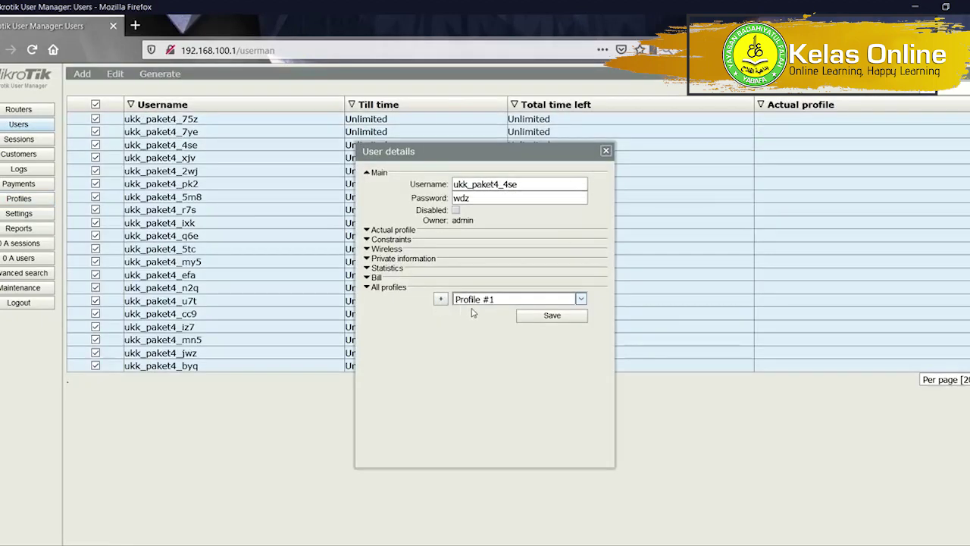
pyautogui.click(605, 151)
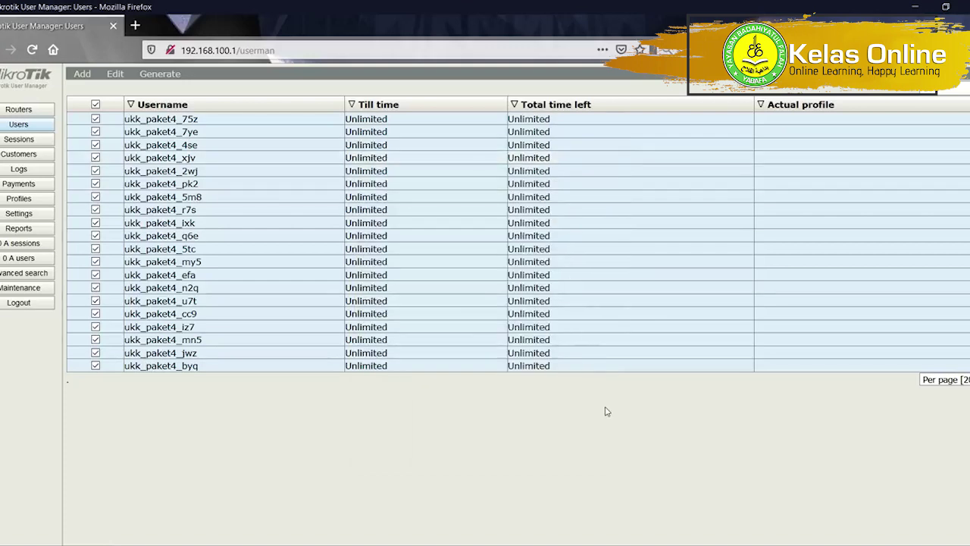
# Create a new forward filter rule matching TCP destination port 80.
pyautogui.hotkey('alt', 'Tab')
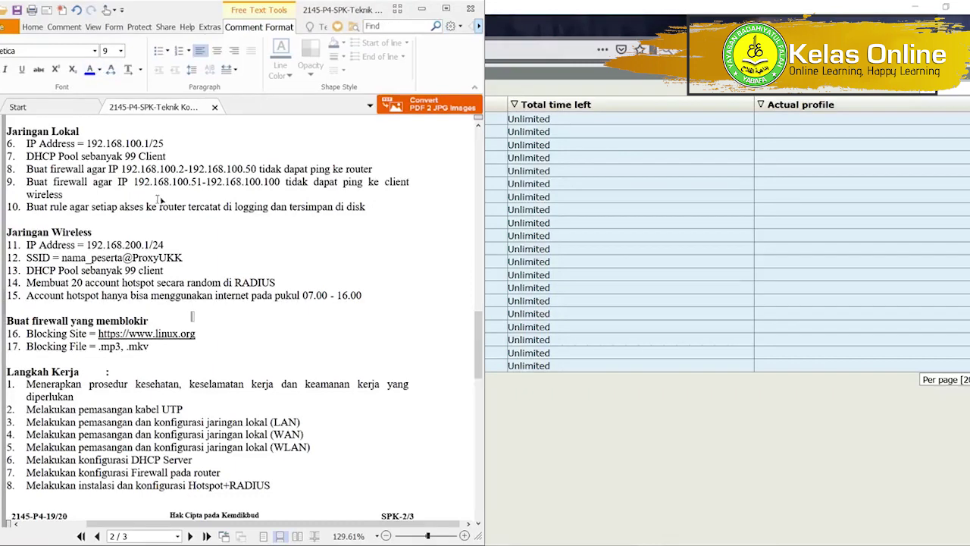
pyautogui.hotkey('alt', 'Tab')
pyautogui.press('Tab')
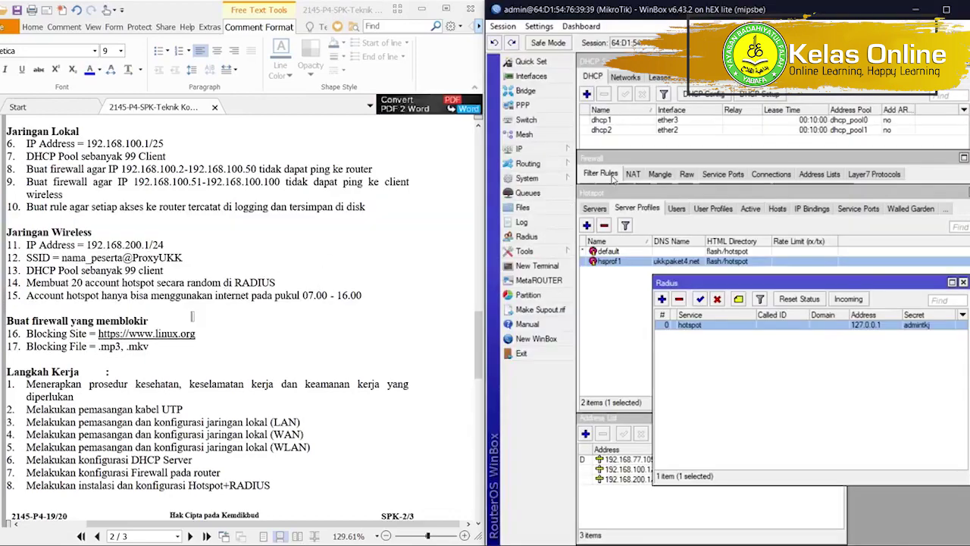
pyautogui.click(614, 181)
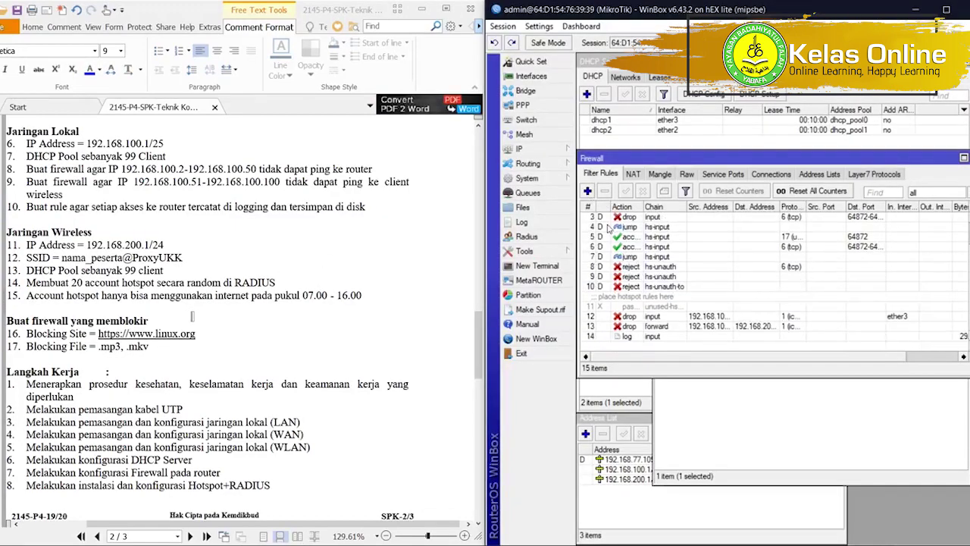
pyautogui.click(587, 191)
pyautogui.click(660, 77)
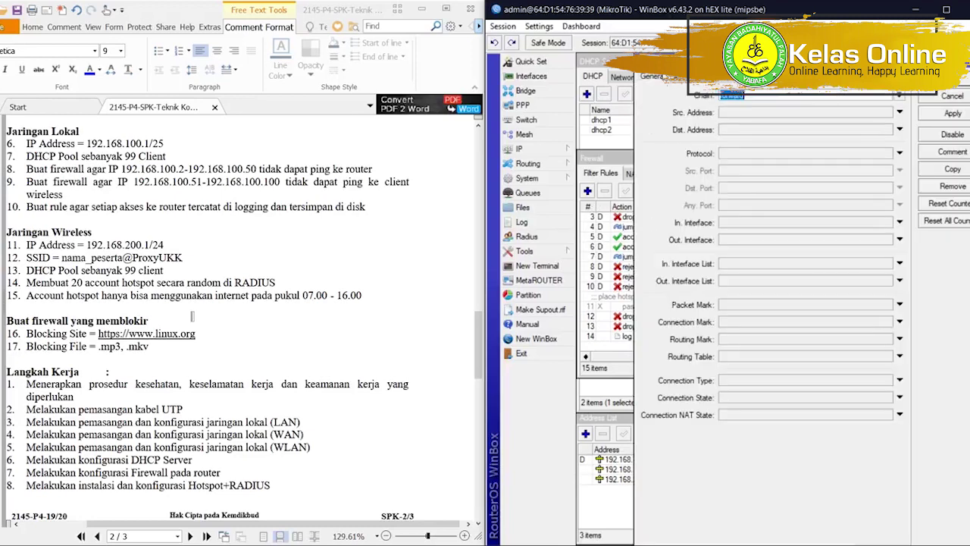
pyautogui.click(748, 155)
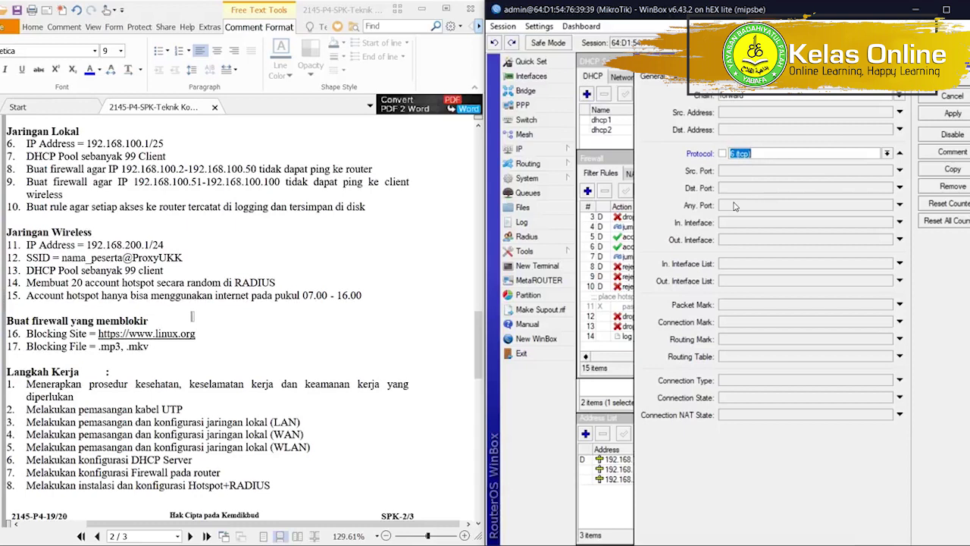
pyautogui.click(730, 189)
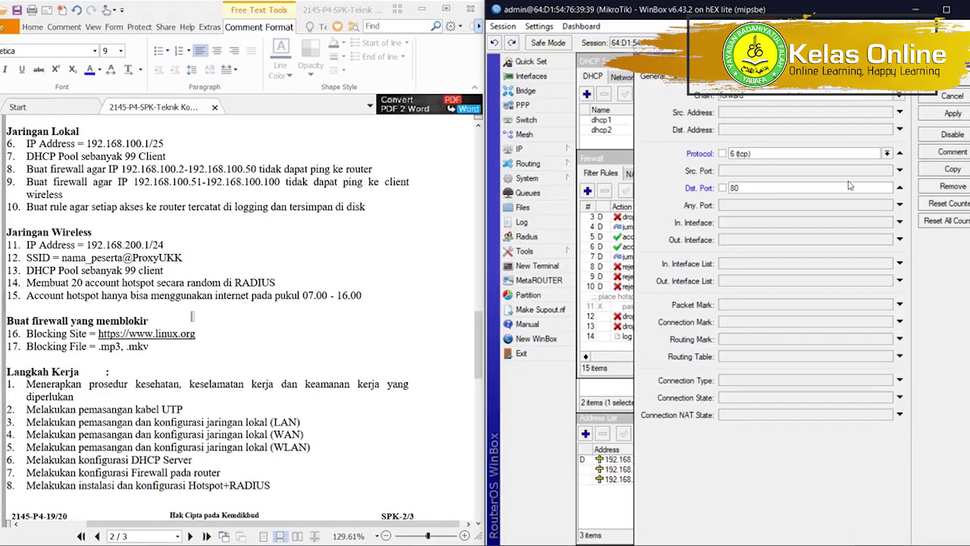
pyautogui.click(720, 76)
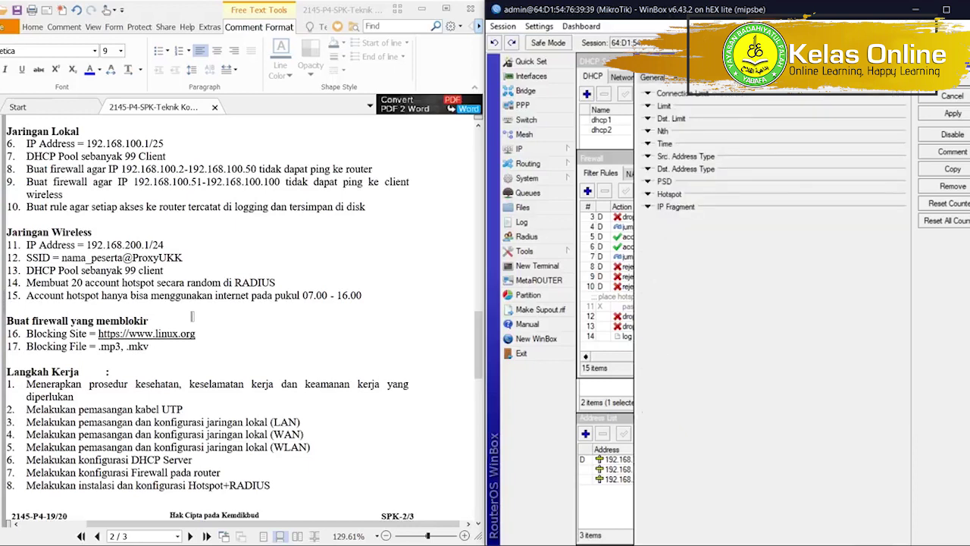
pyautogui.click(686, 76)
pyautogui.click(750, 161)
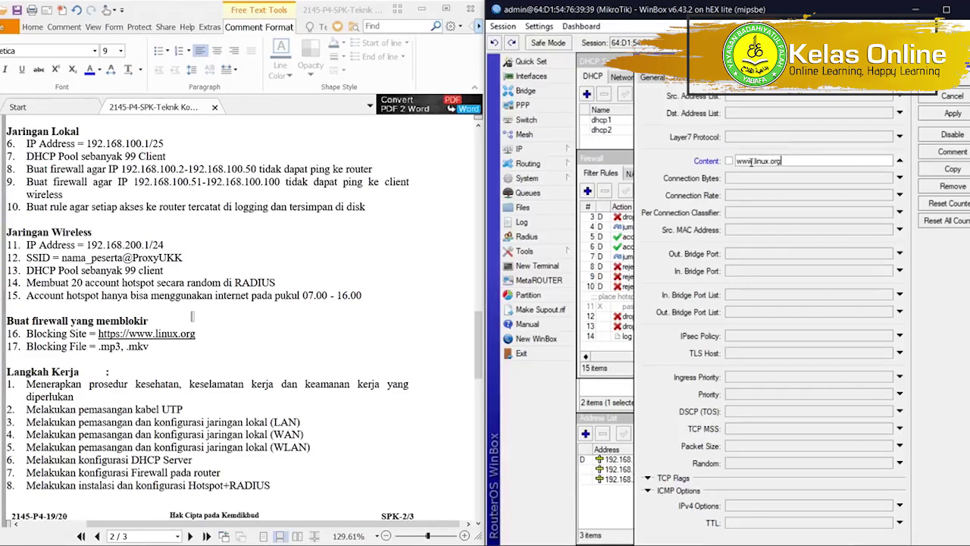
pyautogui.click(746, 77)
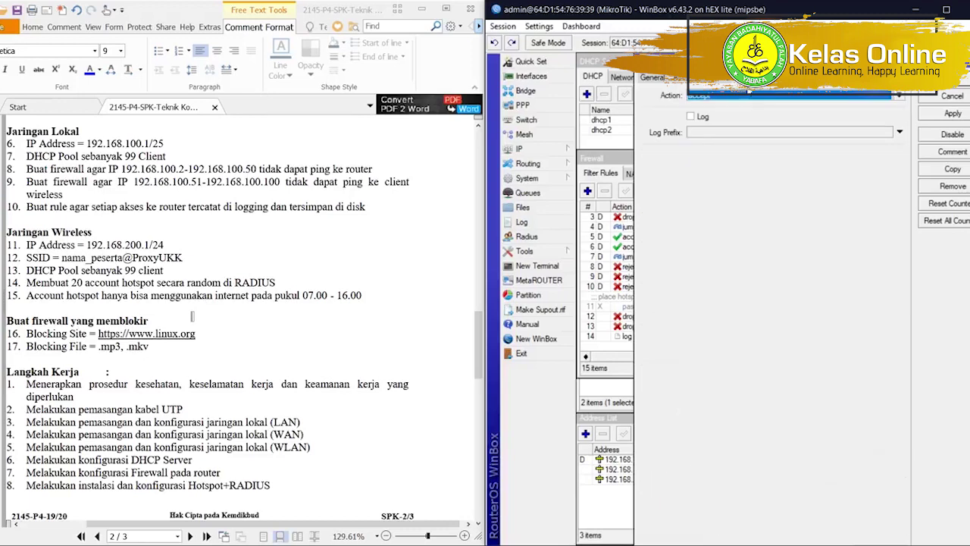
pyautogui.click(746, 96)
pyautogui.click(741, 132)
pyautogui.click(655, 79)
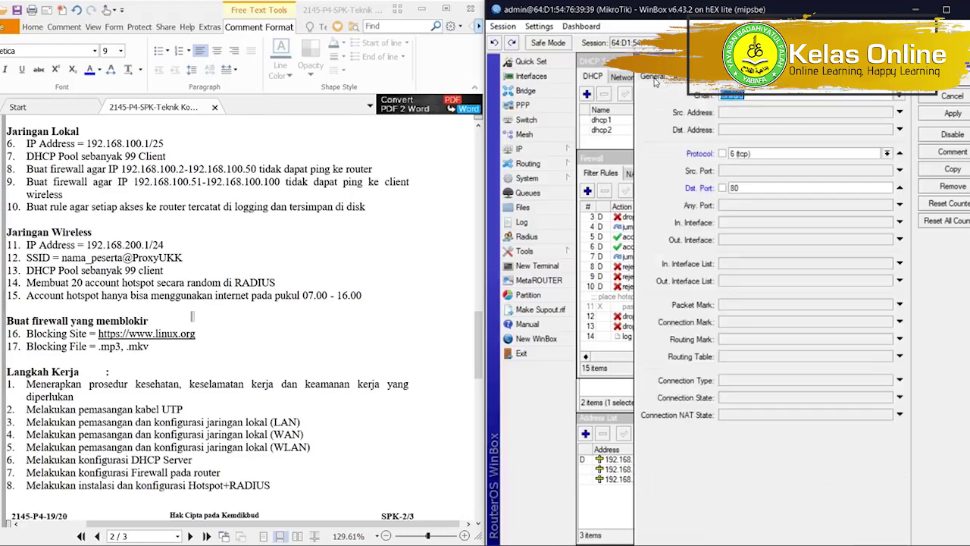
pyautogui.click(740, 81)
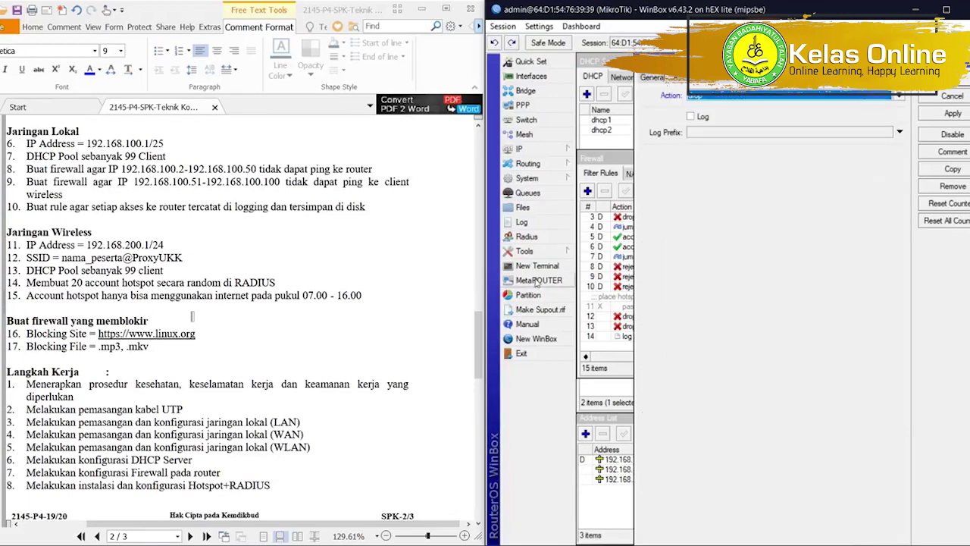
# Ping linux.org from a new router terminal, stopping after two replies.
pyautogui.click(538, 266)
pyautogui.write('pi')
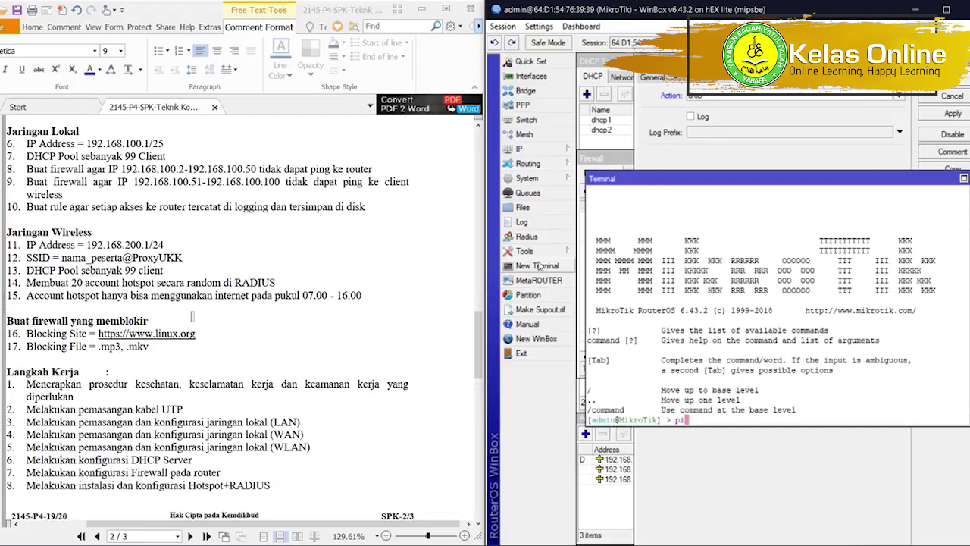
pyautogui.write('ng glinux.org')
pyautogui.press('Return')
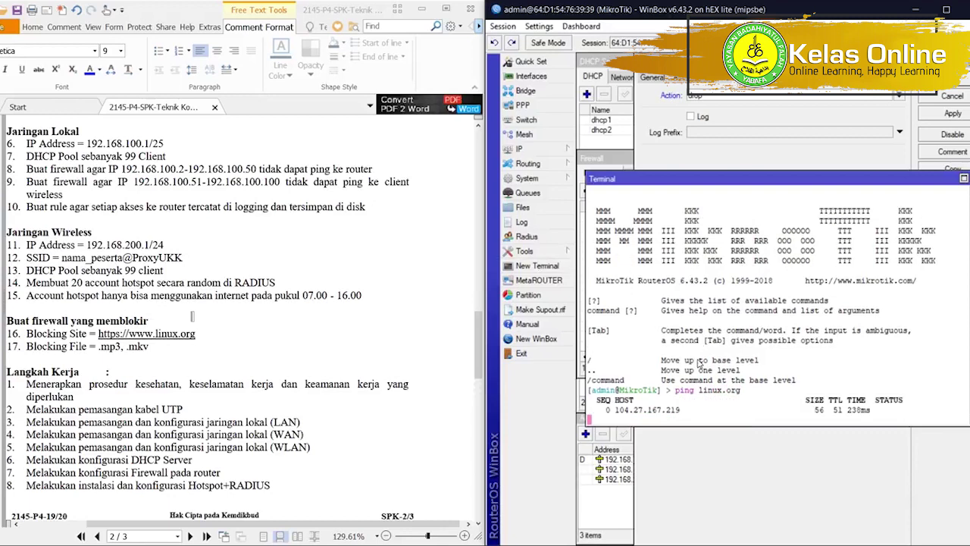
pyautogui.hotkey('ctrl', 'c')
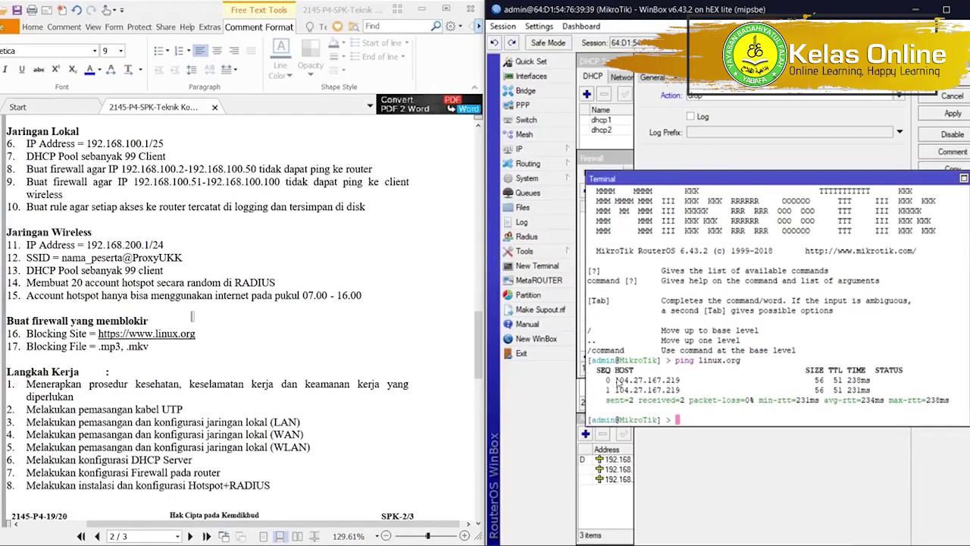
# Copy the resolved address 104.27.167.219 and return to the firewall rule.
pyautogui.moveTo(614, 379); pyautogui.dragTo(677, 385)
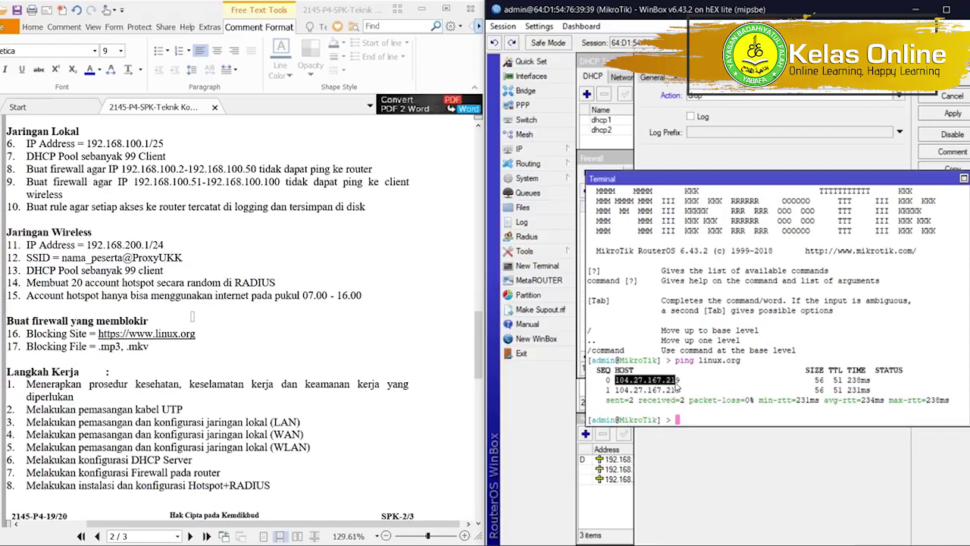
pyautogui.click(618, 386)
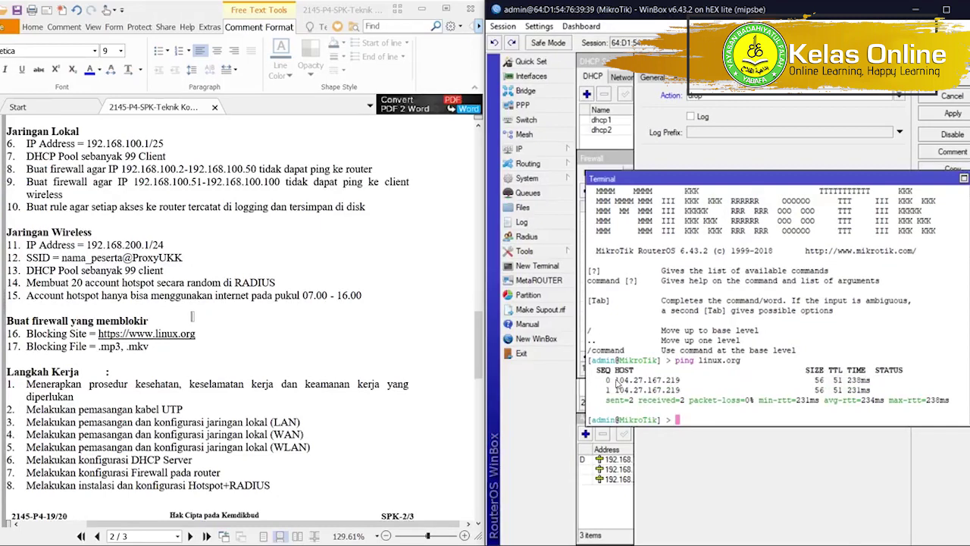
pyautogui.moveTo(615, 380); pyautogui.dragTo(682, 385)
pyautogui.rightClick(679, 383)
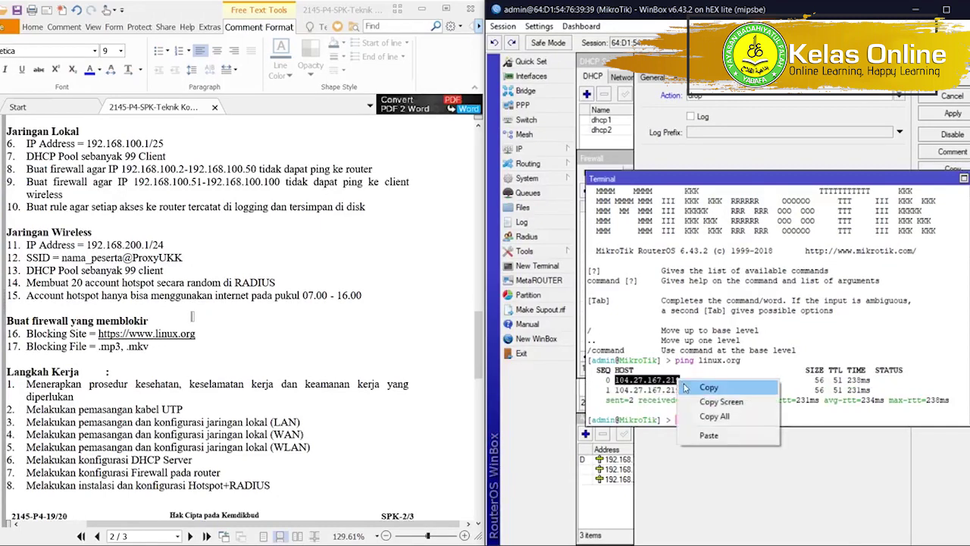
pyautogui.click(690, 388)
pyautogui.click(652, 78)
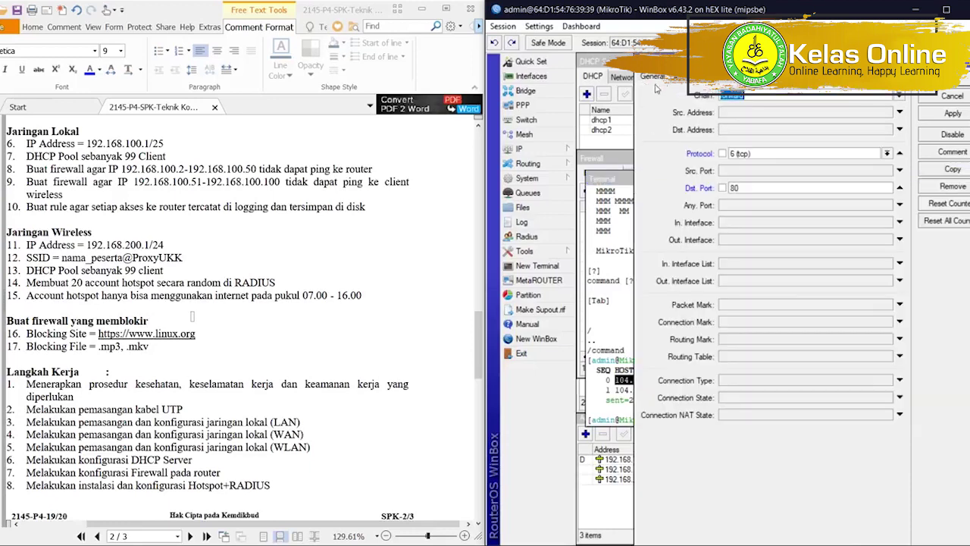
# Set the rule's destination address to 104.27.167.219 and save it.
pyautogui.click(729, 131)
pyautogui.hotkey('ctrl', 'v')
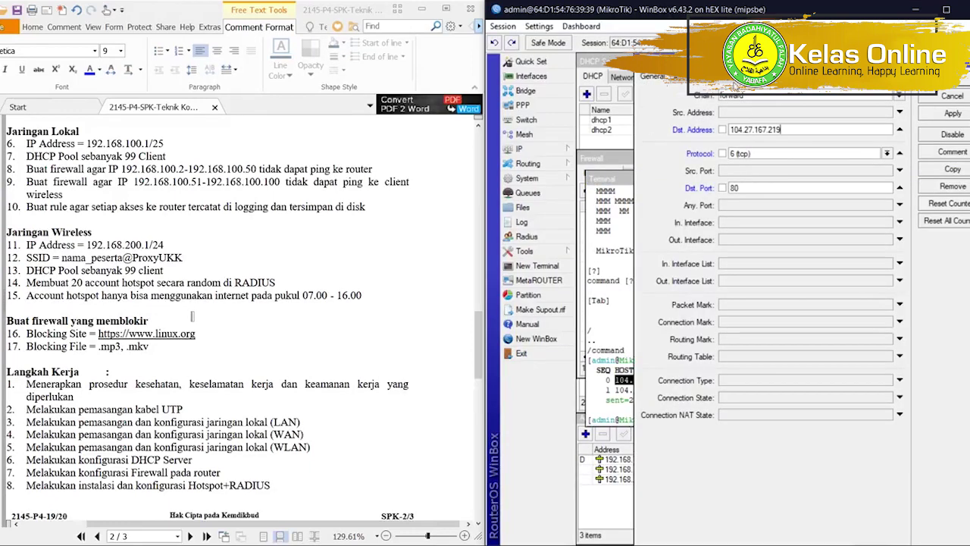
pyautogui.click(733, 83)
pyautogui.click(709, 83)
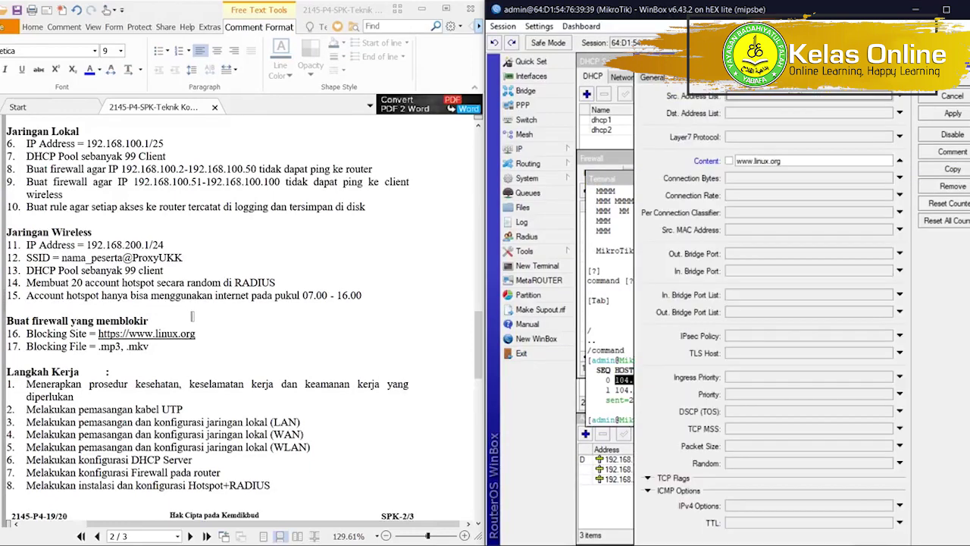
pyautogui.click(771, 79)
pyautogui.click(960, 79)
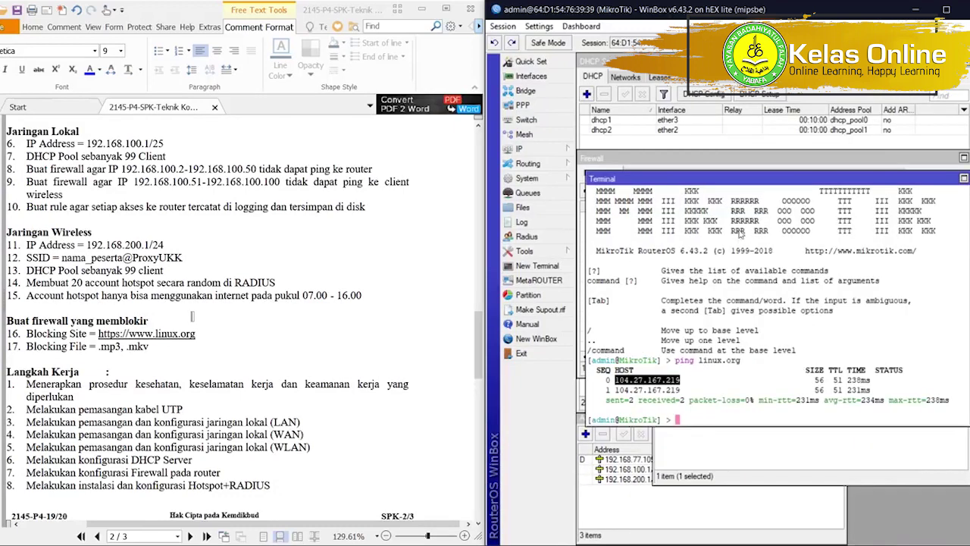
# Comment the new rule 15 as 'BLOKIR LINUX.ORG'.
pyautogui.click(663, 170)
pyautogui.scroll(-1, 652, 321)
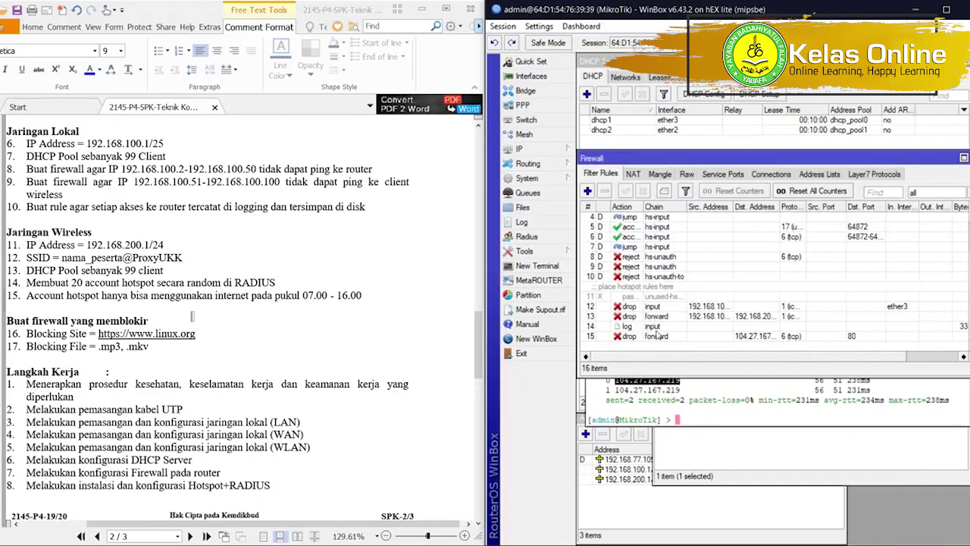
pyautogui.click(658, 336)
pyautogui.click(664, 190)
pyautogui.write('b')
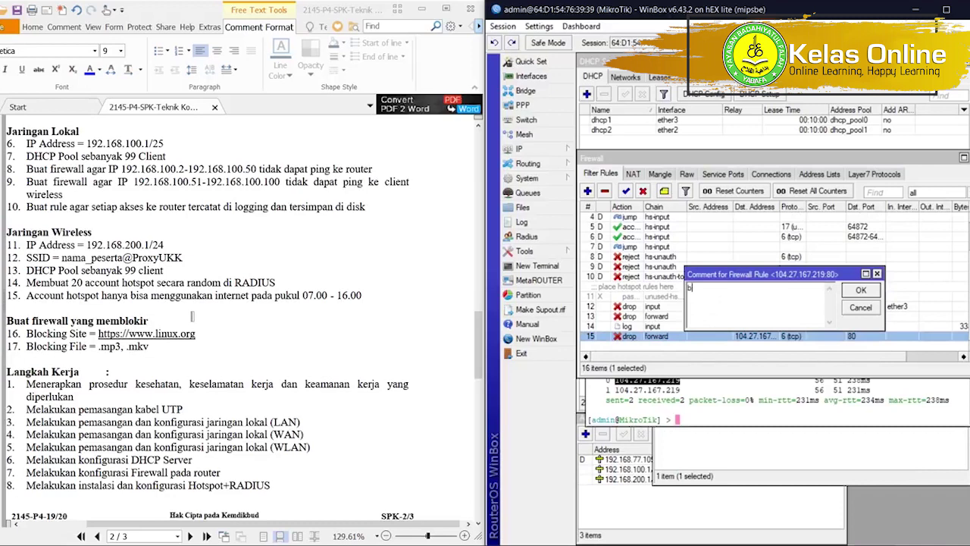
pyautogui.press('BackSpace')
pyautogui.write('BLOKIR LINUX.ORG')
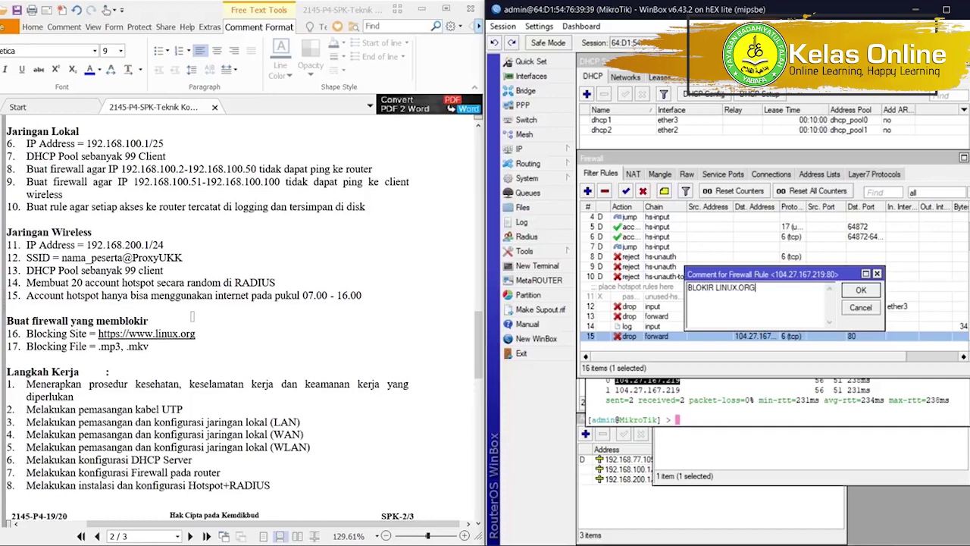
pyautogui.press('Return')
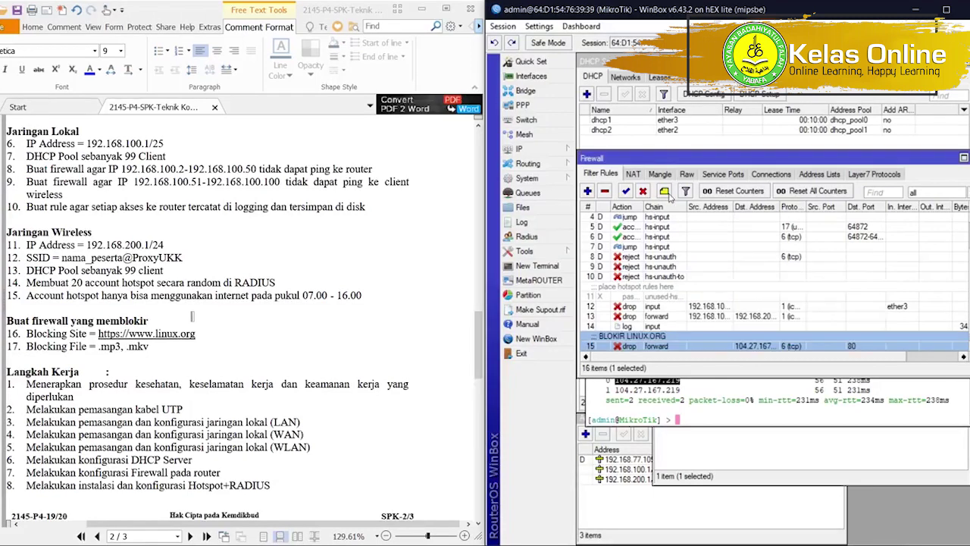
pyautogui.scroll(-1, 655, 287)
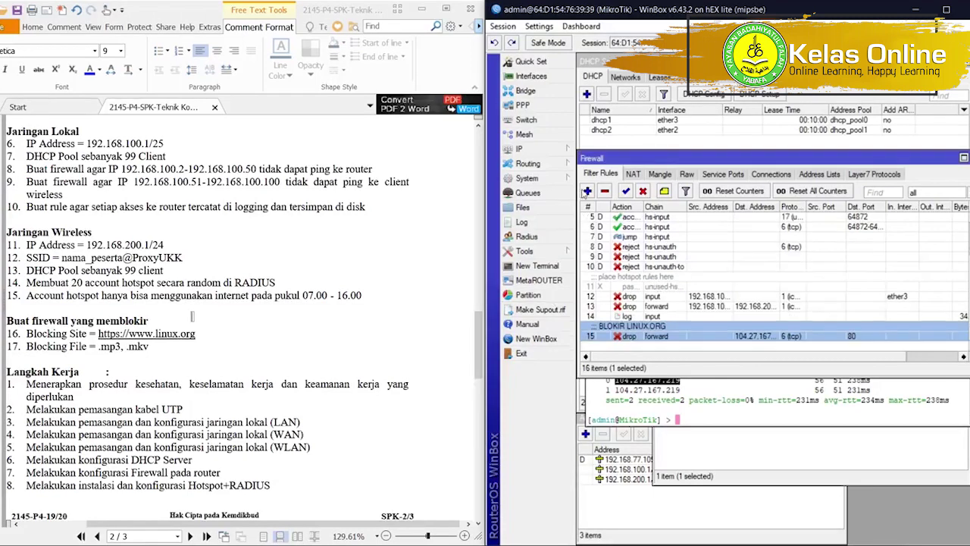
# Draft another filter rule with its action set to drop.
pyautogui.click(587, 191)
pyautogui.click(746, 78)
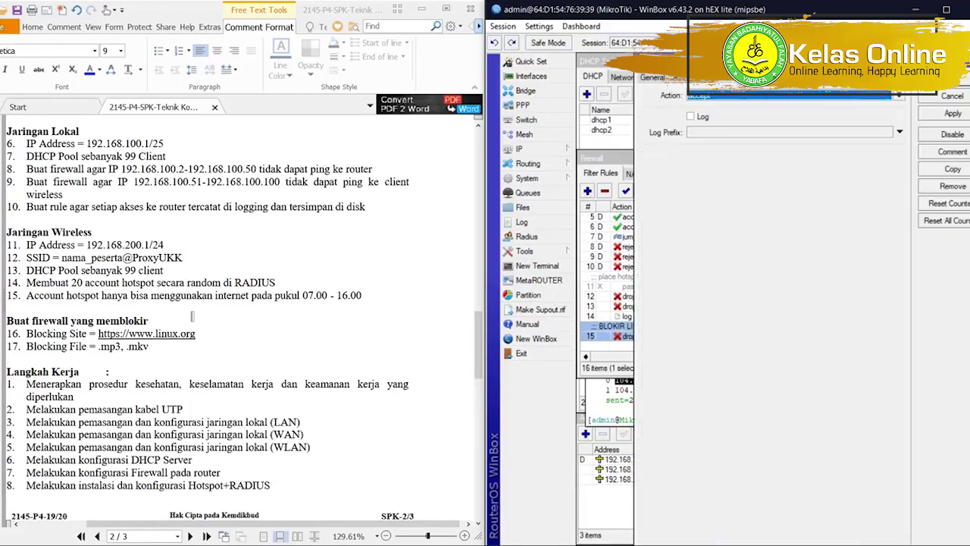
pyautogui.click(750, 97)
pyautogui.click(719, 131)
pyautogui.click(642, 79)
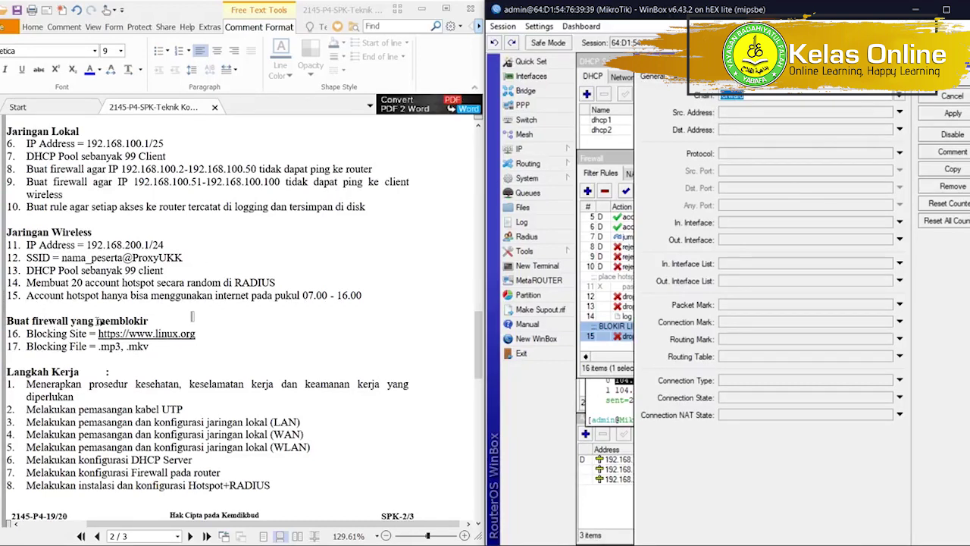
# Add a forward drop rule for TCP port 80 out ether1 matching content *.mp3.
pyautogui.click(740, 155)
pyautogui.click(747, 187)
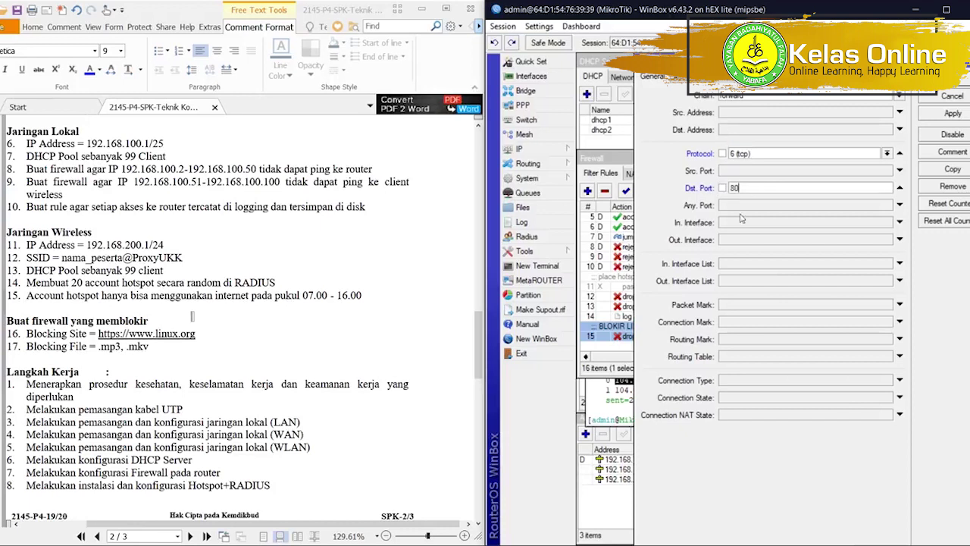
pyautogui.click(736, 242)
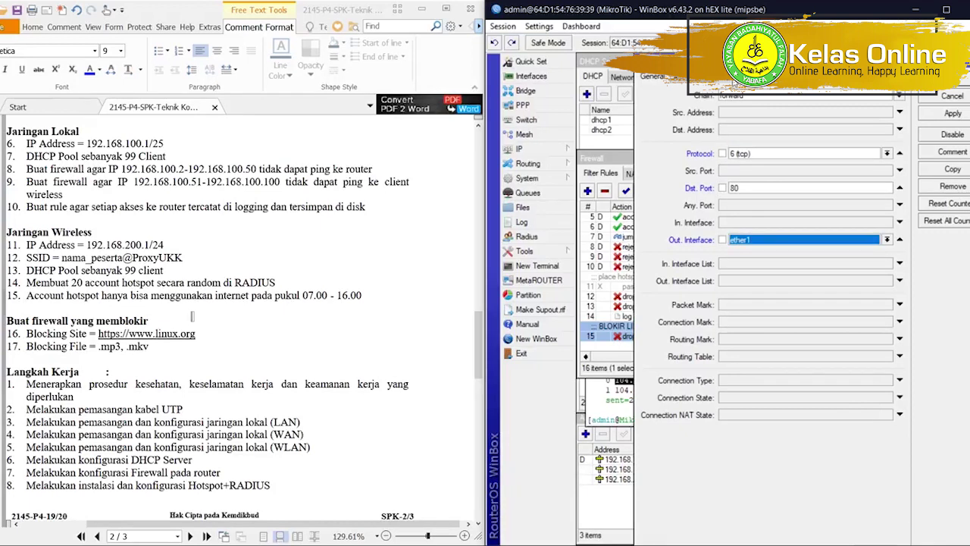
pyautogui.click(731, 83)
pyautogui.click(691, 77)
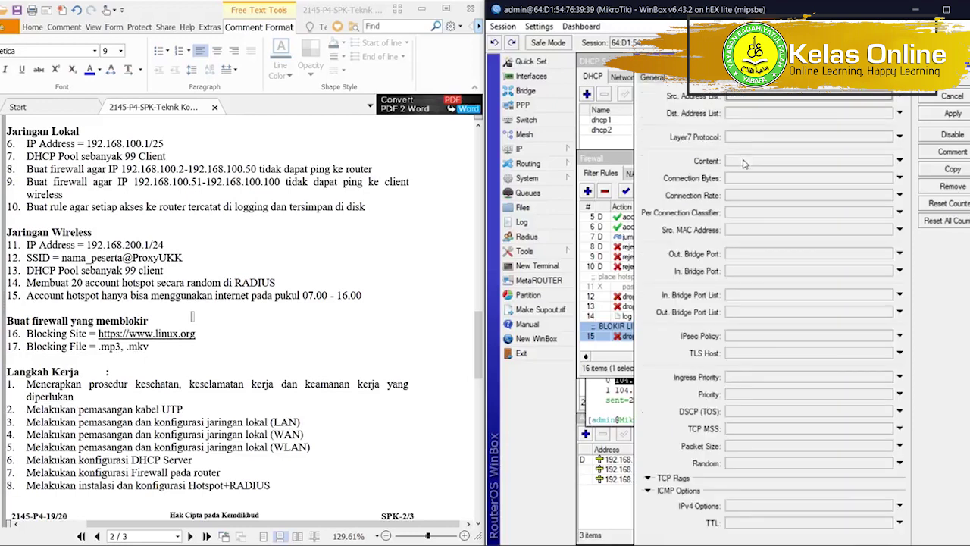
pyautogui.click(746, 160)
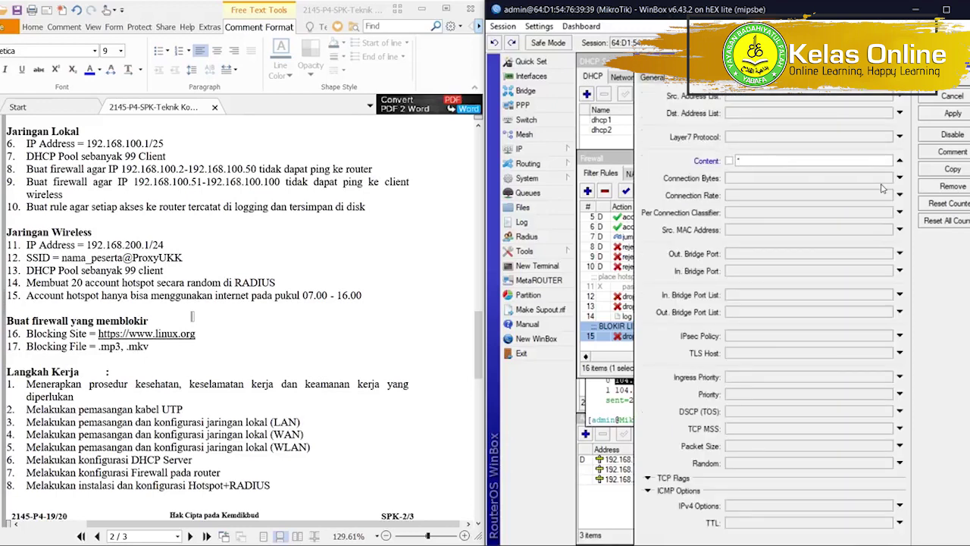
pyautogui.press('Return')
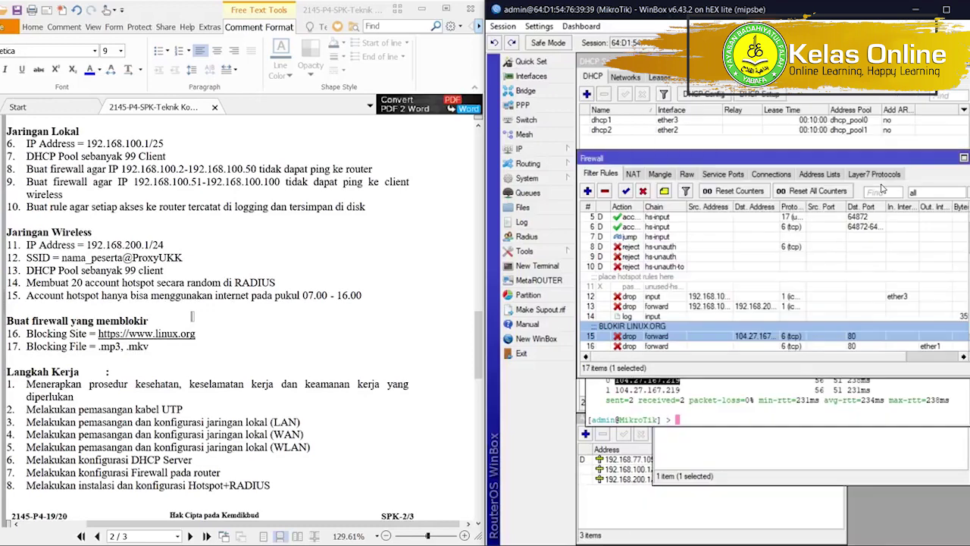
# Copy rule 16 as a new drop rule matching *.mkv content.
pyautogui.scroll(-1, 788, 356)
pyautogui.doubleClick(783, 336)
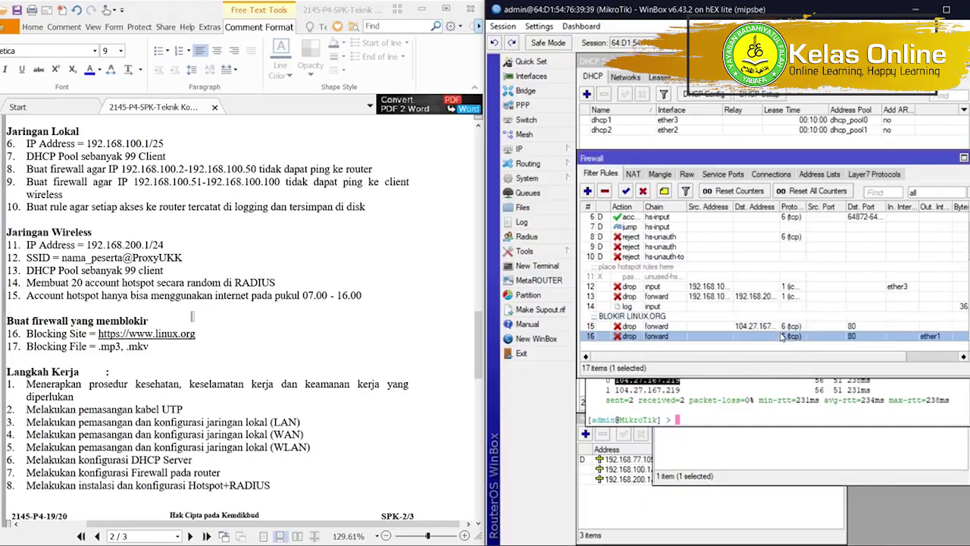
pyautogui.click(931, 171)
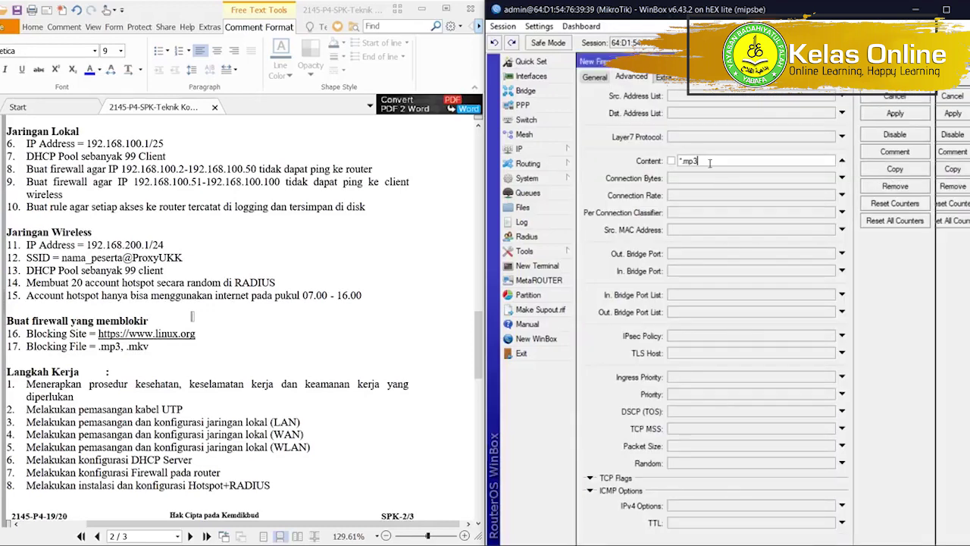
pyautogui.write('v')
pyautogui.press('Return')
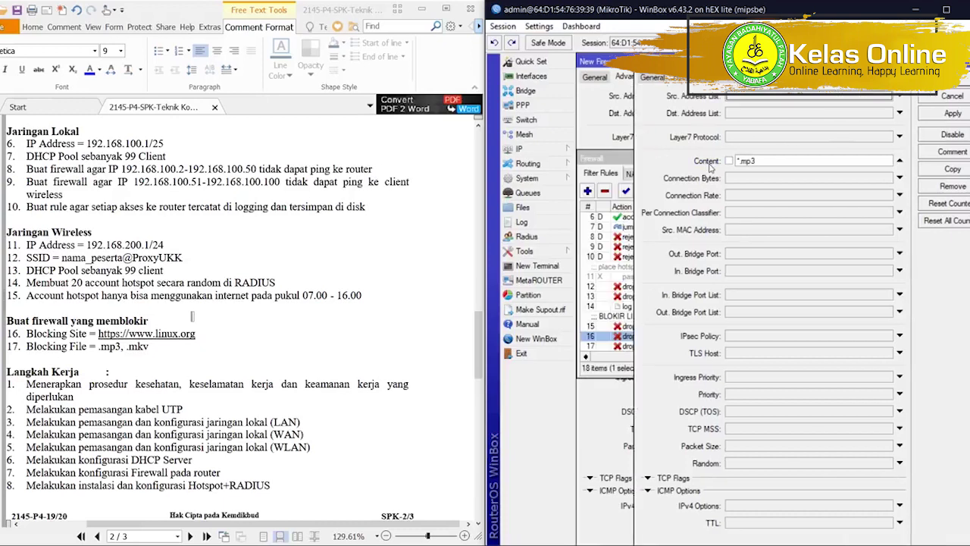
pyautogui.click(963, 77)
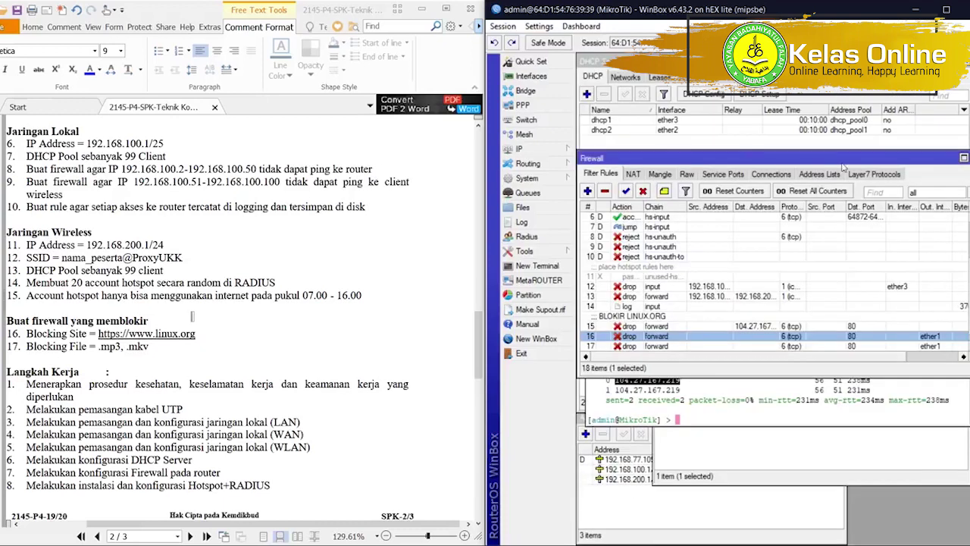
# Set the BLOKIR LINUX.ORG rule's out interface to ether1.
pyautogui.scroll(-1, 778, 282)
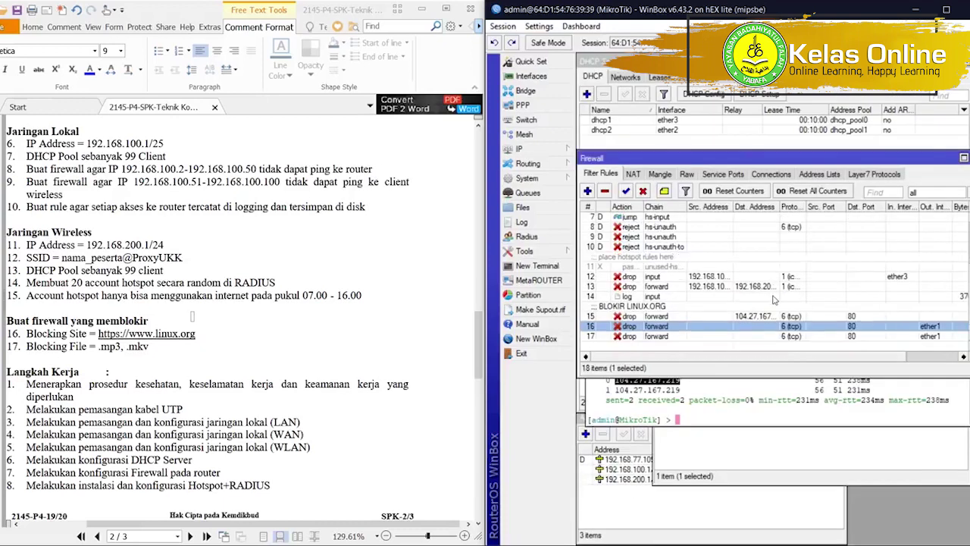
pyautogui.doubleClick(686, 316)
pyautogui.click(646, 80)
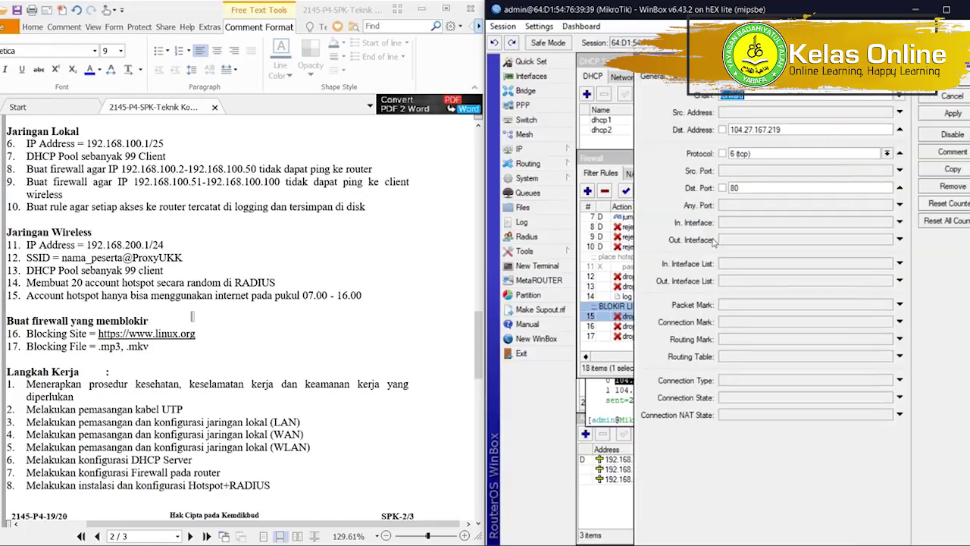
pyautogui.click(726, 241)
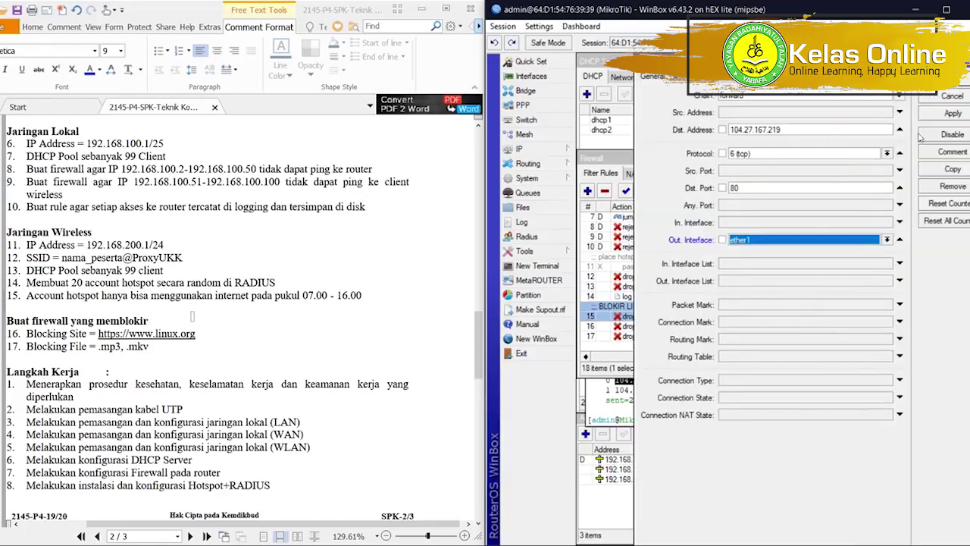
pyautogui.click(953, 94)
pyautogui.scroll(6, 364, 307)
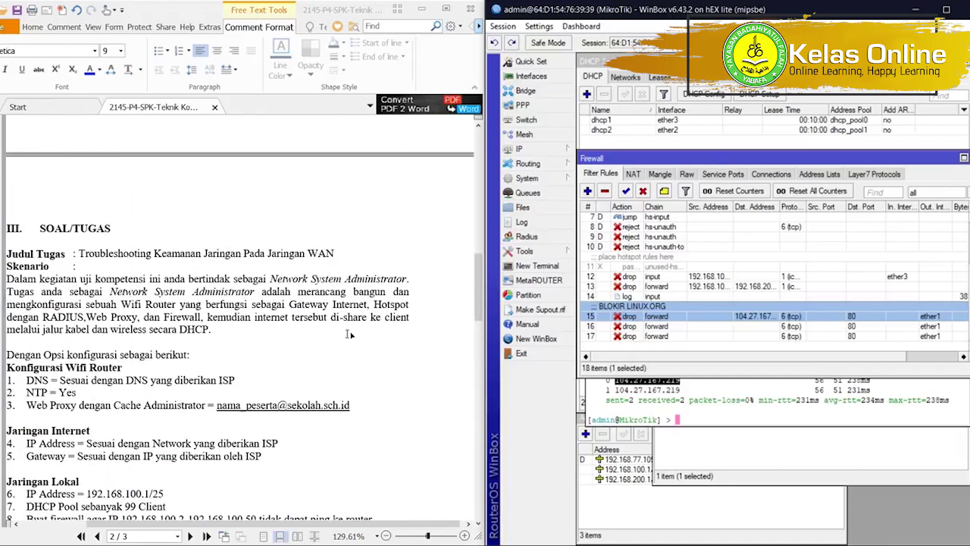
pyautogui.scroll(-1, 261, 307)
# Turn on IP Web Proxy on port 3128 in anonymous mode, entering the cache administrator's e-mail.
pyautogui.click(522, 148)
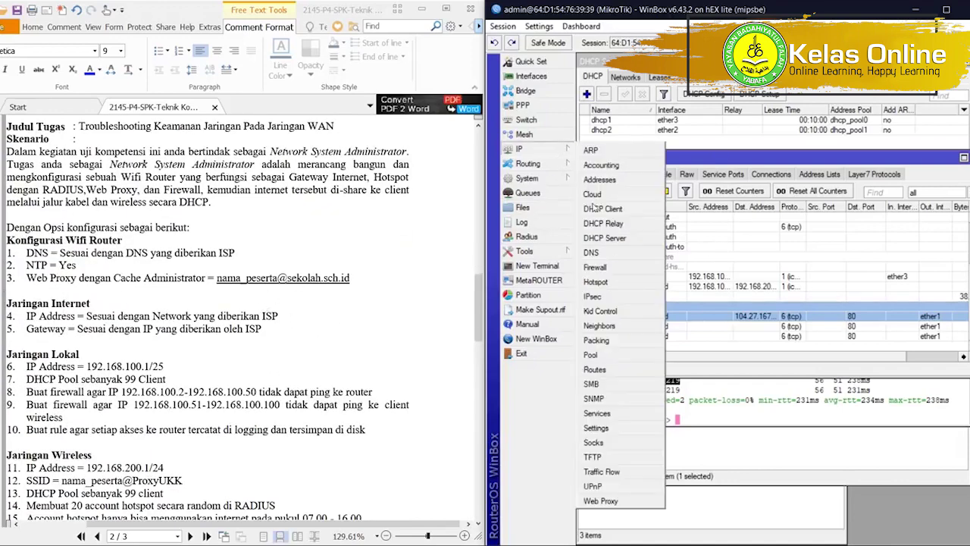
pyautogui.click(606, 501)
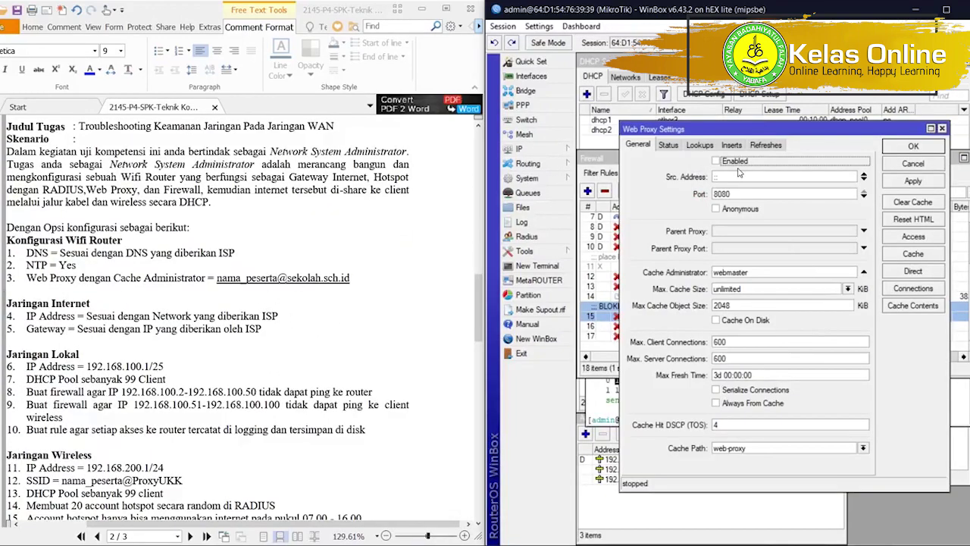
pyautogui.doubleClick(743, 192)
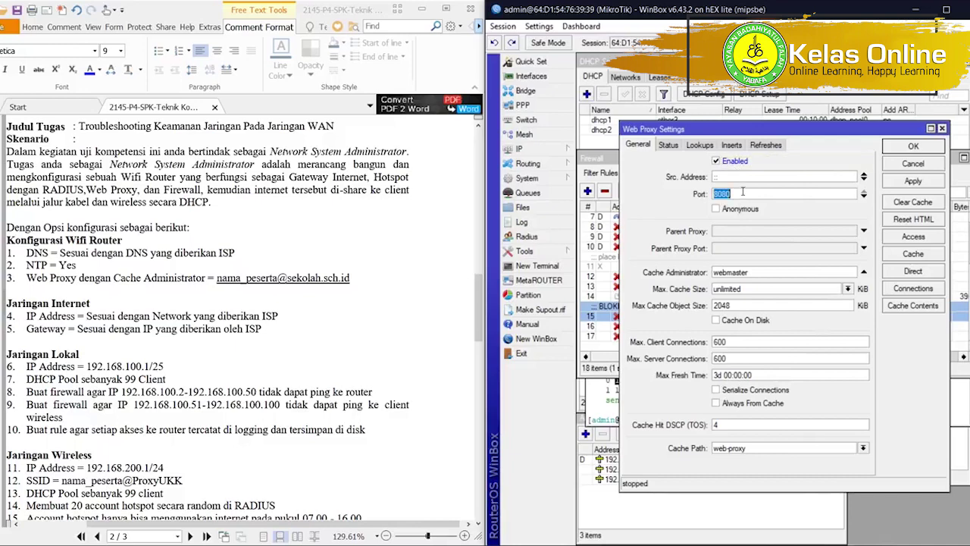
pyautogui.write('3128')
pyautogui.click(747, 210)
pyautogui.doubleClick(750, 271)
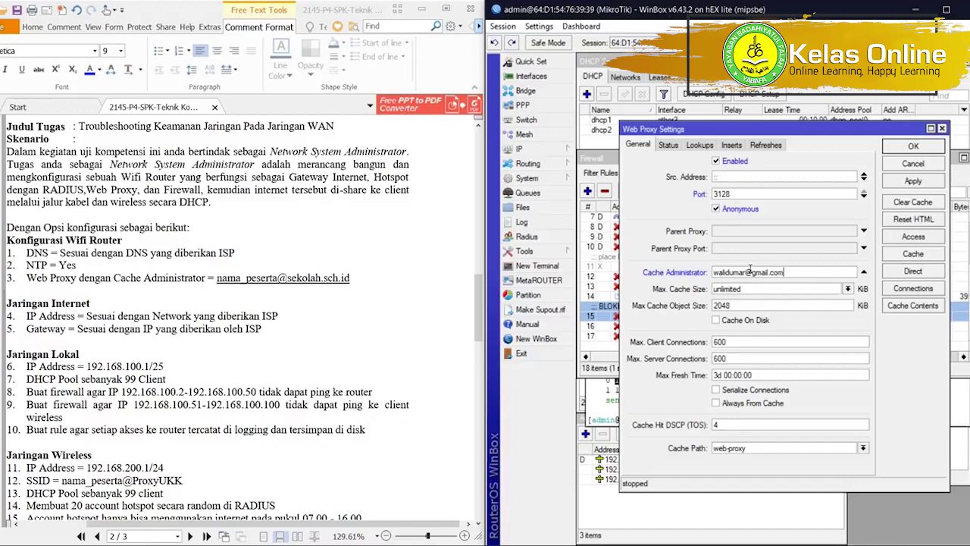
pyautogui.press('Return')
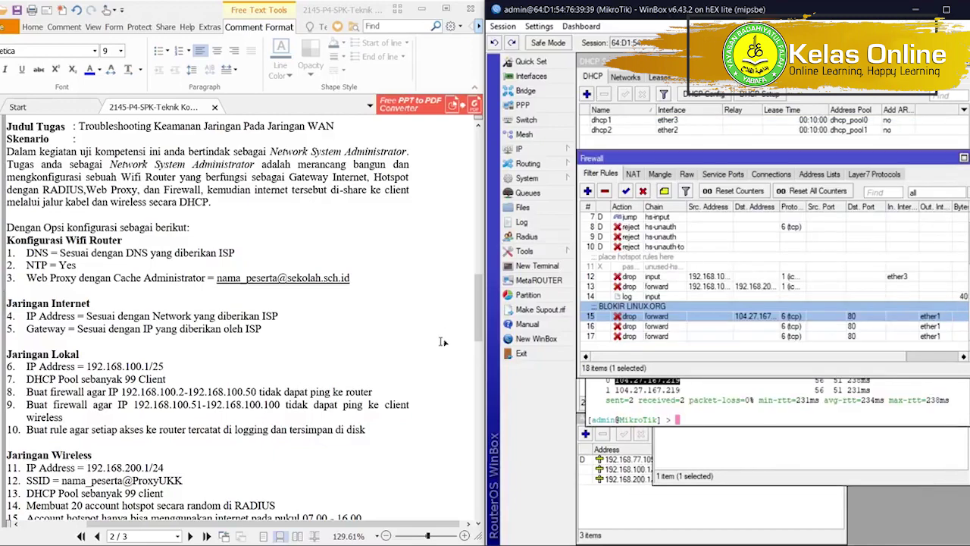
# In a new WinBox window, connect via RoMON to the hAP lite neighbour C4:AD:34:1D:77:43.
pyautogui.scroll(-3, 201, 408)
pyautogui.scroll(-2, 201, 407)
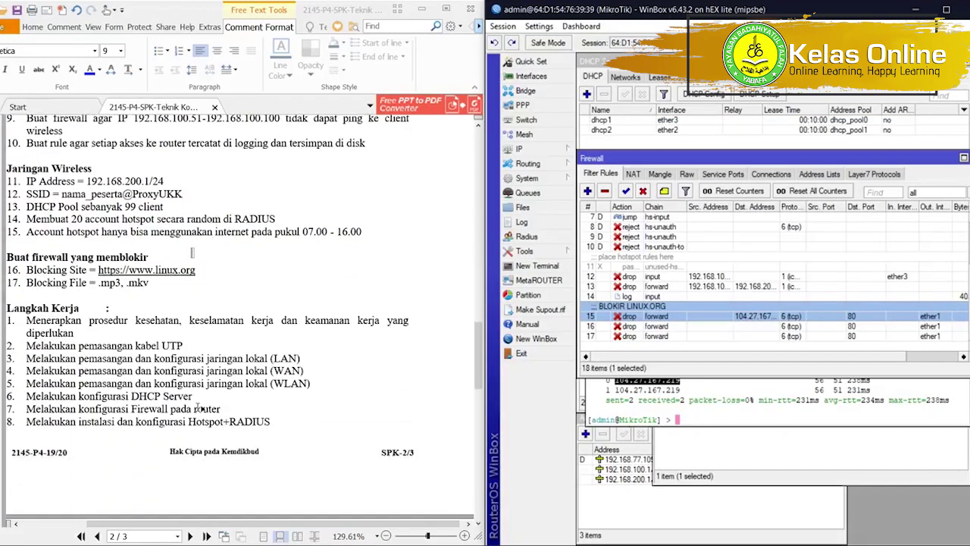
pyautogui.scroll(-12, 201, 407)
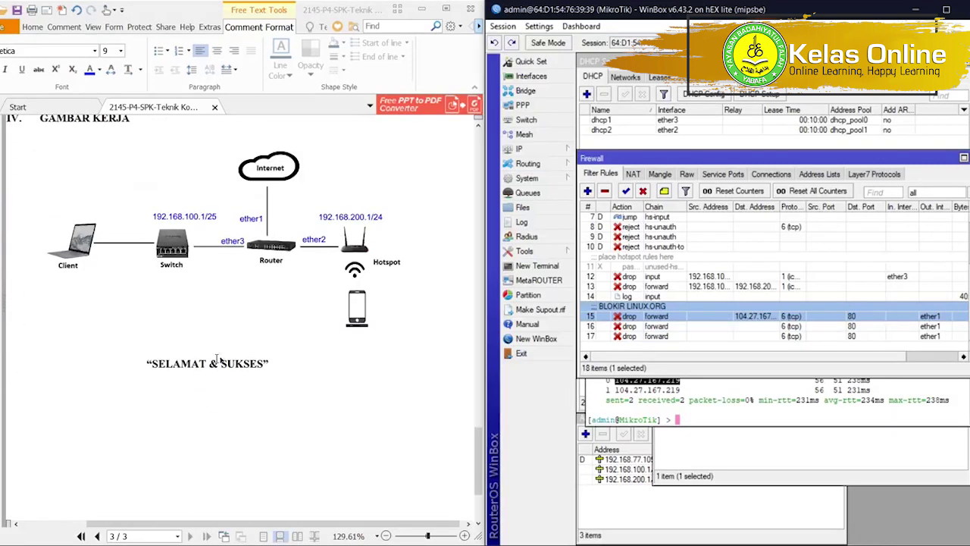
pyautogui.click(553, 339)
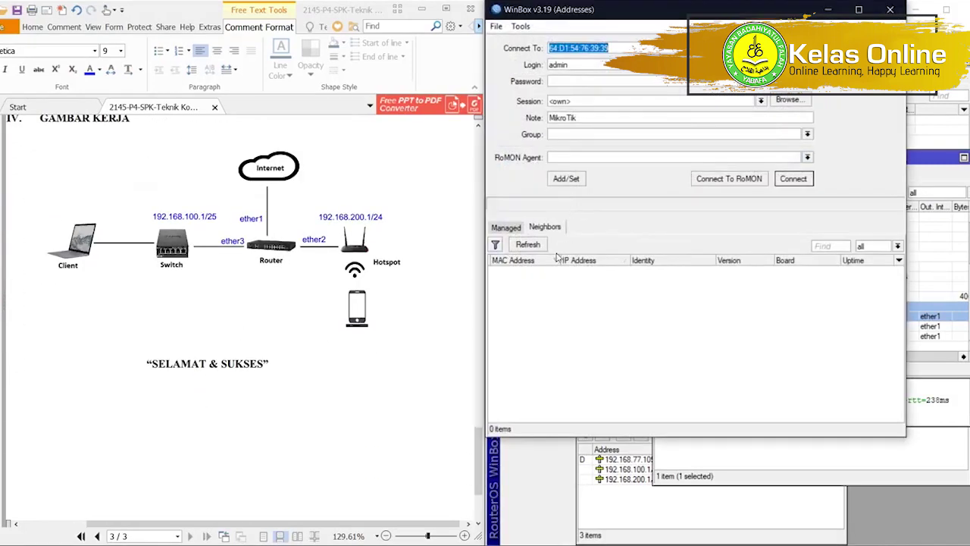
pyautogui.click(707, 178)
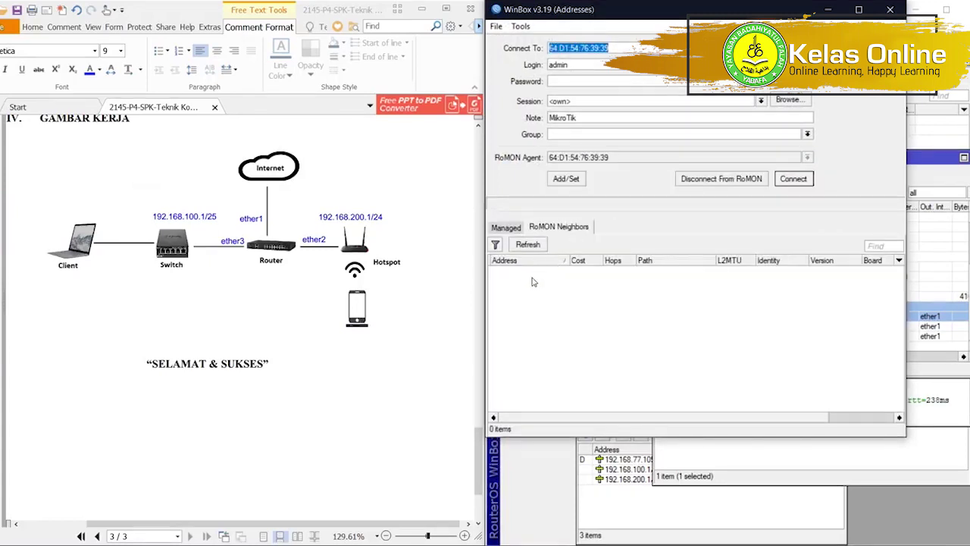
pyautogui.click(527, 245)
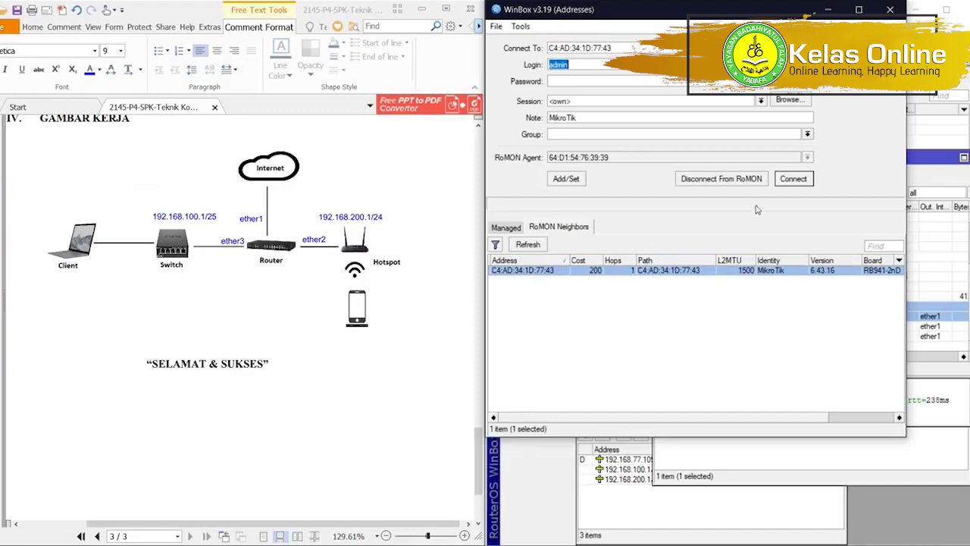
pyautogui.click(781, 182)
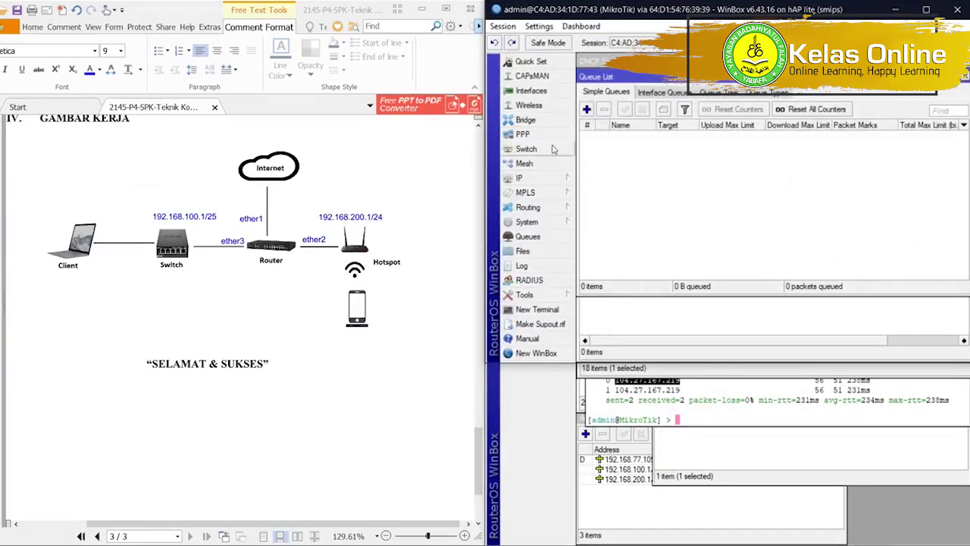
# Create bridge1 with default settings.
pyautogui.click(547, 120)
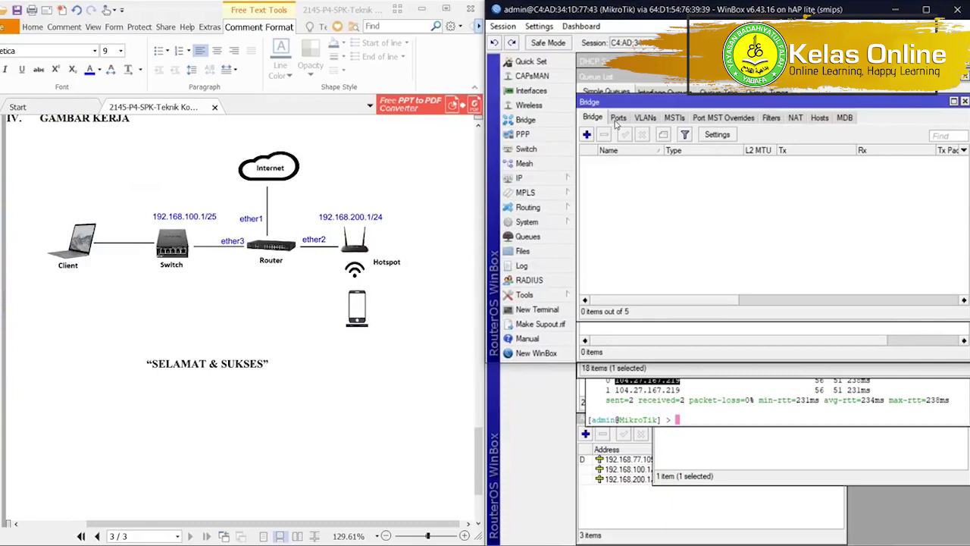
pyautogui.click(586, 134)
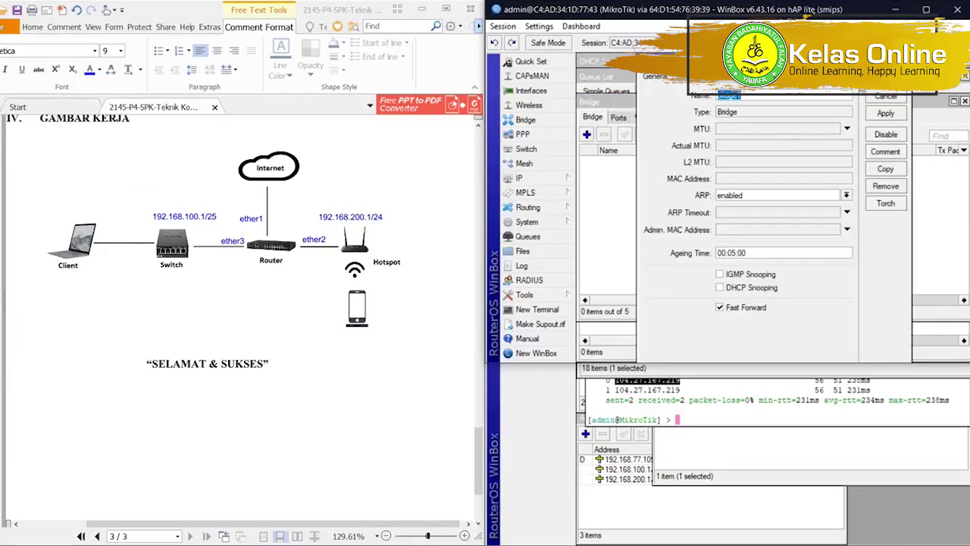
pyautogui.click(885, 80)
pyautogui.click(529, 105)
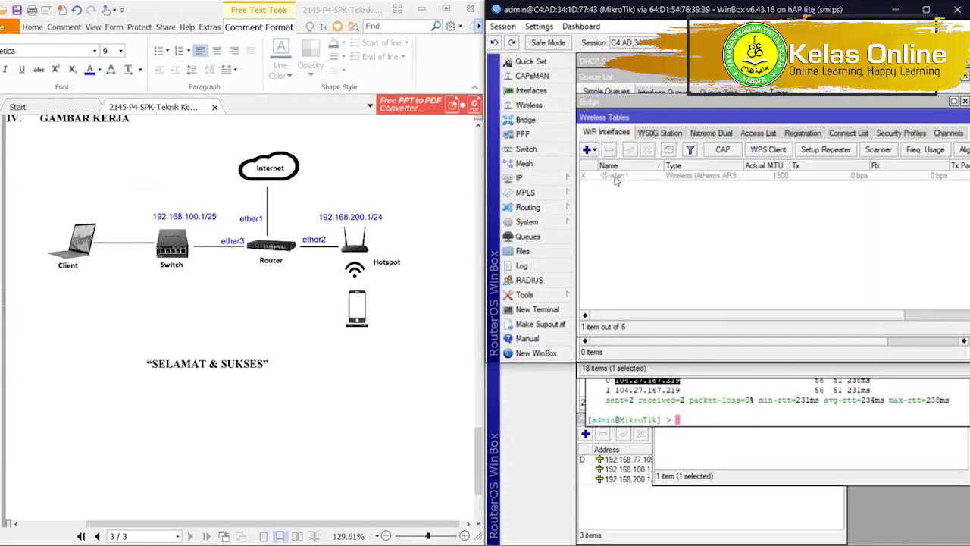
pyautogui.click(616, 180)
pyautogui.scroll(5, 356, 237)
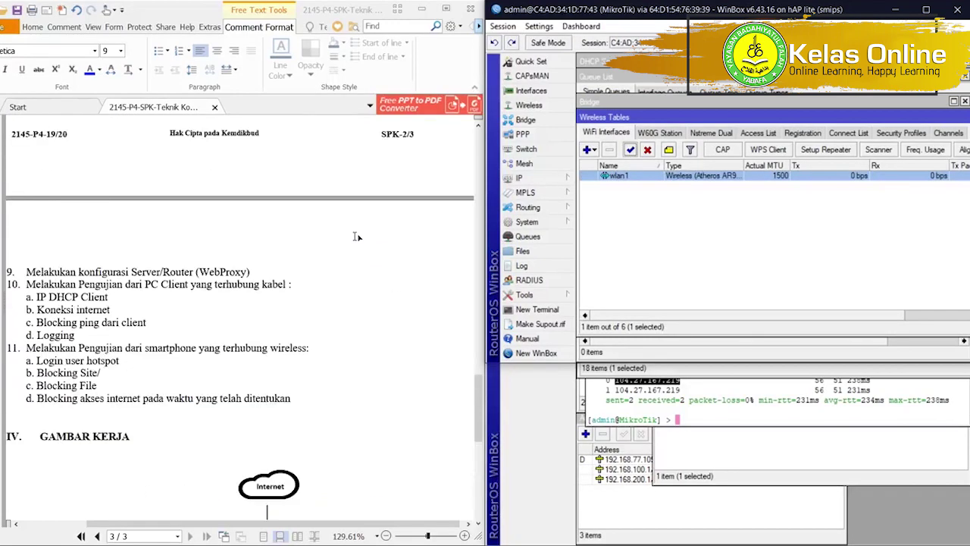
pyautogui.scroll(5, 356, 237)
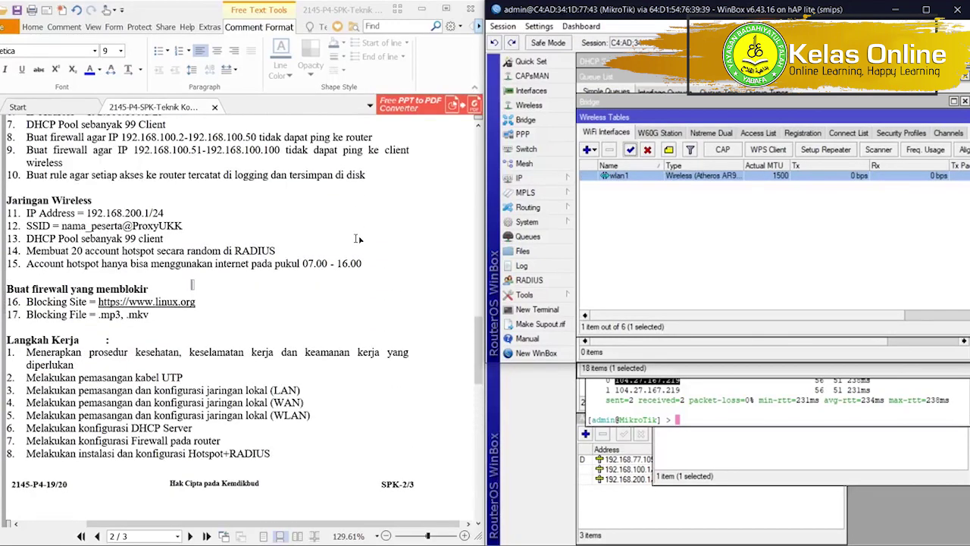
pyautogui.doubleClick(600, 176)
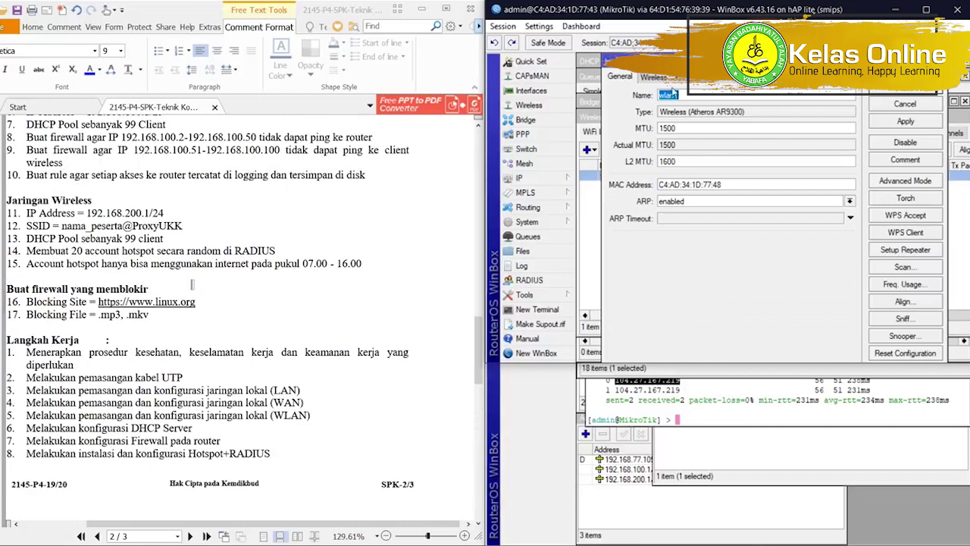
pyautogui.click(665, 78)
pyautogui.click(690, 96)
pyautogui.click(716, 114)
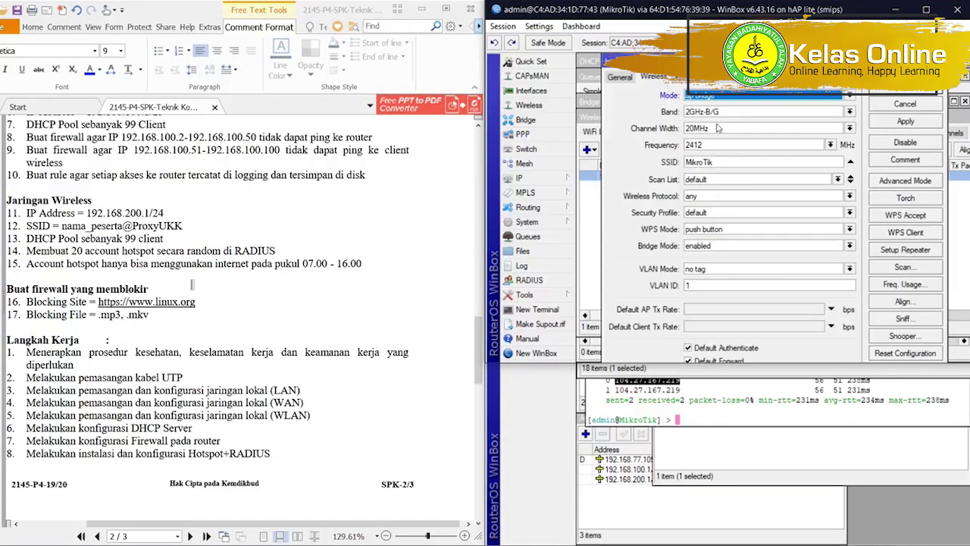
pyautogui.doubleClick(723, 161)
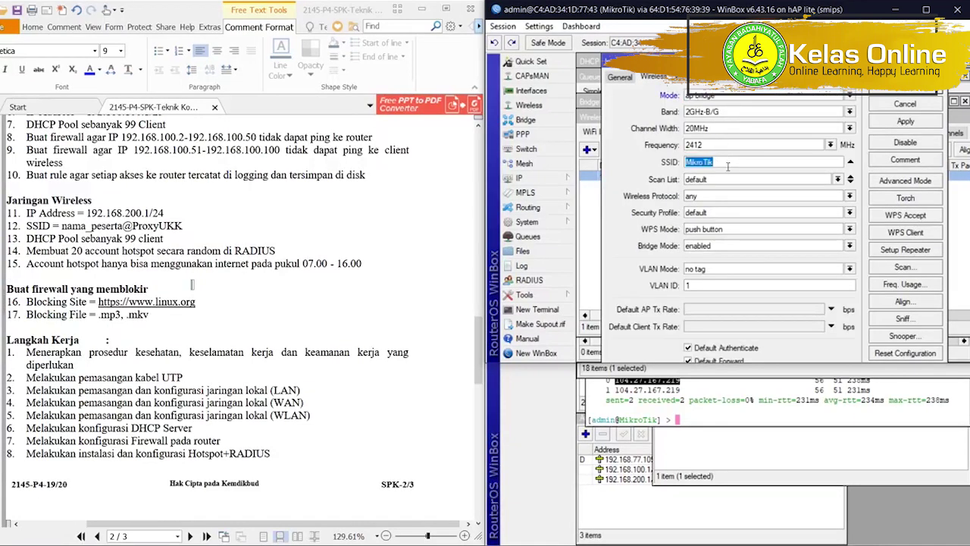
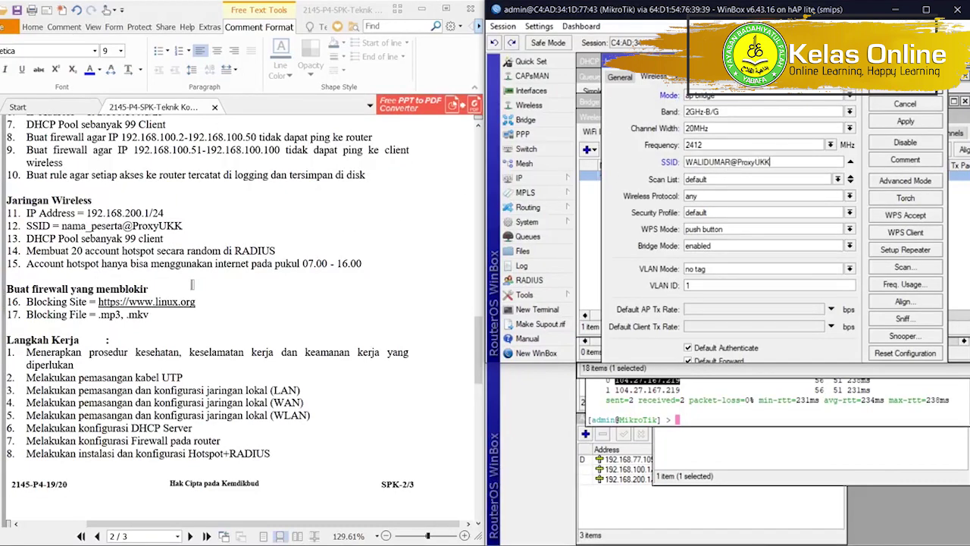
pyautogui.click(915, 127)
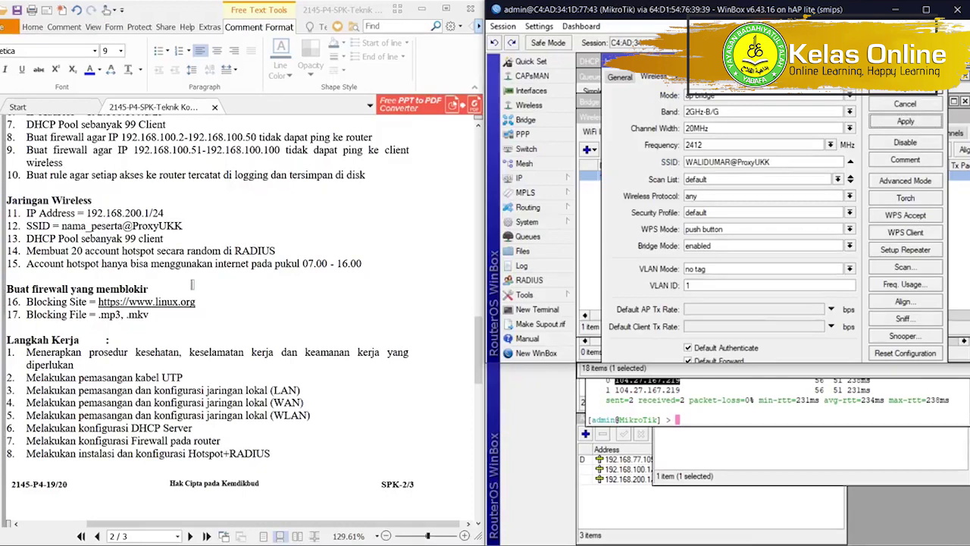
pyautogui.click(910, 88)
pyautogui.click(778, 188)
# Add wlan1 and ether1 as ports of bridge1.
pyautogui.click(542, 125)
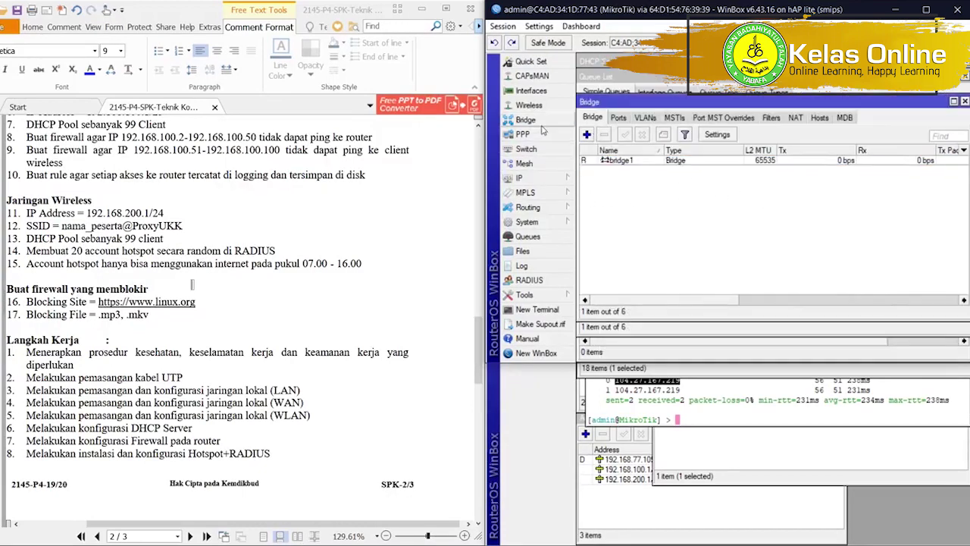
pyautogui.click(618, 118)
pyautogui.click(586, 134)
pyautogui.click(719, 149)
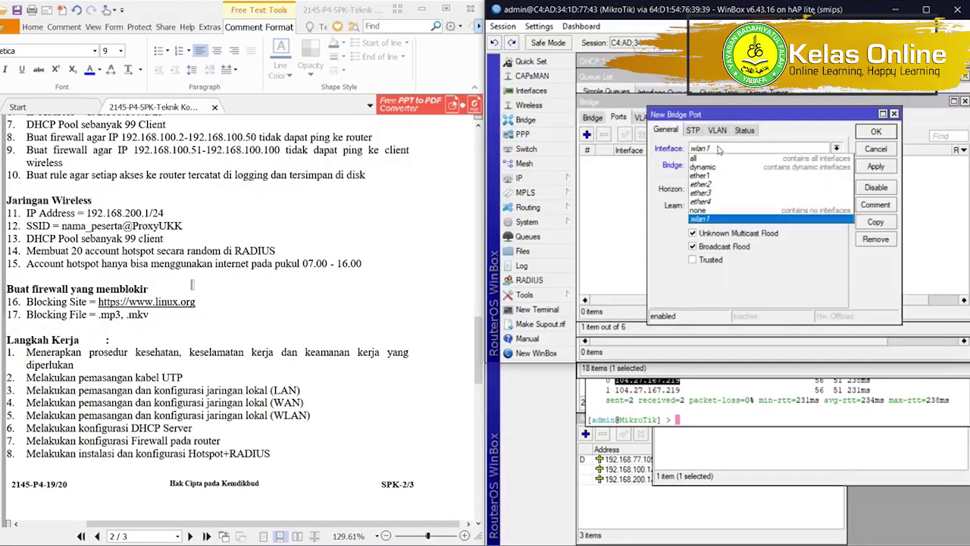
pyautogui.click(719, 149)
pyautogui.click(874, 131)
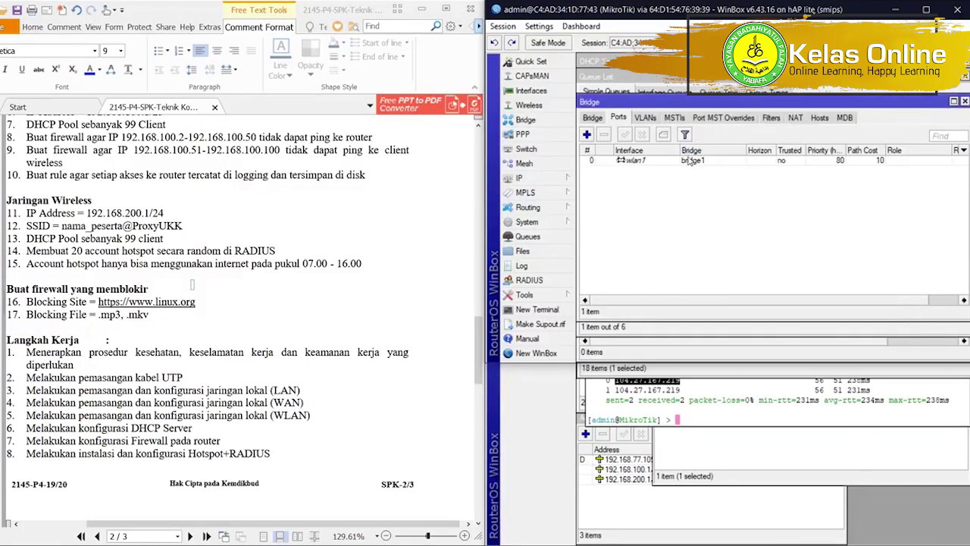
pyautogui.click(586, 134)
pyautogui.click(724, 148)
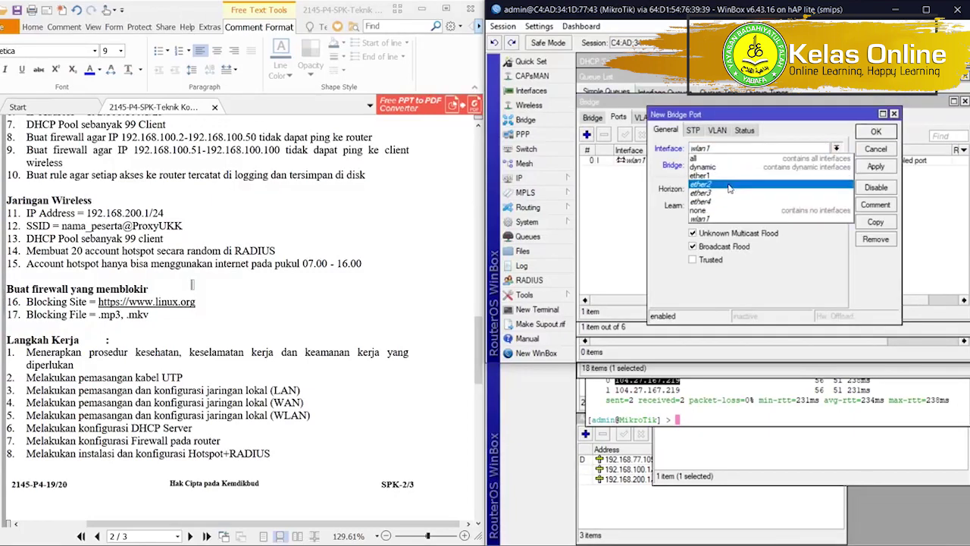
pyautogui.click(730, 176)
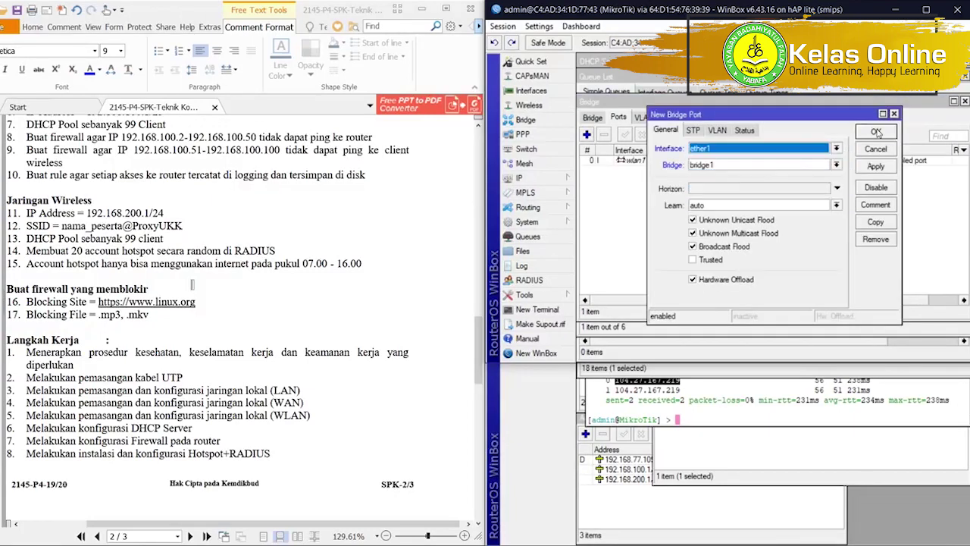
pyautogui.click(876, 132)
# Add a DHCP client on bridge1.
pyautogui.click(530, 177)
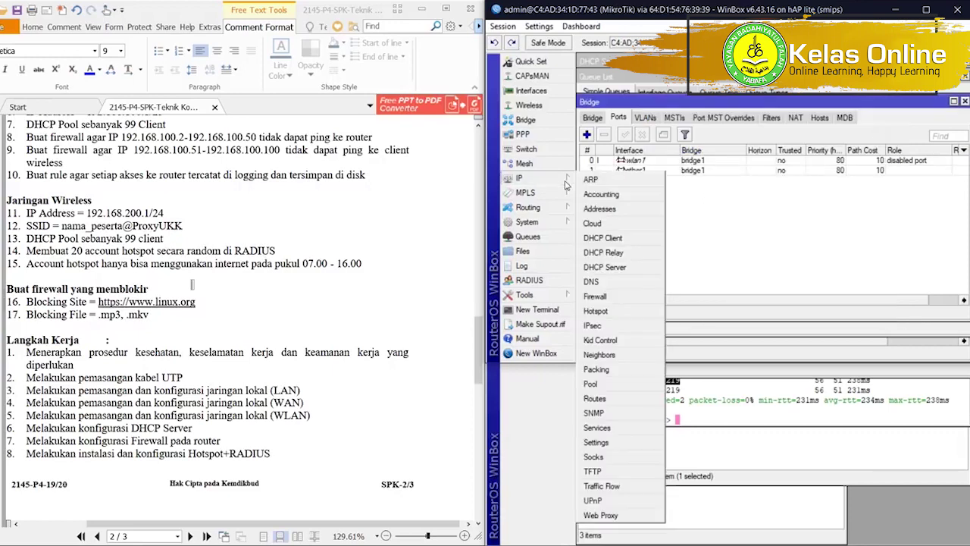
pyautogui.click(623, 237)
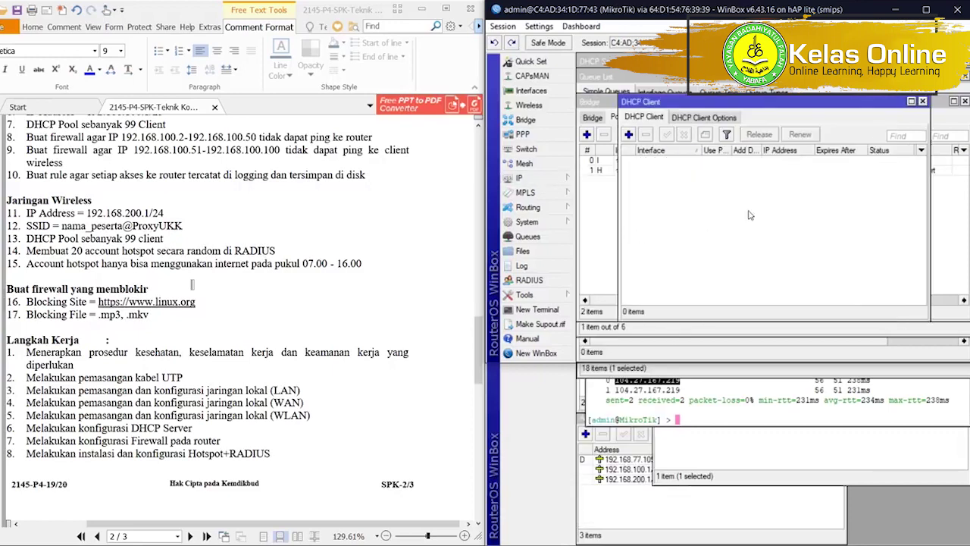
pyautogui.click(628, 134)
pyautogui.click(799, 141)
pyautogui.click(793, 148)
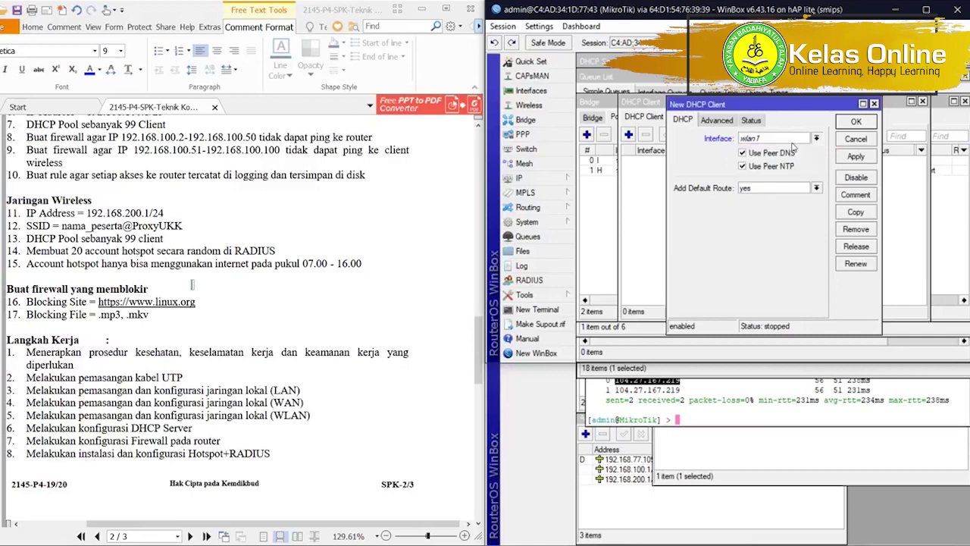
pyautogui.click(855, 121)
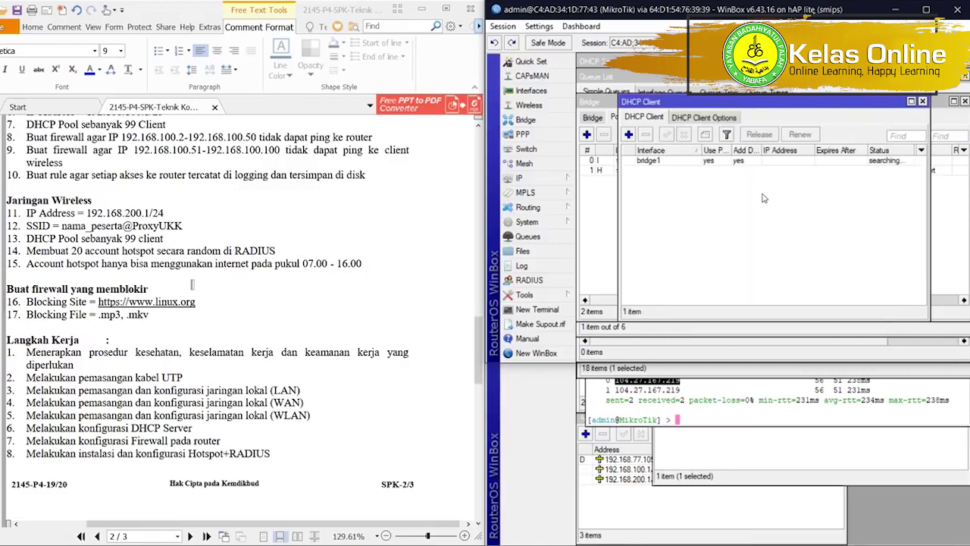
# Widen the DHCP client's IP Address column to read bridge1's lease, then check the Wi-Fi network list.
pyautogui.moveTo(812, 152); pyautogui.dragTo(829, 163)
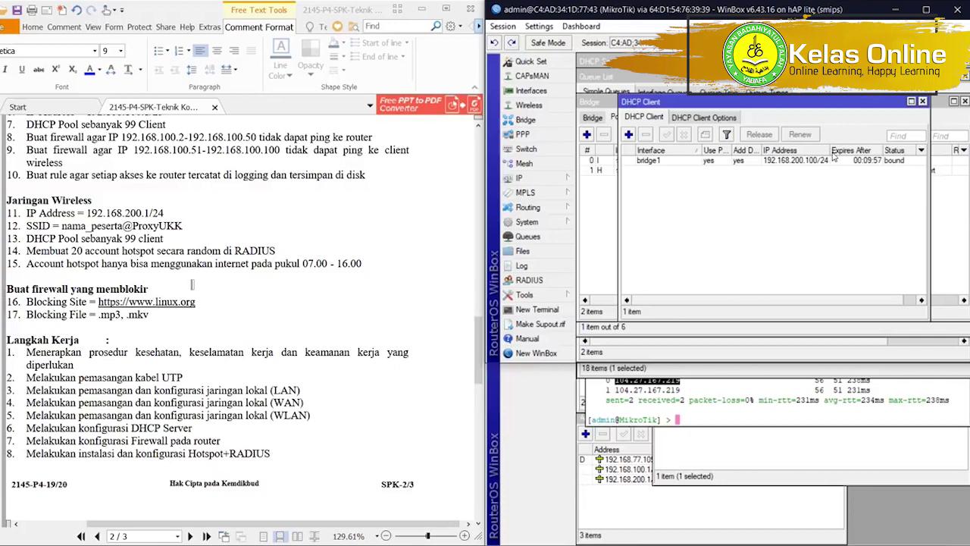
pyautogui.moveTo(827, 149); pyautogui.dragTo(850, 152)
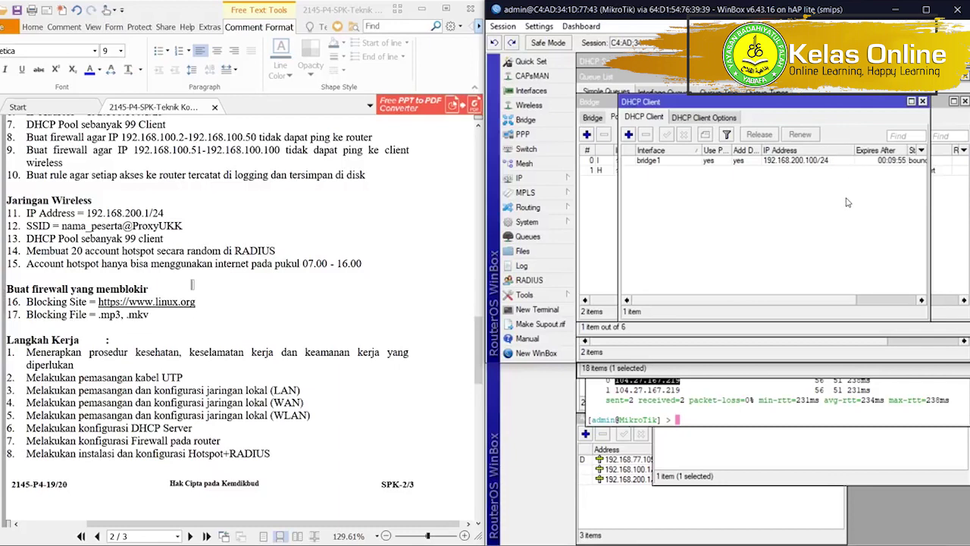
pyautogui.click(858, 543)
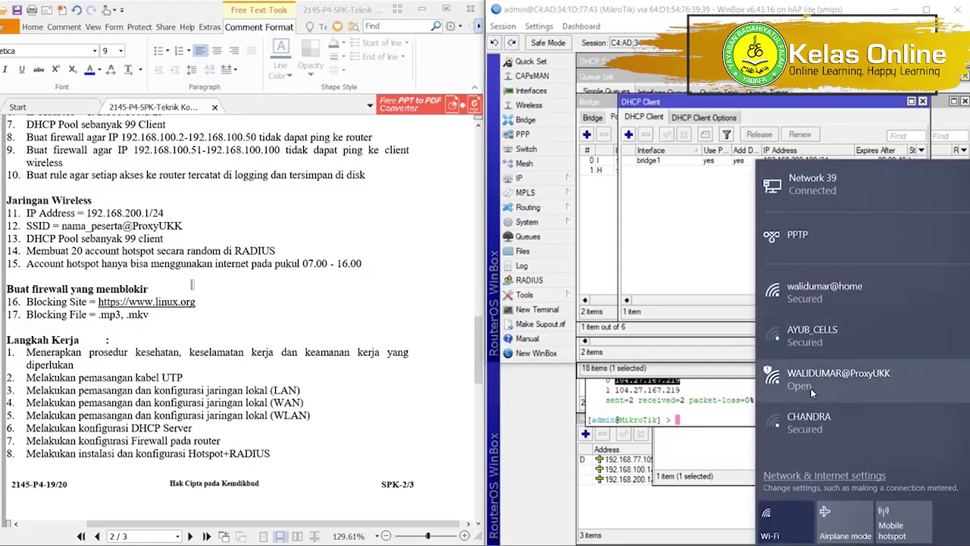
pyautogui.click(718, 254)
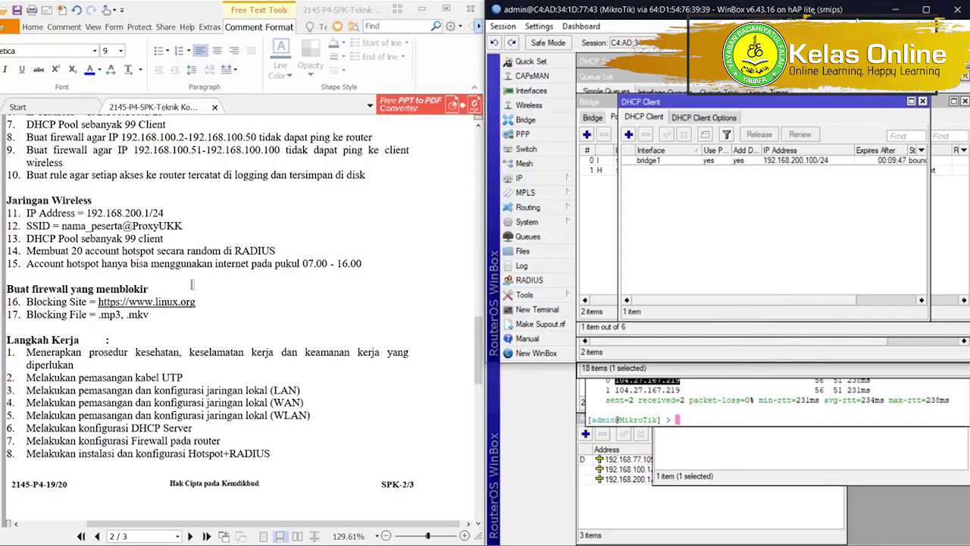
pyautogui.click(865, 541)
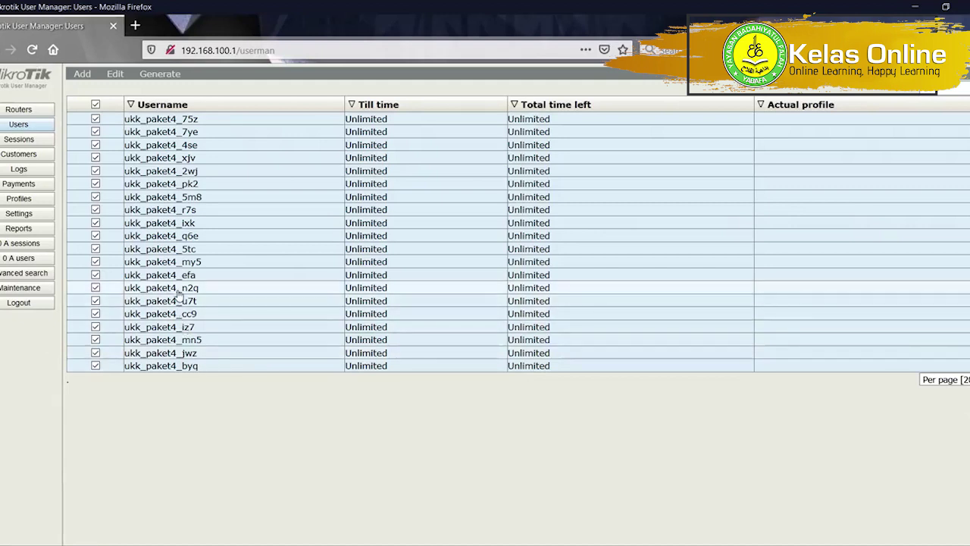
# Open a ukk_paket4 user's details and join the laptop to the open ProxyUKK Wi-Fi.
pyautogui.click(179, 288)
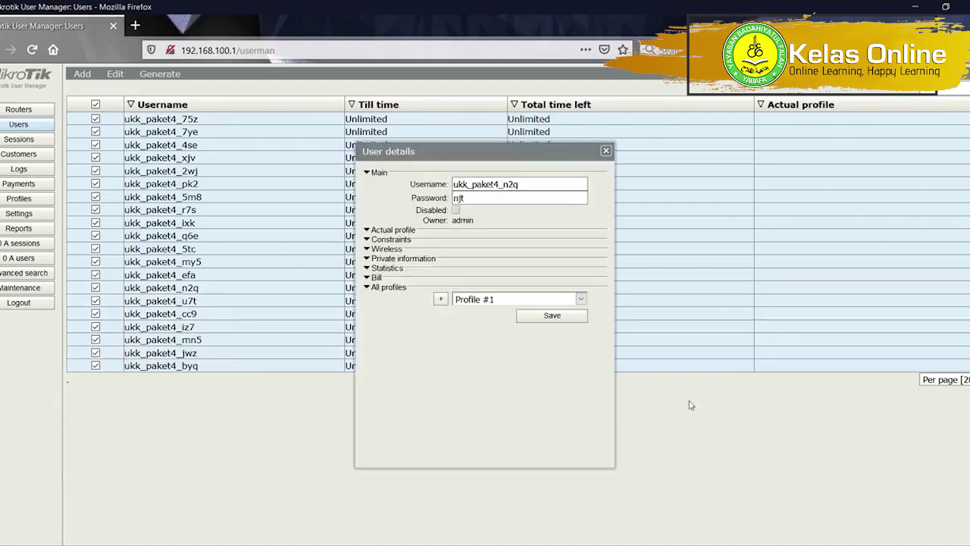
pyautogui.click(871, 531)
pyautogui.click(878, 391)
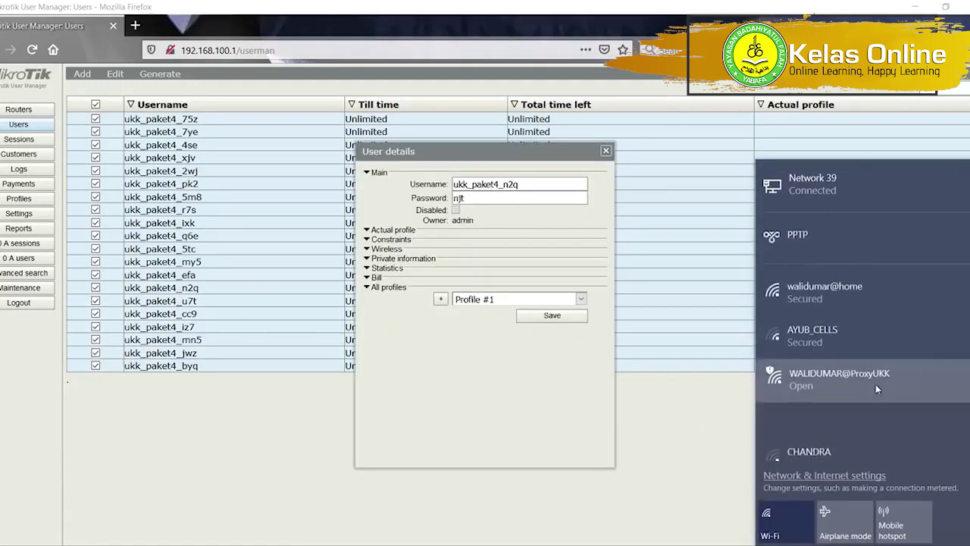
pyautogui.click(934, 441)
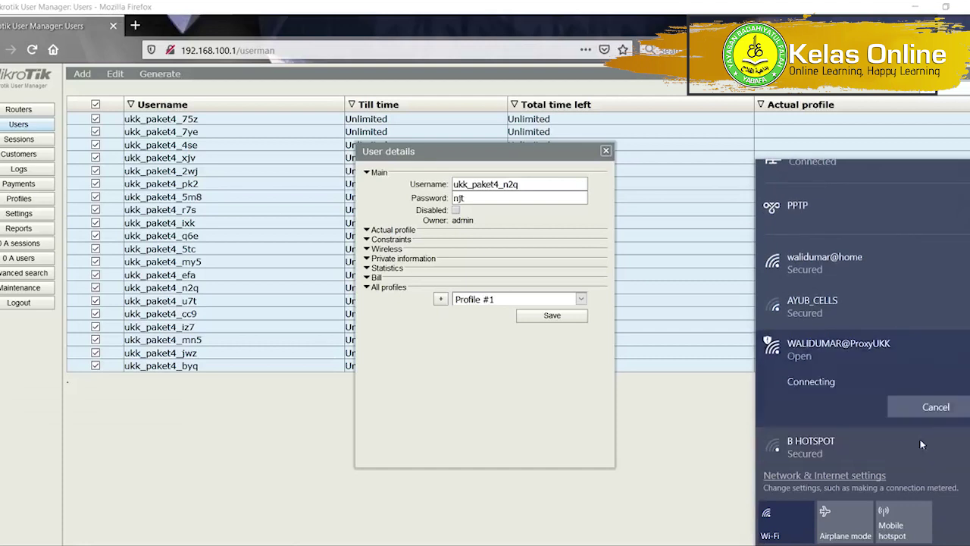
pyautogui.click(725, 378)
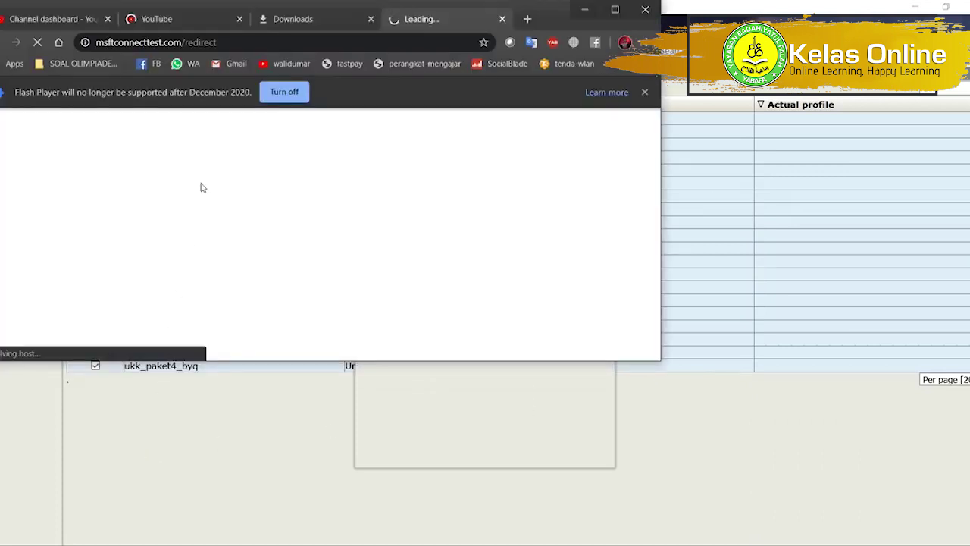
# Close the Channel dashboard, YouTube and Downloads tabs and reposition the browser window.
pyautogui.click(108, 19)
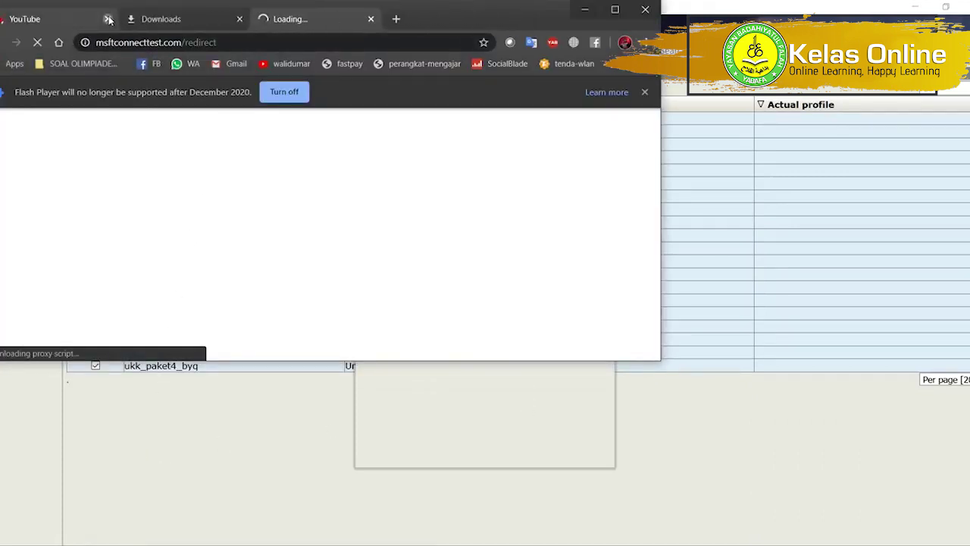
pyautogui.click(107, 19)
pyautogui.click(109, 19)
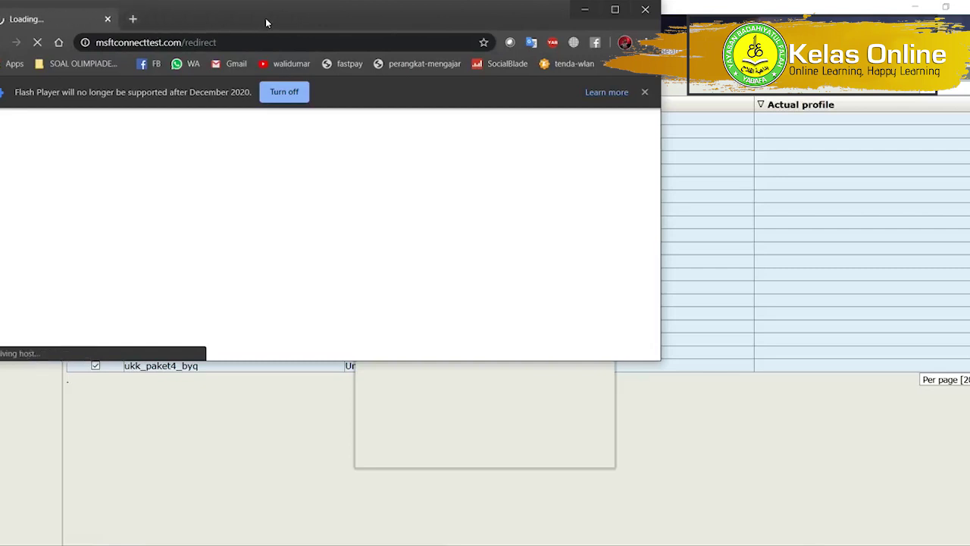
pyautogui.moveTo(265, 19); pyautogui.dragTo(517, 103)
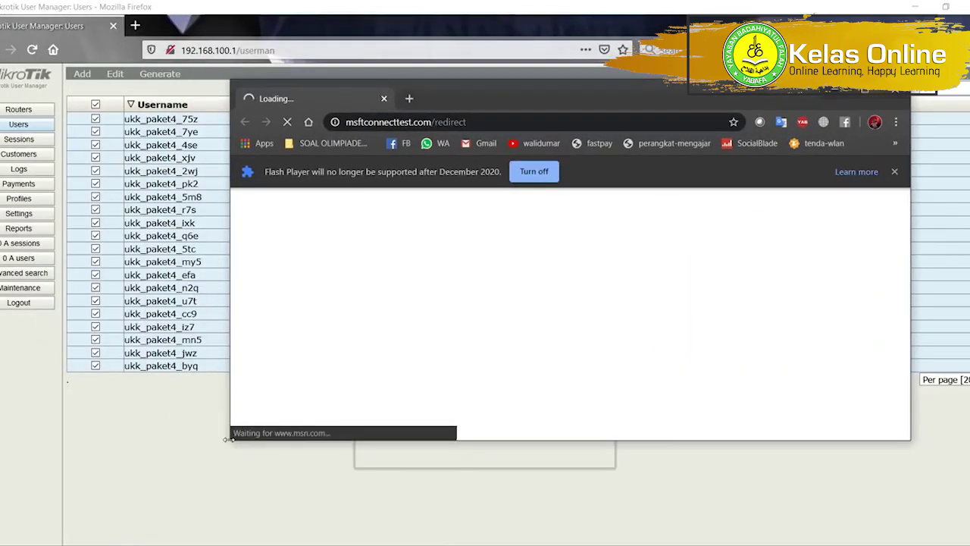
pyautogui.moveTo(225, 445); pyautogui.dragTo(433, 485)
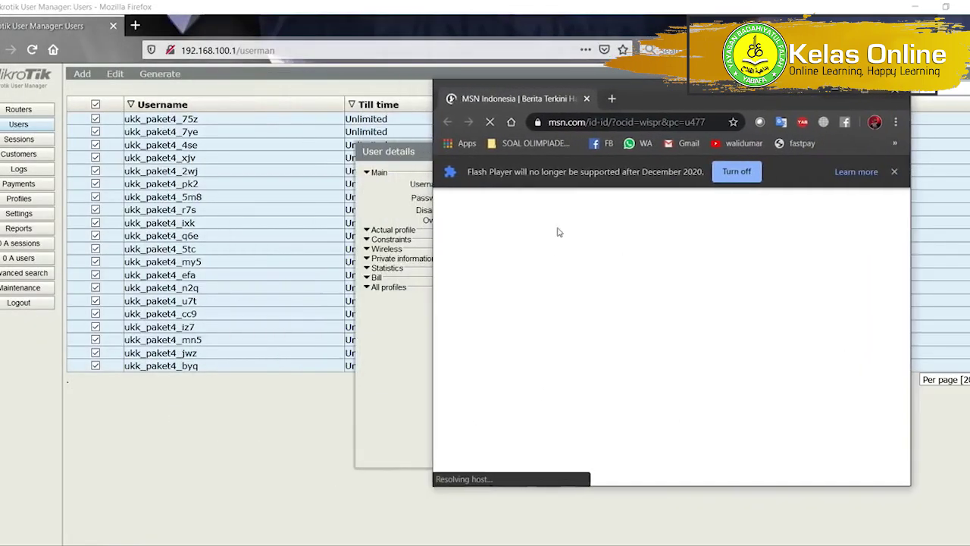
# Load 192.168.200.1 in Chrome's address bar.
pyautogui.click(585, 115)
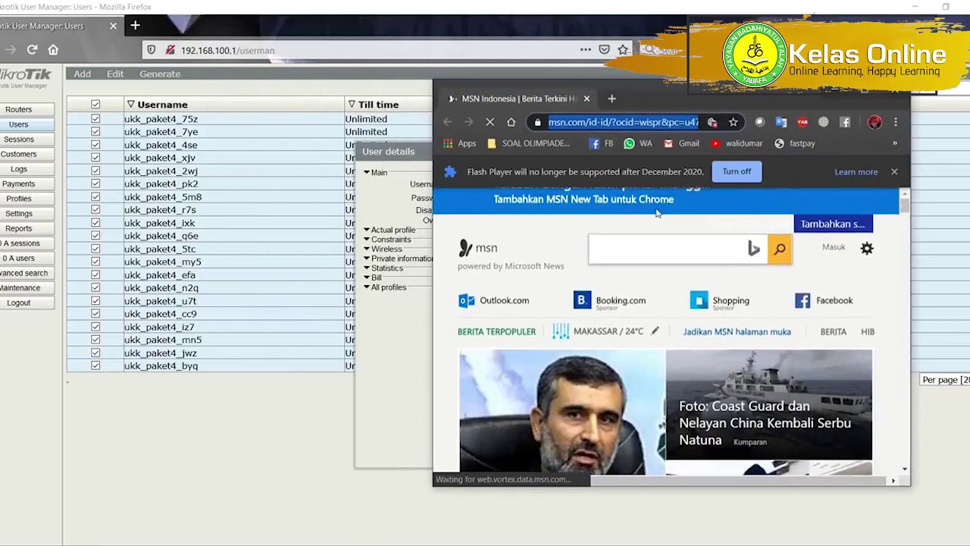
pyautogui.write('192')
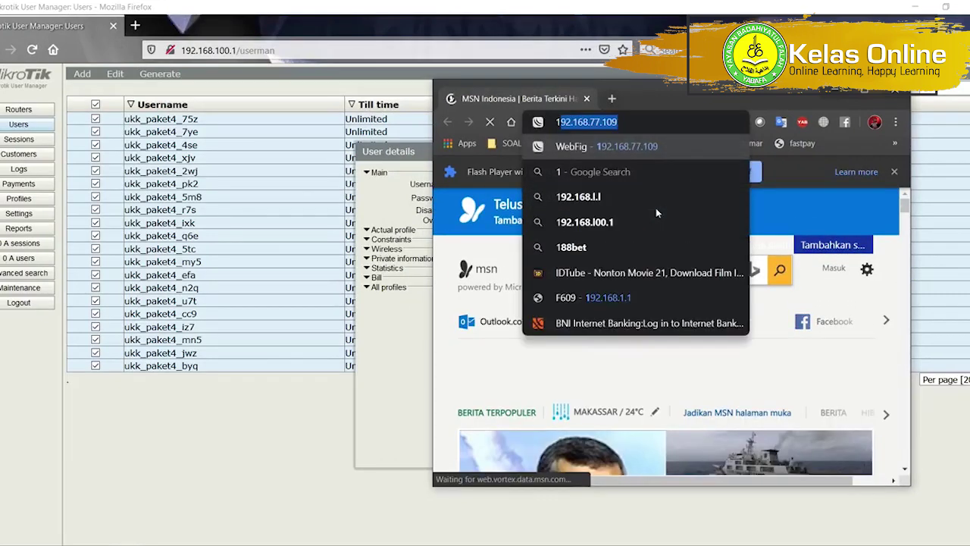
pyautogui.write('.168.200.1')
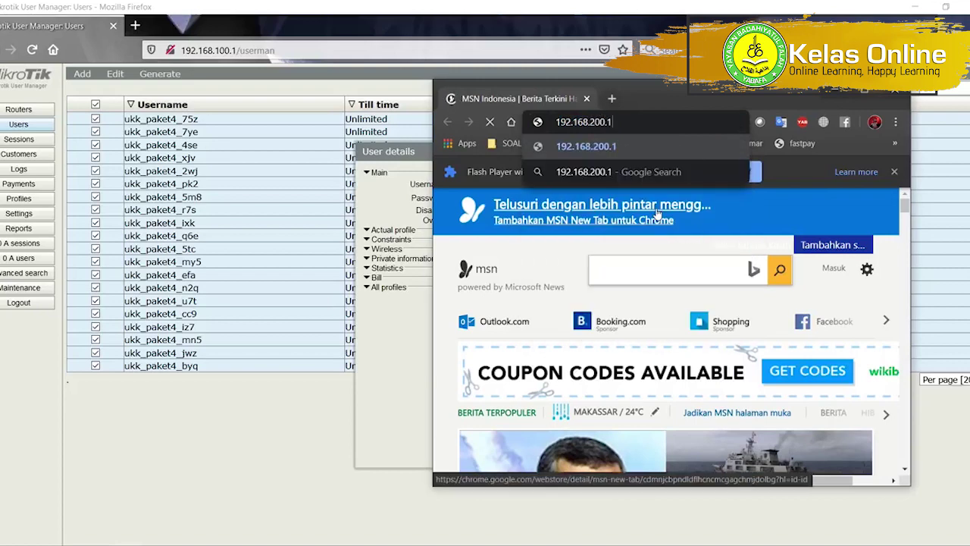
pyautogui.press('Return')
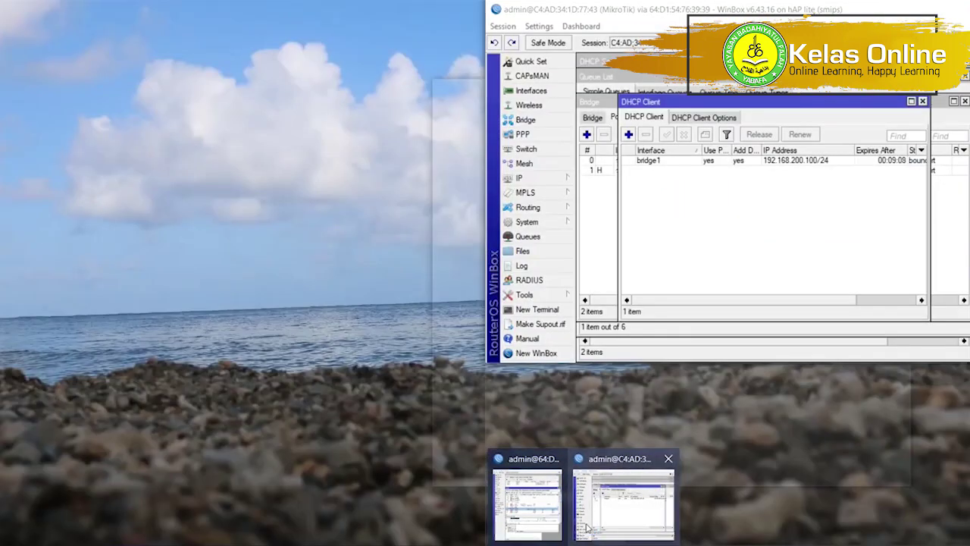
# Switch to the hEX lite router's window and view its hotspot servers.
pyautogui.click(633, 473)
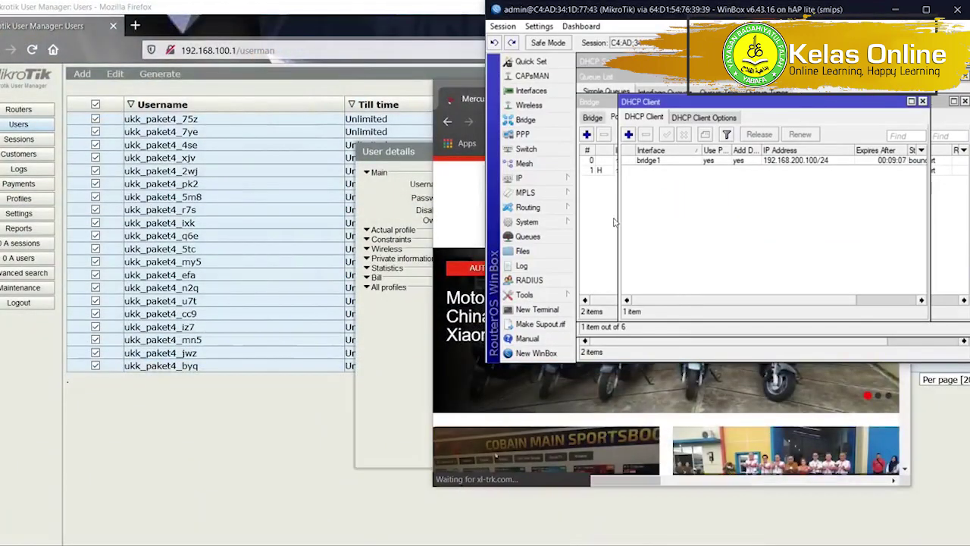
pyautogui.click(585, 544)
pyautogui.click(530, 509)
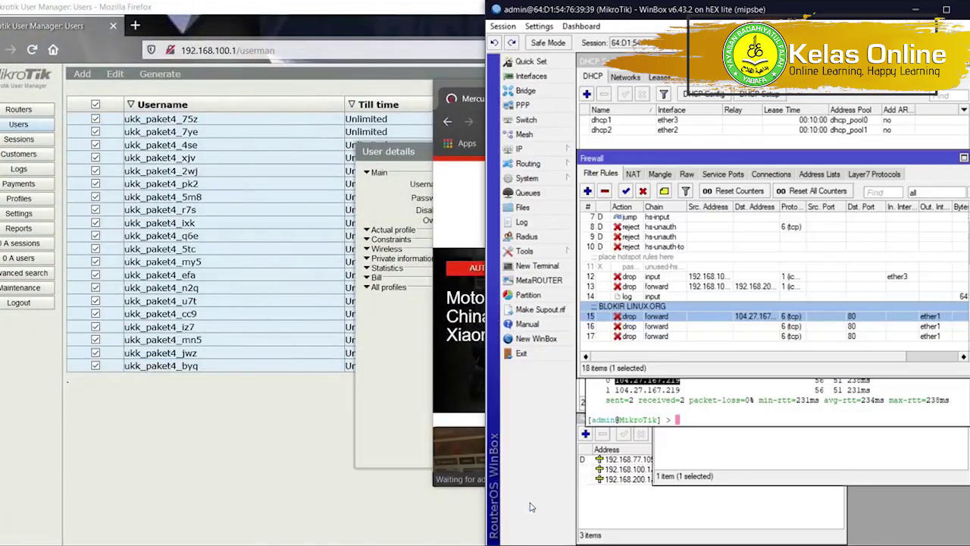
pyautogui.click(557, 152)
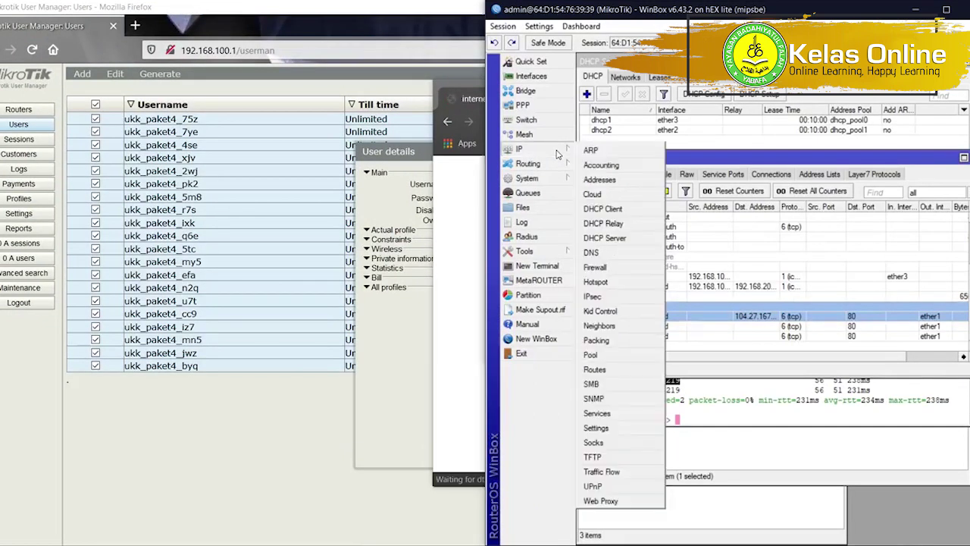
pyautogui.click(620, 281)
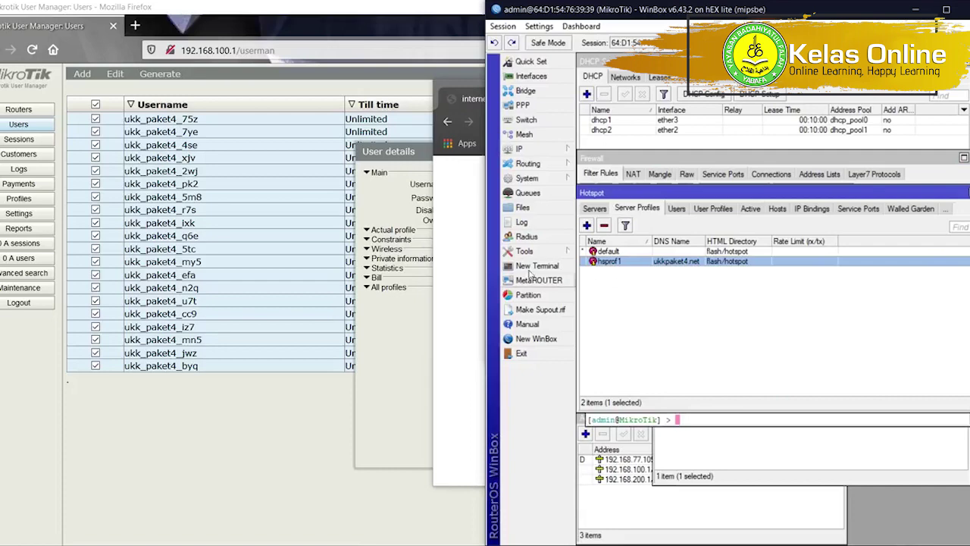
pyautogui.click(459, 242)
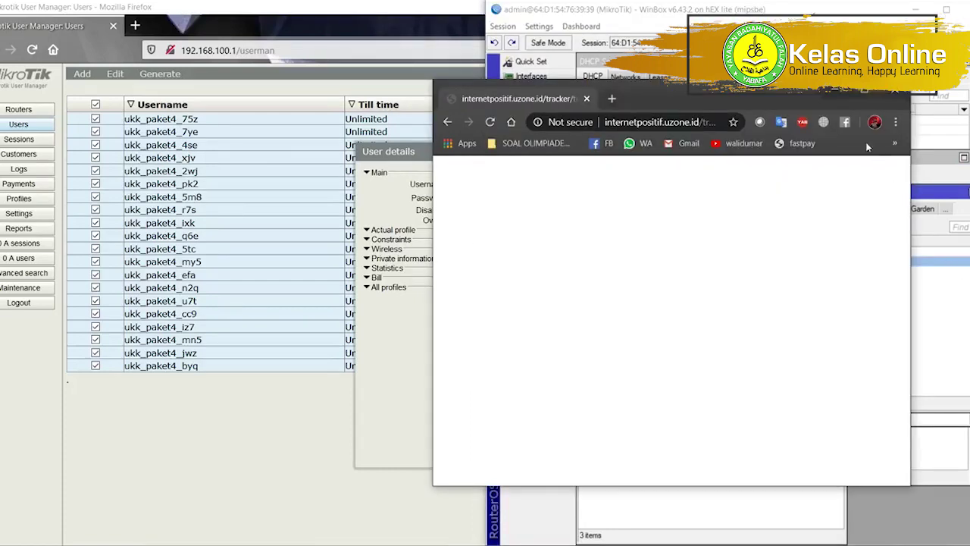
pyautogui.click(837, 97)
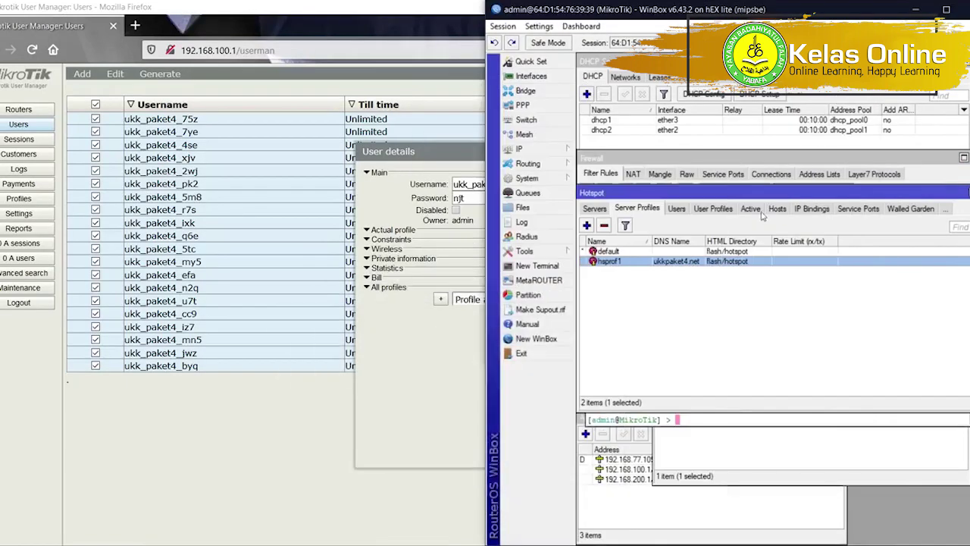
pyautogui.click(594, 210)
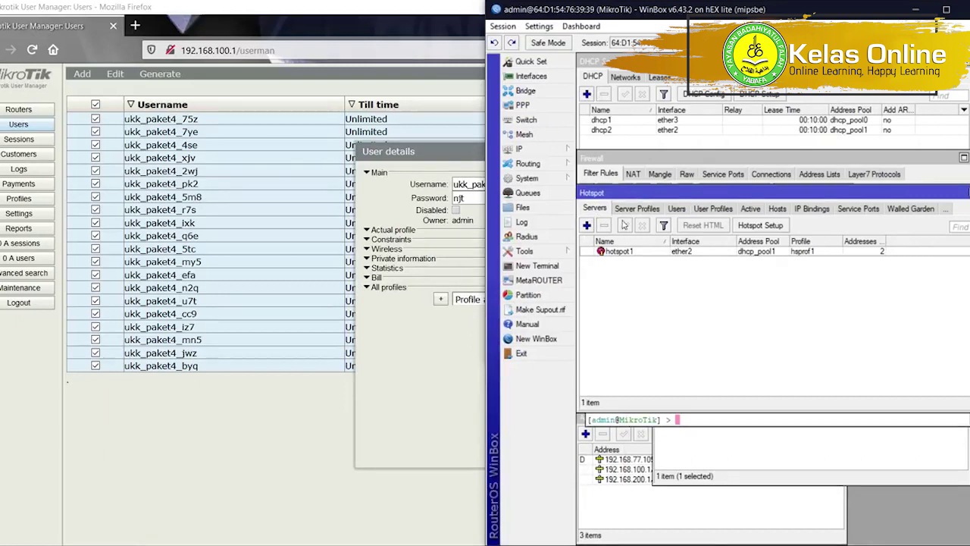
pyautogui.moveTo(628, 191); pyautogui.dragTo(632, 294)
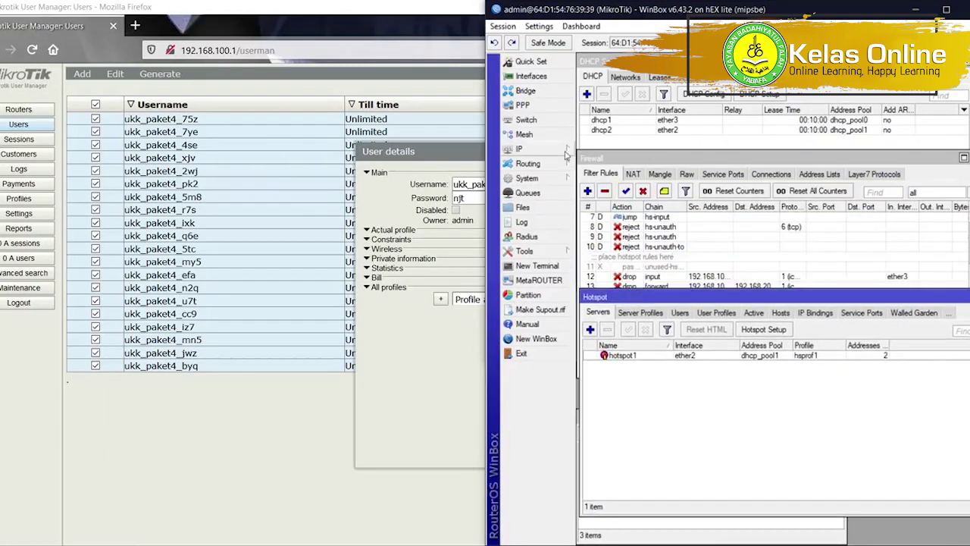
# Check the DHCP server's networks with their gateways and the current leases.
pyautogui.click(625, 84)
pyautogui.click(625, 78)
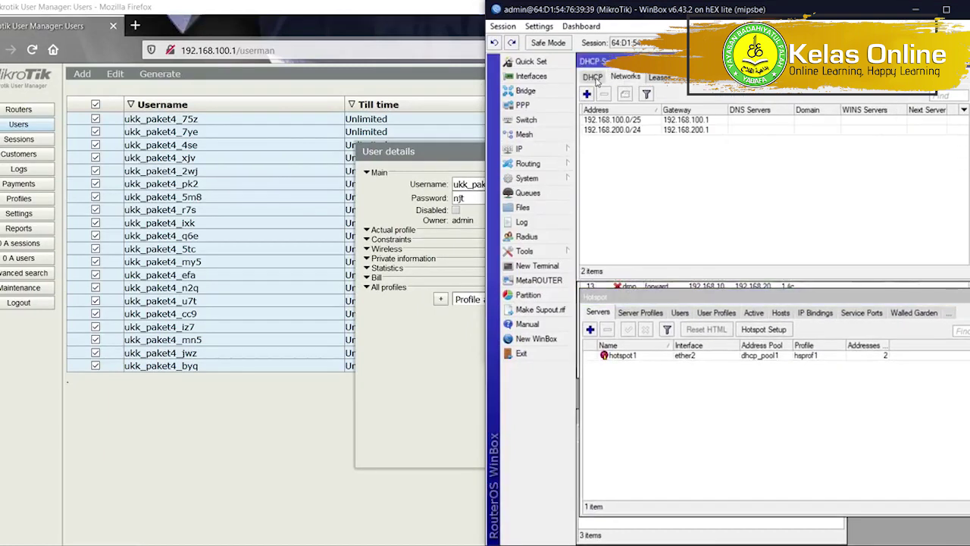
pyautogui.click(603, 77)
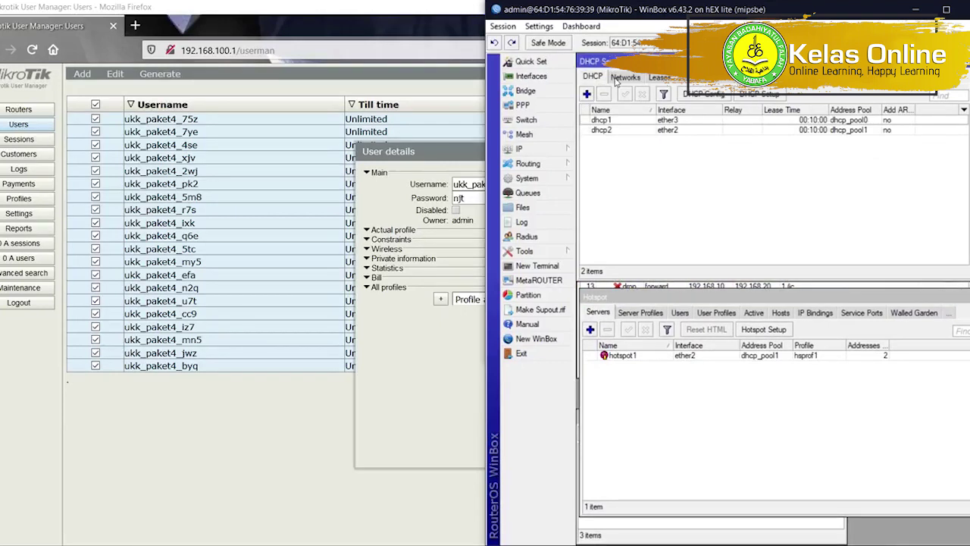
pyautogui.click(625, 78)
pyautogui.click(658, 79)
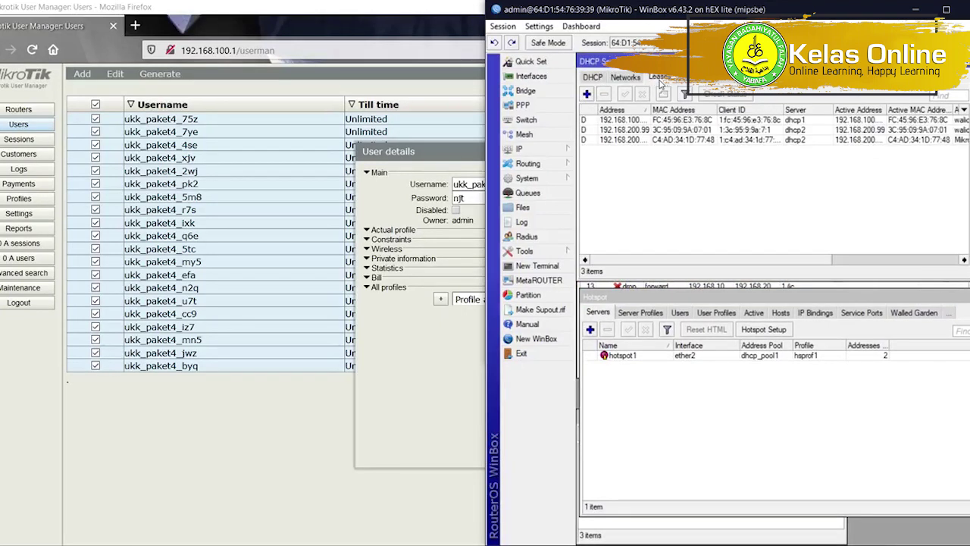
pyautogui.moveTo(721, 260); pyautogui.dragTo(689, 110)
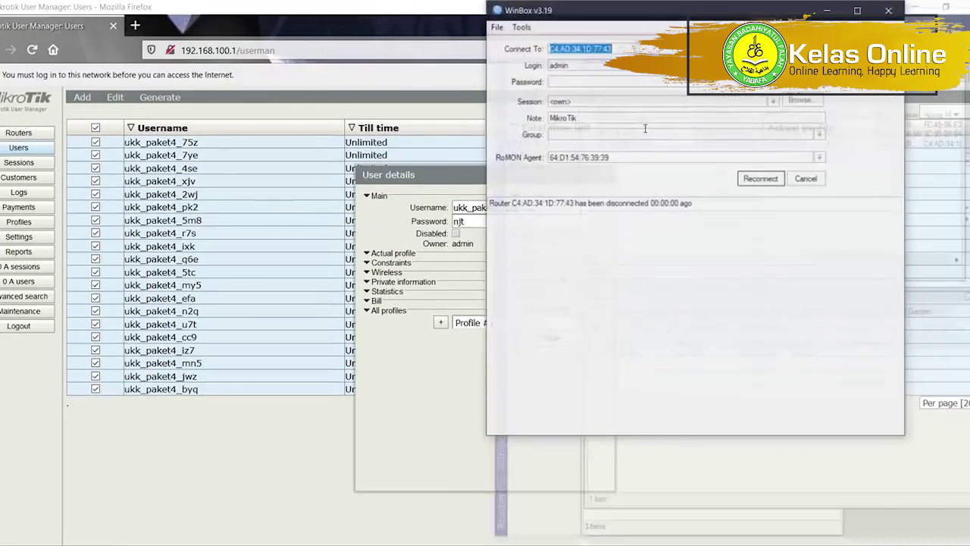
# Dismiss the reconnect prompt and open 192.168.200.1 in Chrome.
pyautogui.click(805, 181)
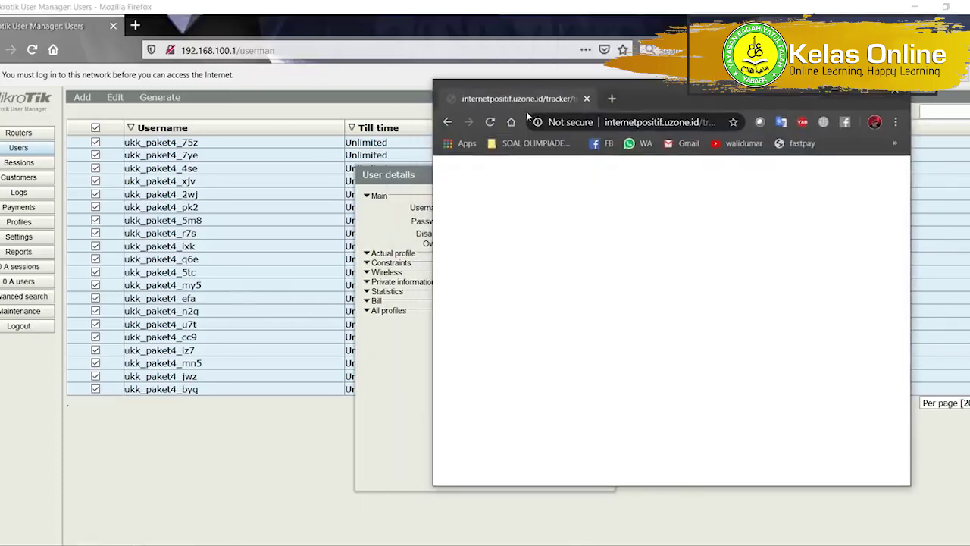
pyautogui.click(621, 122)
pyautogui.write('1921')
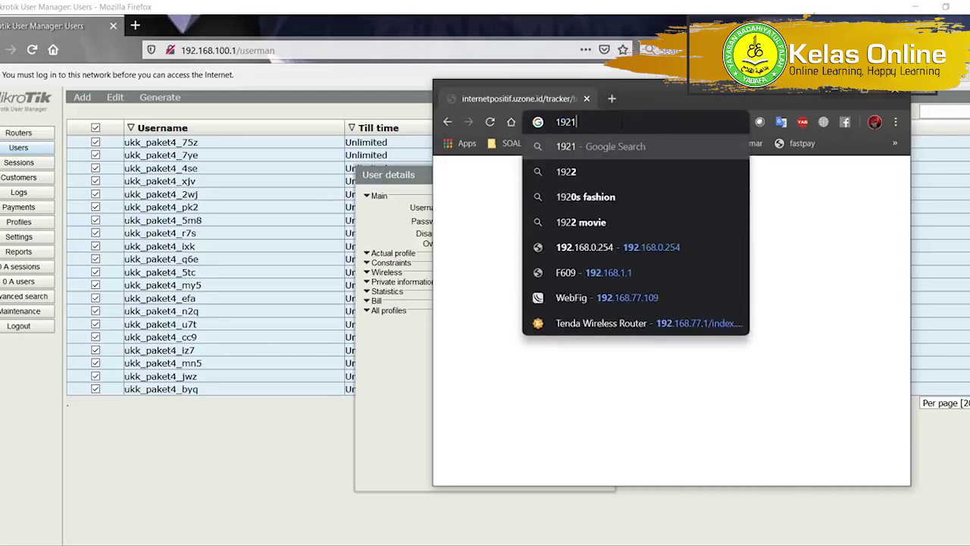
pyautogui.press('BackSpace')
pyautogui.write('.168.200.')
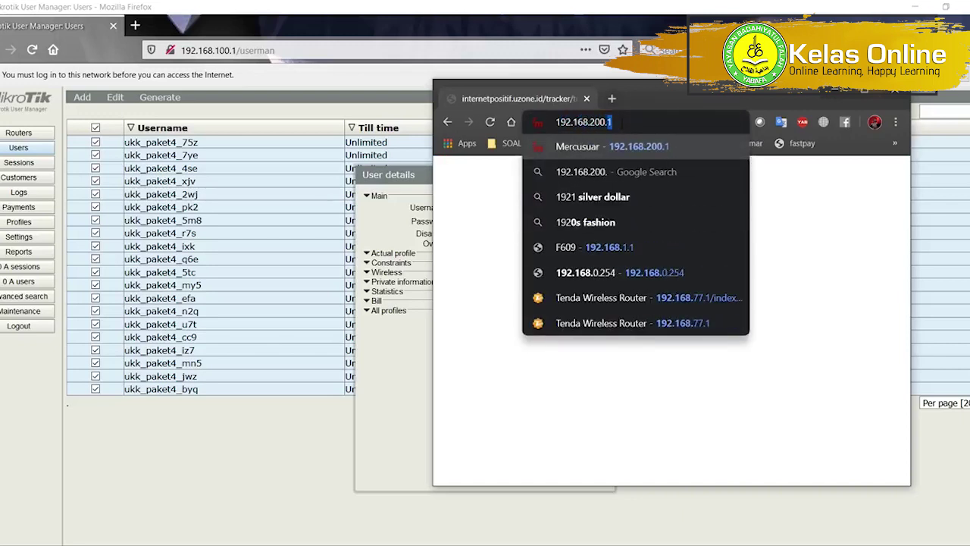
pyautogui.press('Return')
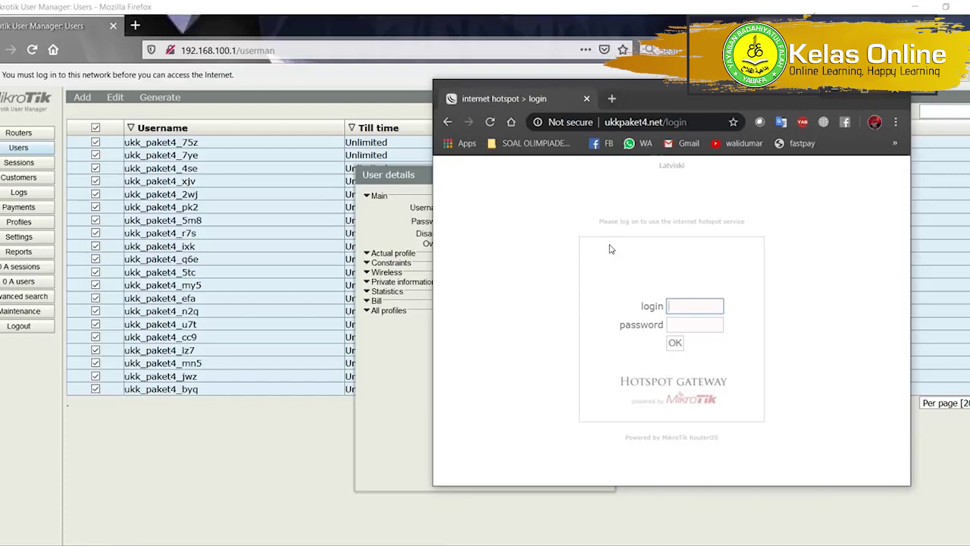
# Copy the User Manager user's username into the hotspot login field.
pyautogui.moveTo(360, 170); pyautogui.dragTo(166, 170)
pyautogui.hotkey('alt', 'Tab')
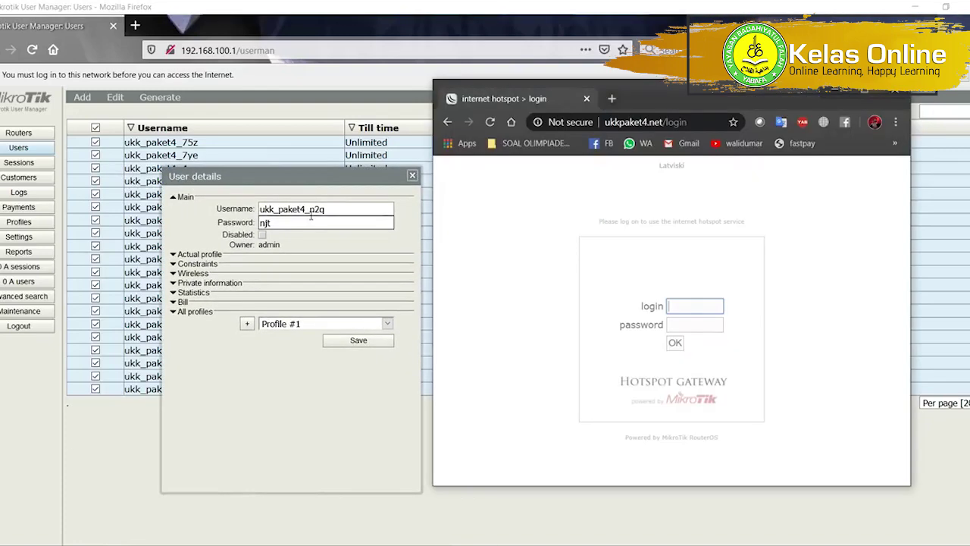
pyautogui.doubleClick(311, 208)
pyautogui.hotkey('ctrl', 'c')
pyautogui.hotkey('alt', 'Tab')
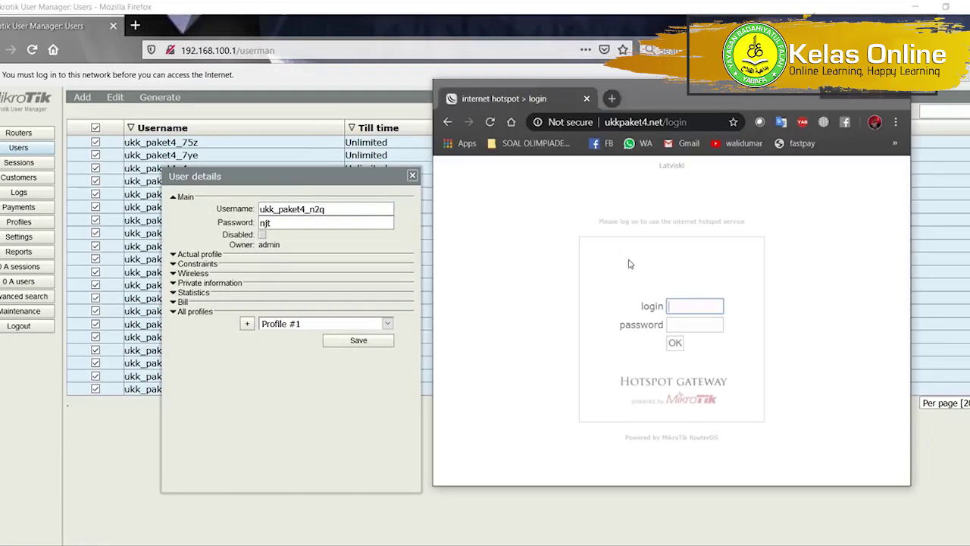
pyautogui.click(679, 303)
pyautogui.hotkey('ctrl', 'v')
pyautogui.press('Tab')
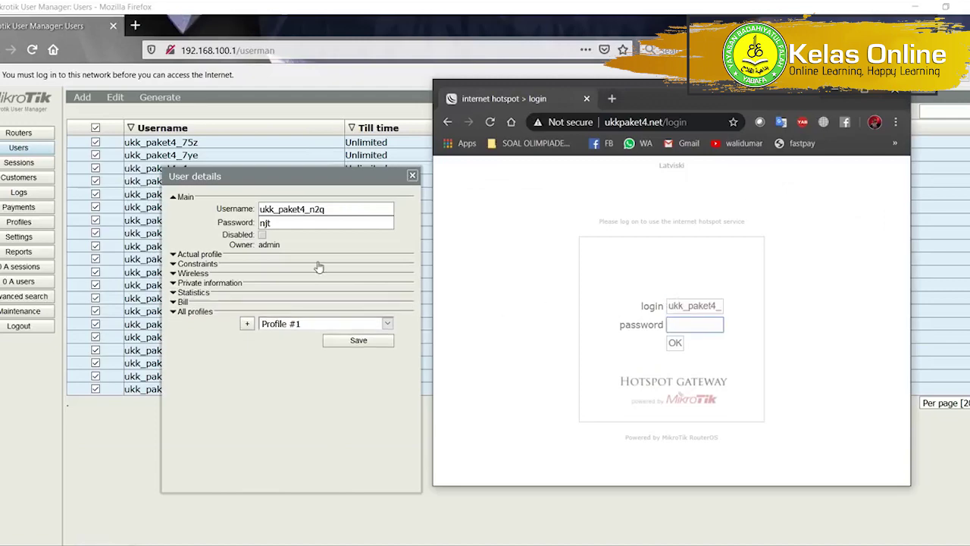
# Copy the user's password into the login form, sign in, and save the credentials.
pyautogui.hotkey('alt', 'Tab')
pyautogui.doubleClick(297, 222)
pyautogui.hotkey('ctrl', 'c')
pyautogui.hotkey('alt', 'Tab')
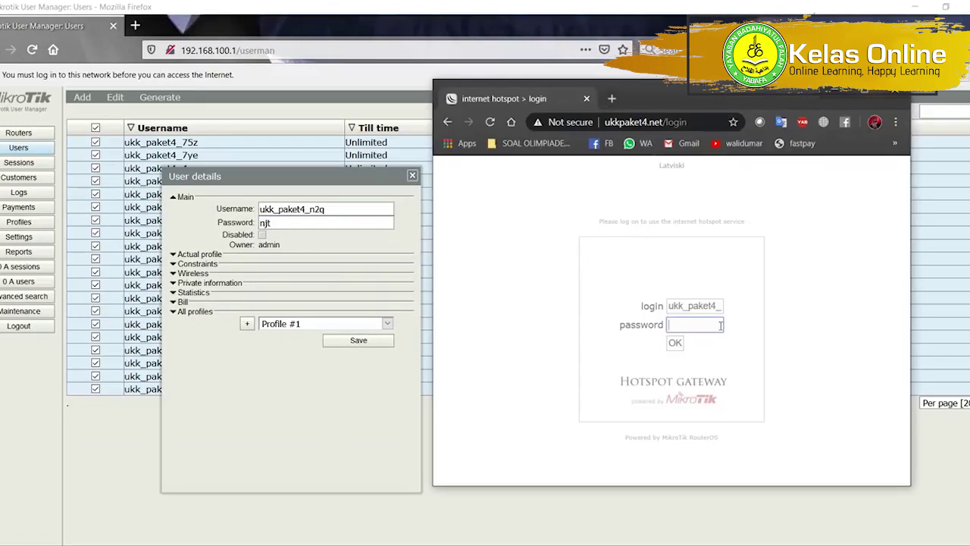
pyautogui.hotkey('ctrl', 'v')
pyautogui.click(680, 344)
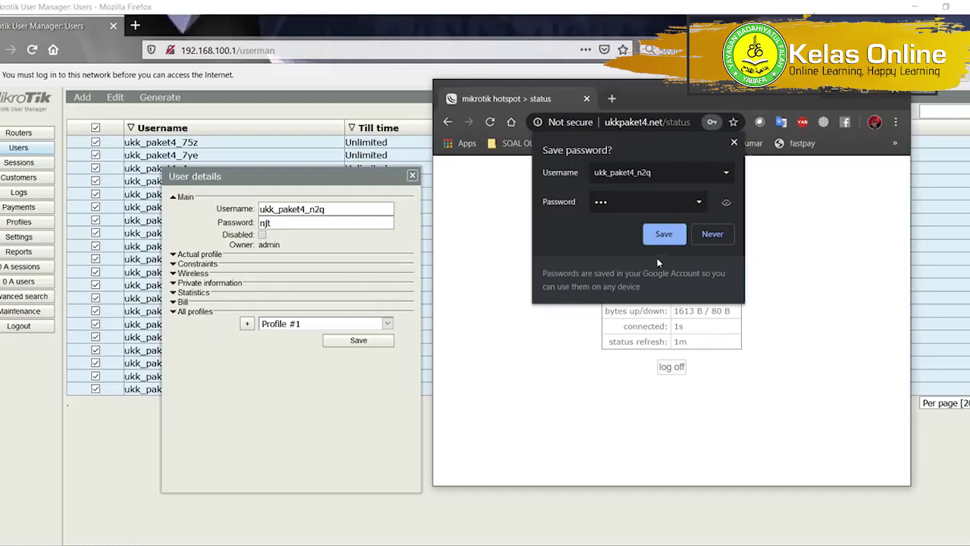
pyautogui.click(664, 235)
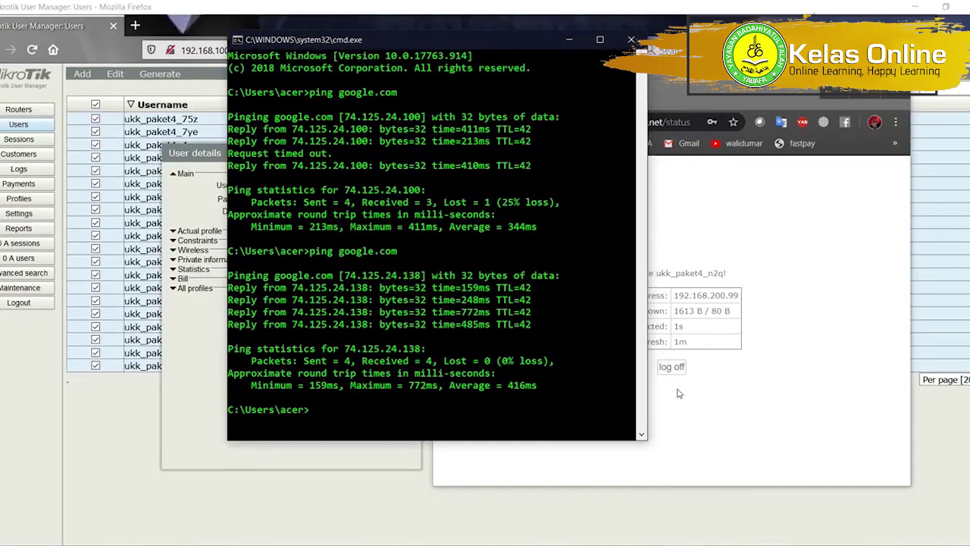
# Ping google.com and confirm all four replies arrive with 0% loss.
pyautogui.write('ng google.com')
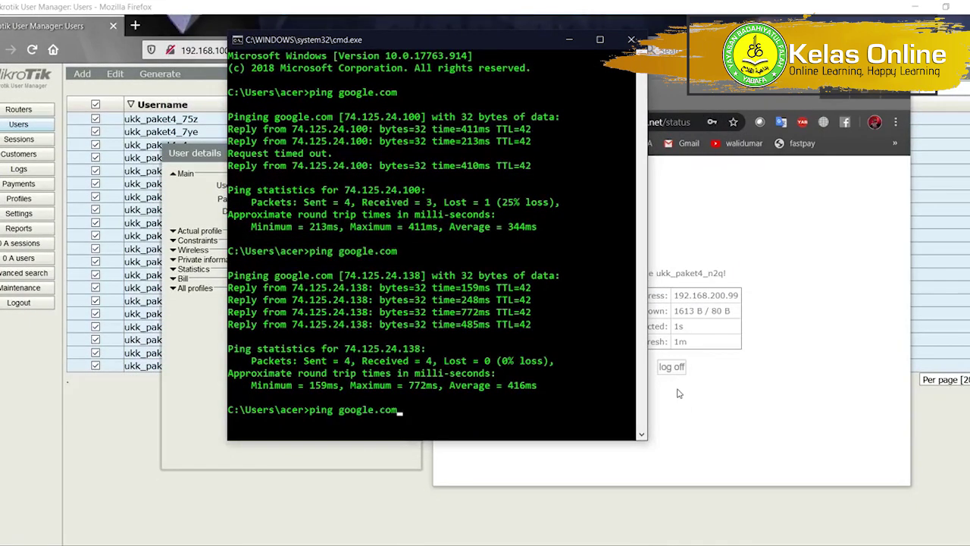
pyautogui.press('Return')
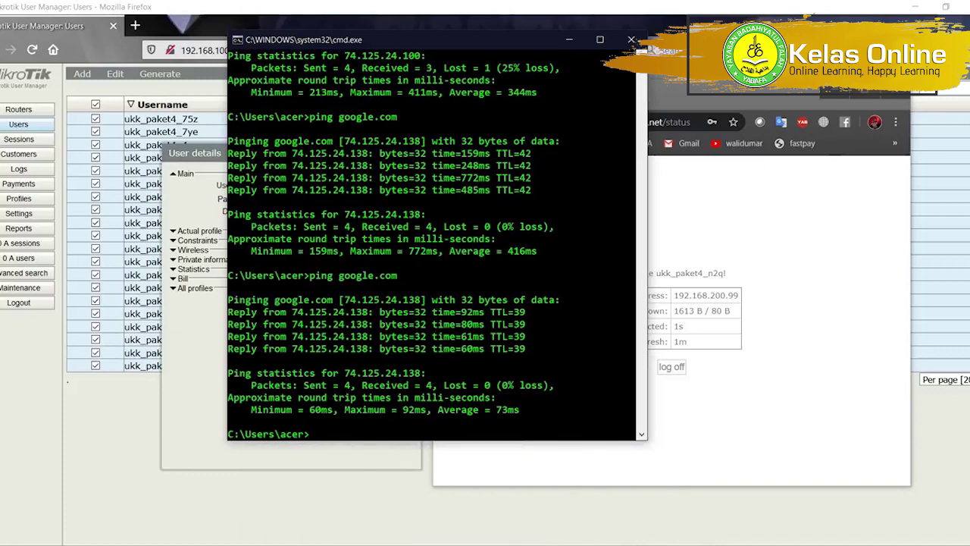
pyautogui.click(690, 446)
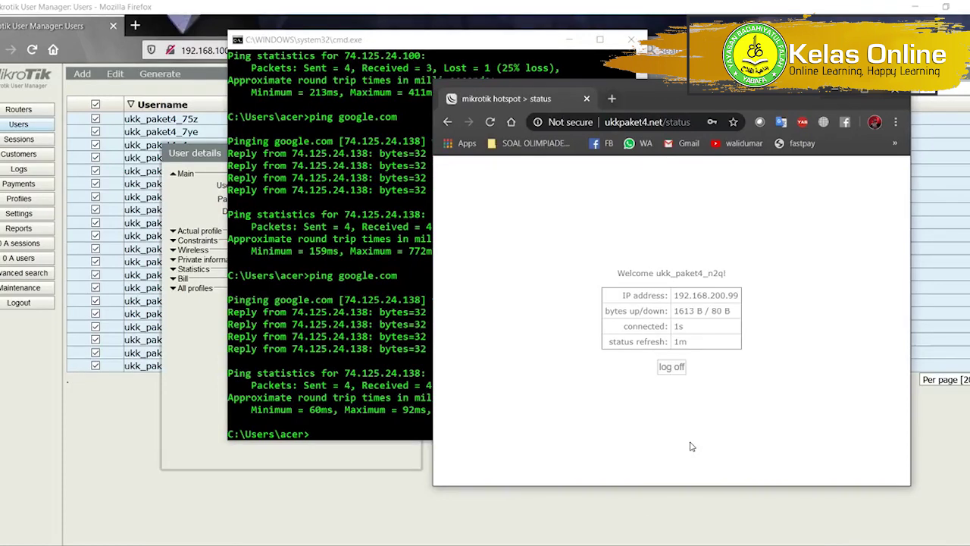
# Reconnect WinBox to the hAP lite and bring its connection window forward.
pyautogui.moveTo(583, 542)
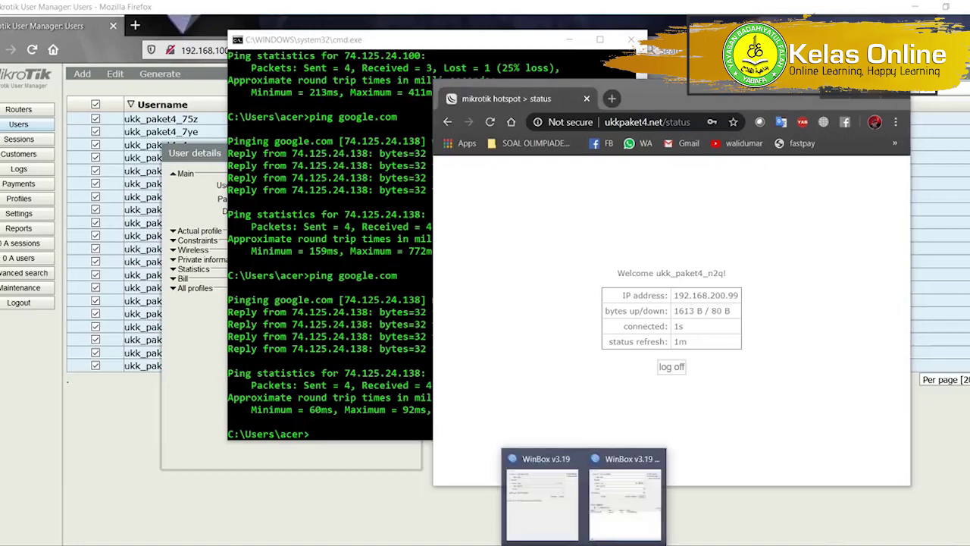
pyautogui.click(626, 492)
pyautogui.click(756, 185)
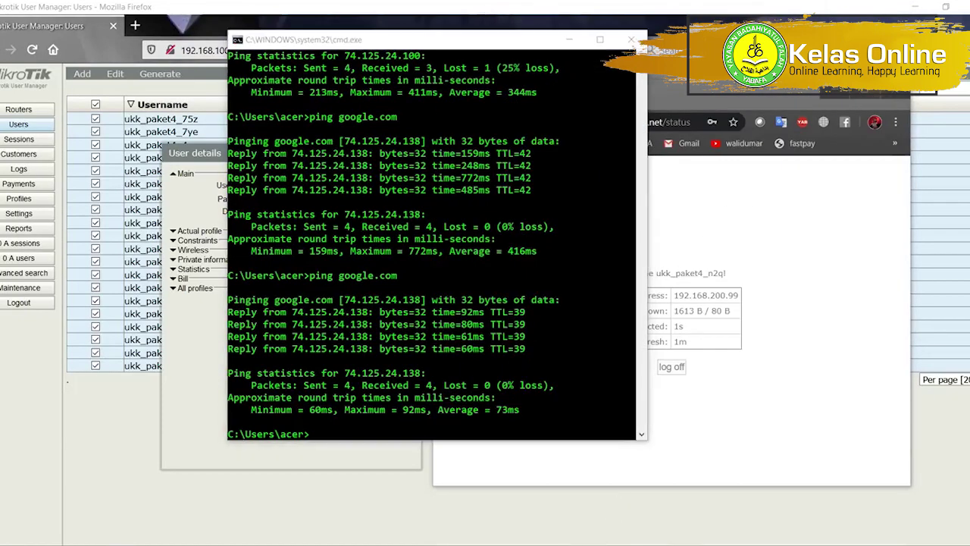
pyautogui.moveTo(584, 543)
pyautogui.click(629, 493)
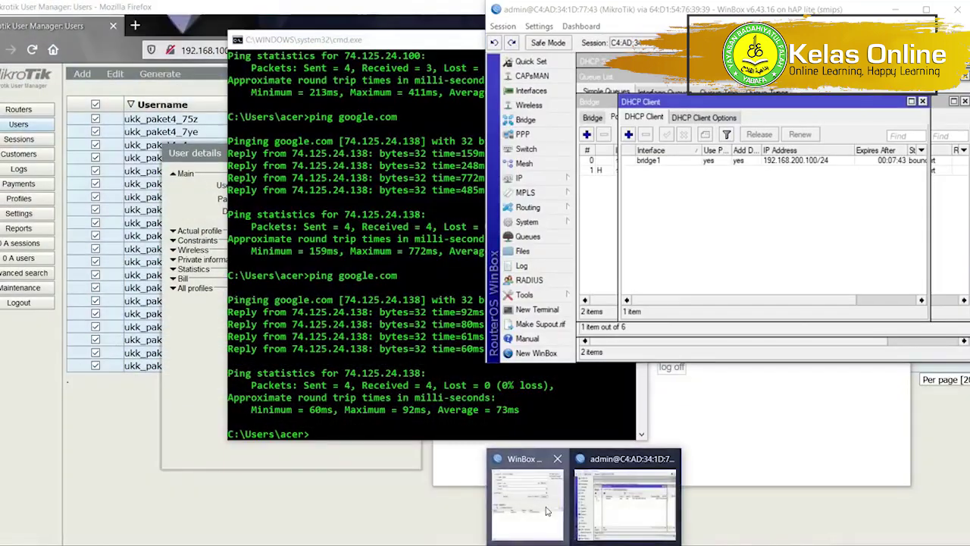
pyautogui.click(537, 494)
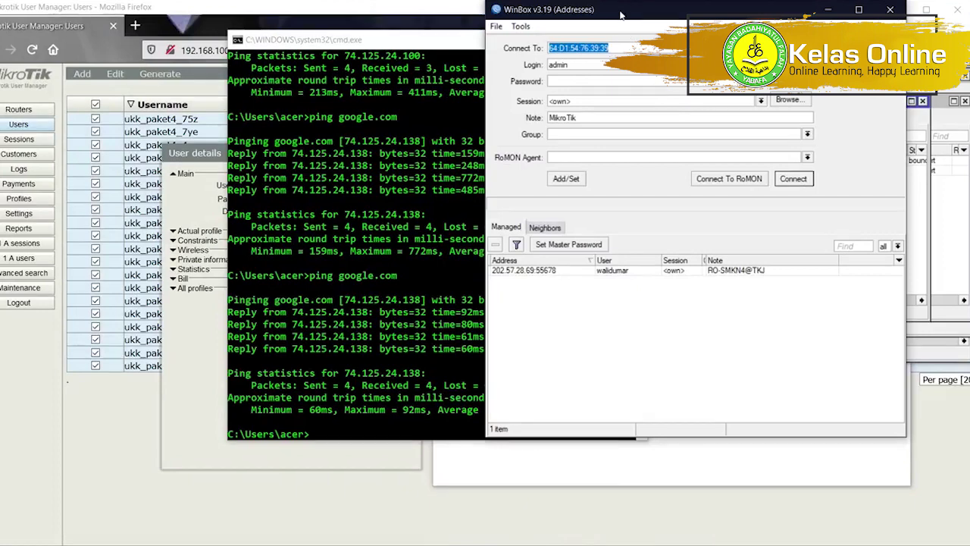
# Try connecting through RoMON, browse its neighbour lists, then disconnect from the RoMON agent.
pyautogui.moveTo(619, 14); pyautogui.dragTo(263, 91)
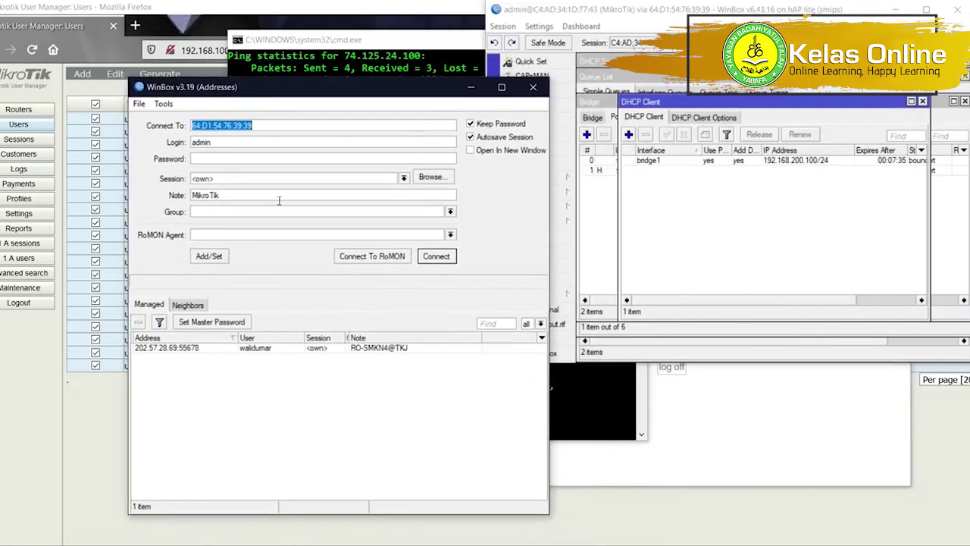
pyautogui.click(365, 260)
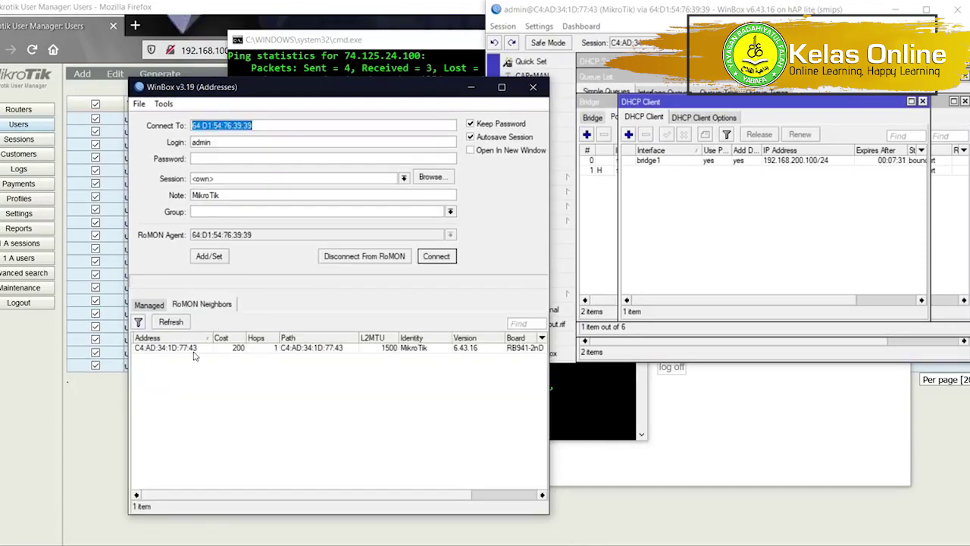
pyautogui.click(159, 305)
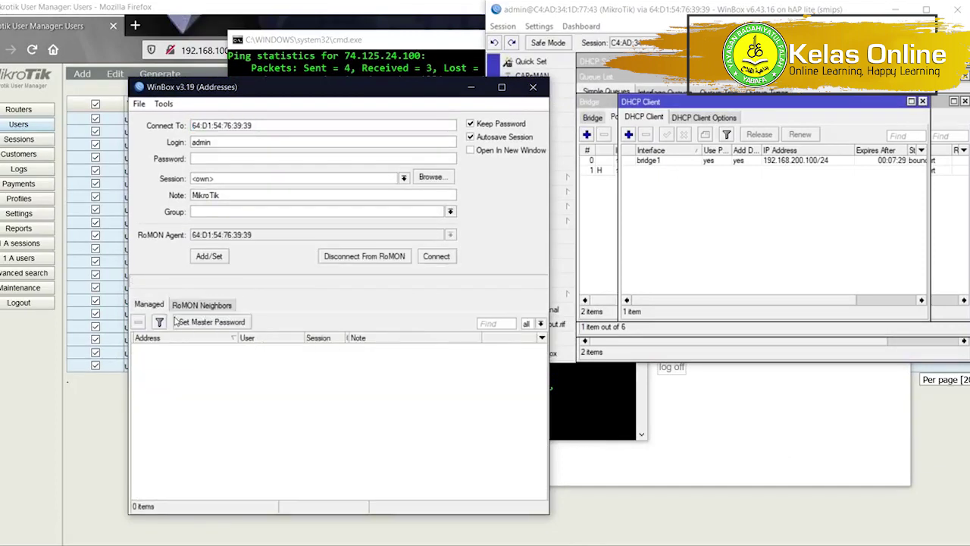
pyautogui.click(186, 306)
pyautogui.click(180, 323)
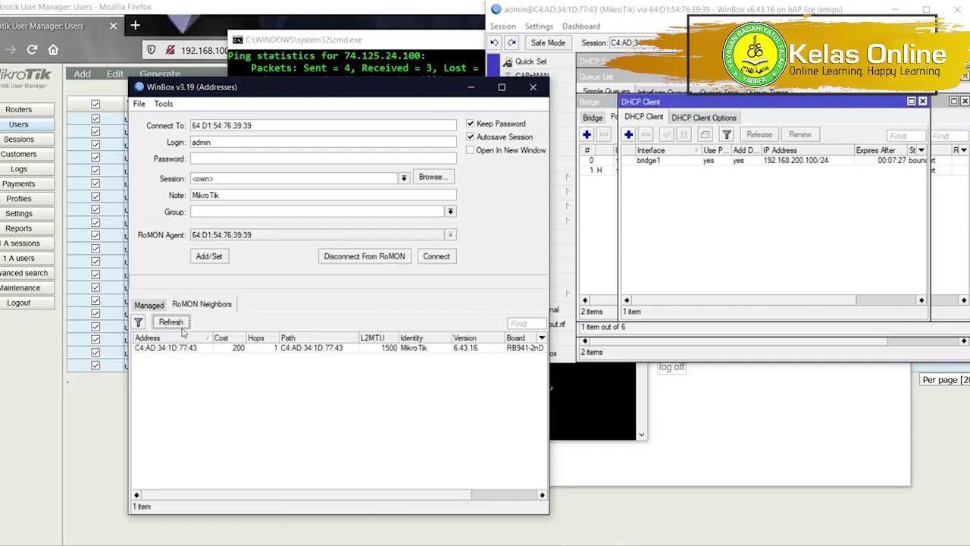
pyautogui.click(330, 256)
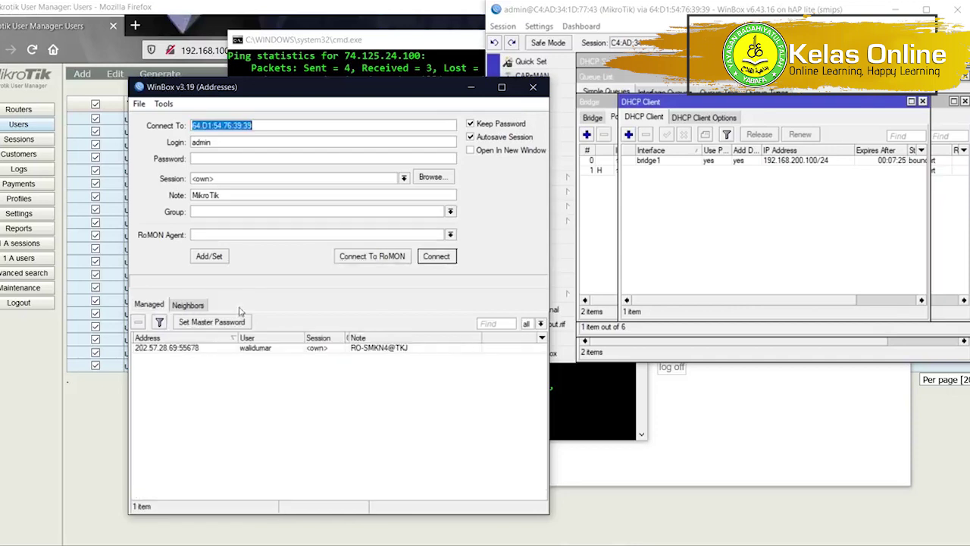
pyautogui.click(183, 306)
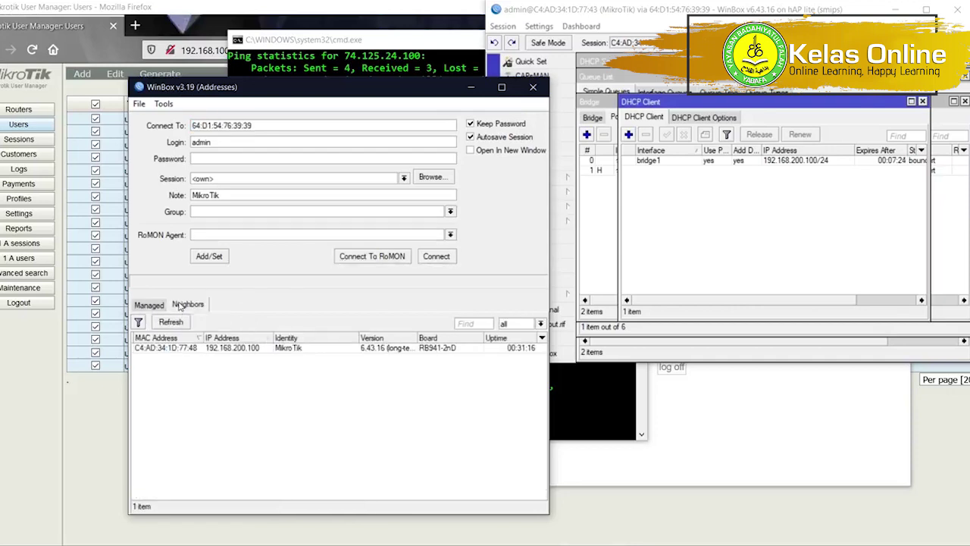
pyautogui.click(179, 347)
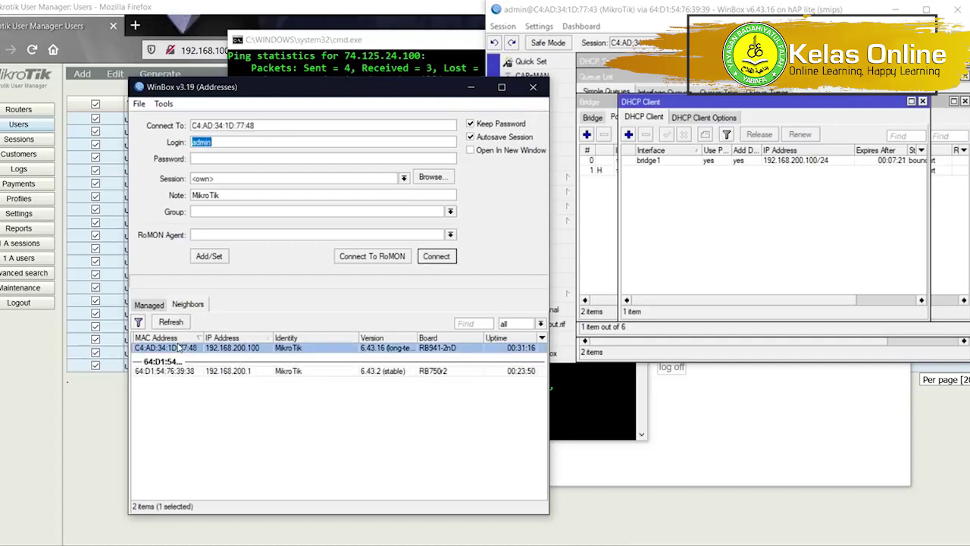
pyautogui.click(188, 370)
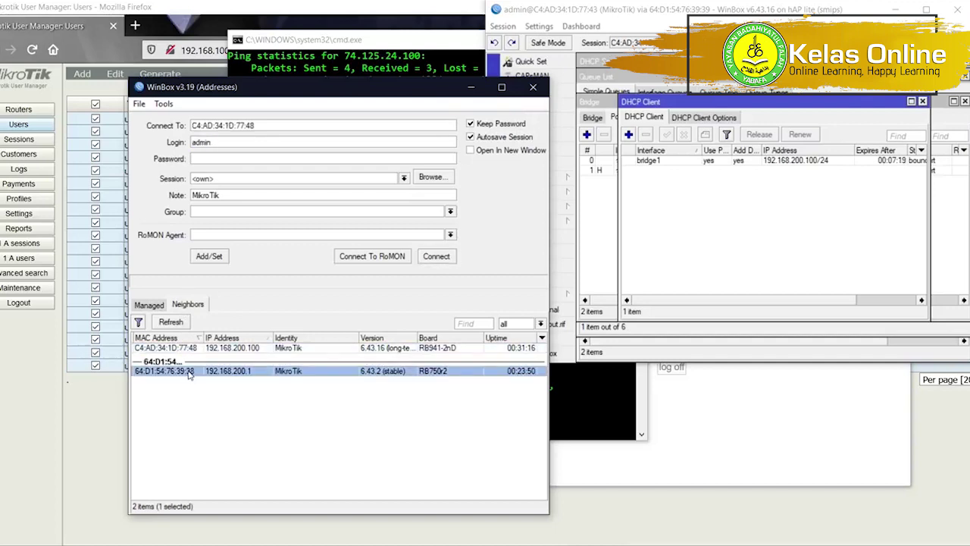
pyautogui.click(428, 257)
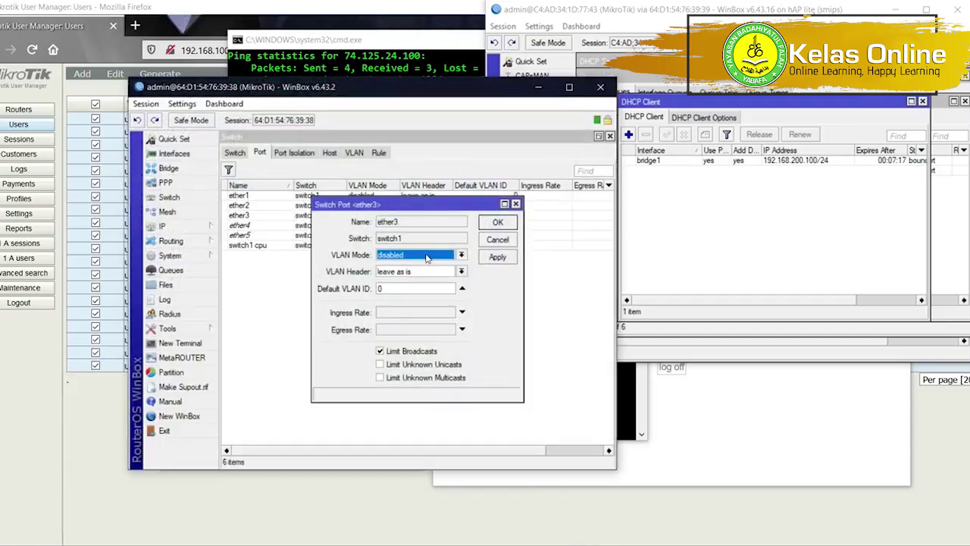
# Close the ether3 switch port settings and open IP > Firewall in a maximized session.
pyautogui.click(498, 239)
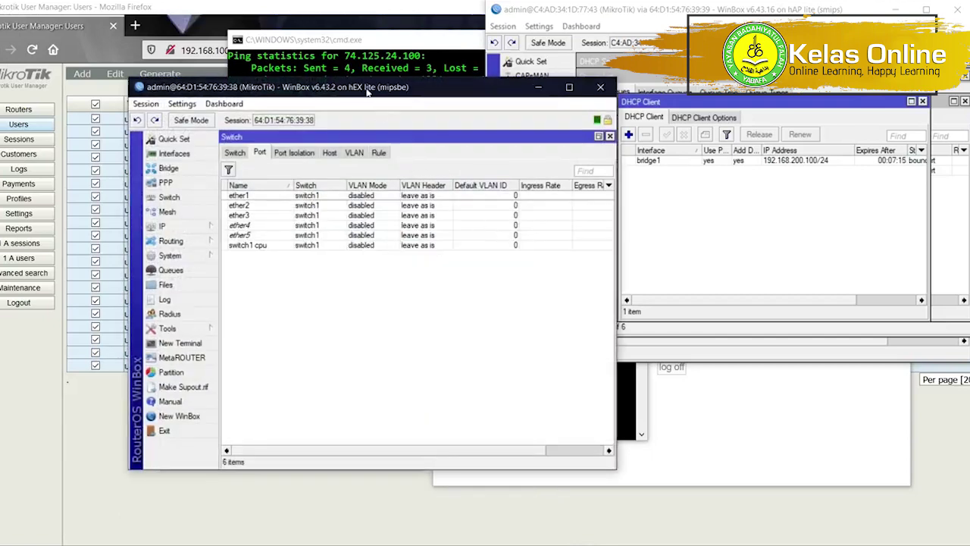
pyautogui.moveTo(365, 90); pyautogui.dragTo(259, 128)
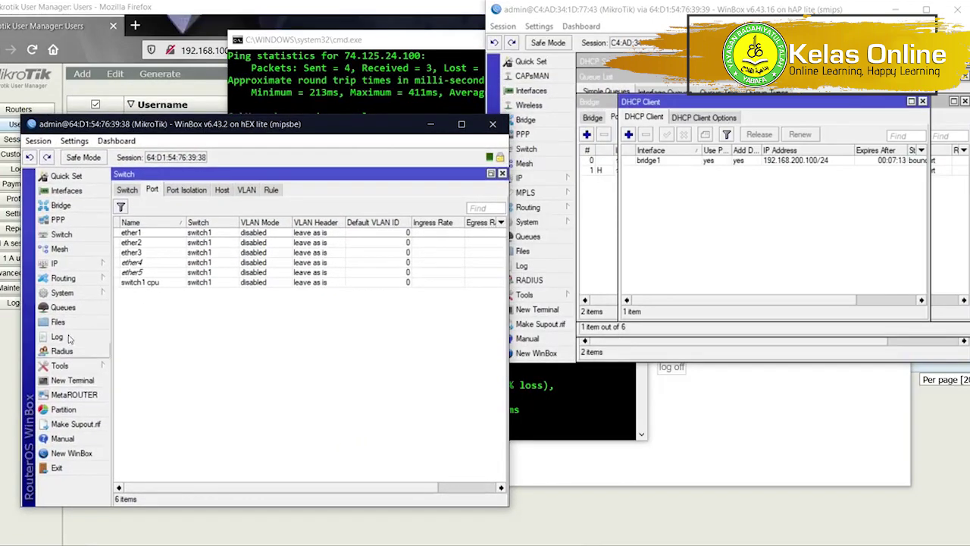
pyautogui.click(60, 263)
pyautogui.click(129, 304)
pyautogui.click(166, 190)
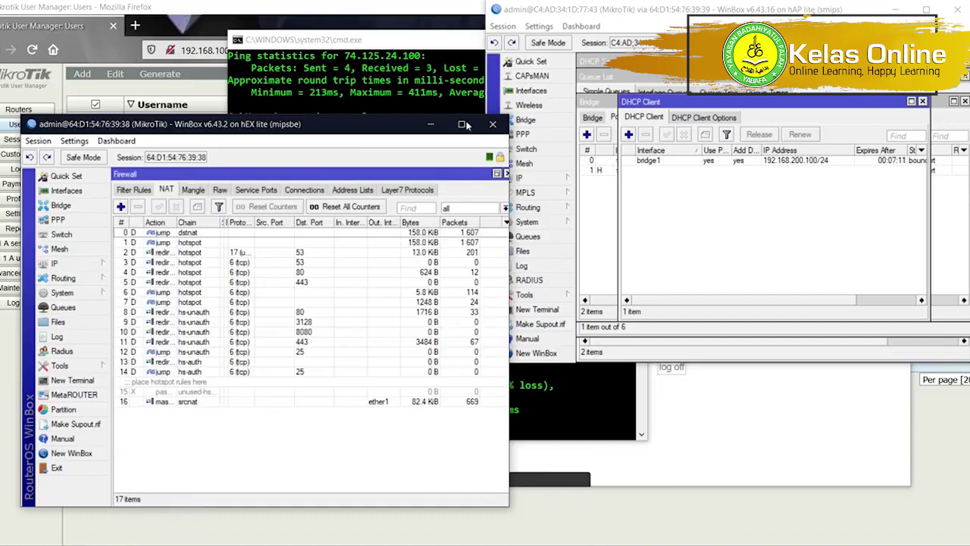
pyautogui.click(460, 124)
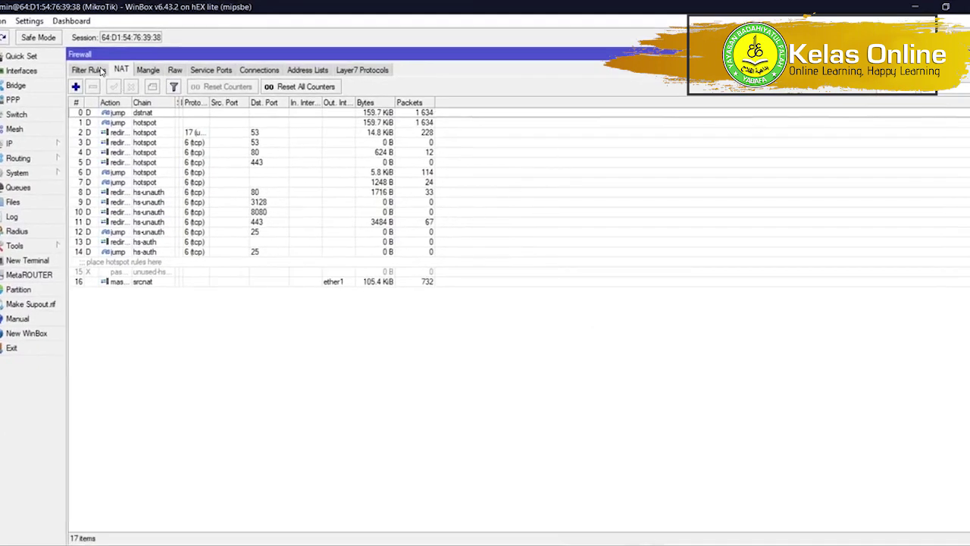
# Show Filter Rules, select the BLOKIR LINUX.ORG rules and widen the Src. Address column.
pyautogui.click(89, 69)
pyautogui.click(151, 280)
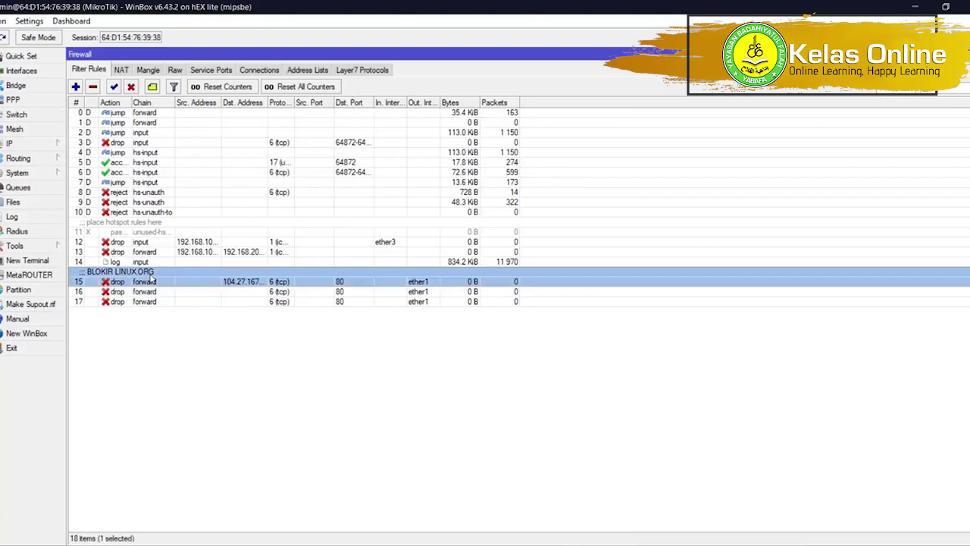
pyautogui.click(151, 242)
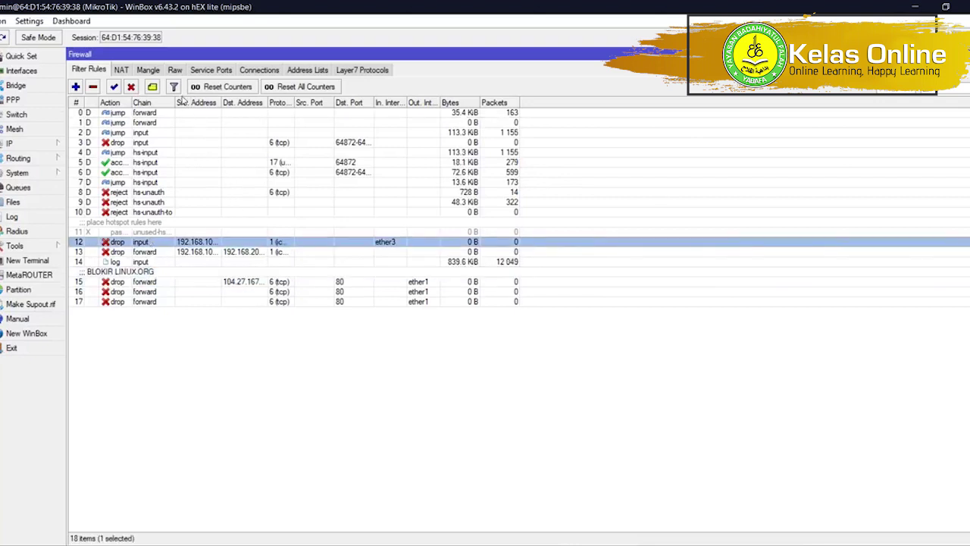
pyautogui.moveTo(220, 102); pyautogui.dragTo(345, 102)
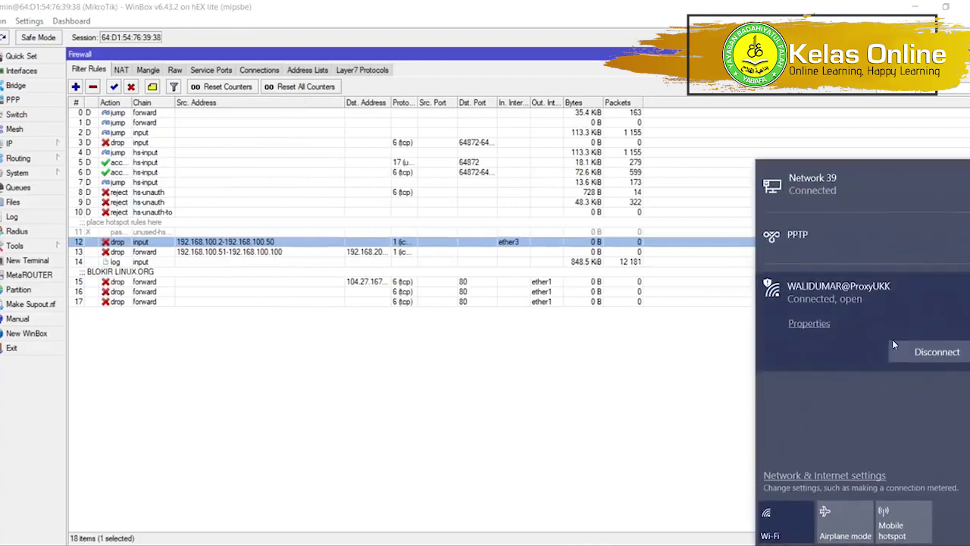
# Disconnect the laptop from Wi-Fi and move Command Prompt aside to reveal the rules.
pyautogui.click(909, 351)
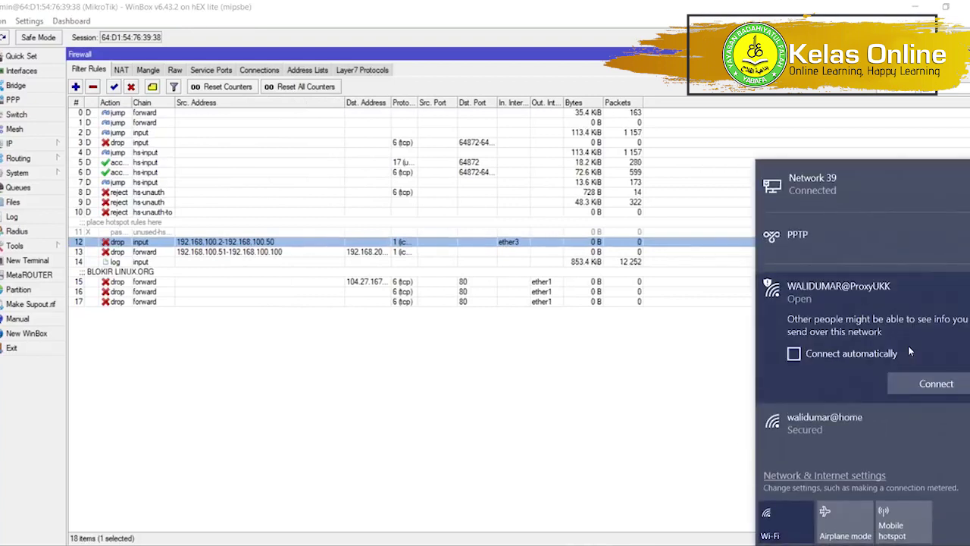
pyautogui.click(660, 394)
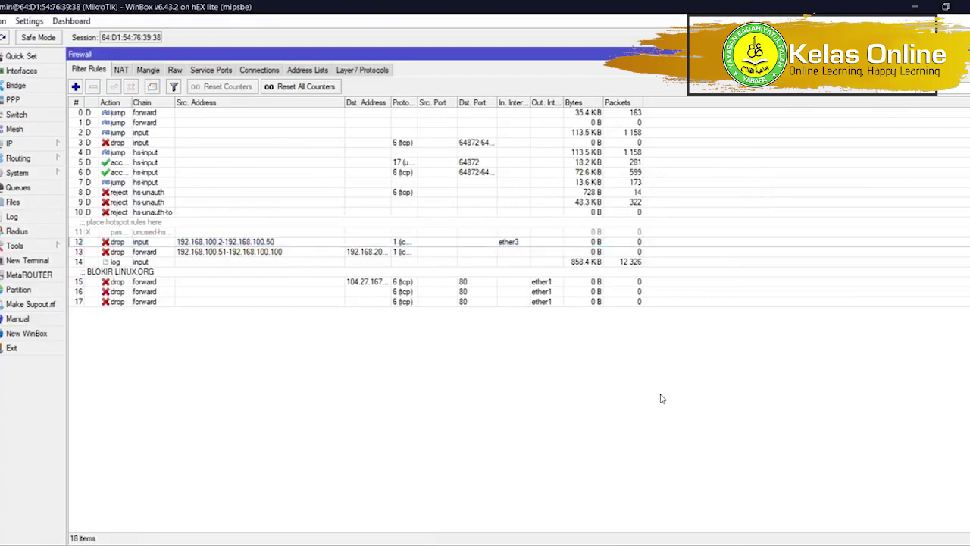
pyautogui.click(711, 544)
pyautogui.moveTo(443, 39); pyautogui.dragTo(808, 63)
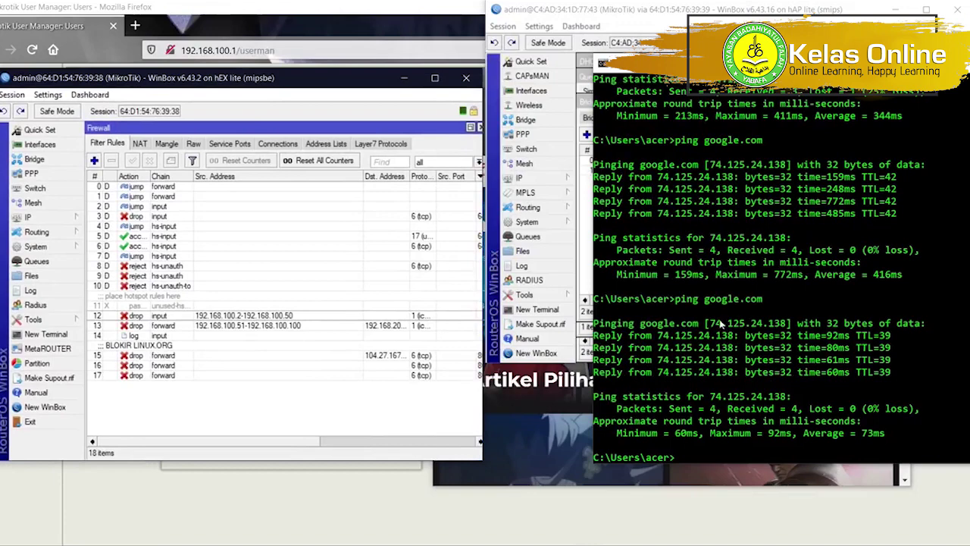
# Run ipconfig to list the PC's adapter addresses.
pyautogui.click(721, 325)
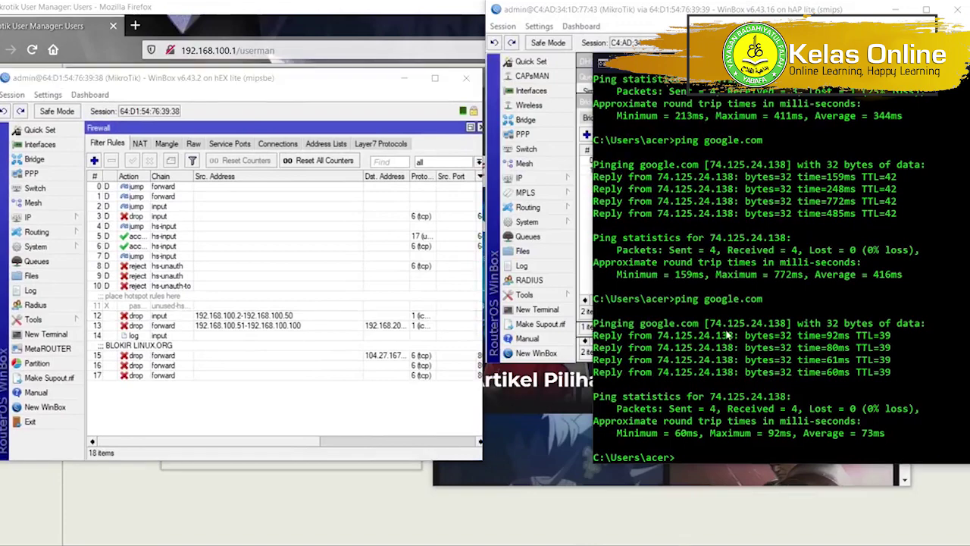
pyautogui.write('ipconfig')
pyautogui.press('Return')
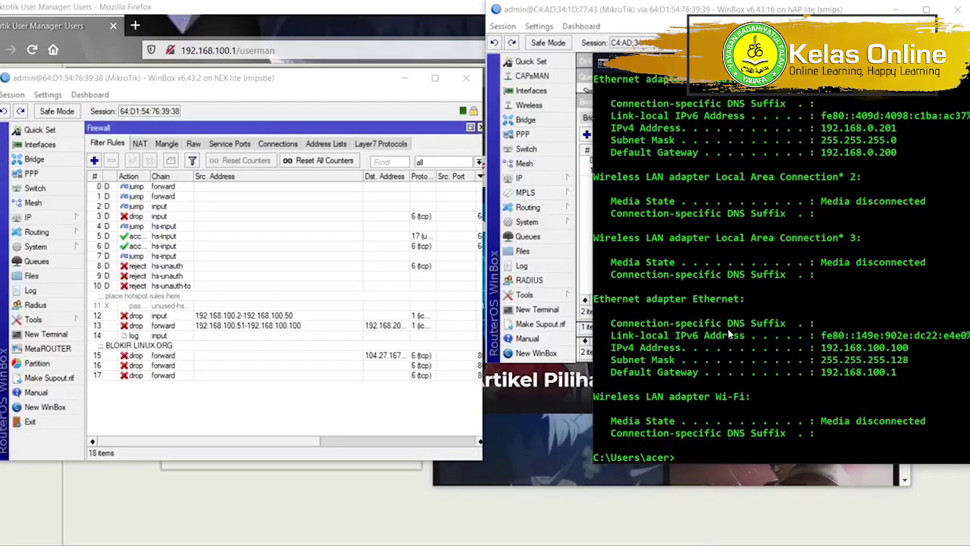
# Ping 192.168.200.1 and widen the Firewall window to show Bytes and Packets columns.
pyautogui.write('ping')
pyautogui.moveTo(410, 176); pyautogui.dragTo(447, 177)
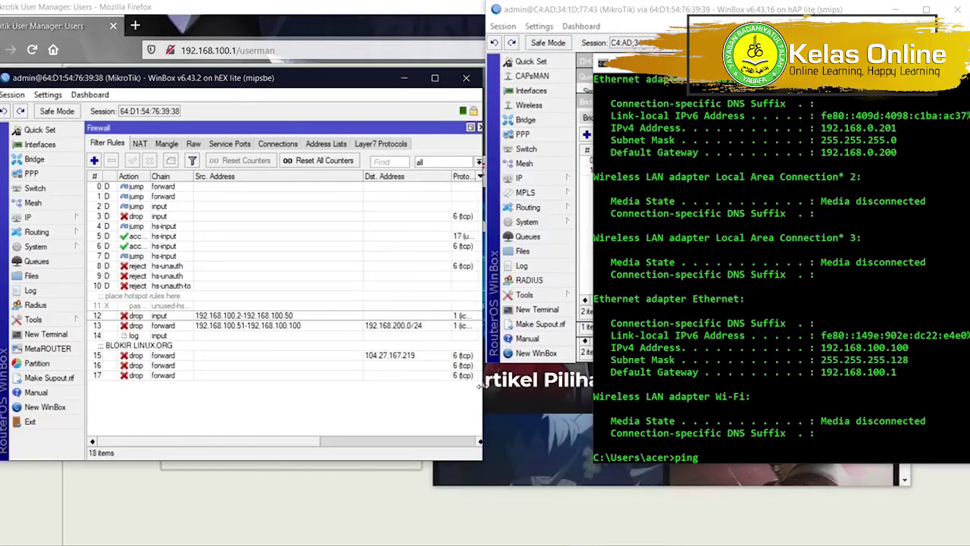
pyautogui.moveTo(480, 391); pyautogui.dragTo(725, 376)
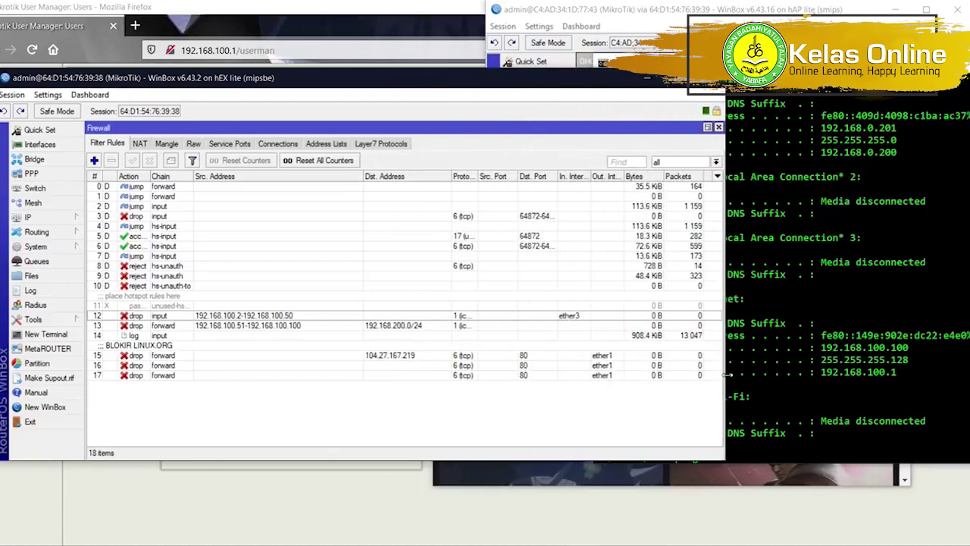
pyautogui.click(770, 353)
pyautogui.write('ping 192')
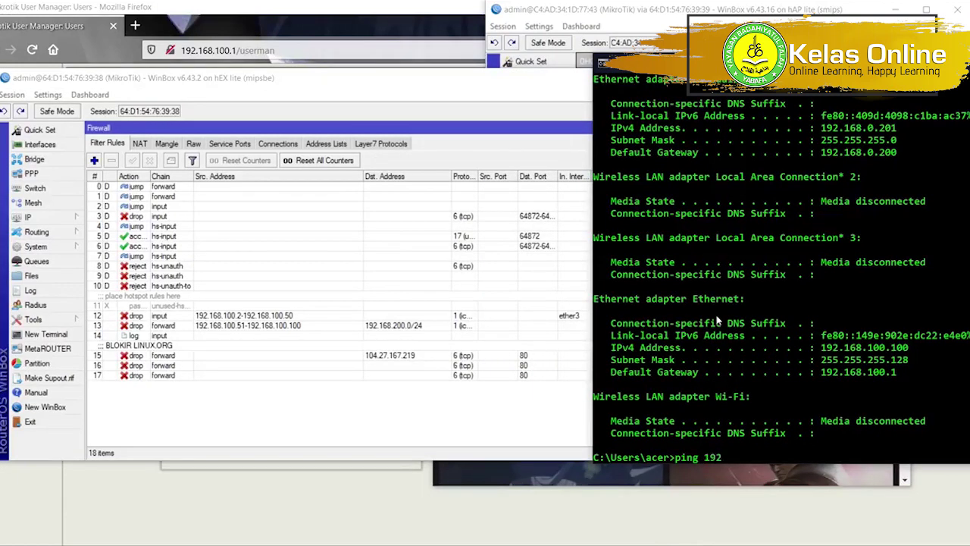
pyautogui.write('.168')
pyautogui.press('BackSpace')
pyautogui.write('68.200.1')
pyautogui.press('Return')
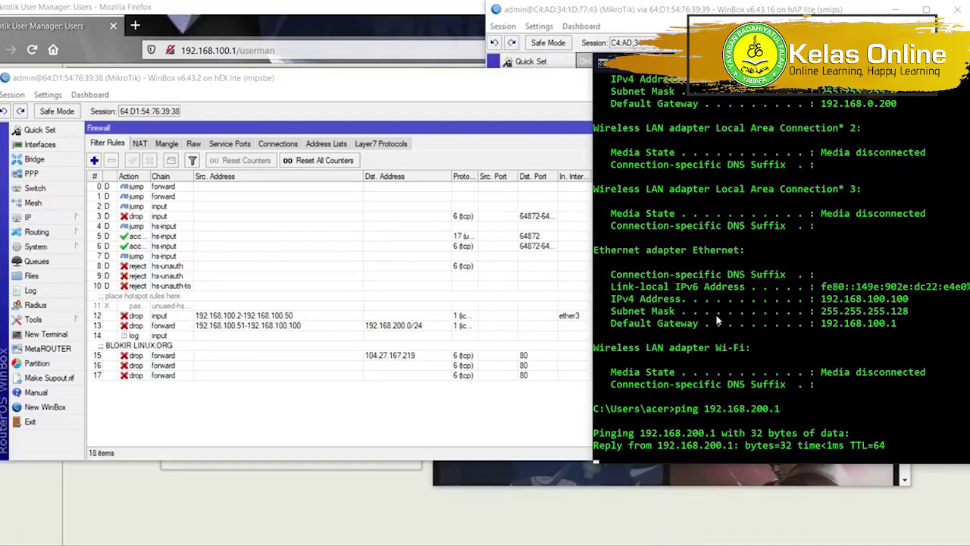
pyautogui.moveTo(588, 213); pyautogui.dragTo(837, 242)
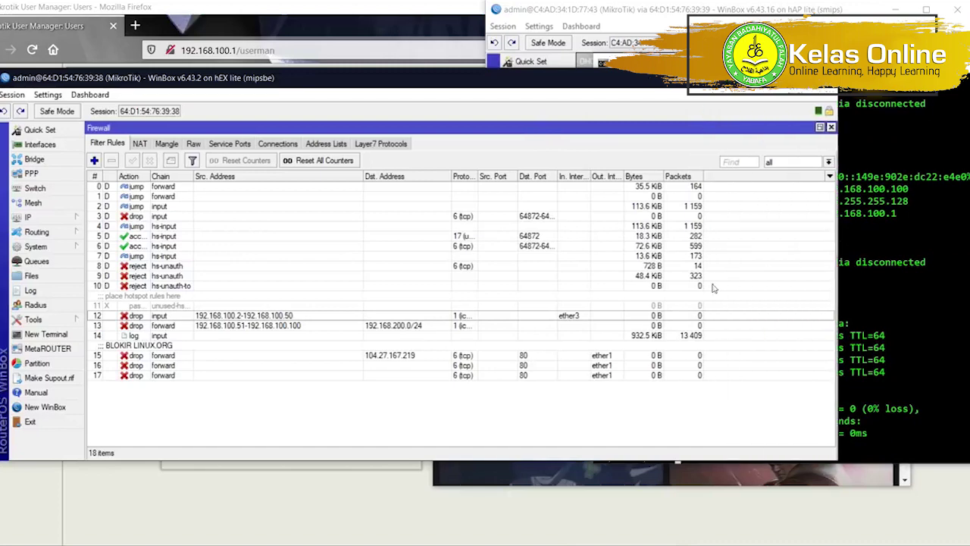
pyautogui.click(634, 340)
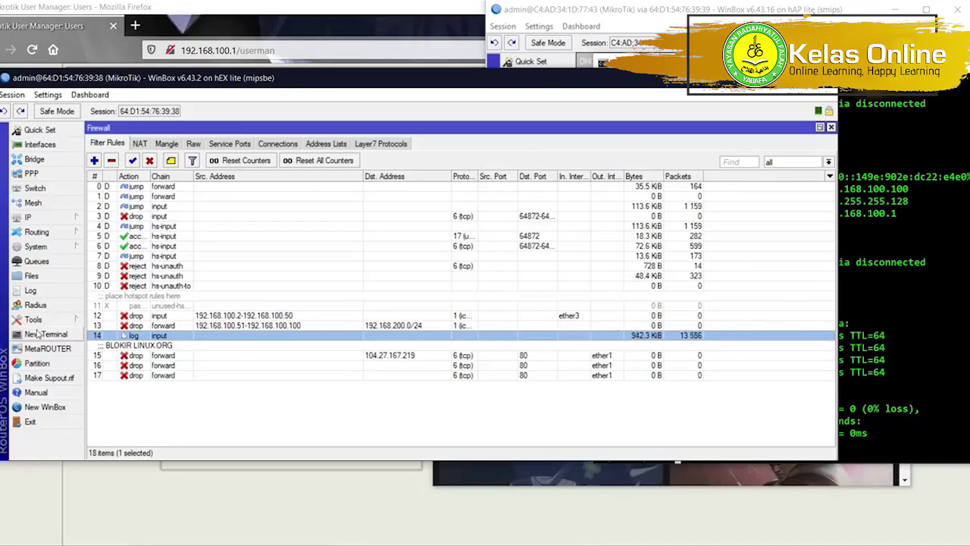
pyautogui.click(31, 290)
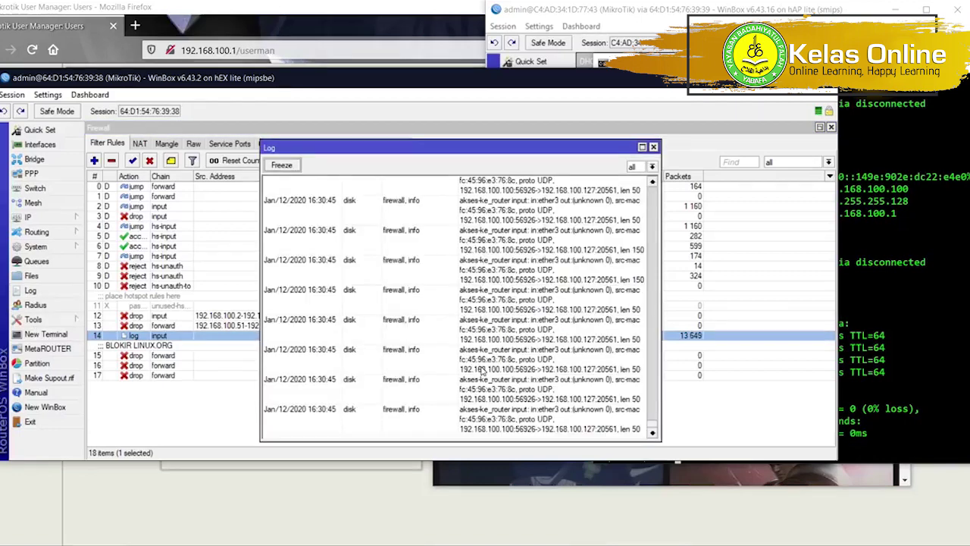
pyautogui.click(653, 146)
pyautogui.click(427, 325)
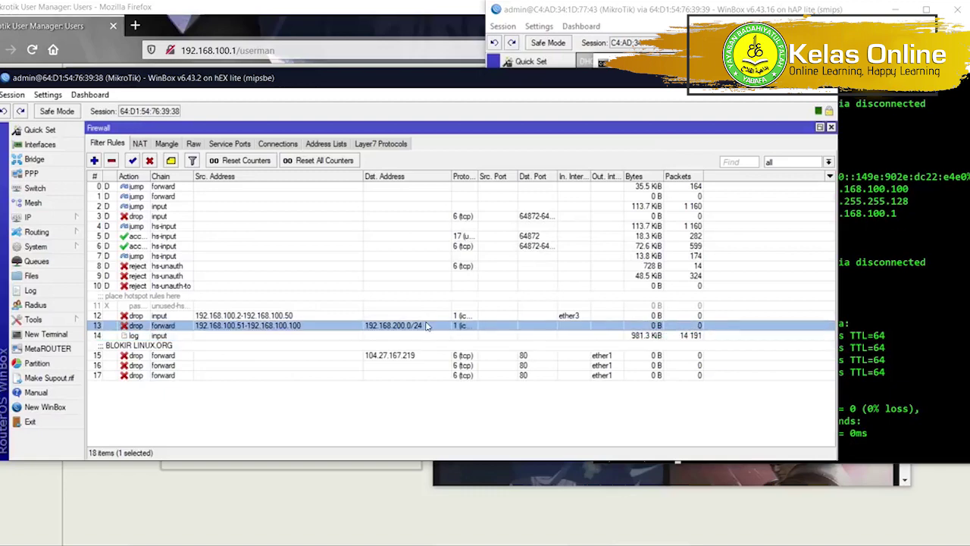
pyautogui.click(277, 317)
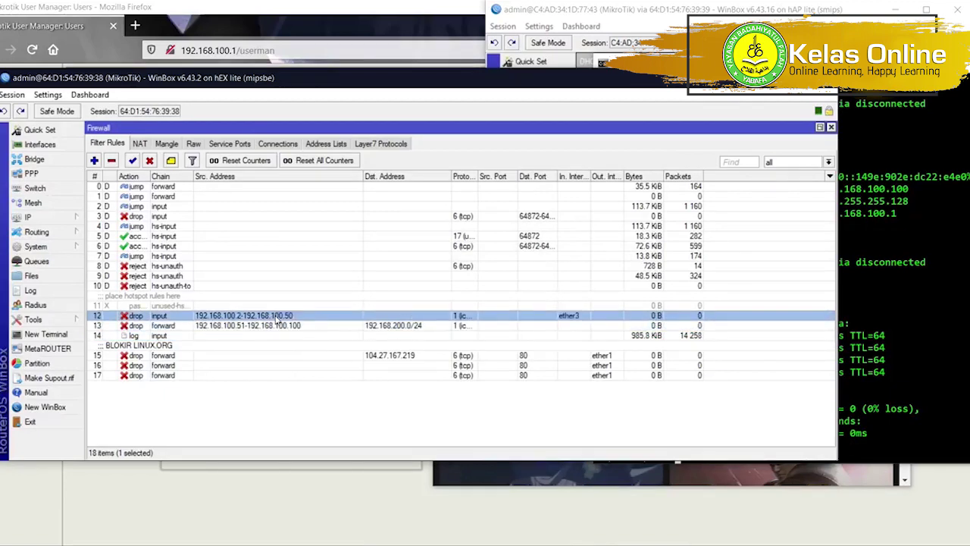
pyautogui.click(870, 324)
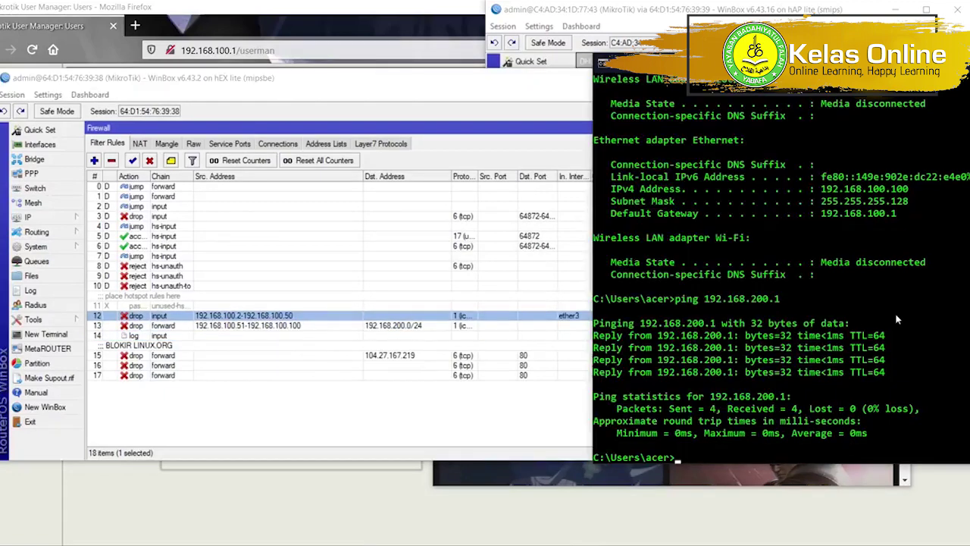
pyautogui.click(362, 327)
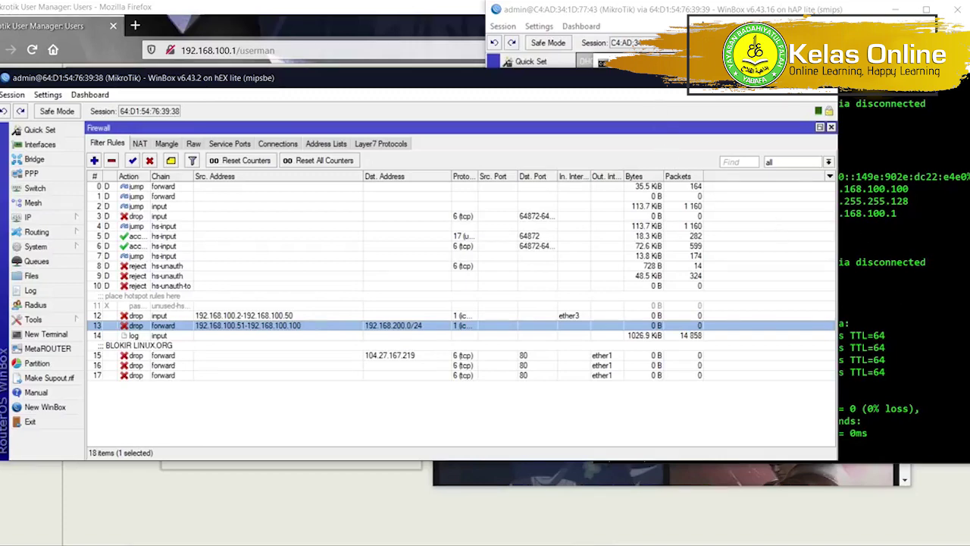
pyautogui.click(682, 44)
# Open the hAP lite's Wireless Registration table and read the client's Last IP, 192.168.200.98.
pyautogui.click(561, 180)
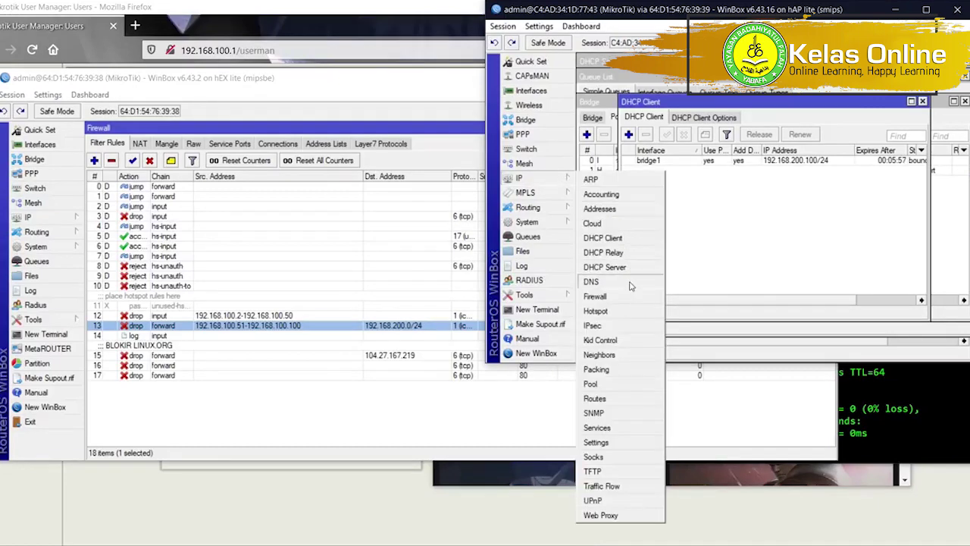
pyautogui.click(534, 95)
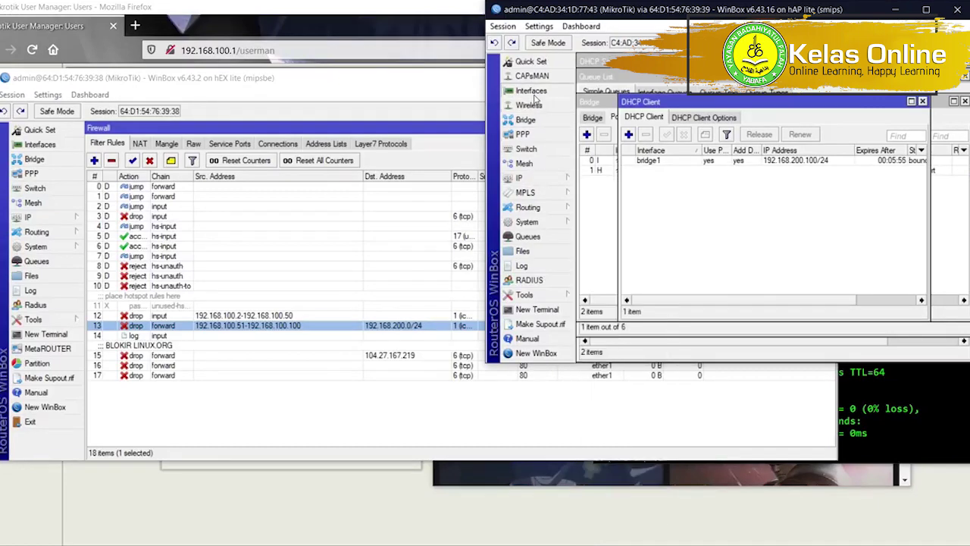
pyautogui.click(536, 107)
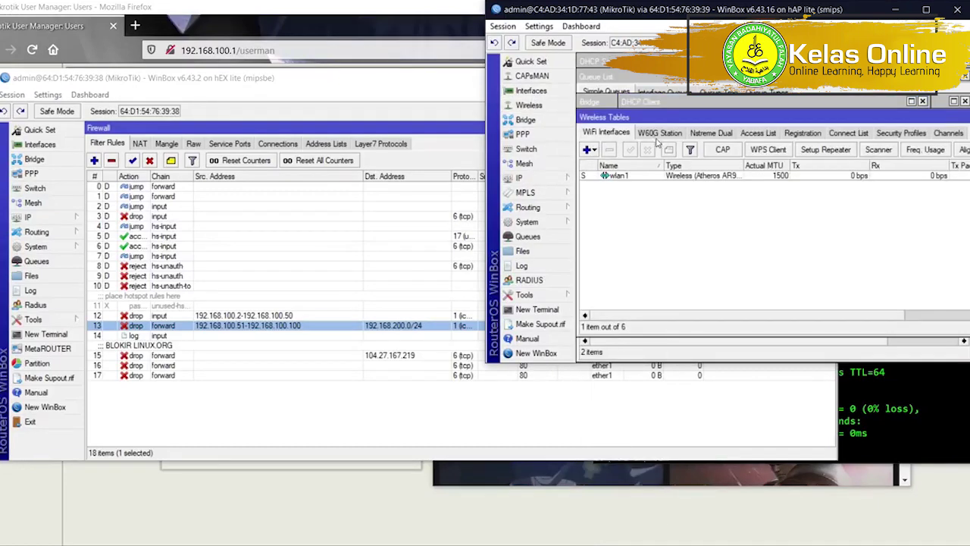
pyautogui.click(800, 134)
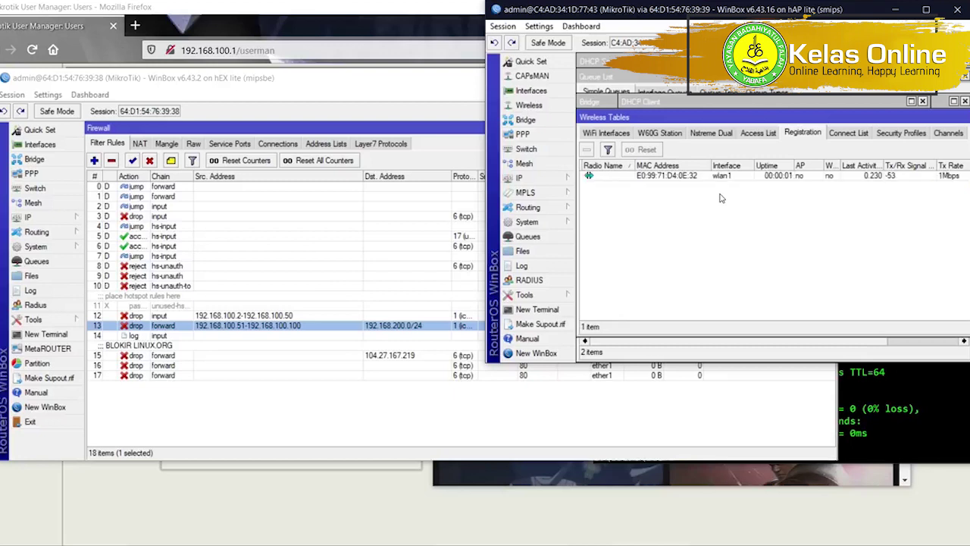
pyautogui.doubleClick(727, 176)
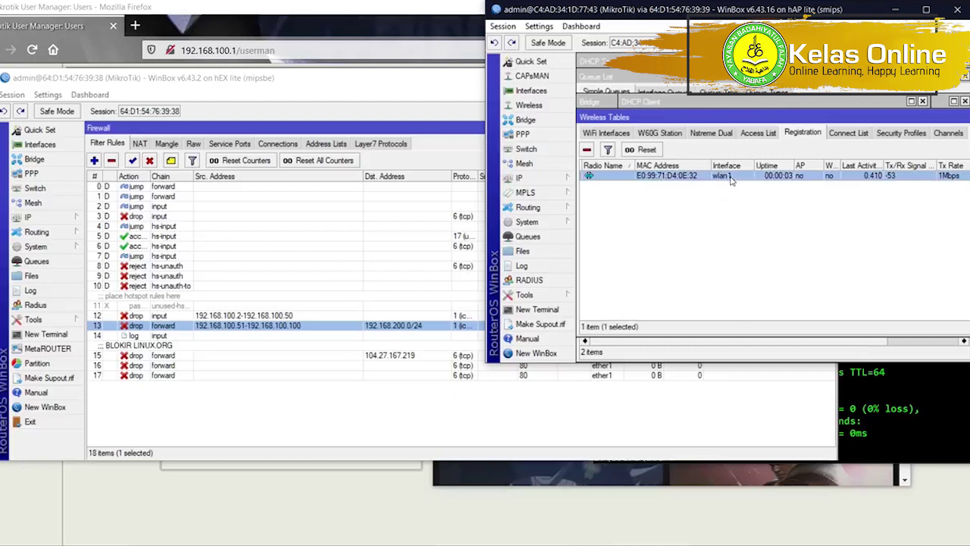
pyautogui.click(694, 82)
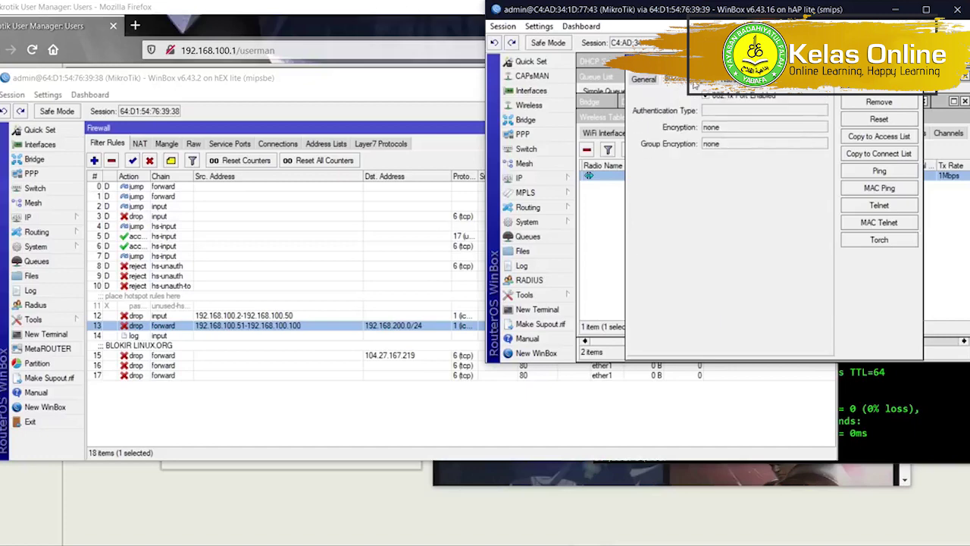
pyautogui.click(642, 78)
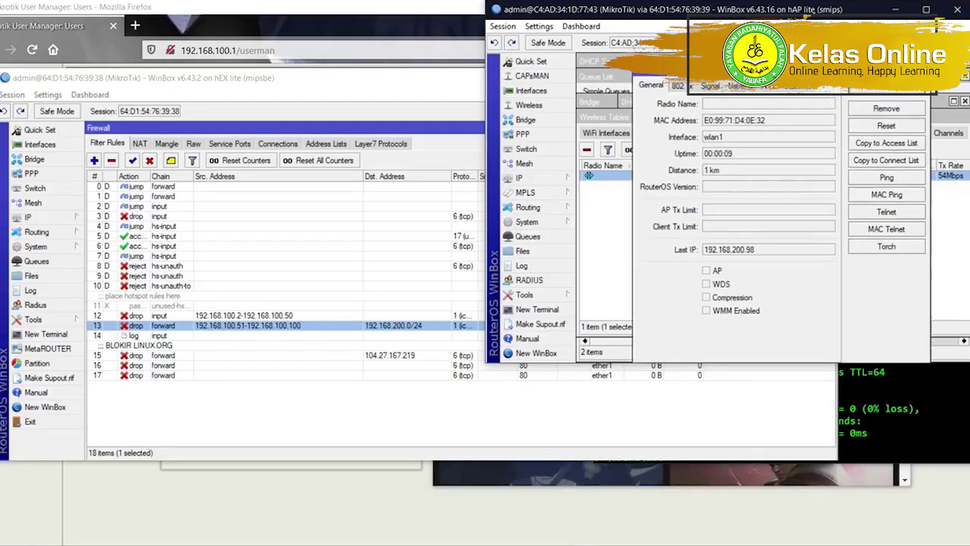
# Ping 192.168.200.98, which now returns Destination host unreachable.
pyautogui.click(933, 428)
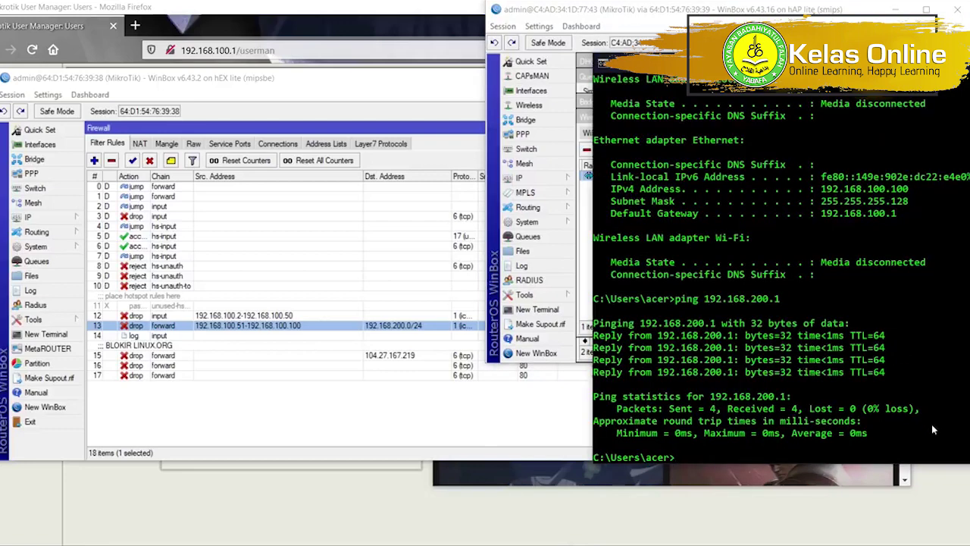
pyautogui.press('Up')
pyautogui.press('BackSpace')
pyautogui.write('98')
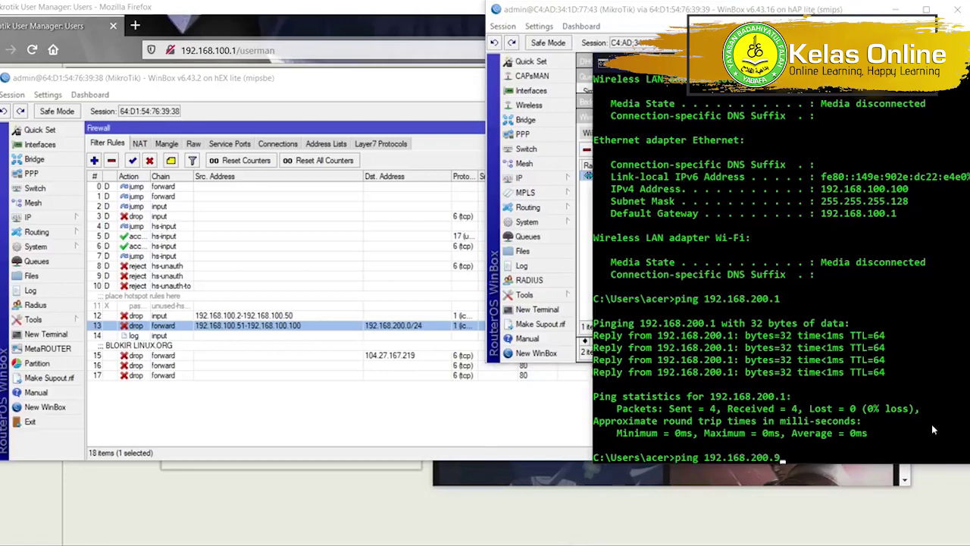
pyautogui.press('Return')
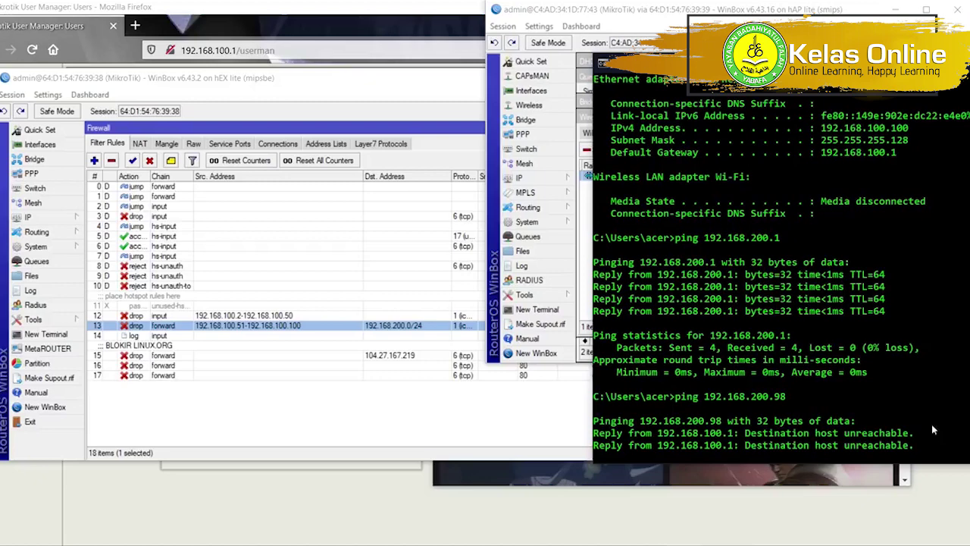
pyautogui.click(632, 362)
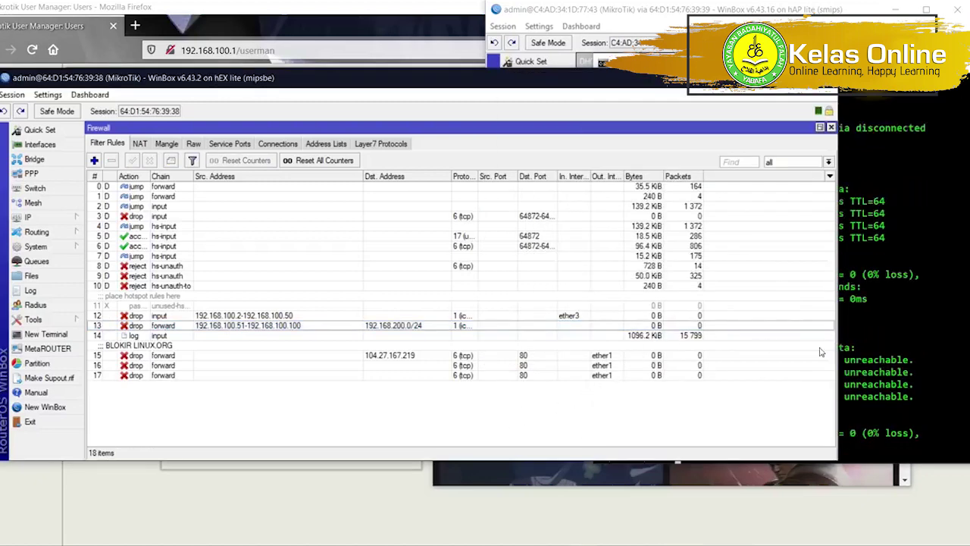
# Ping 192.168.200.1 again, then stop it with Ctrl+C.
pyautogui.click(896, 353)
pyautogui.press('Up')
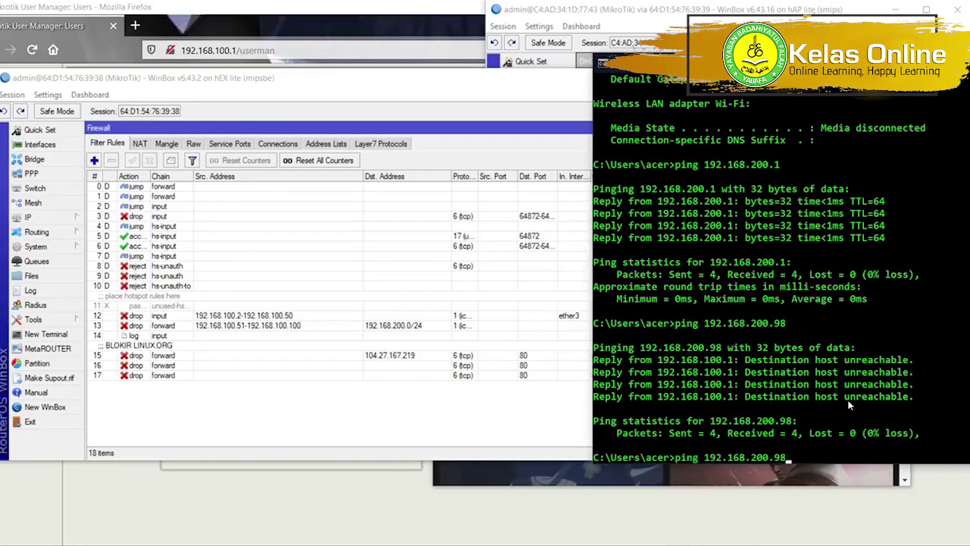
pyautogui.press('BackSpace')
pyautogui.write('1')
pyautogui.press('Return')
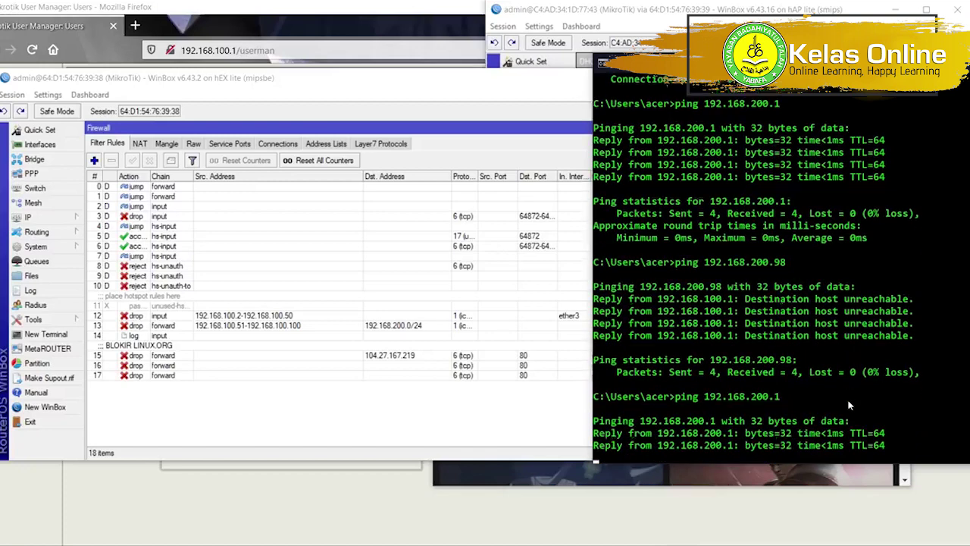
pyautogui.hotkey('ctrl', 'c')
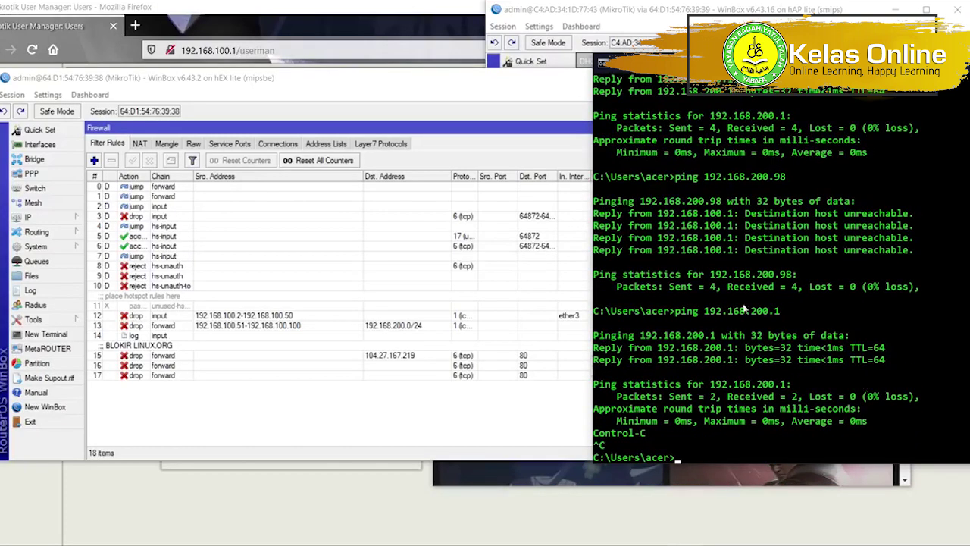
# Start a continuous ping -t to 192.168.200.98.
pyautogui.moveTo(368, 82); pyautogui.dragTo(656, 217)
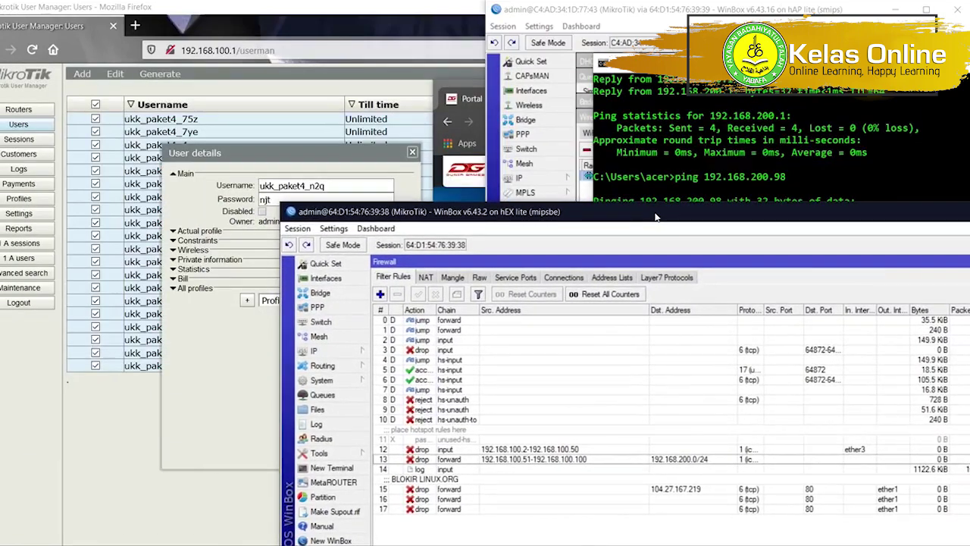
pyautogui.click(670, 203)
pyautogui.press('Up')
pyautogui.press('Up')
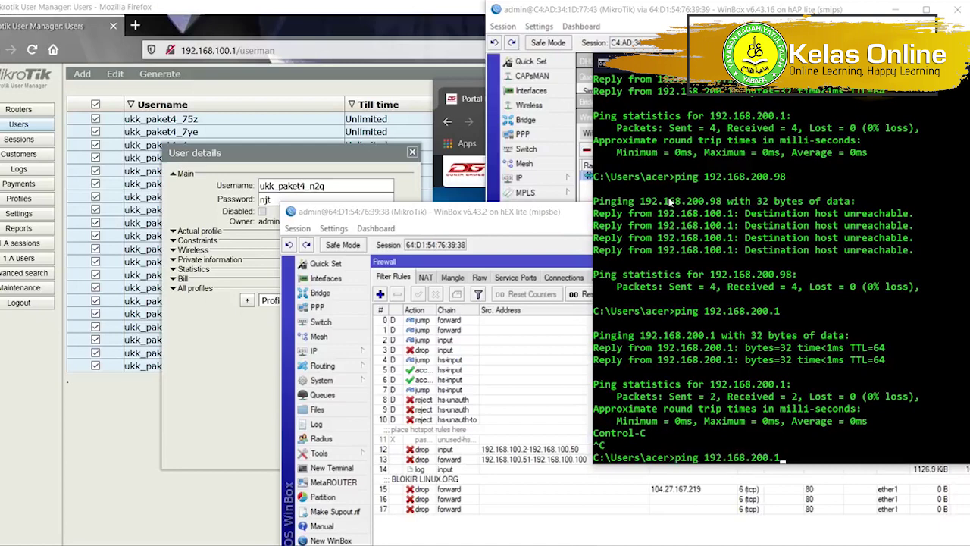
pyautogui.write('-t')
pyautogui.press('Return')
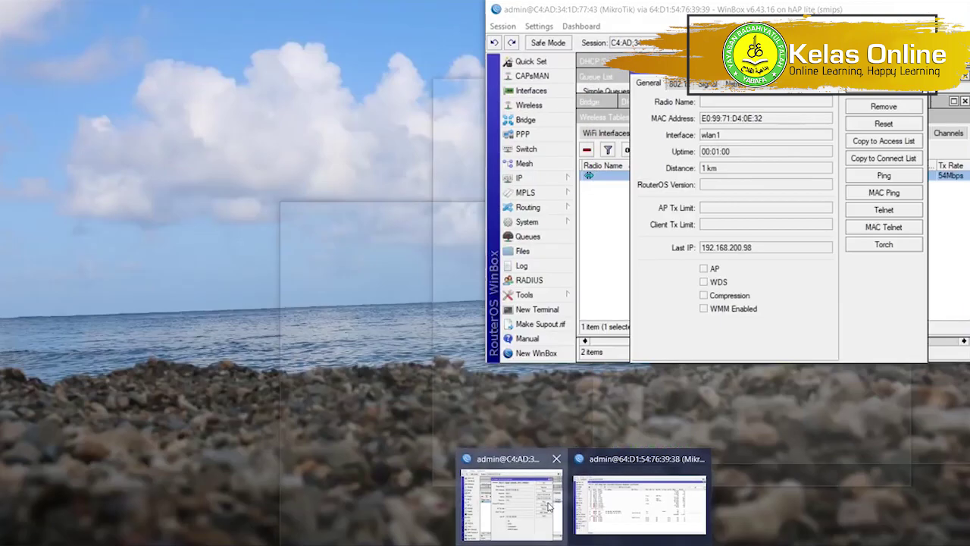
# View the hEX's active hotspot sessions, check the ping output, and return to the firewall rules.
pyautogui.click(513, 496)
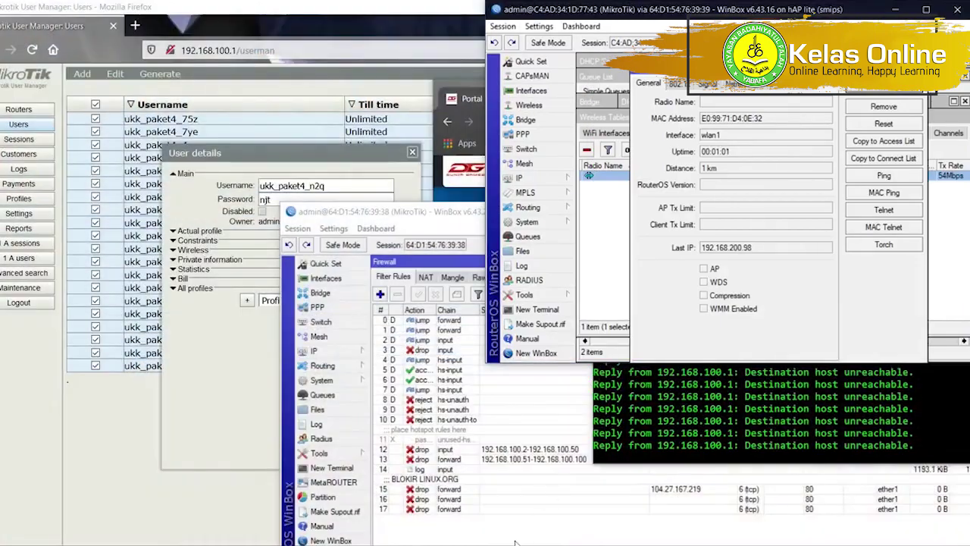
pyautogui.click(515, 498)
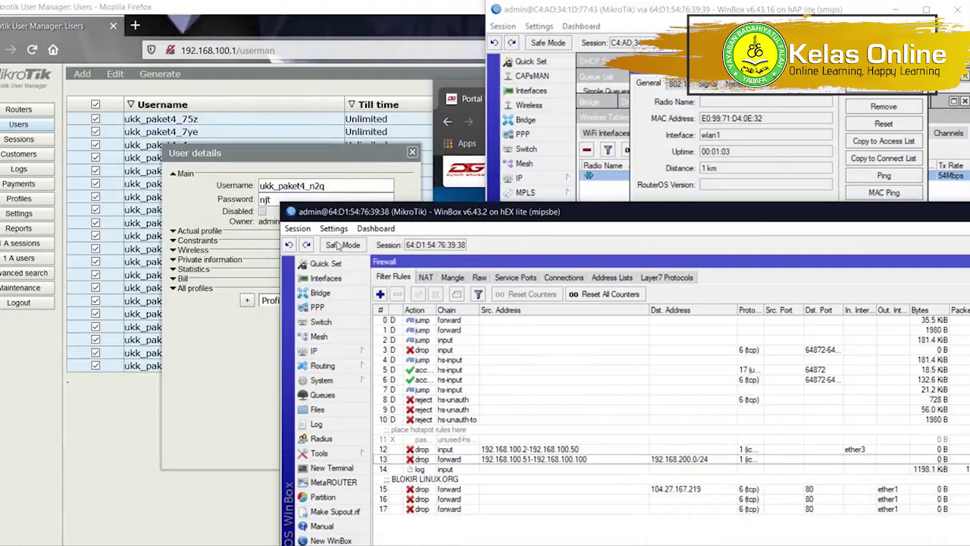
pyautogui.moveTo(388, 206); pyautogui.dragTo(175, 96)
pyautogui.click(144, 241)
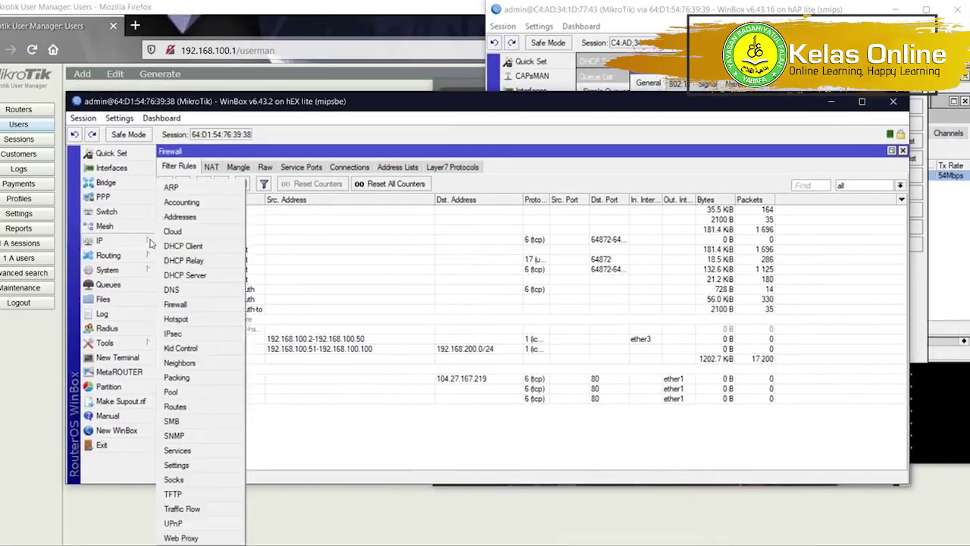
pyautogui.click(189, 319)
pyautogui.click(444, 224)
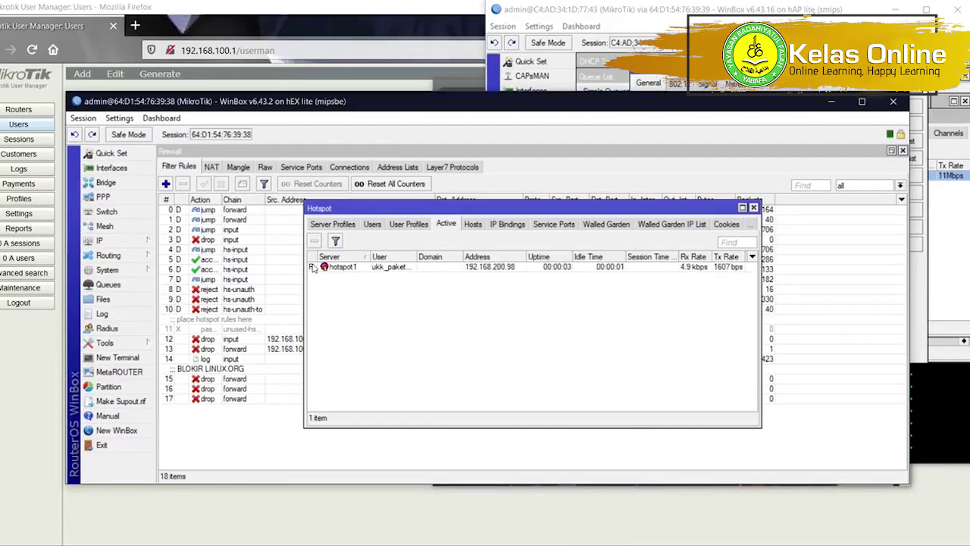
pyautogui.click(935, 371)
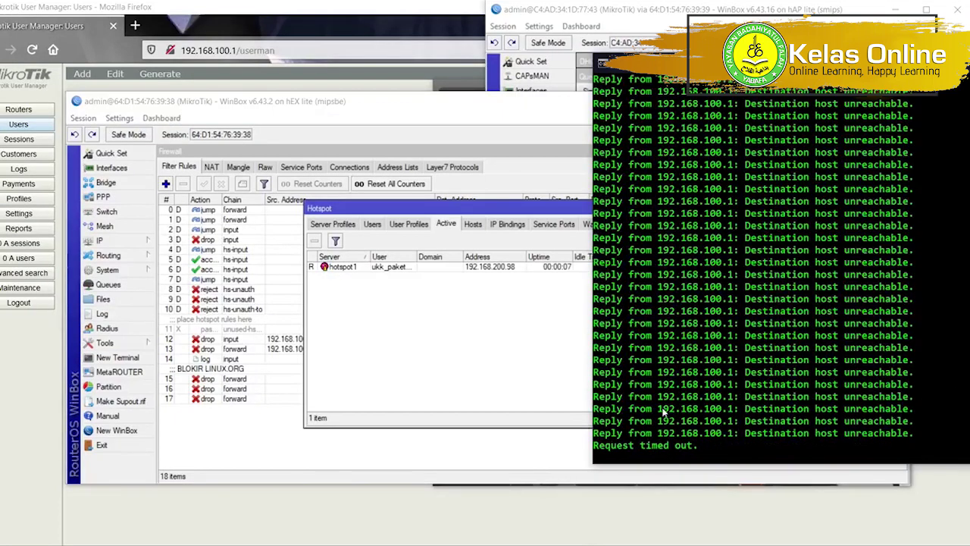
pyautogui.click(273, 453)
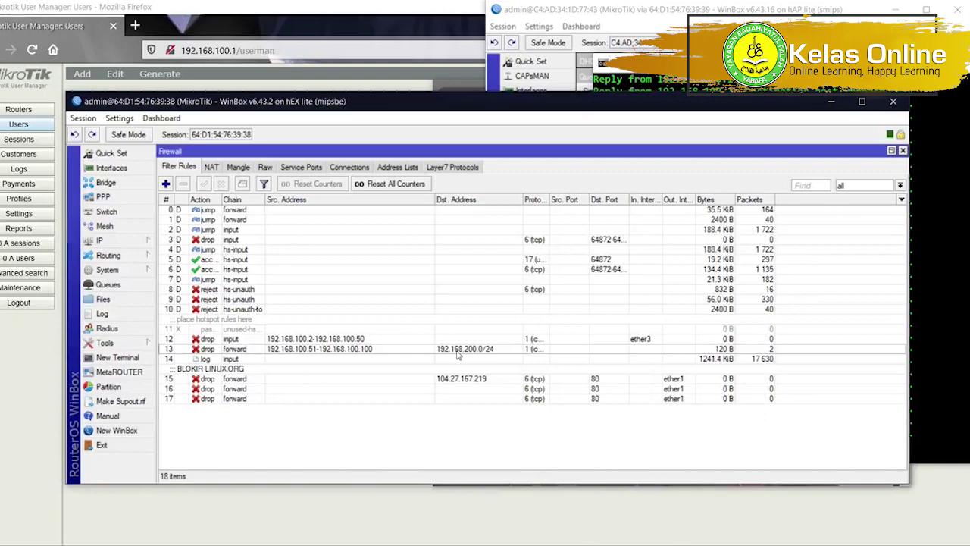
# Check counters on rules 13 and 12, then stop the ping to 192.168.200.98 with Ctrl+C.
pyautogui.click(692, 349)
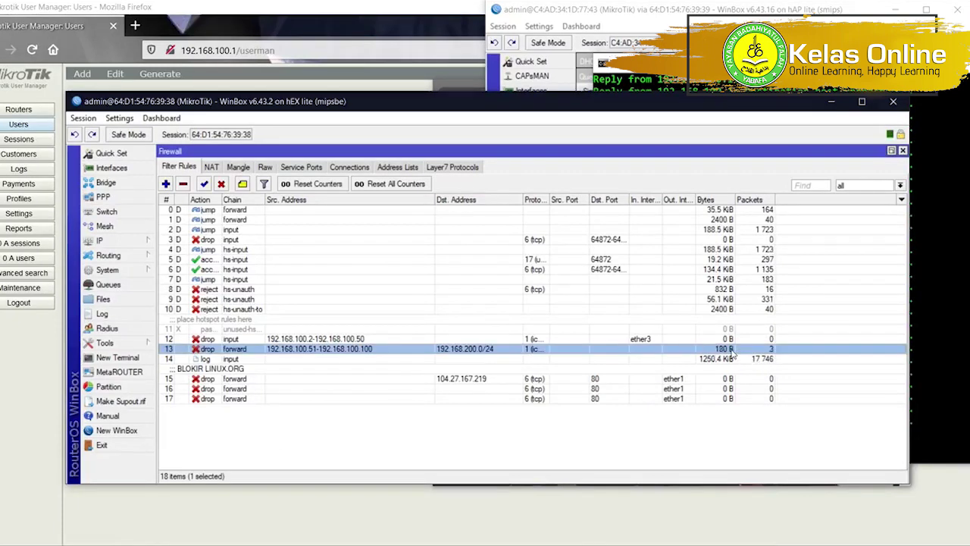
pyautogui.click(382, 340)
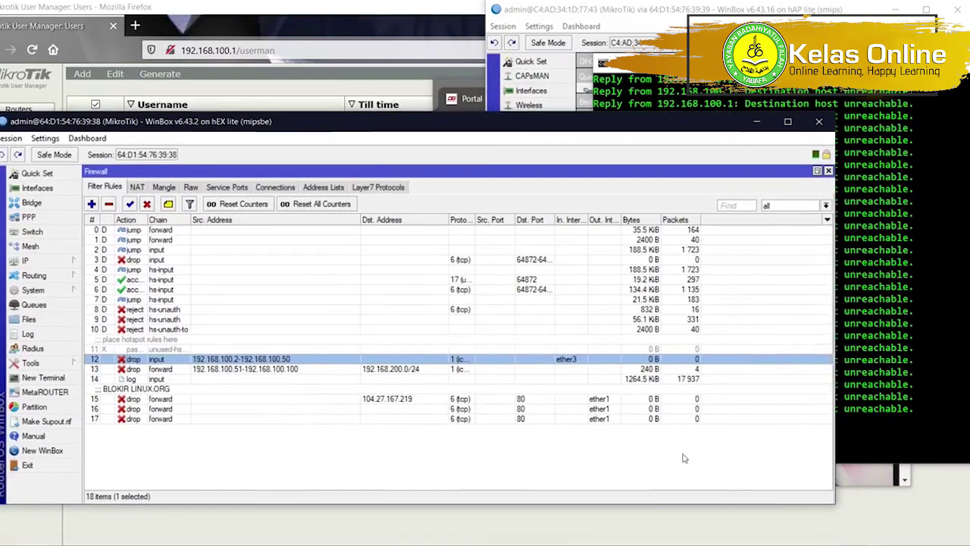
pyautogui.hotkey('alt', 'Tab')
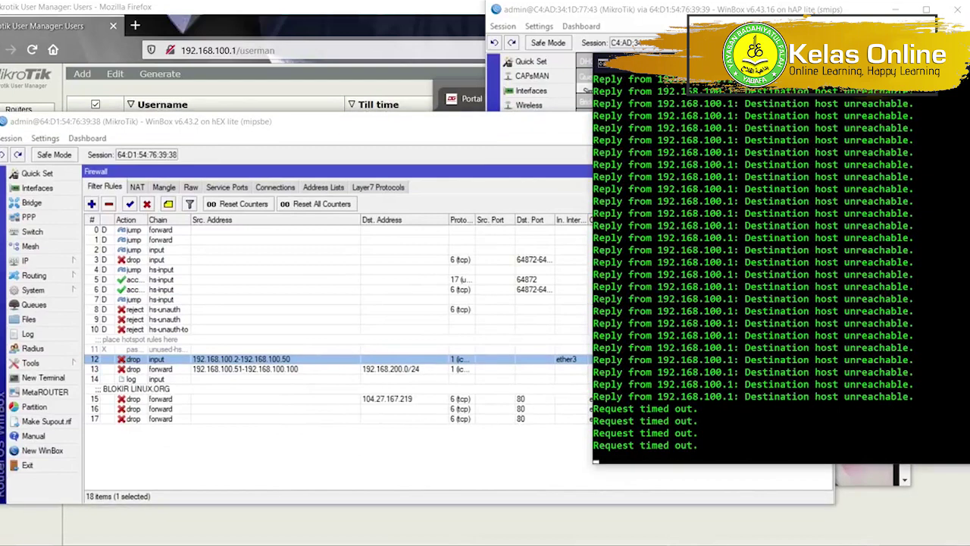
pyautogui.click(215, 358)
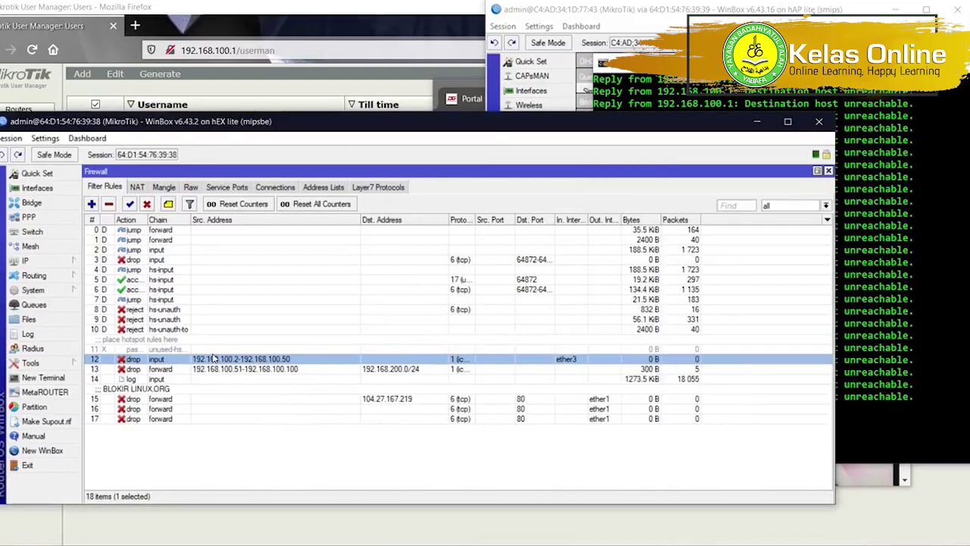
pyautogui.hotkey('ctrl', 'c')
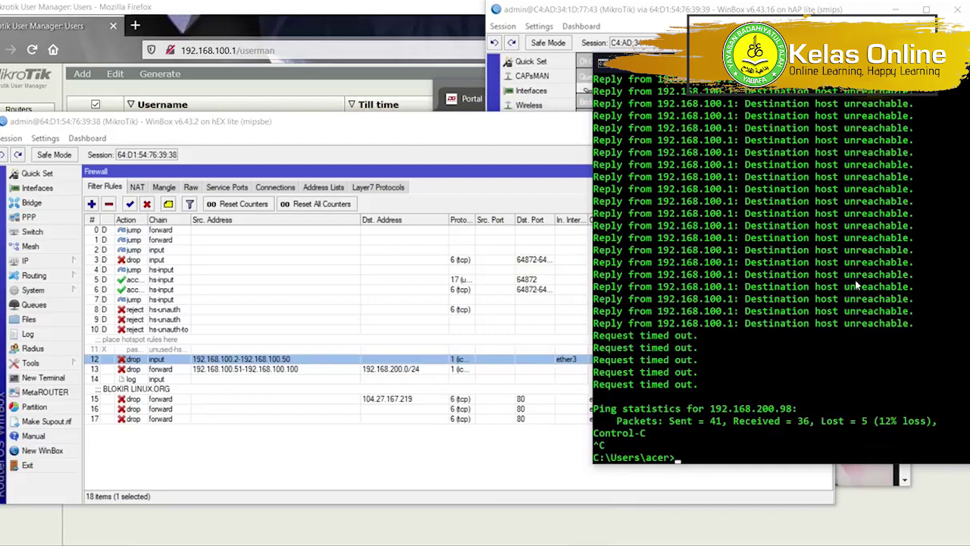
# Run ipconfig and open the Ethernet adapter's IPv4 properties.
pyautogui.write('ipconfig')
pyautogui.press('Return')
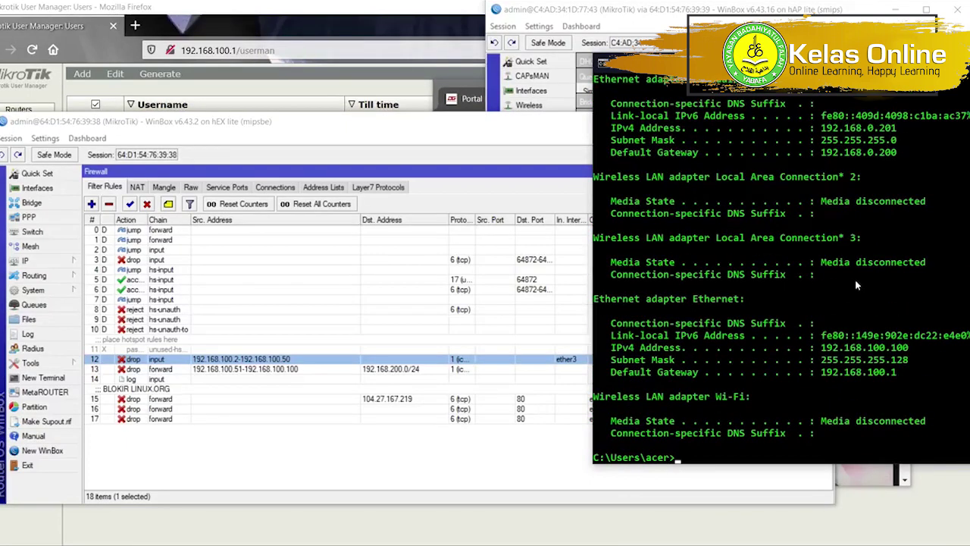
pyautogui.click(796, 544)
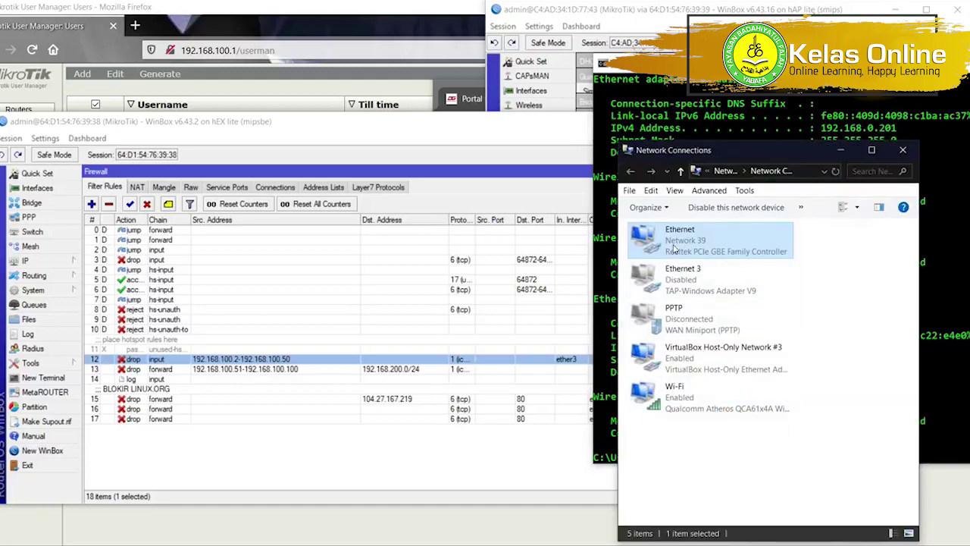
pyautogui.doubleClick(674, 247)
pyautogui.click(416, 387)
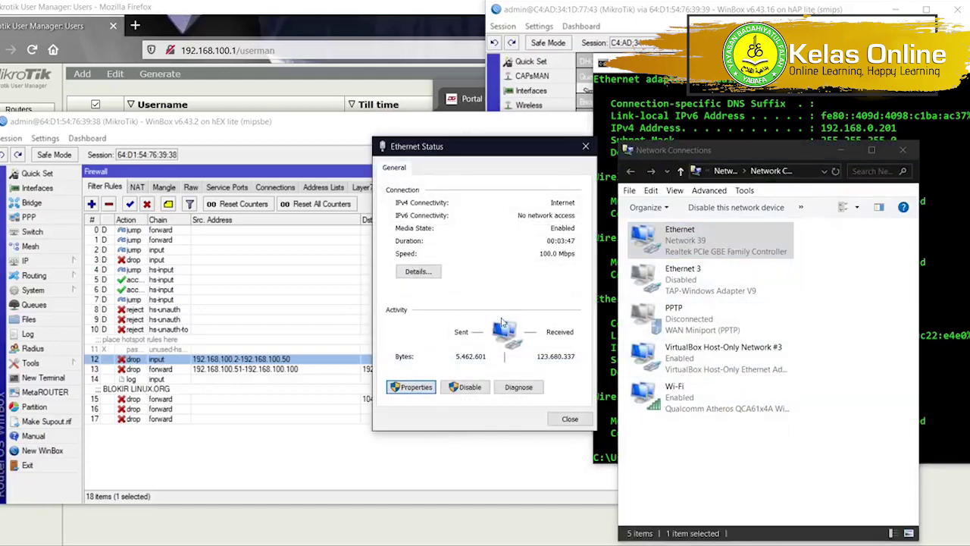
pyautogui.scroll(-3, 500, 326)
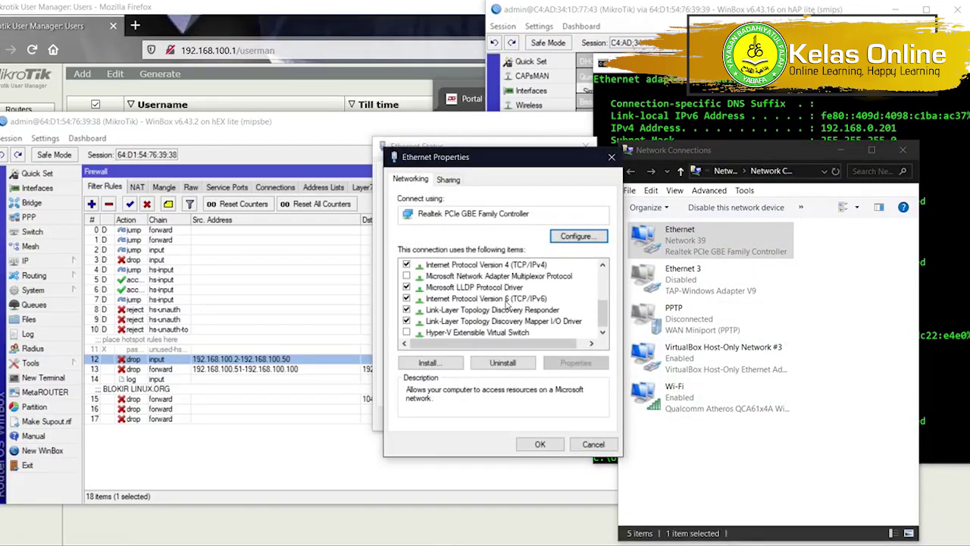
pyautogui.doubleClick(508, 265)
# Enter static IP 192.168.100.2, mask 255.255.255.0, gateway 192.168.100.1, DNS 192.168.100.1 and 8.8.8.8.
pyautogui.click(497, 305)
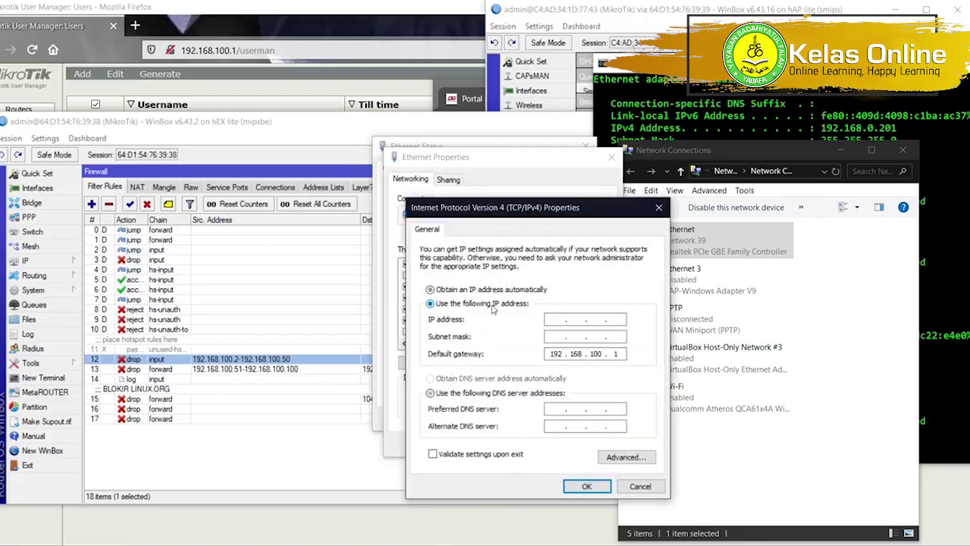
pyautogui.write('192 . 168 . ')
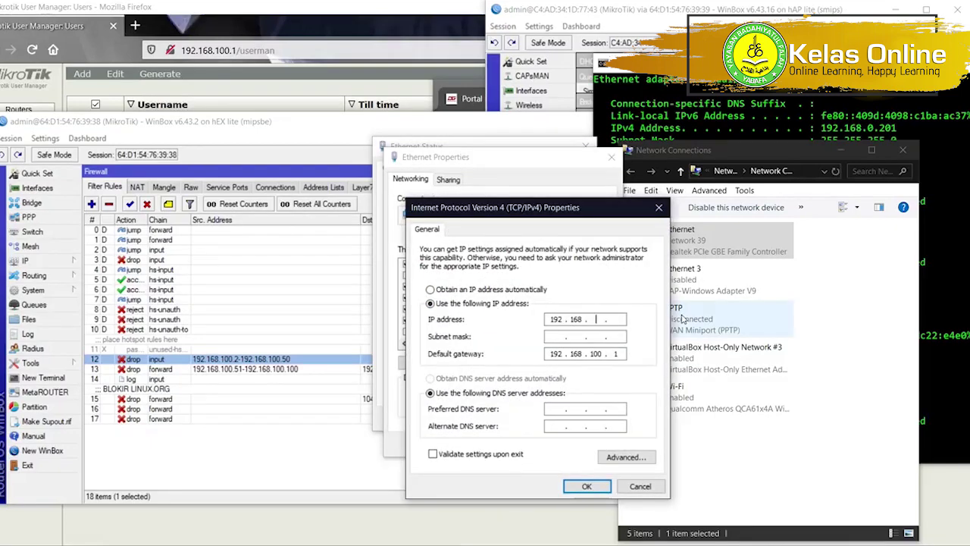
pyautogui.write('100 . 2')
pyautogui.press('Tab')
pyautogui.write('192')
pyautogui.write('55')
pyautogui.press('Tab')
pyautogui.press('Tab')
pyautogui.press('Tab')
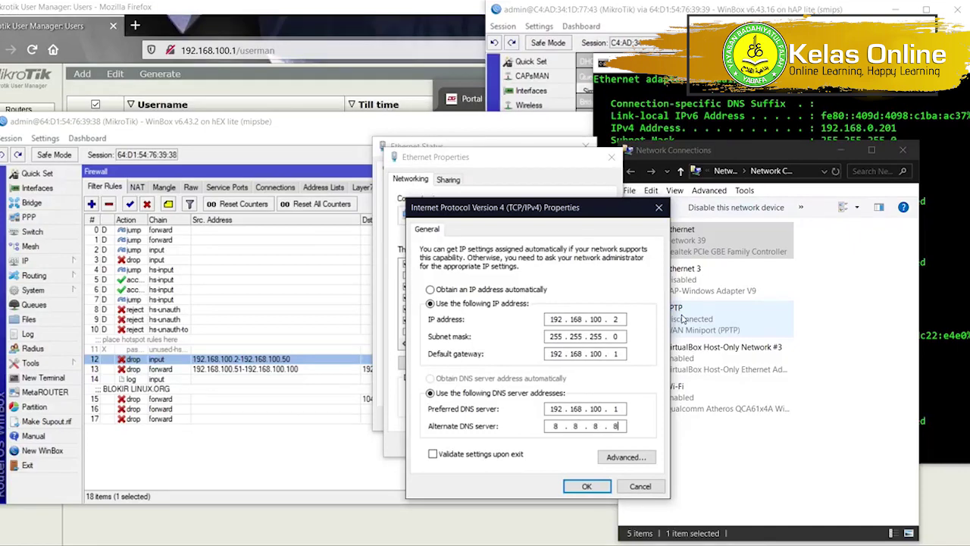
pyautogui.press('Tab')
pyautogui.press('Return')
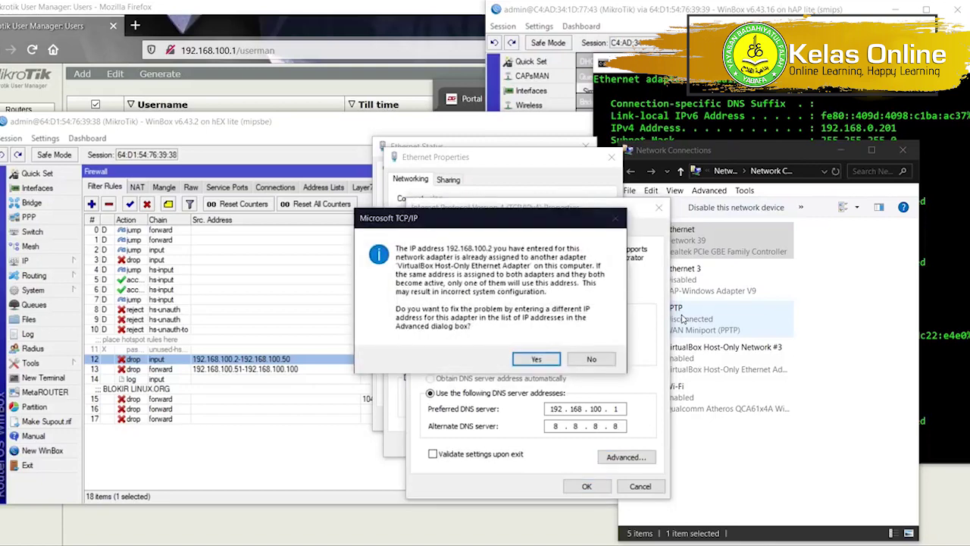
pyautogui.press('Return')
# Ping the router at 192.168.100.1 from Command Prompt.
pyautogui.click(799, 126)
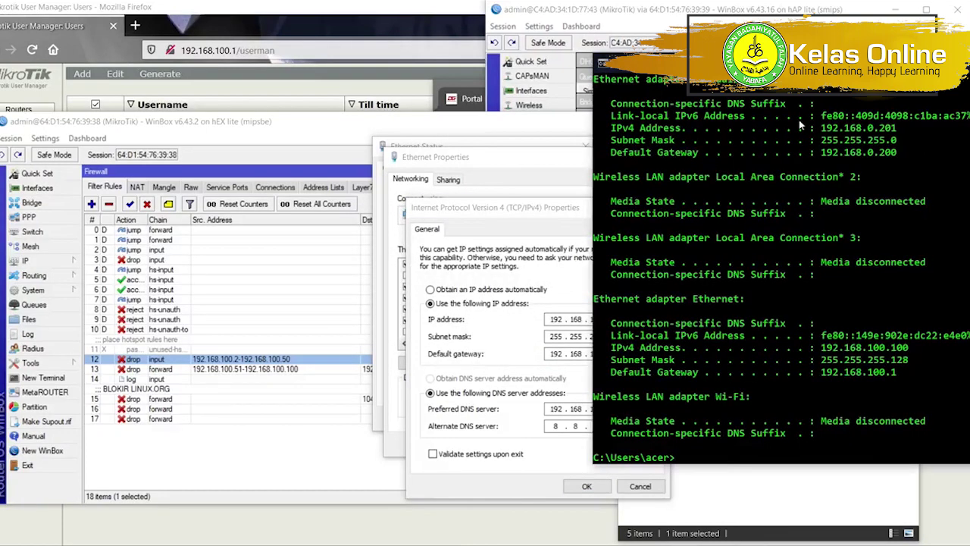
pyautogui.press('Up')
pyautogui.press('Up')
pyautogui.press('Return')
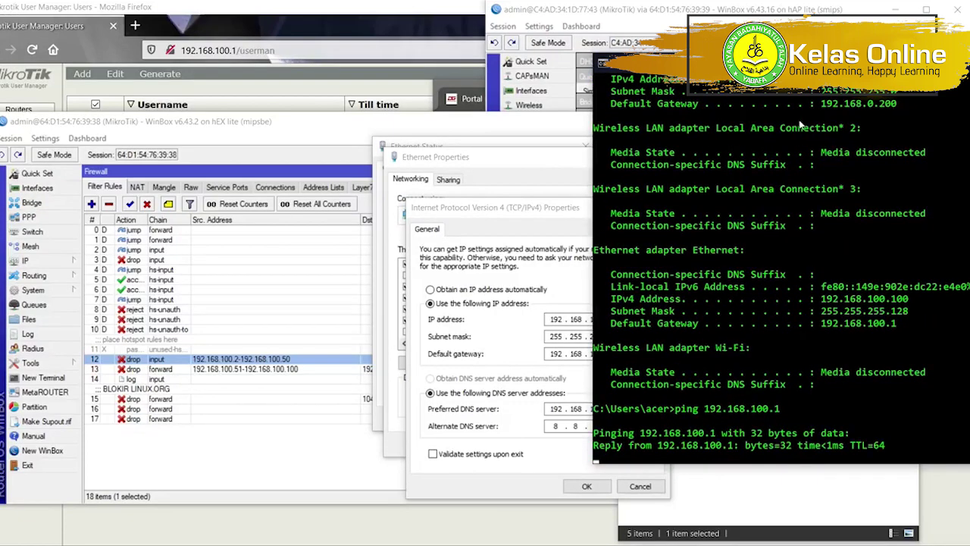
pyautogui.click(382, 353)
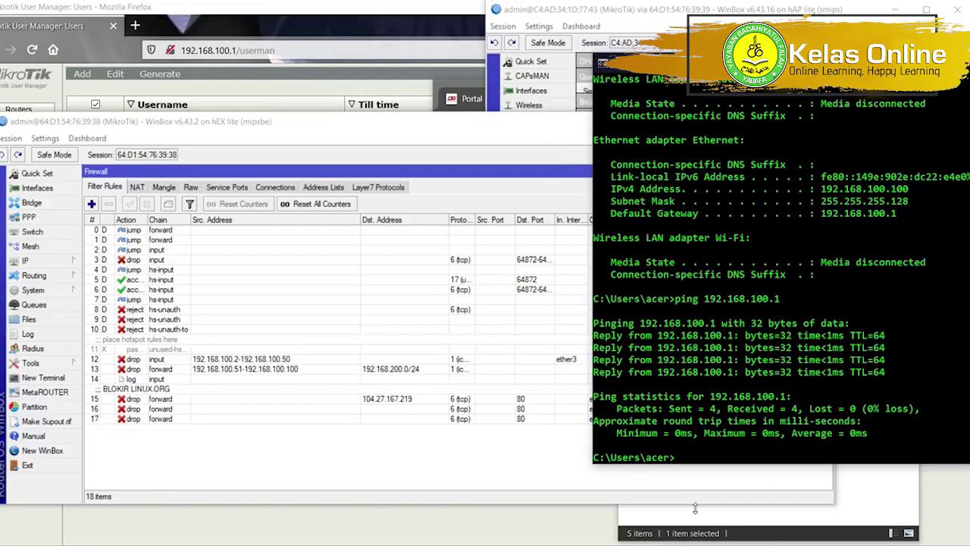
# Apply the static IPv4 settings, accept the warnings, and close Ethernet Properties.
pyautogui.click(774, 527)
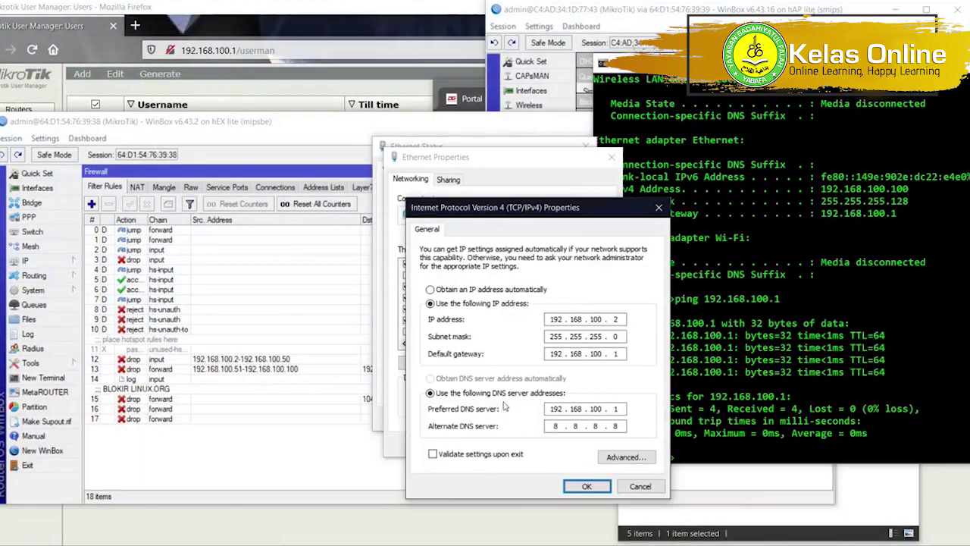
pyautogui.click(588, 485)
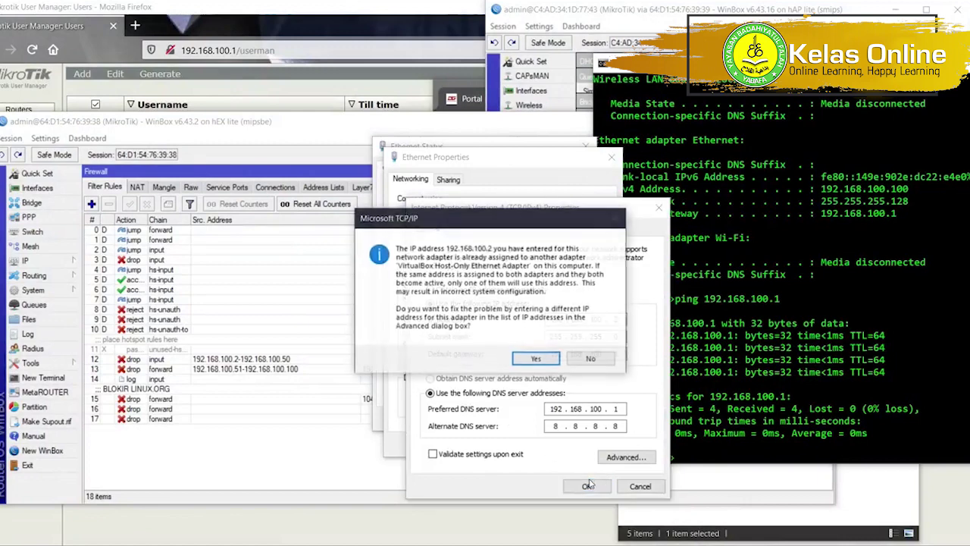
pyautogui.click(534, 360)
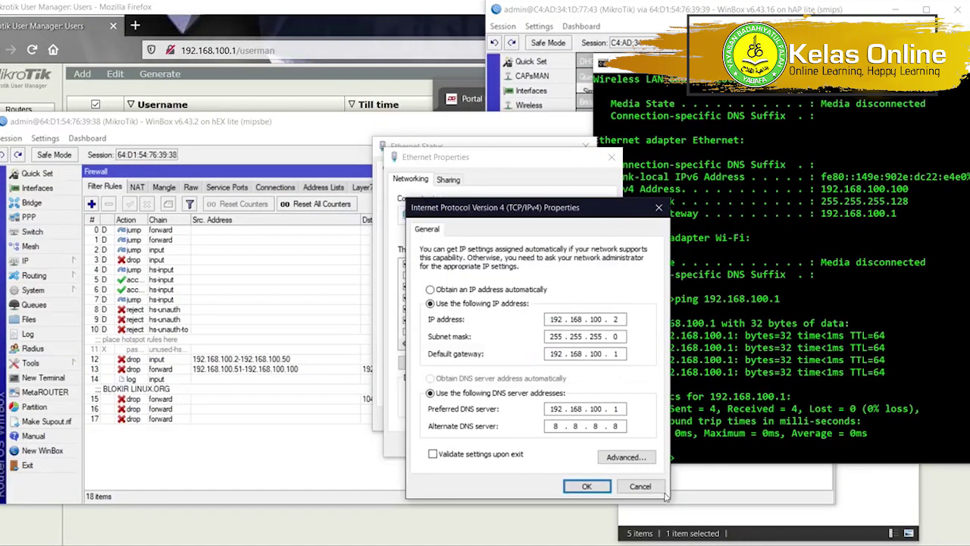
pyautogui.click(616, 319)
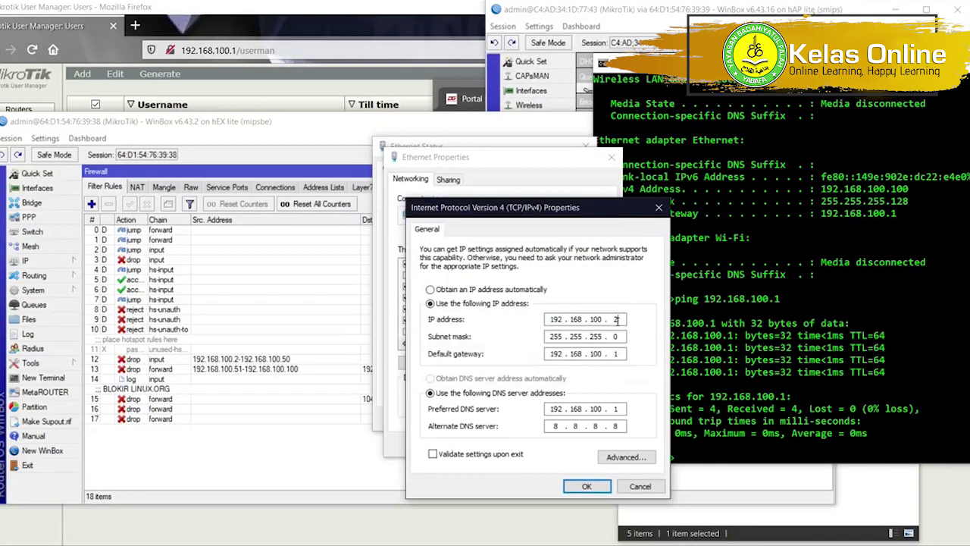
pyautogui.click(586, 485)
pyautogui.click(546, 343)
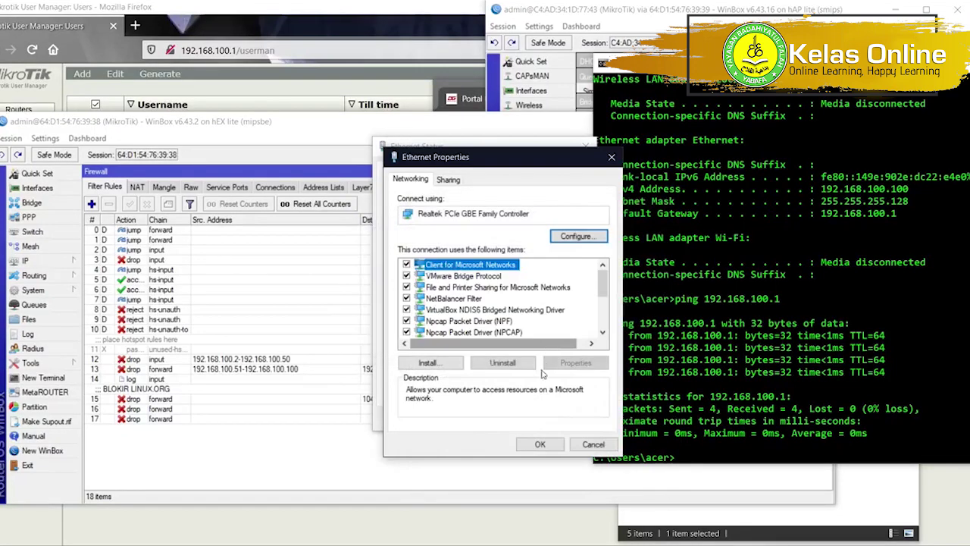
pyautogui.click(533, 440)
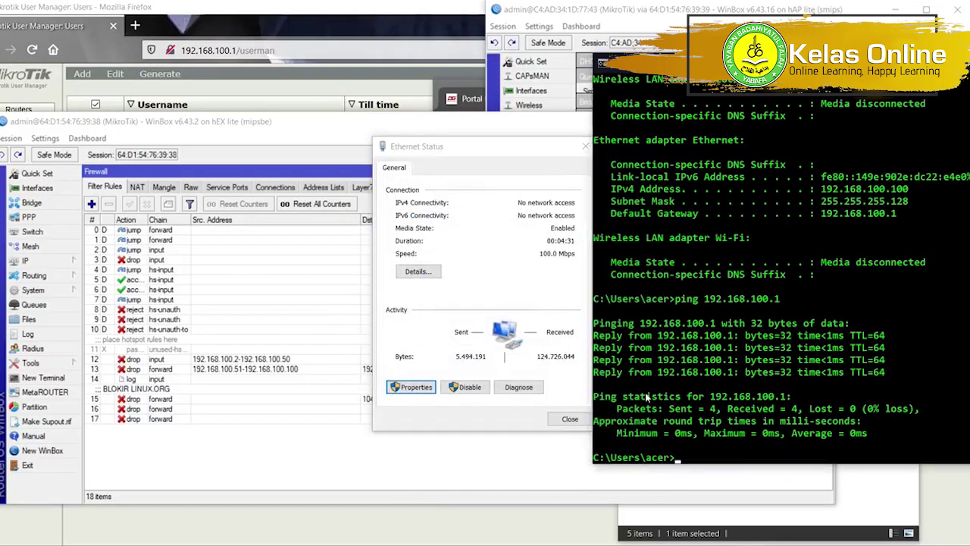
pyautogui.click(511, 245)
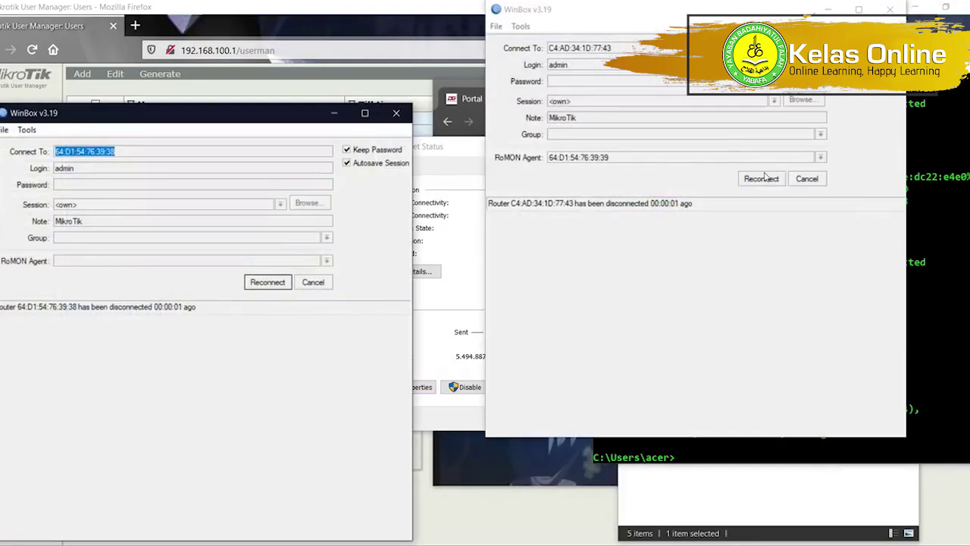
# Reconnect both WinBox sessions to the hEX router and rerun the ping to 192.168.100.1.
pyautogui.click(761, 178)
pyautogui.click(279, 282)
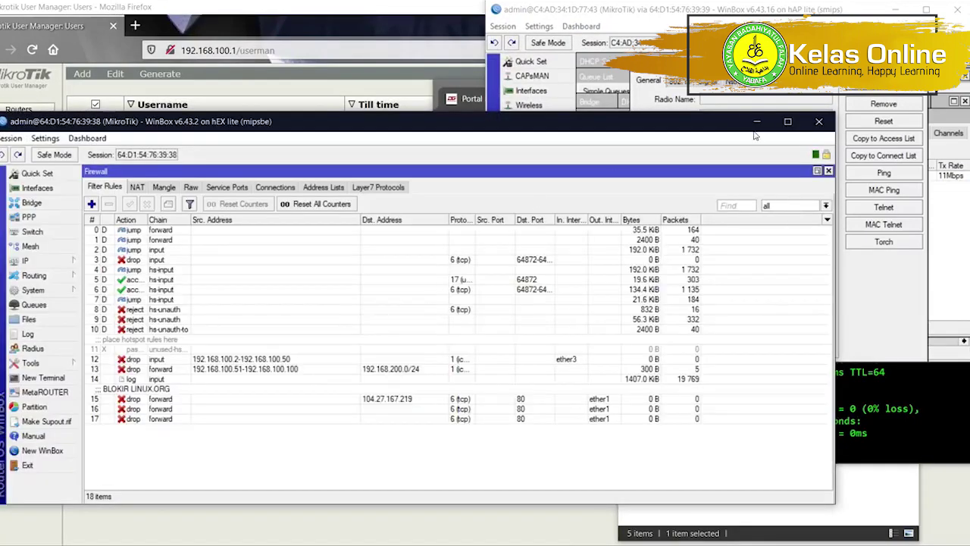
pyautogui.click(897, 402)
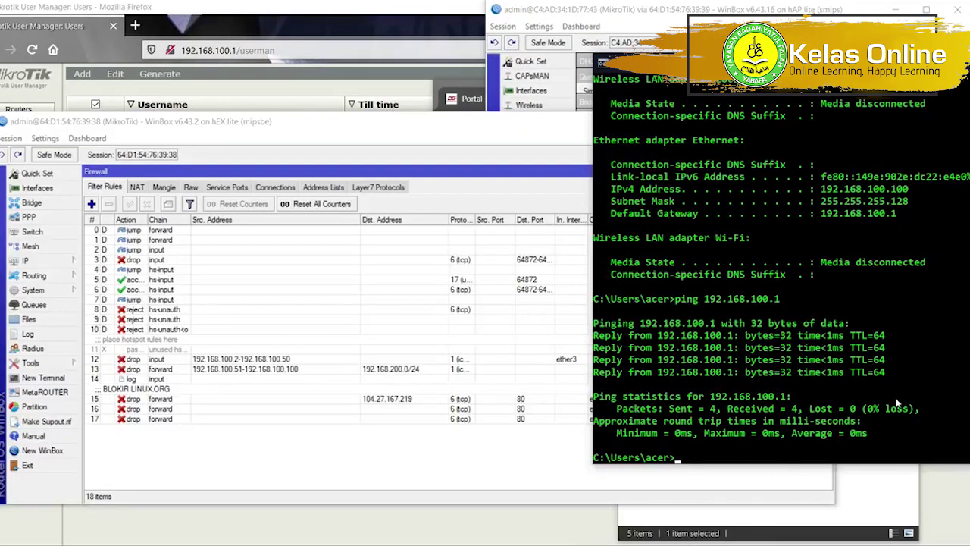
pyautogui.press('Up')
pyautogui.press('Return')
# Watch input drop rule 12's counters rise, then select BLOKIR LINUX.ORG rule 15.
pyautogui.hotkey('alt', 'Tab')
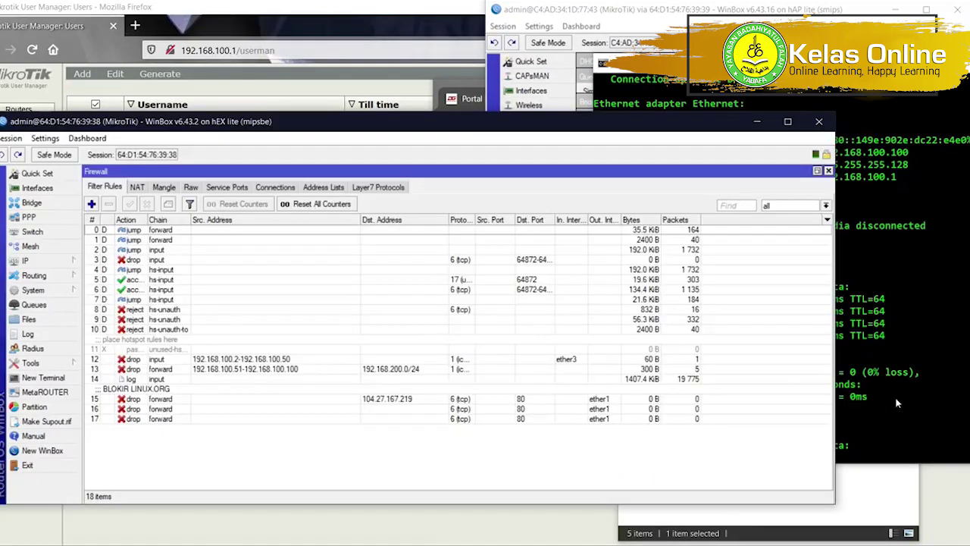
pyautogui.click(678, 362)
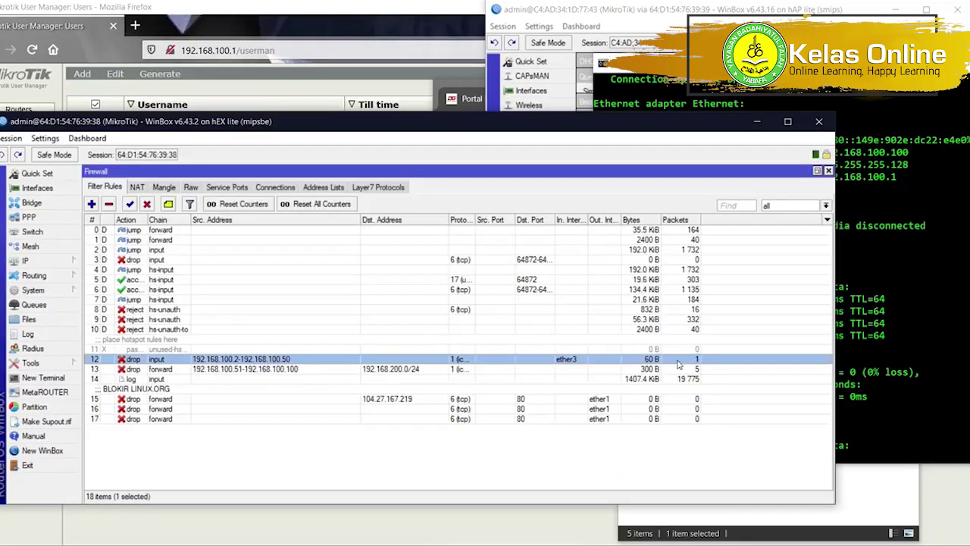
pyautogui.click(921, 332)
pyautogui.click(500, 468)
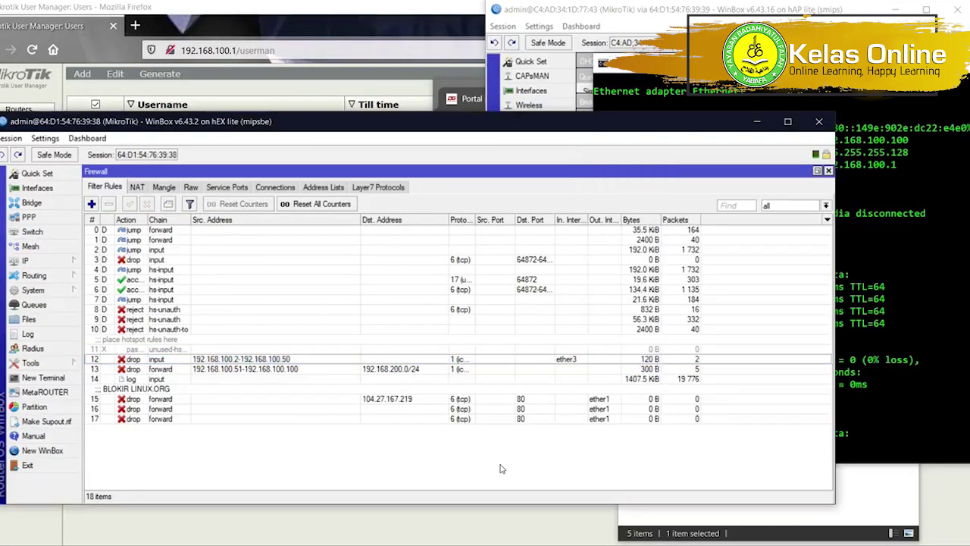
pyautogui.click(362, 402)
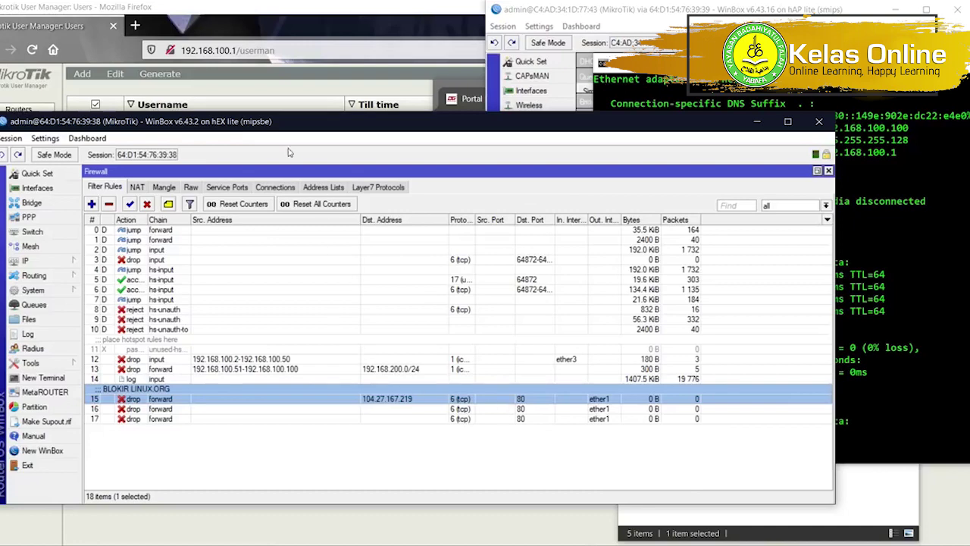
# Start loading linux.org in a new Firefox tab.
pyautogui.click(135, 25)
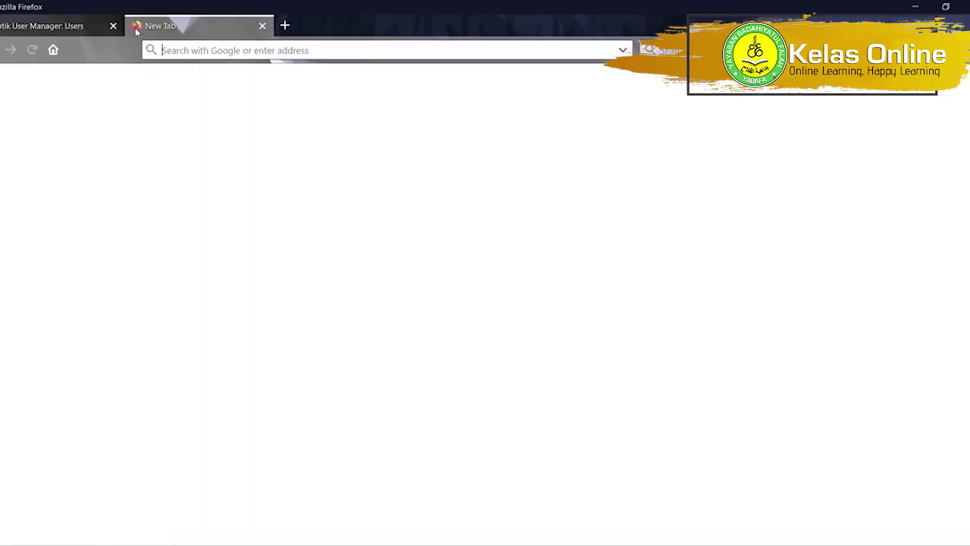
pyautogui.write('linux.org')
pyautogui.press('Return')
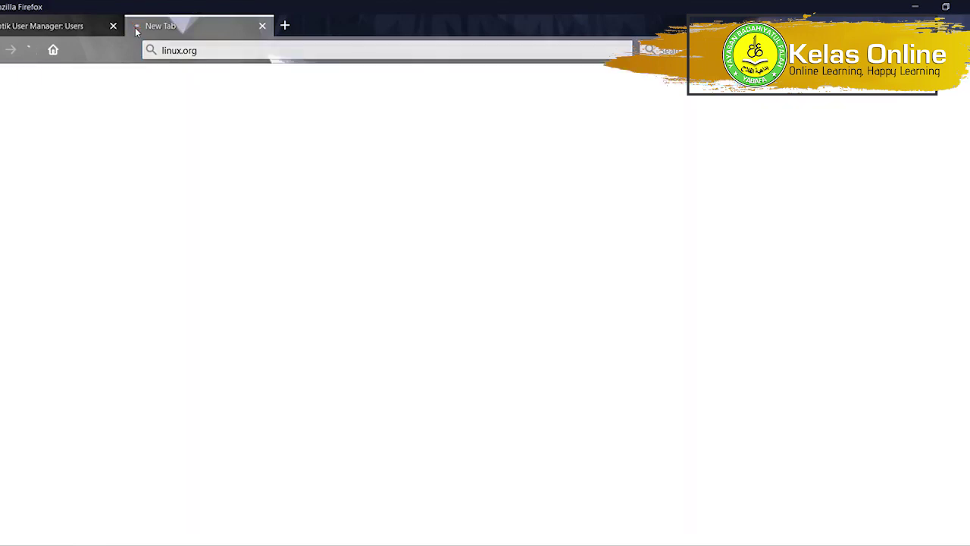
# Check that BLOKIR LINUX.ORG rule 15 is unchanged, then bring up the available networks list.
pyautogui.hotkey('alt', 'Tab')
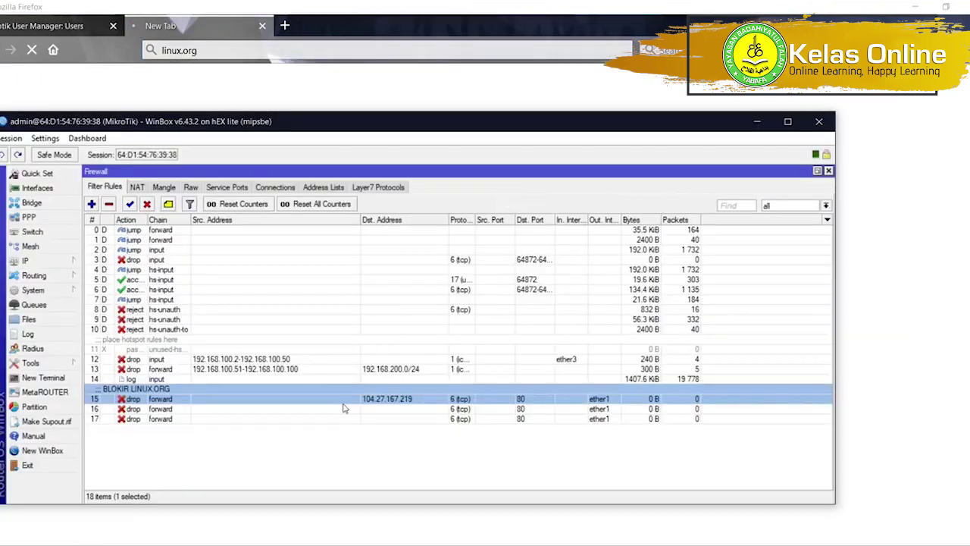
pyautogui.doubleClick(333, 402)
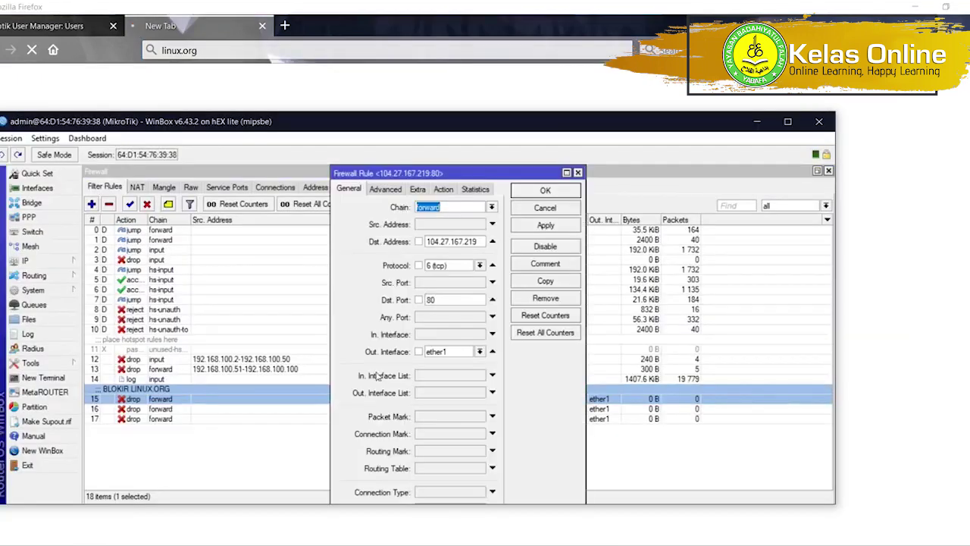
pyautogui.click(546, 212)
pyautogui.click(898, 545)
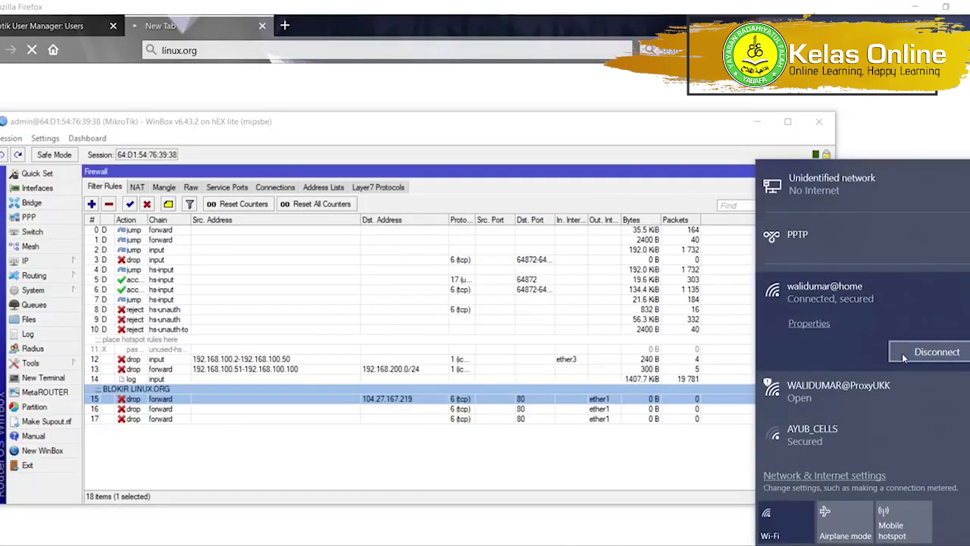
# Disconnect from the current Wi-Fi network and close the Ethernet status window.
pyautogui.click(902, 351)
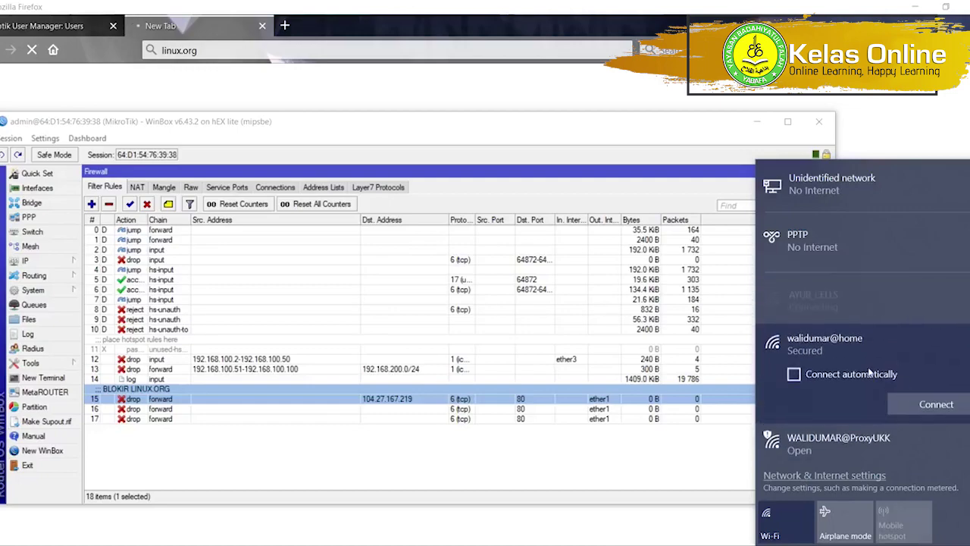
pyautogui.click(748, 545)
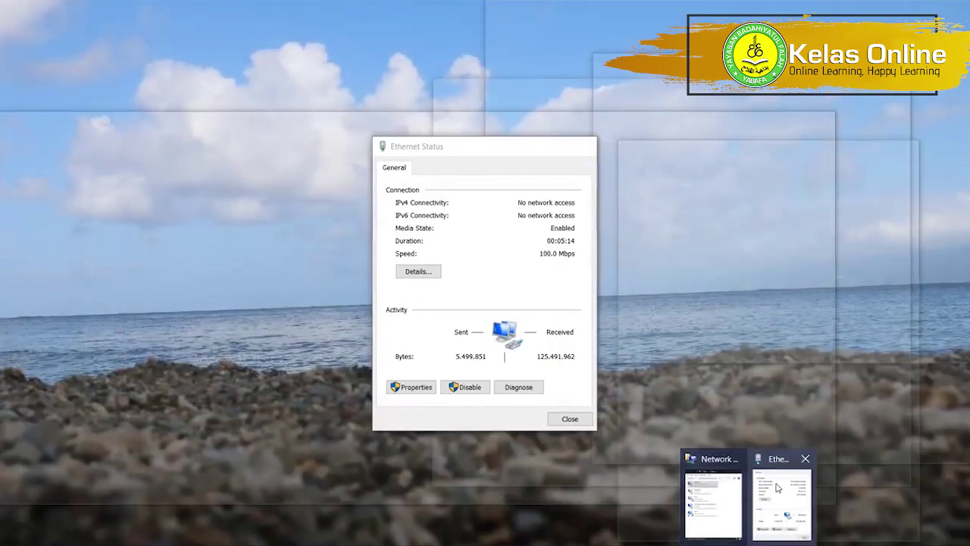
pyautogui.click(778, 488)
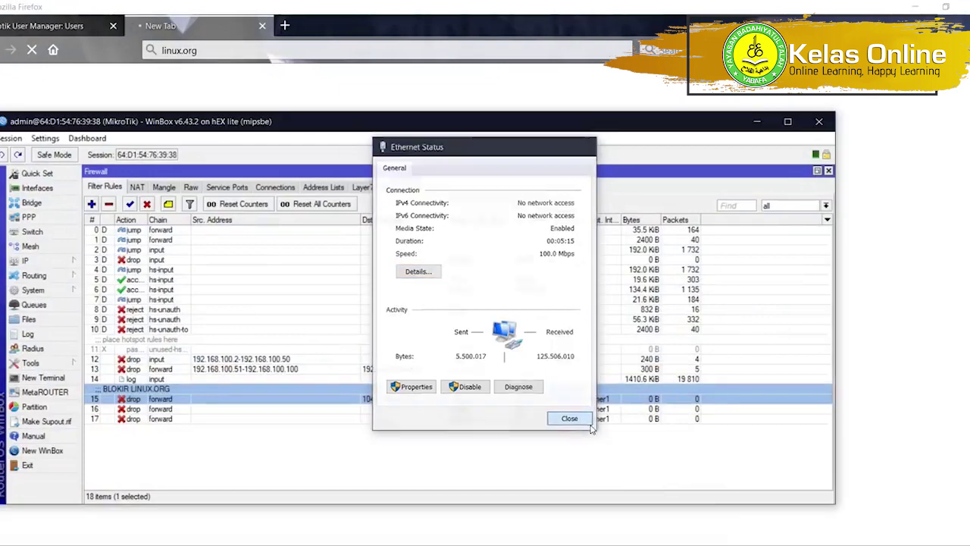
pyautogui.click(570, 418)
# Set the Ethernet adapter's IPv4 to obtain the DNS server address automatically and apply.
pyautogui.rightClick(701, 250)
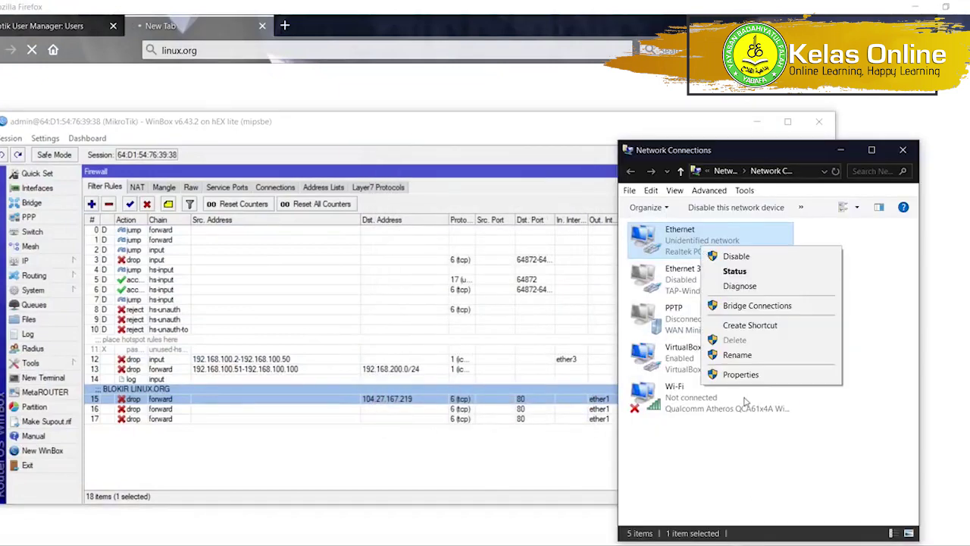
pyautogui.click(742, 378)
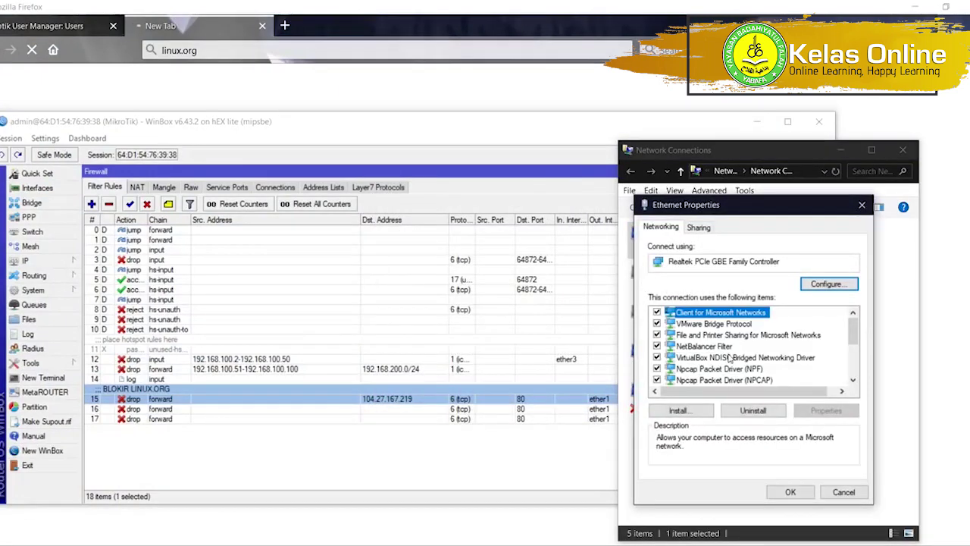
pyautogui.scroll(-3, 743, 346)
pyautogui.doubleClick(765, 312)
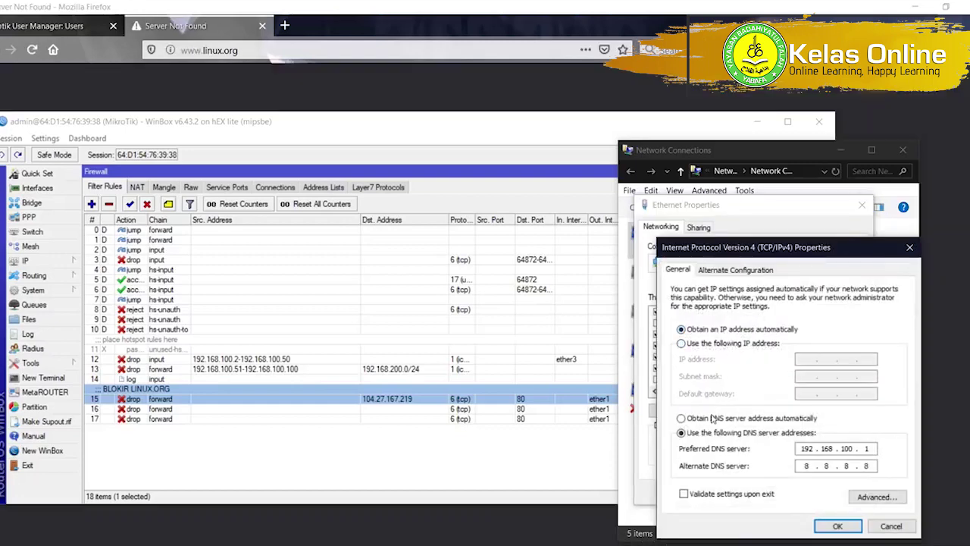
pyautogui.click(713, 418)
pyautogui.click(837, 525)
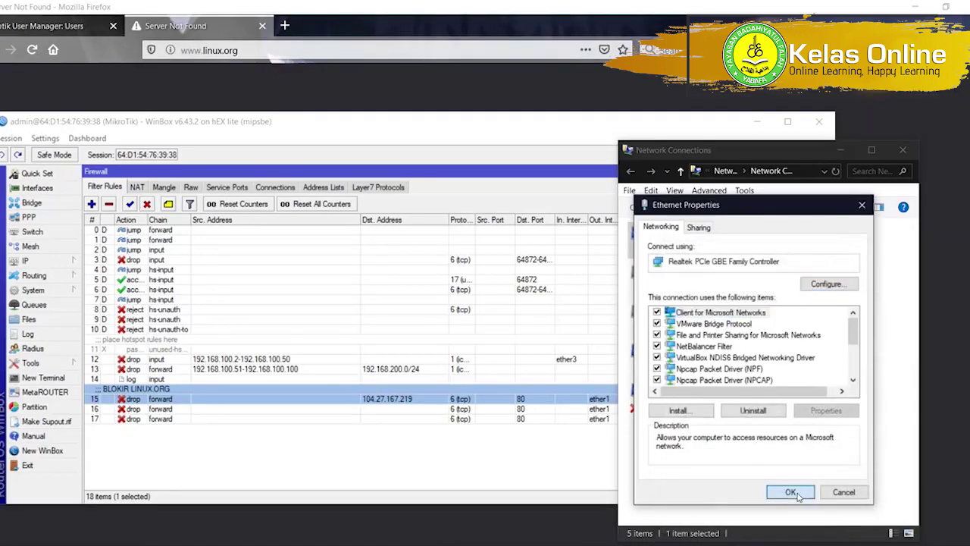
pyautogui.click(792, 492)
# Select firewall rule 15, then review the Ethernet connection's status details.
pyautogui.click(544, 459)
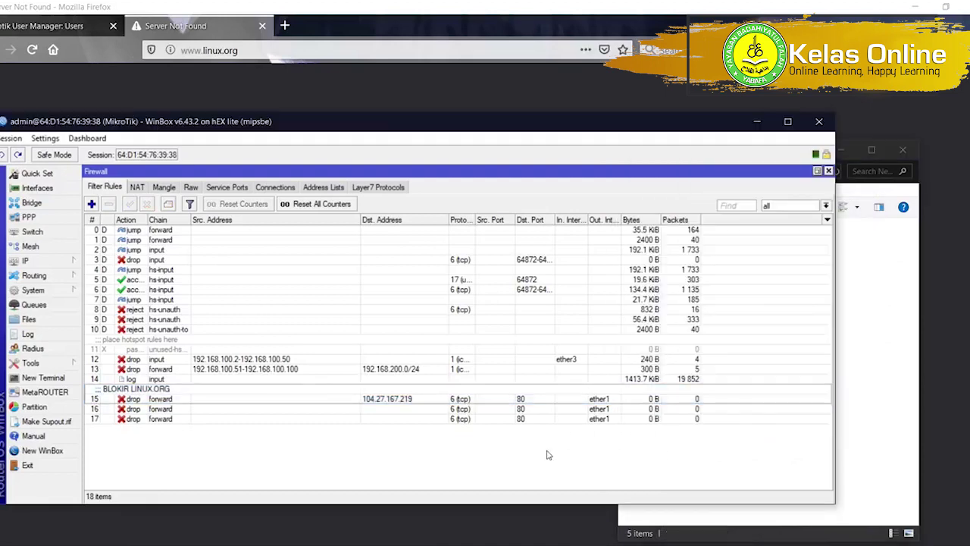
pyautogui.hotkey('alt', 'Tab')
pyautogui.hotkey('alt', 'Tab')
pyautogui.click(638, 399)
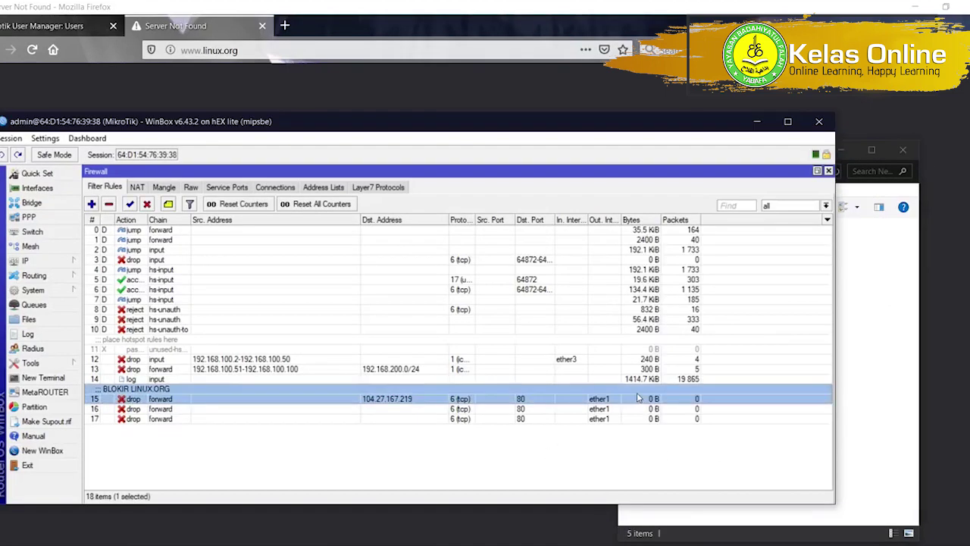
pyautogui.hotkey('alt', 'Tab')
pyautogui.doubleClick(679, 239)
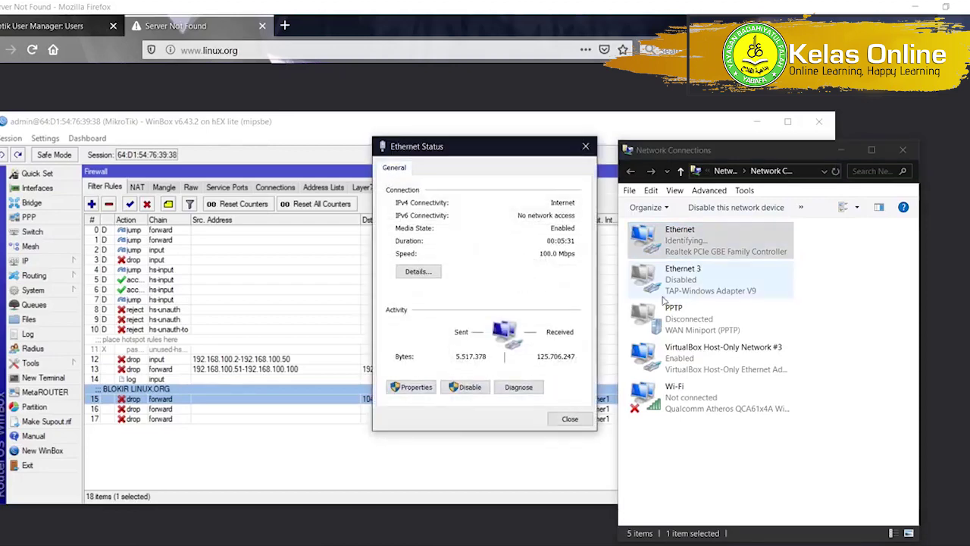
pyautogui.click(421, 272)
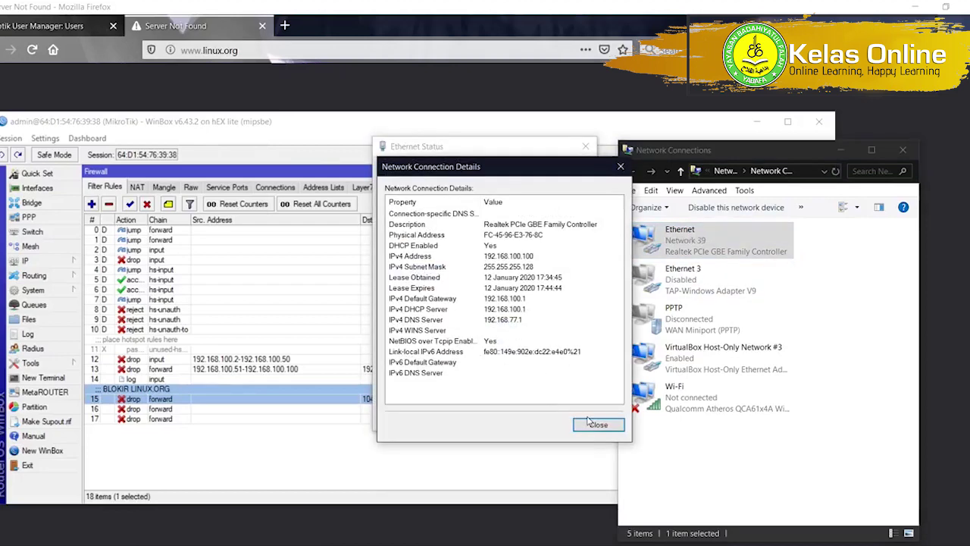
pyautogui.click(591, 424)
pyautogui.press('Escape')
# Ping the router at 192.168.100.1 again from Command Prompt.
pyautogui.hotkey('alt', 'Tab')
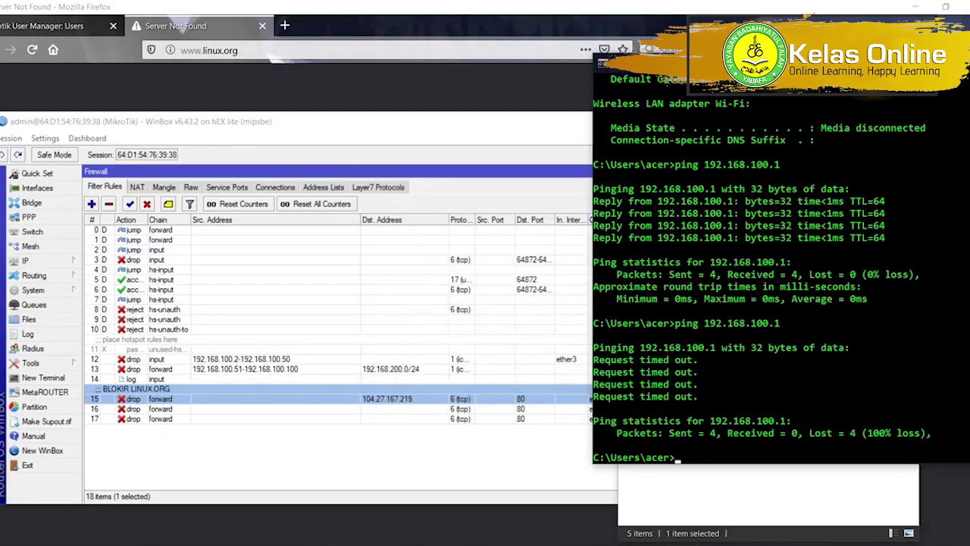
pyautogui.press('Up')
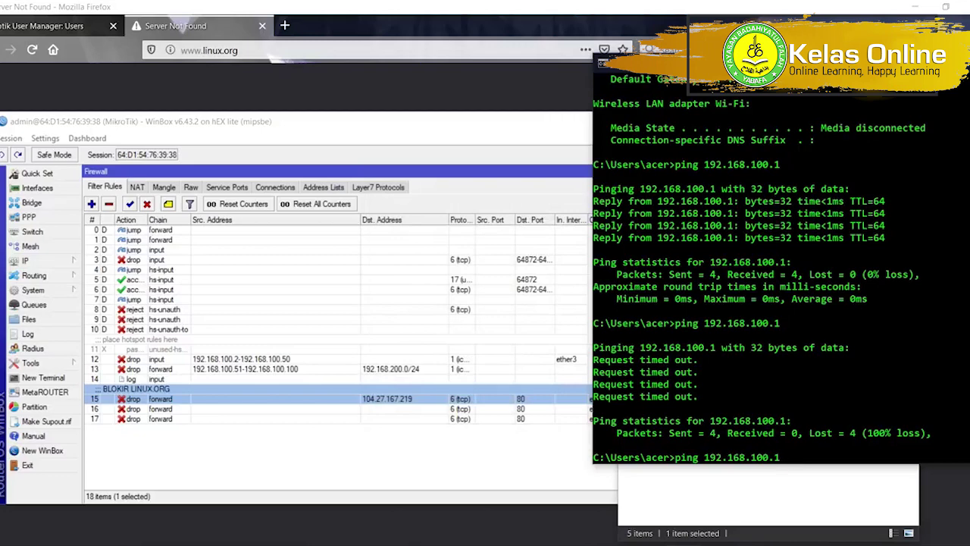
pyautogui.press('Return')
pyautogui.hotkey('ctrl', 'c')
# Ping google.com to test internet access, then return to the linux.org browser tab.
pyautogui.press('Up')
pyautogui.press('Up')
pyautogui.press('Up')
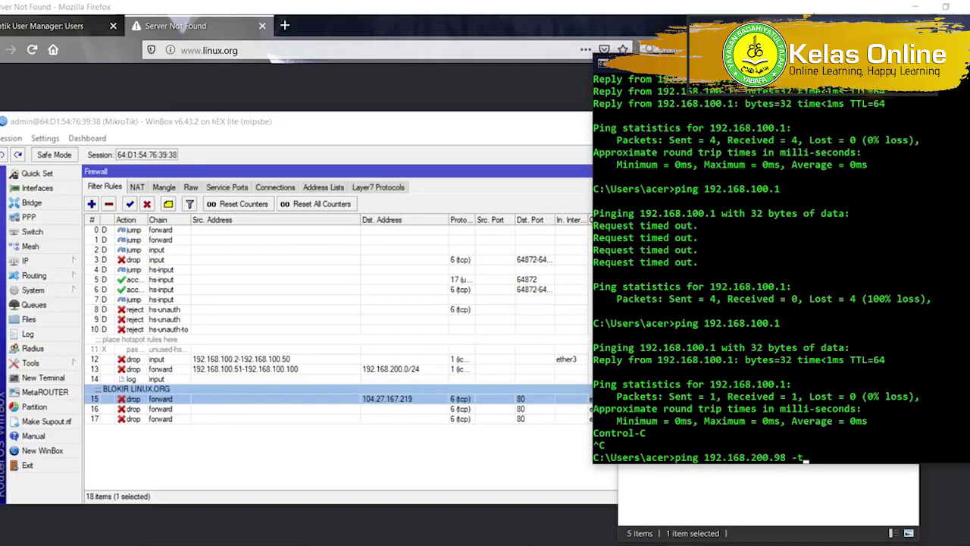
pyautogui.press('Up')
pyautogui.press('Up')
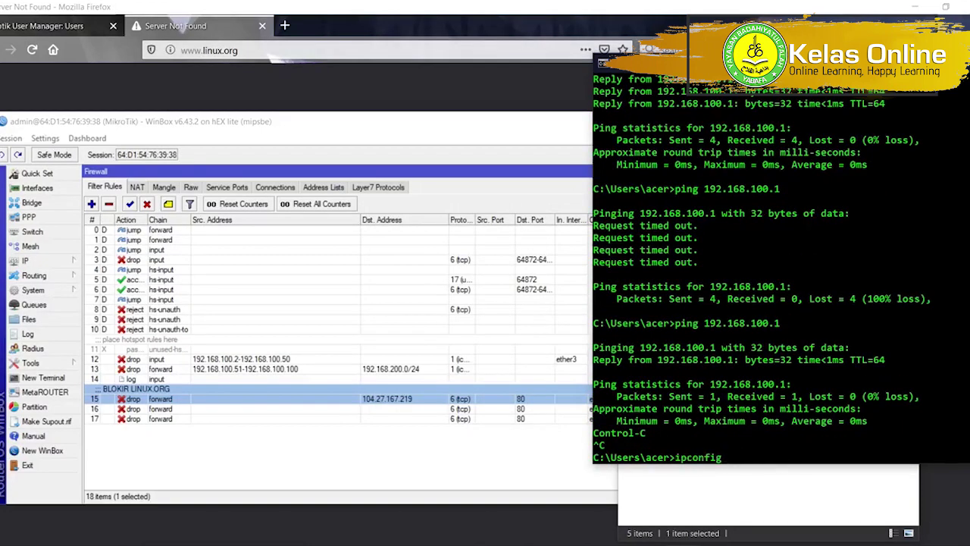
pyautogui.press('Up')
pyautogui.press('Return')
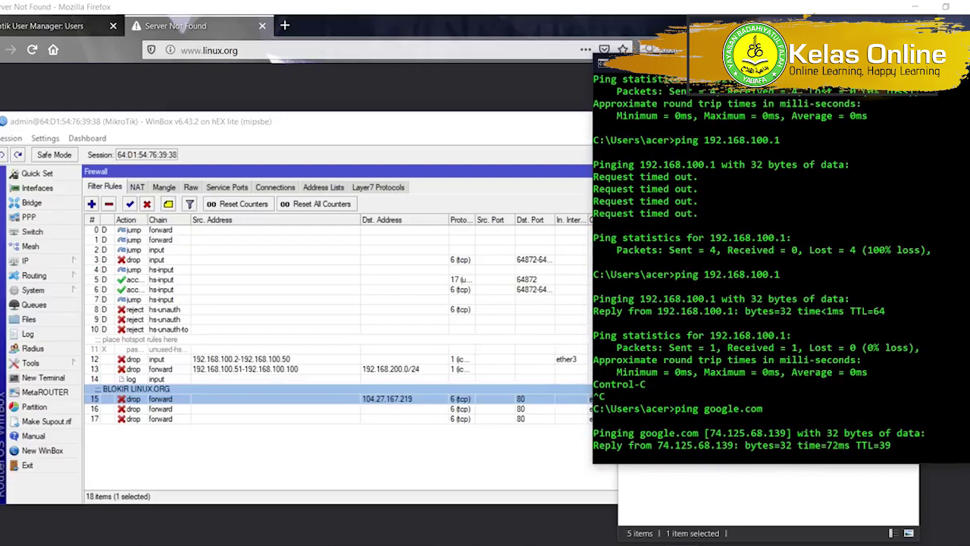
pyautogui.click(385, 474)
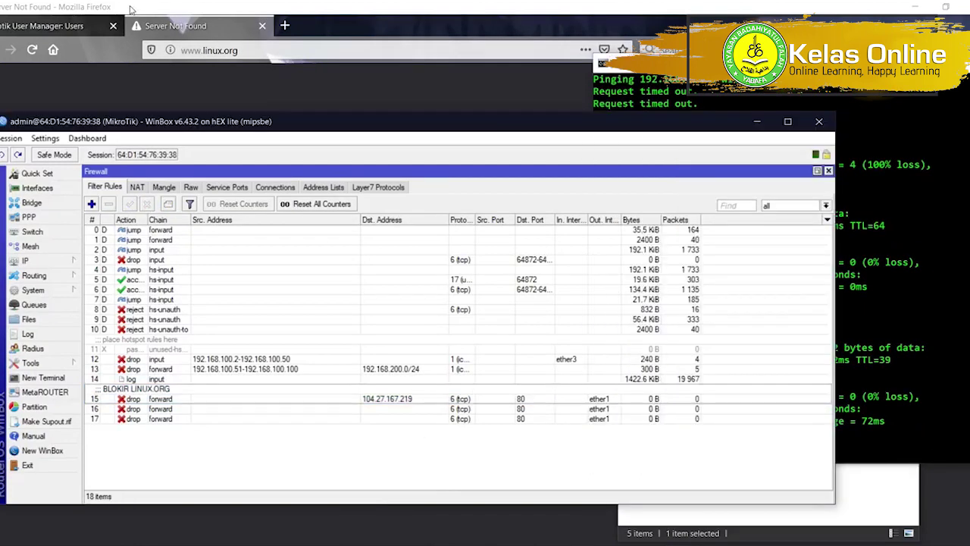
pyautogui.click(224, 51)
pyautogui.click(660, 424)
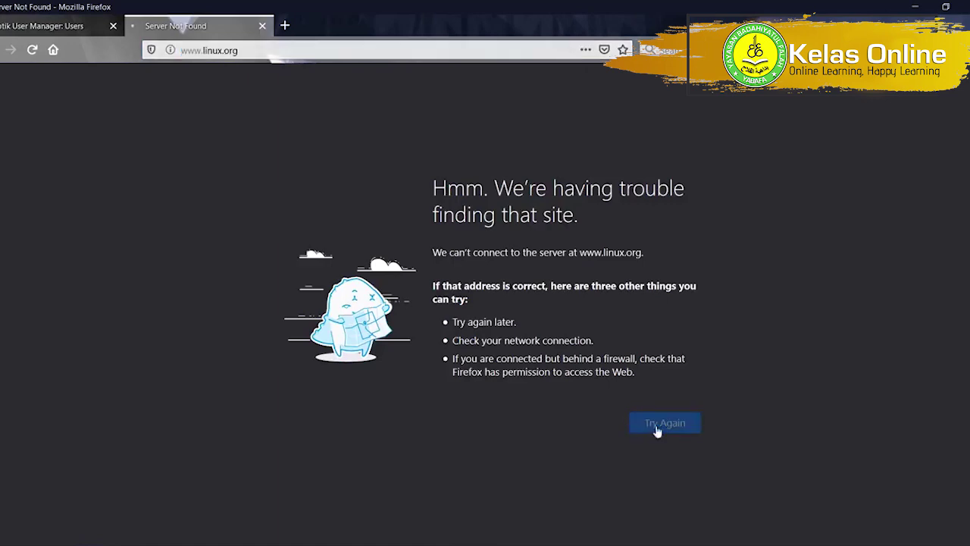
pyautogui.hotkey('alt', 'Tab')
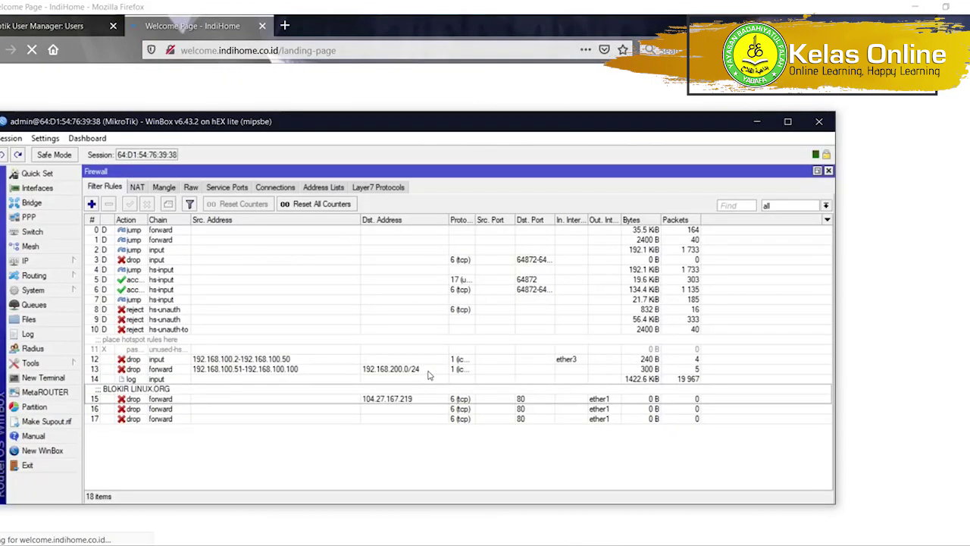
pyautogui.hotkey('alt', 'Tab')
pyautogui.hotkey('alt', 'Tab')
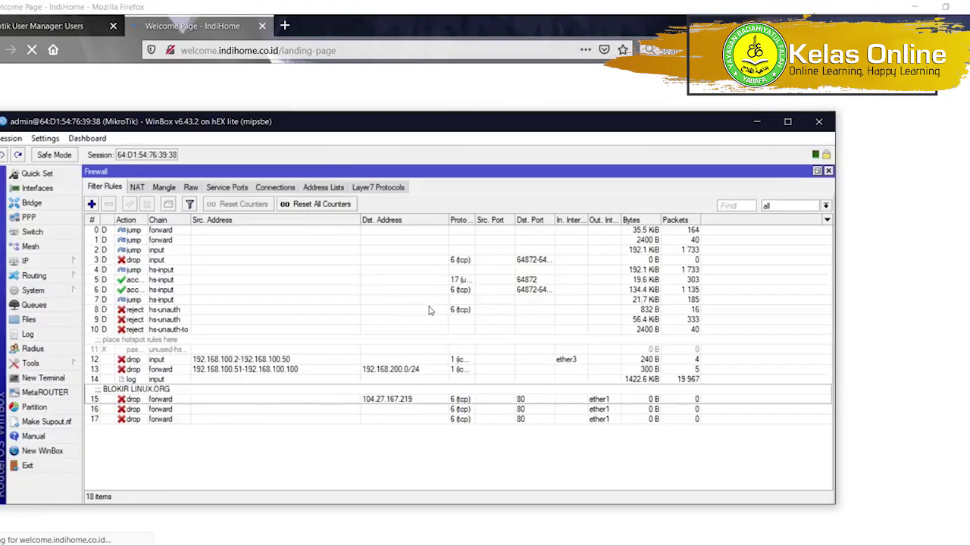
pyautogui.hotkey('alt', 'Tab')
pyautogui.click(250, 50)
pyautogui.hotkey('alt', 'Tab')
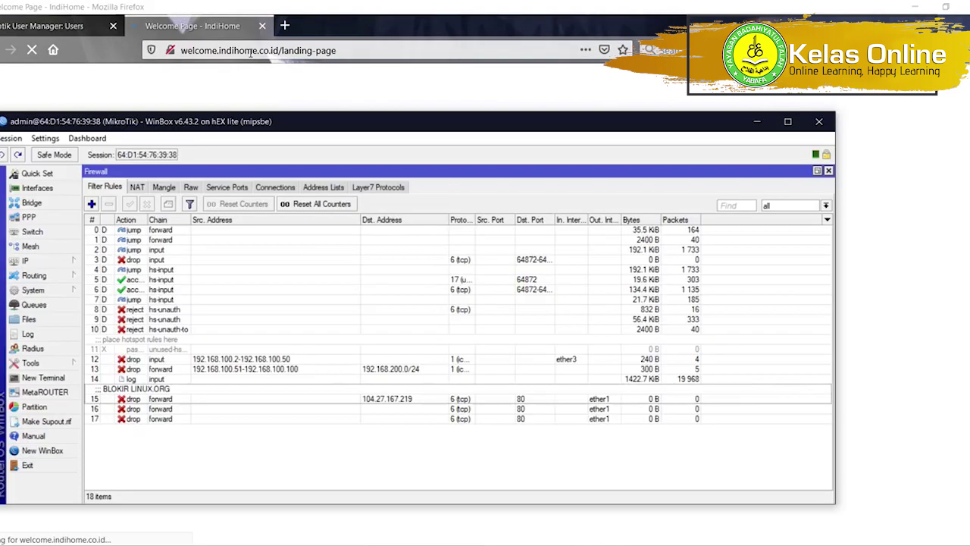
# Select BLOKIR LINUX.ORG rule 15 in WinBox and check the loaded linux.org page.
pyautogui.hotkey('alt', 'Tab')
pyautogui.write('www.li')
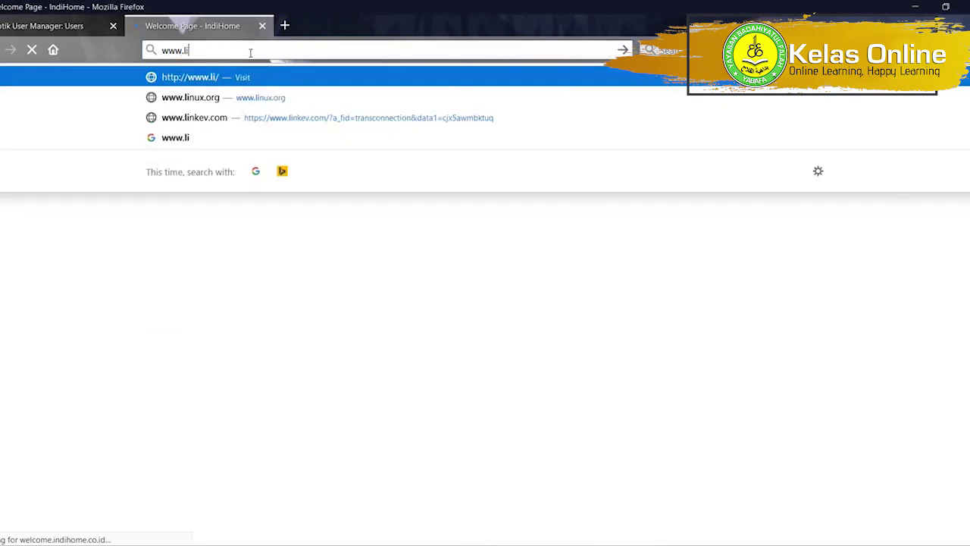
pyautogui.write('nux.org')
pyautogui.press('Return')
pyautogui.hotkey('alt', 'Tab')
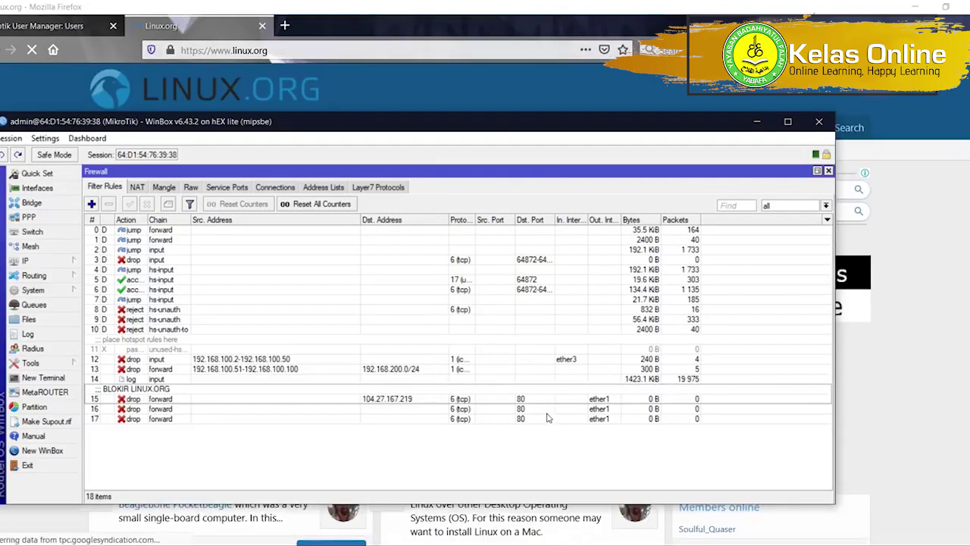
pyautogui.click(477, 396)
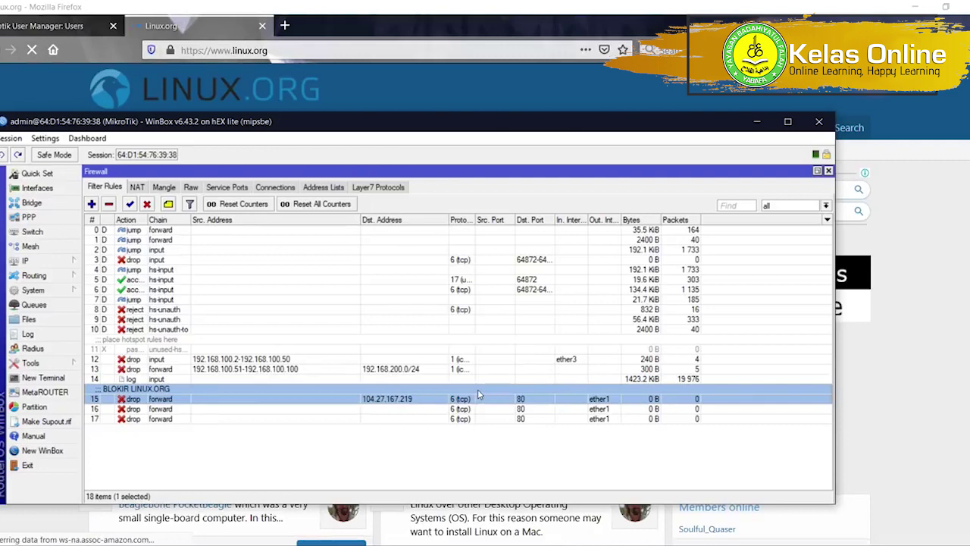
pyautogui.click(188, 29)
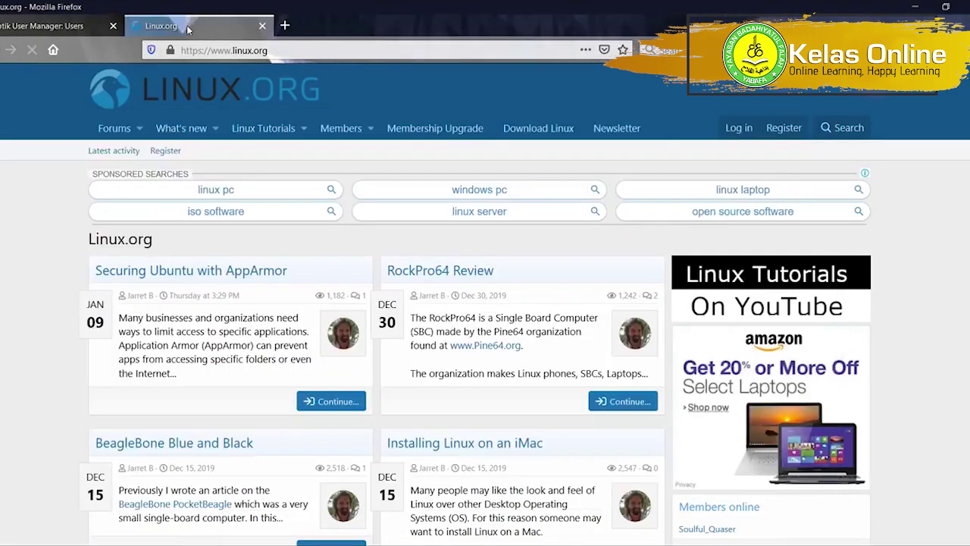
pyautogui.hotkey('alt', 'Tab')
# Remove rule 15's Dst. Port 80 condition, apply it, and reload linux.org to test.
pyautogui.doubleClick(429, 399)
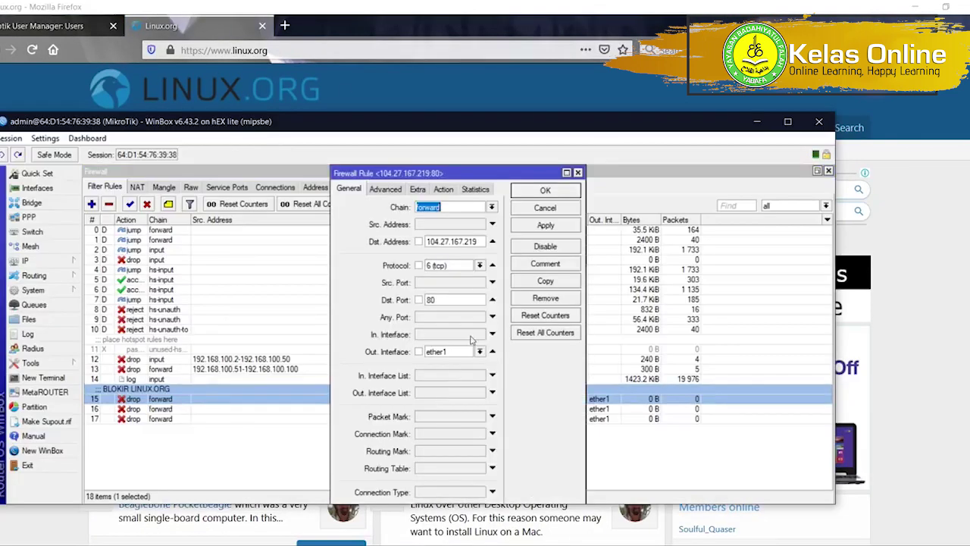
pyautogui.click(493, 300)
pyautogui.click(543, 227)
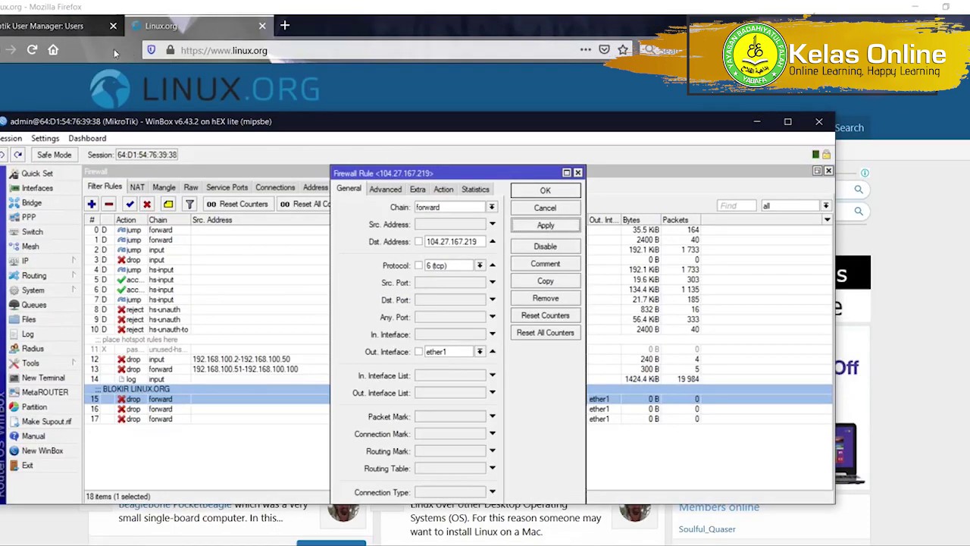
pyautogui.click(32, 49)
pyautogui.hotkey('alt', 'Tab')
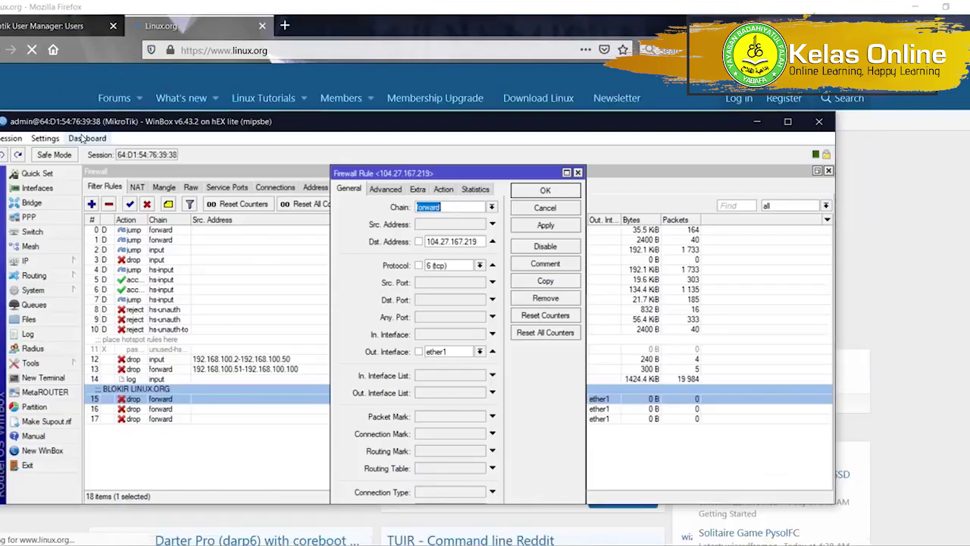
pyautogui.press('Return')
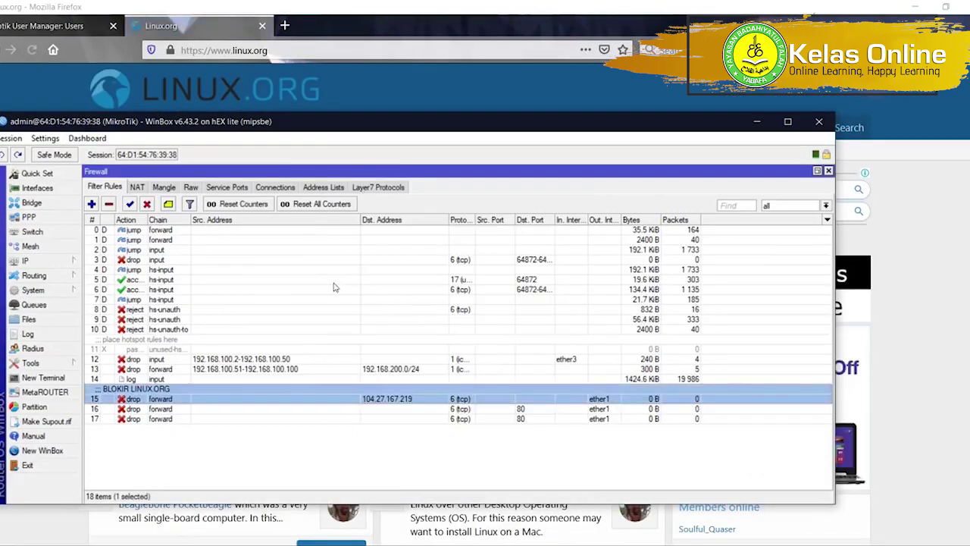
# Replace linux.org with linux.or.id in Firefox's address bar and reconnect WinBox to the router.
pyautogui.click(172, 28)
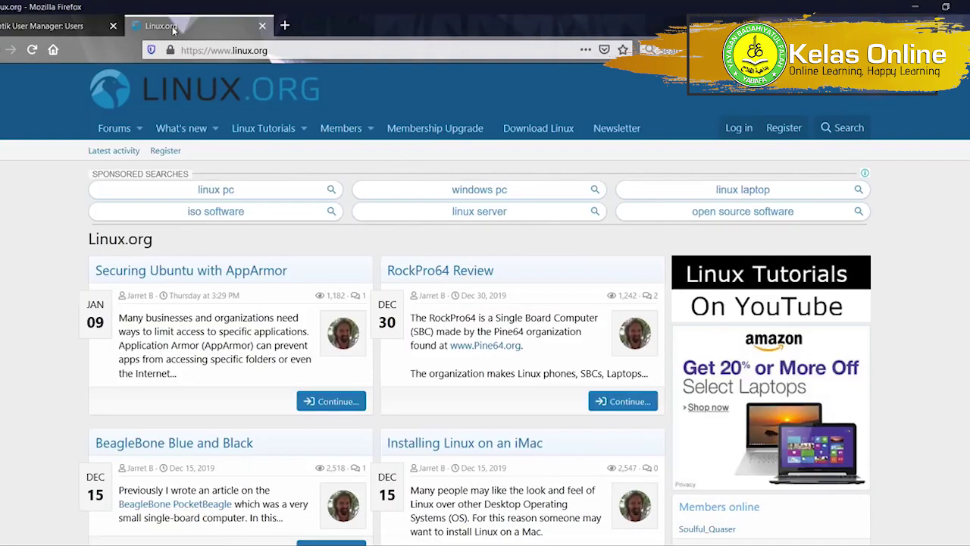
pyautogui.hotkey('alt', 'Tab')
pyautogui.click(173, 29)
pyautogui.moveTo(183, 50); pyautogui.dragTo(267, 50)
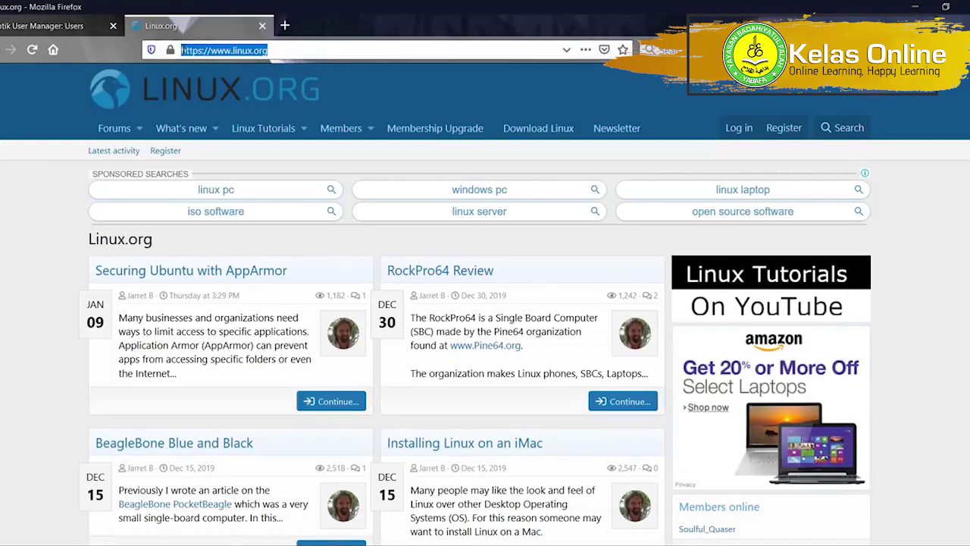
pyautogui.write('linux.or')
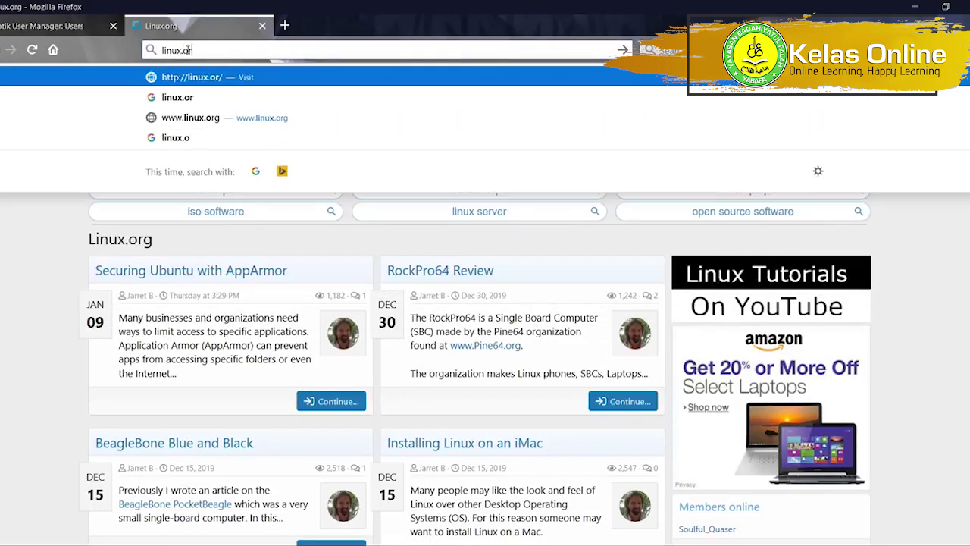
pyautogui.write('.id')
pyautogui.press('Return')
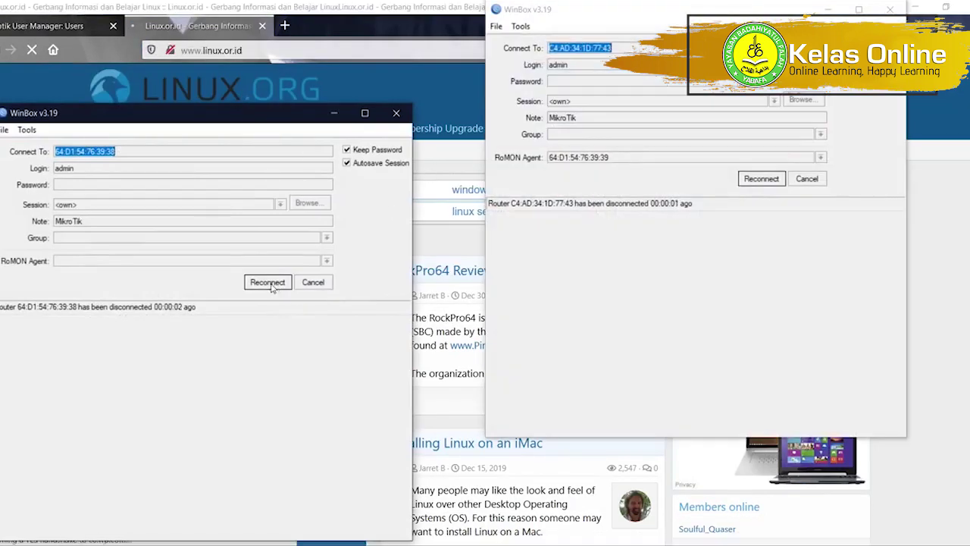
pyautogui.click(270, 282)
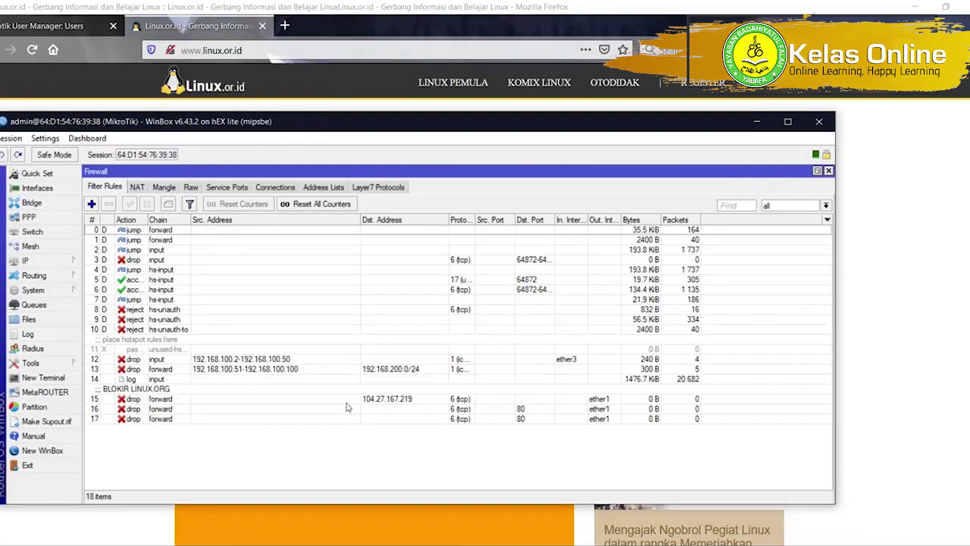
pyautogui.doubleClick(319, 397)
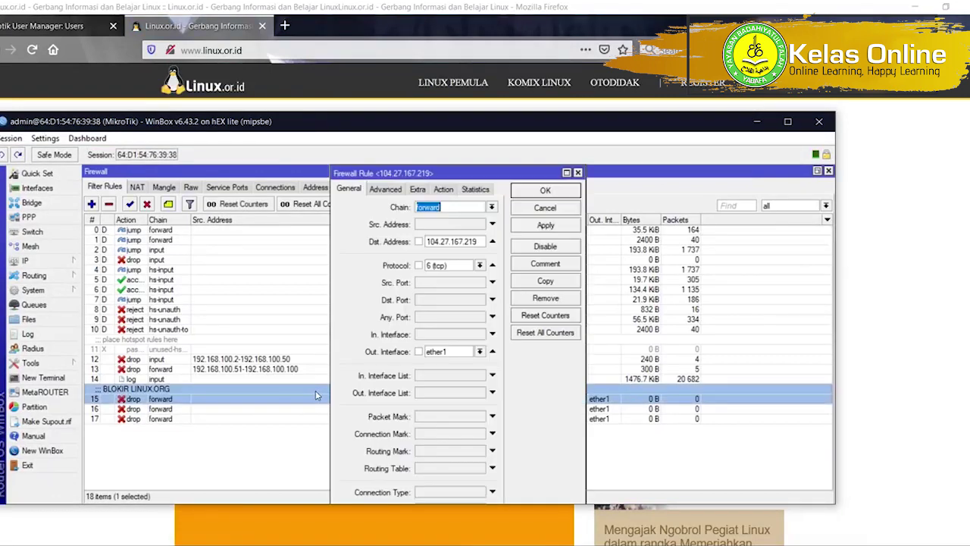
pyautogui.click(419, 189)
pyautogui.click(401, 190)
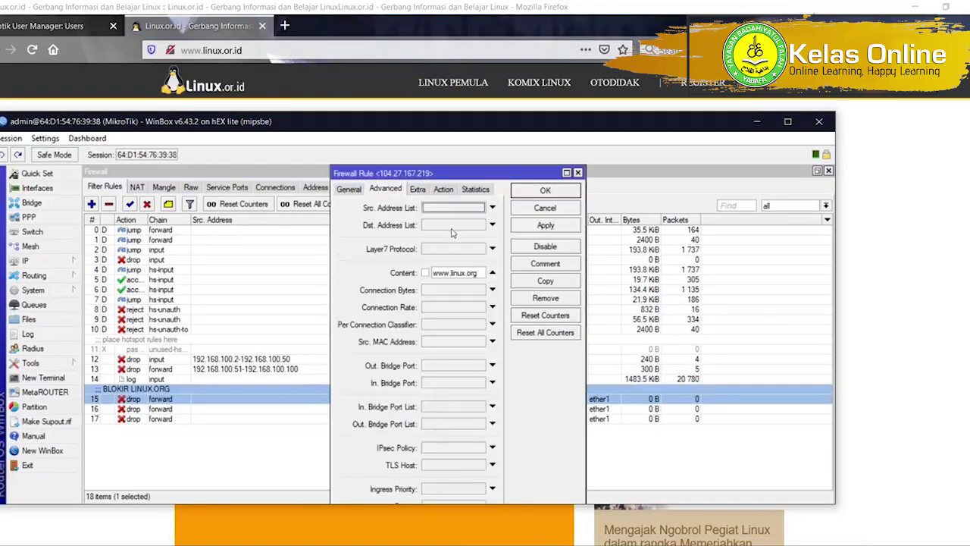
pyautogui.doubleClick(457, 274)
pyautogui.click(456, 274)
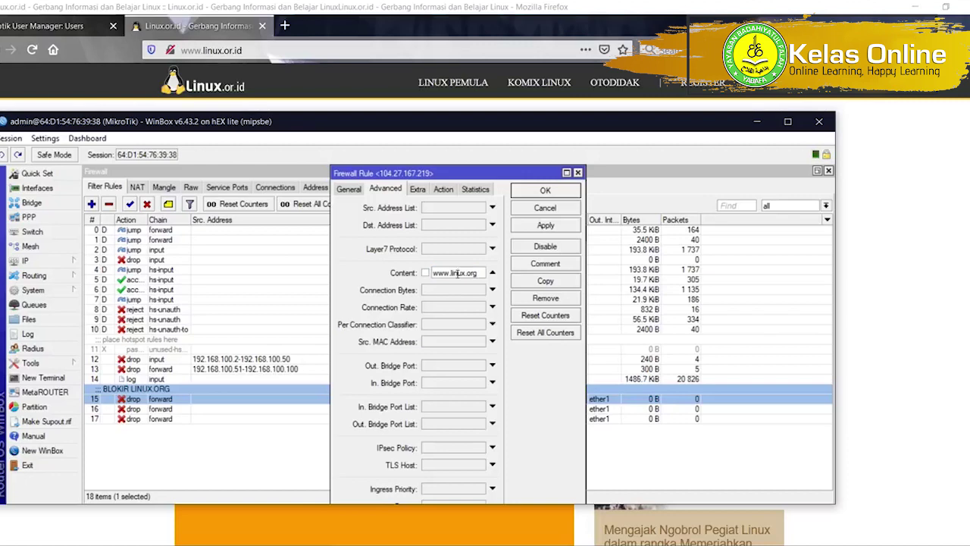
pyautogui.doubleClick(457, 273)
pyautogui.write('l')
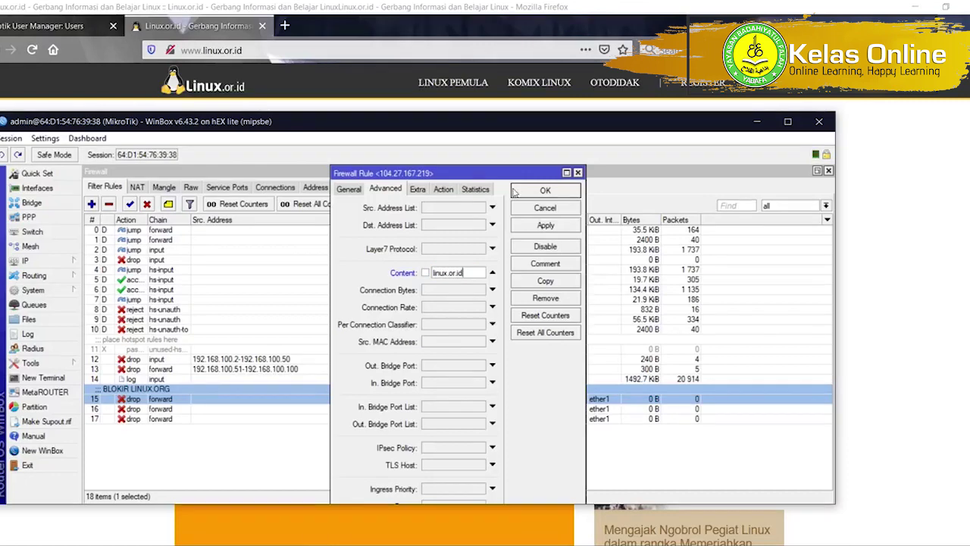
# Try linux.or.id as rule 15's Dst. Address, dismiss the error, and type 'ping linux.or.id' in a terminal.
pyautogui.click(350, 195)
pyautogui.doubleClick(453, 242)
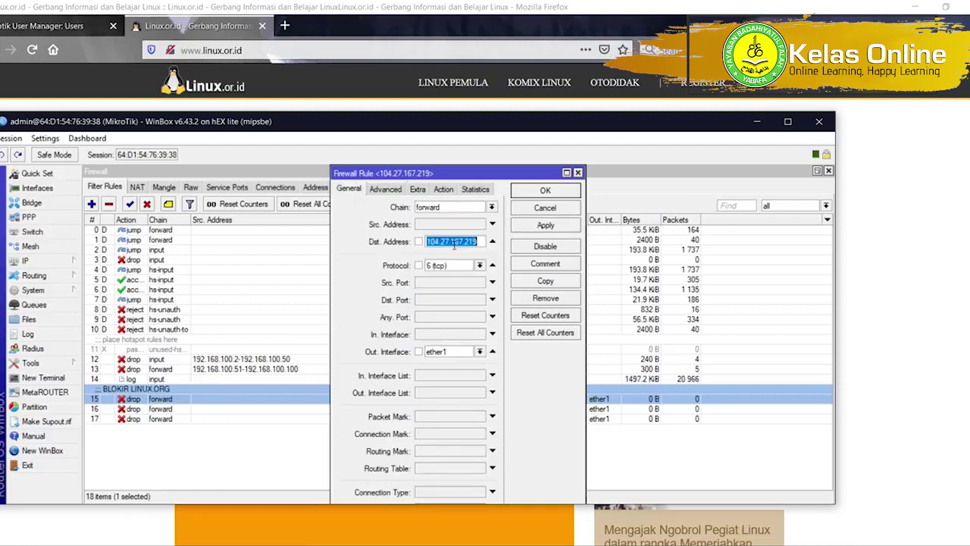
pyautogui.press('BackSpace')
pyautogui.write('linux.or.id')
pyautogui.click(553, 226)
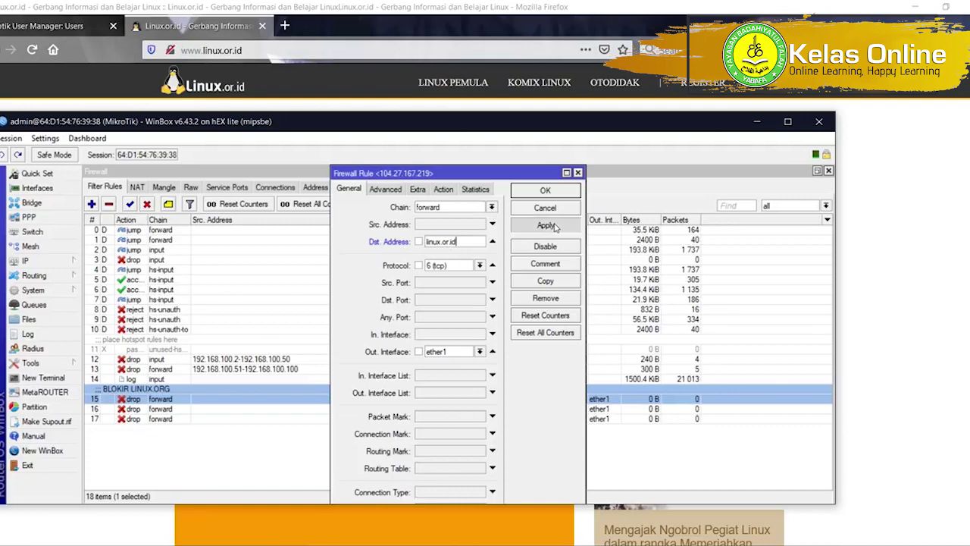
pyautogui.click(464, 329)
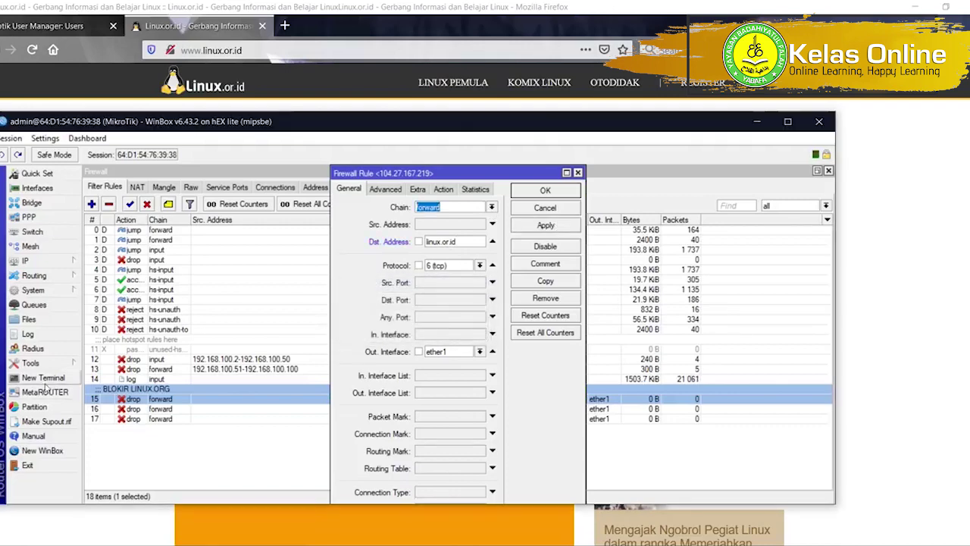
pyautogui.click(44, 378)
pyautogui.write('pin')
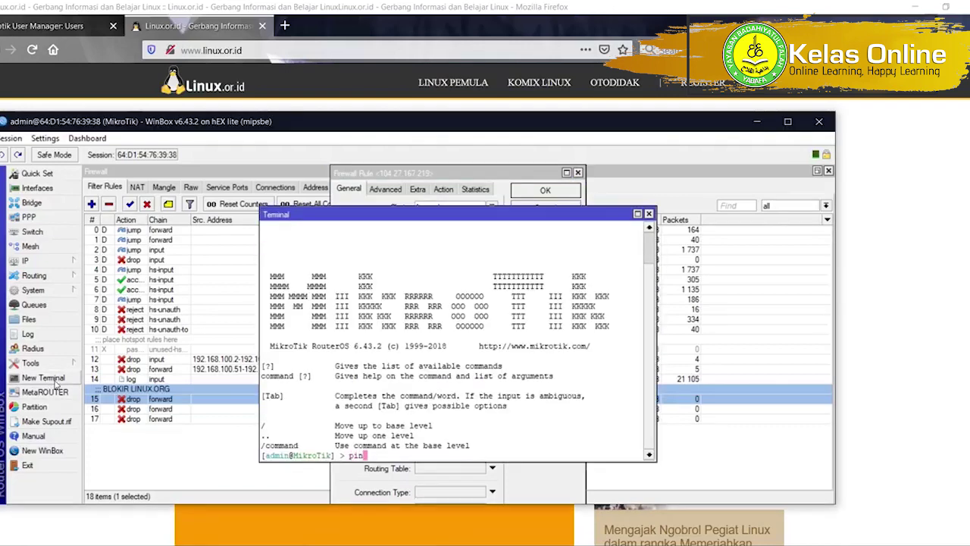
pyautogui.write('g 1inux.or.id')
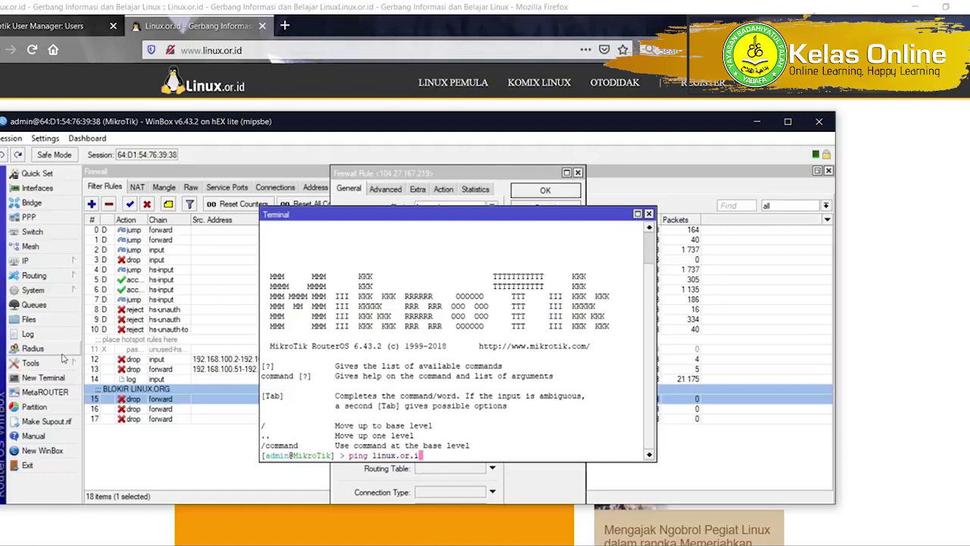
# Ping linux.or.id from the router terminal and copy its resolved IP 64.140.165.106.
pyautogui.press('Return')
pyautogui.hotkey('ctrl', 'c')
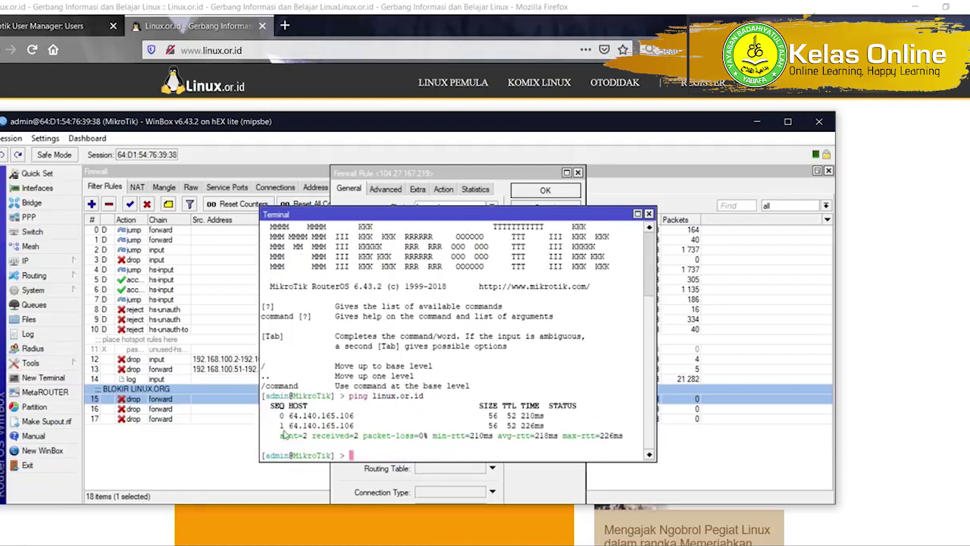
pyautogui.moveTo(288, 420); pyautogui.dragTo(356, 421)
pyautogui.click(293, 417)
pyautogui.rightClick(353, 418)
pyautogui.click(386, 426)
# Paste 64.140.165.106 as rule 15's Dst. Address, apply, and close with OK.
pyautogui.hotkey('alt', 'Tab')
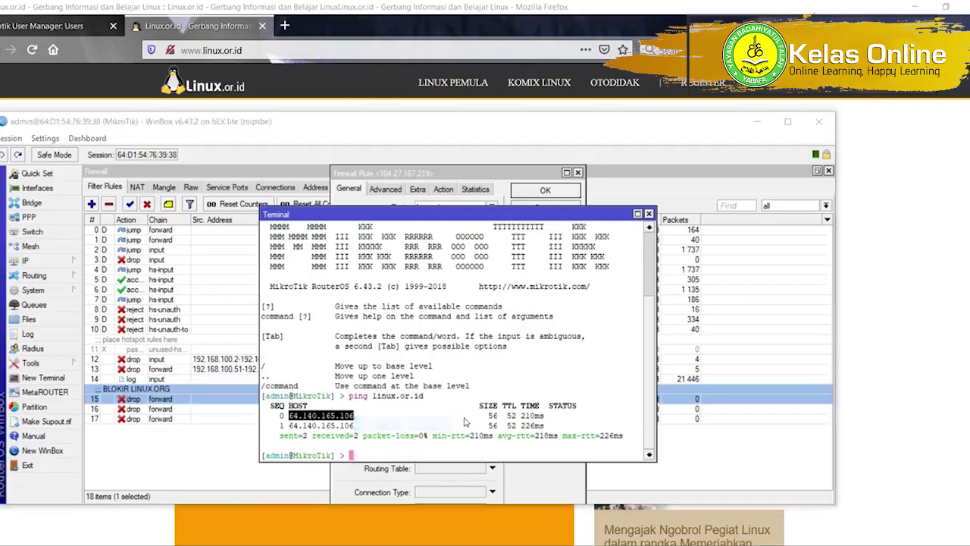
pyautogui.hotkey('alt', 'Tab')
pyautogui.click(425, 173)
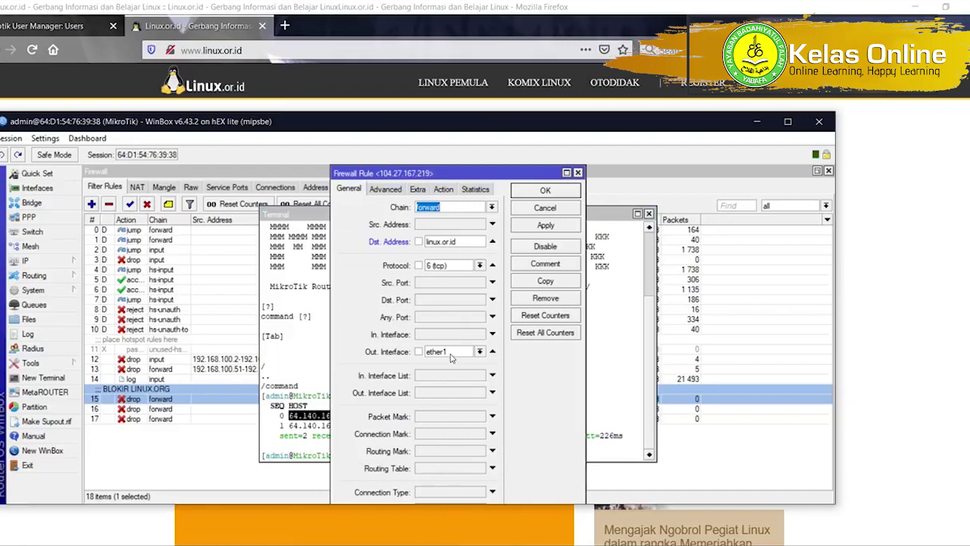
pyautogui.doubleClick(450, 242)
pyautogui.hotkey('ctrl', 'v')
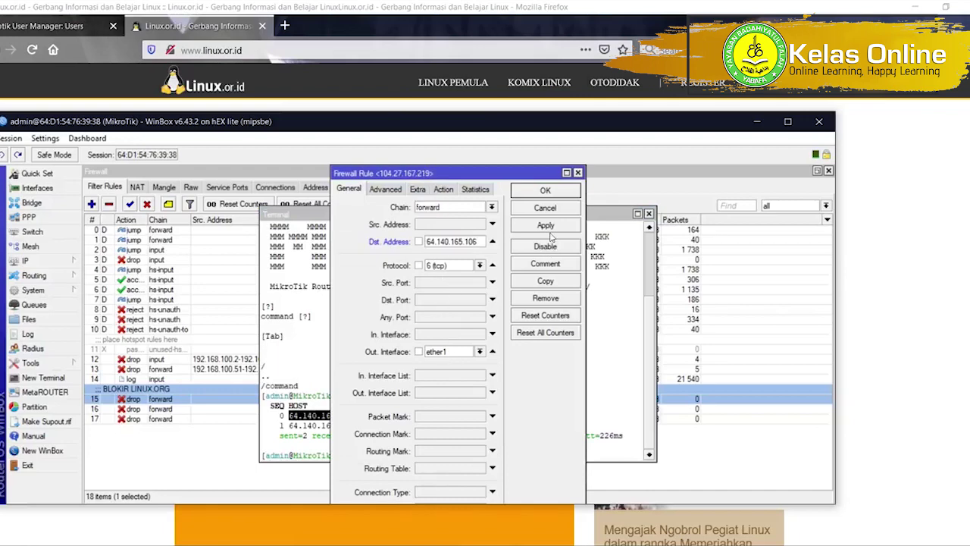
pyautogui.click(545, 226)
pyautogui.click(559, 191)
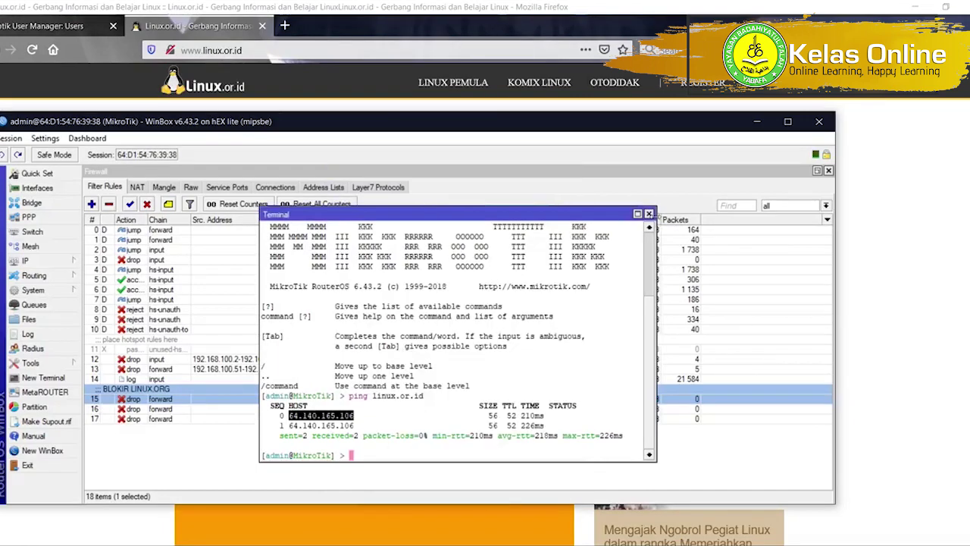
pyautogui.click(652, 218)
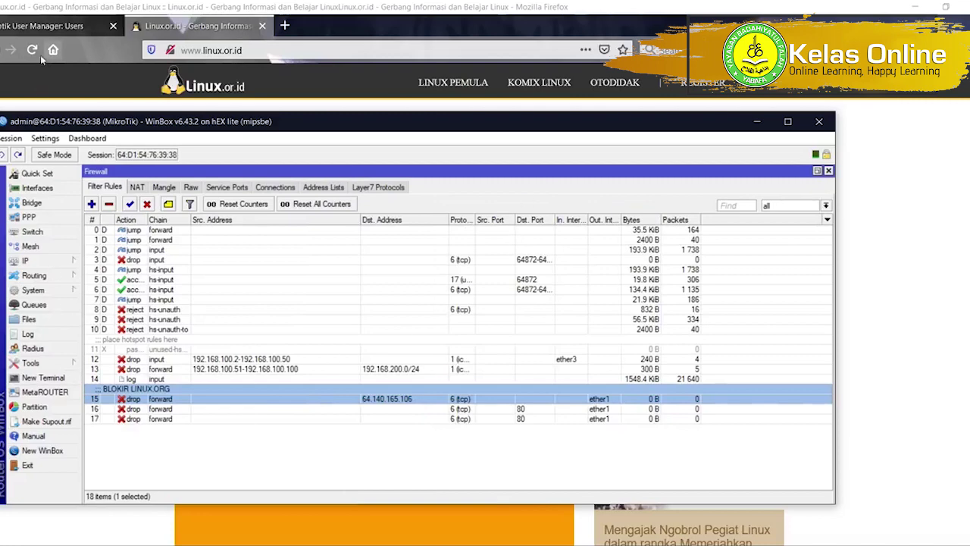
pyautogui.click(243, 49)
pyautogui.click(285, 25)
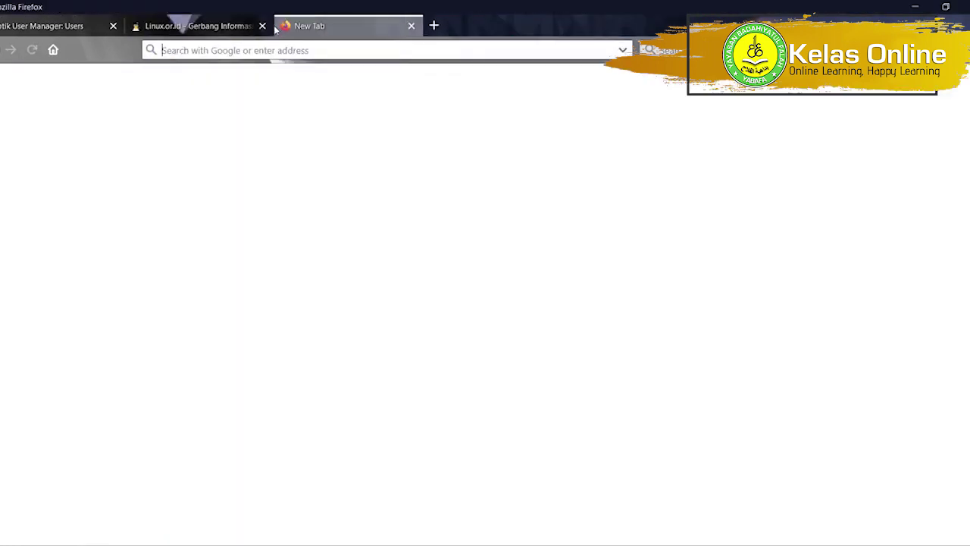
pyautogui.click(262, 26)
pyautogui.hotkey('ctrl', 'v')
pyautogui.click(279, 77)
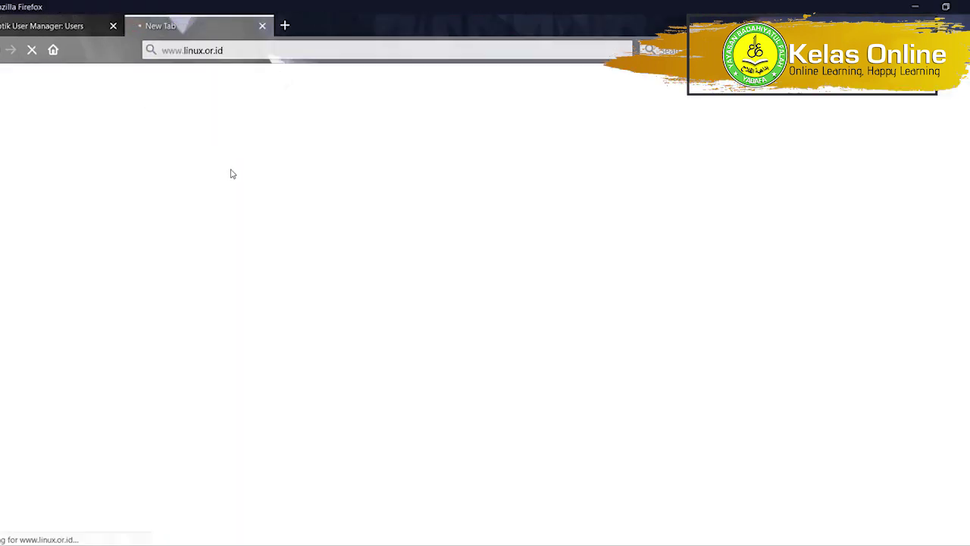
pyautogui.hotkey('alt', 'Tab')
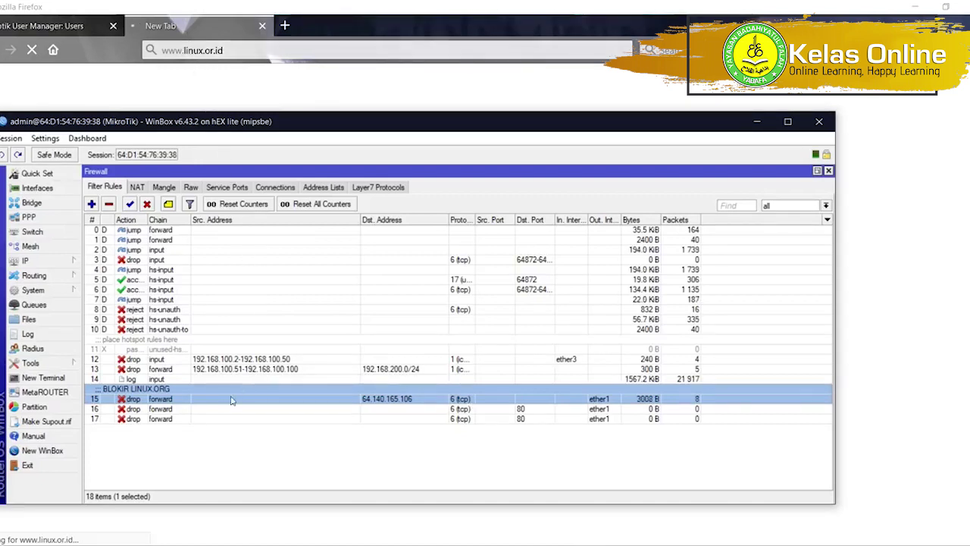
# Inspect rule 16's *.mp3 content match and close it without changes.
pyautogui.doubleClick(210, 410)
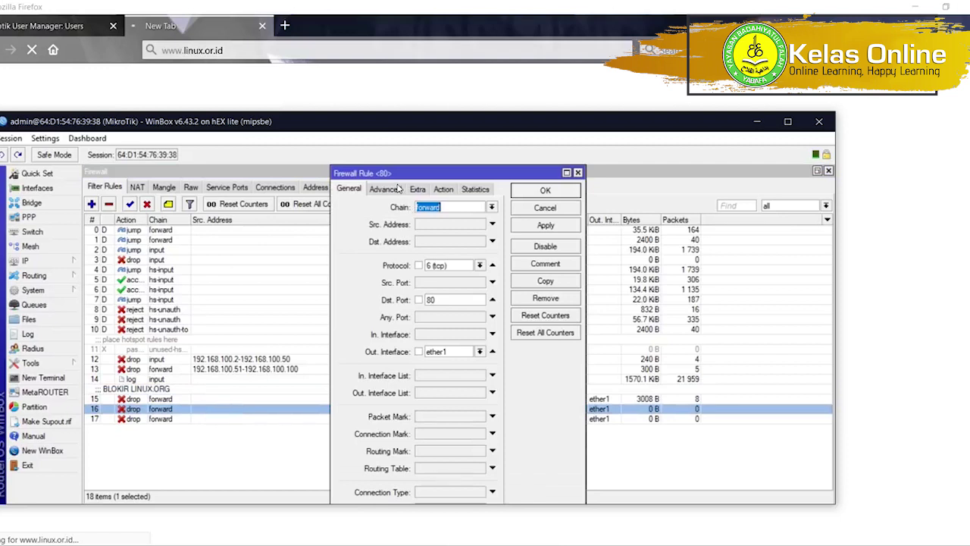
pyautogui.click(397, 188)
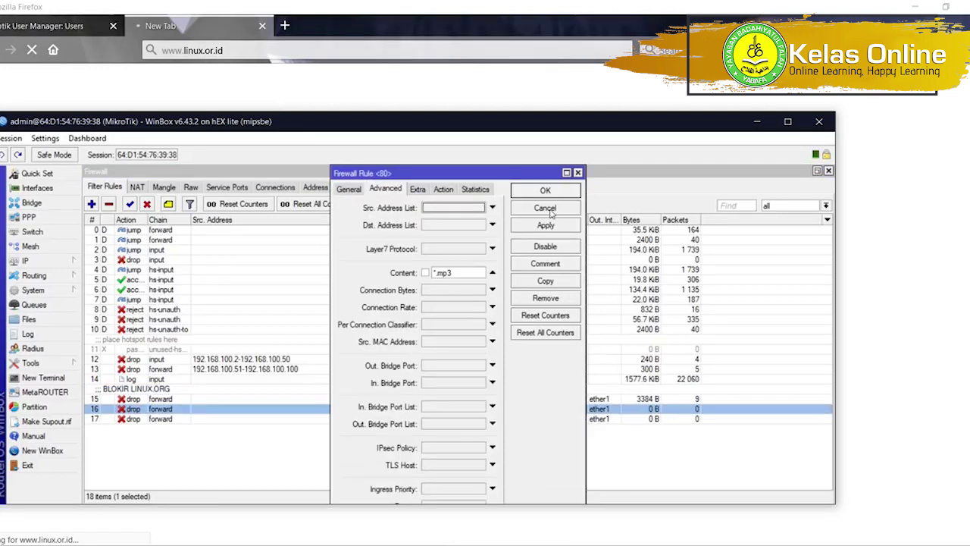
pyautogui.click(546, 208)
# Close the linux.or.id tab and search Google for 'index of mp3'.
pyautogui.click(284, 25)
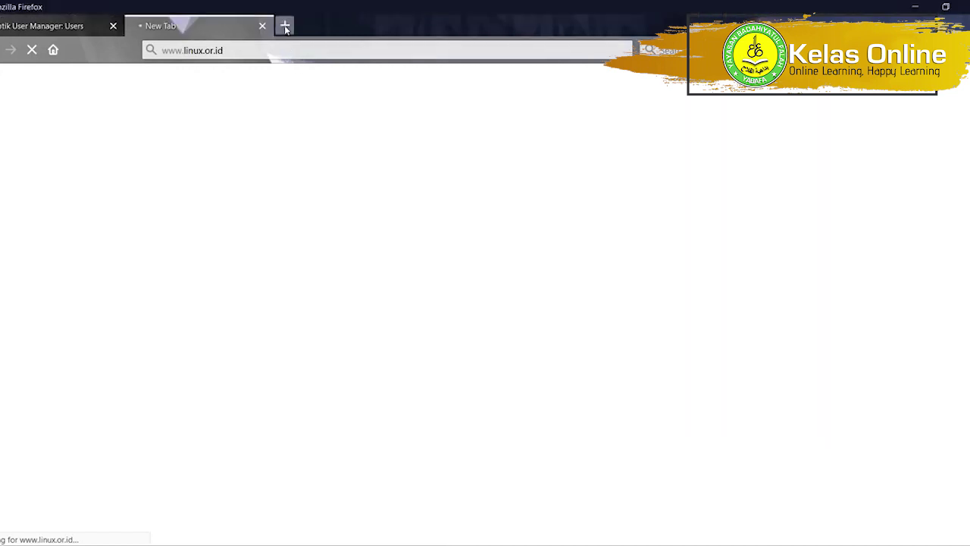
pyautogui.click(269, 26)
pyautogui.click(269, 25)
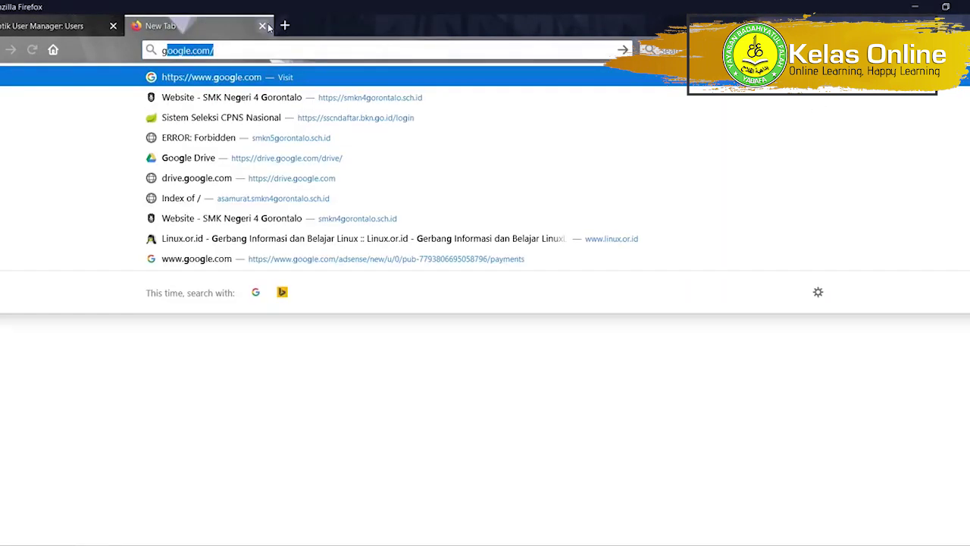
pyautogui.press('Return')
pyautogui.write('in')
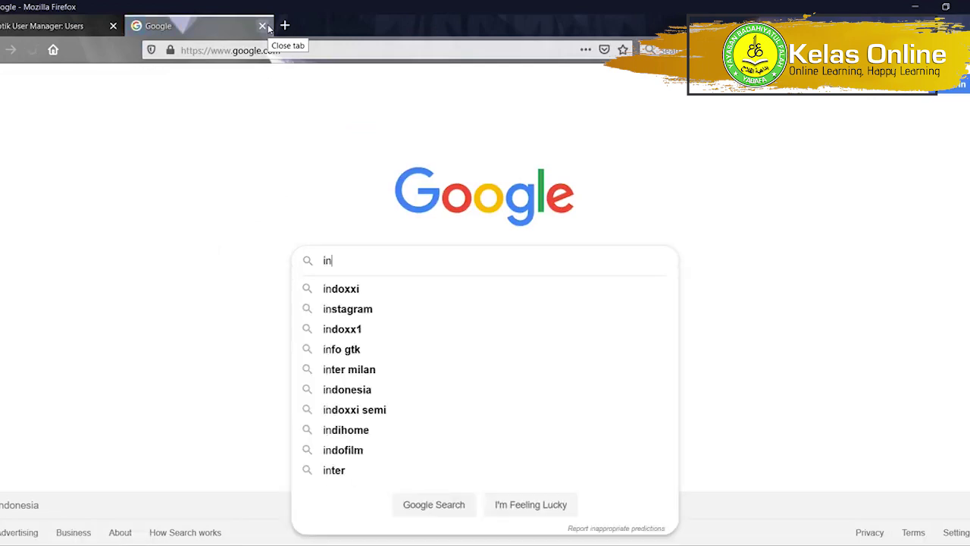
pyautogui.write('dex of mp3')
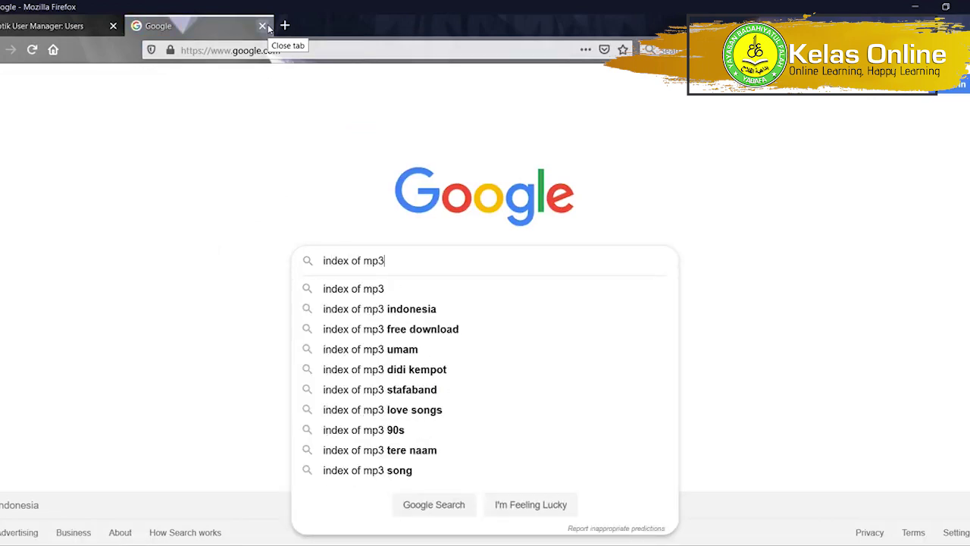
pyautogui.press('Return')
pyautogui.hotkey('alt', 'Tab')
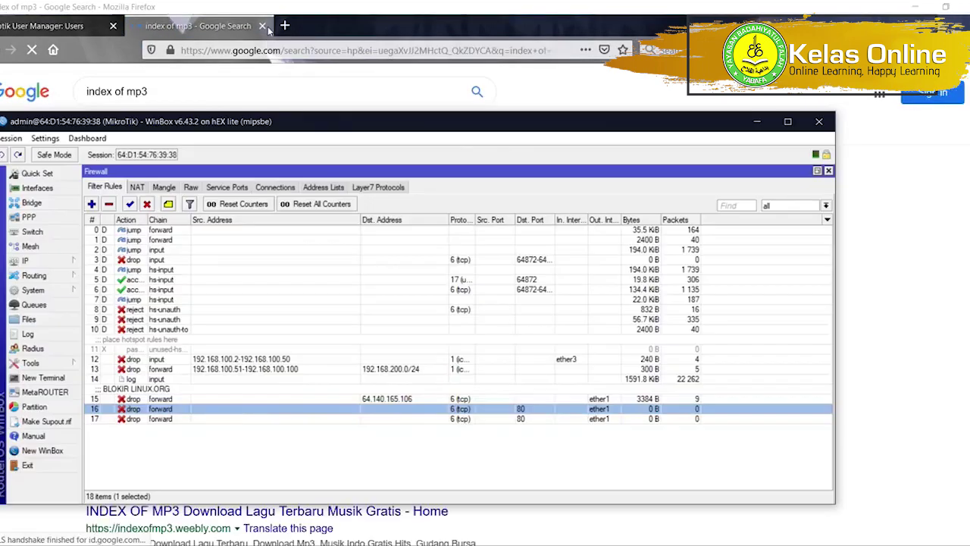
pyautogui.click(269, 29)
# Open the first result, the Metallica listing and the Queen listing in new tabs.
pyautogui.rightClick(176, 195)
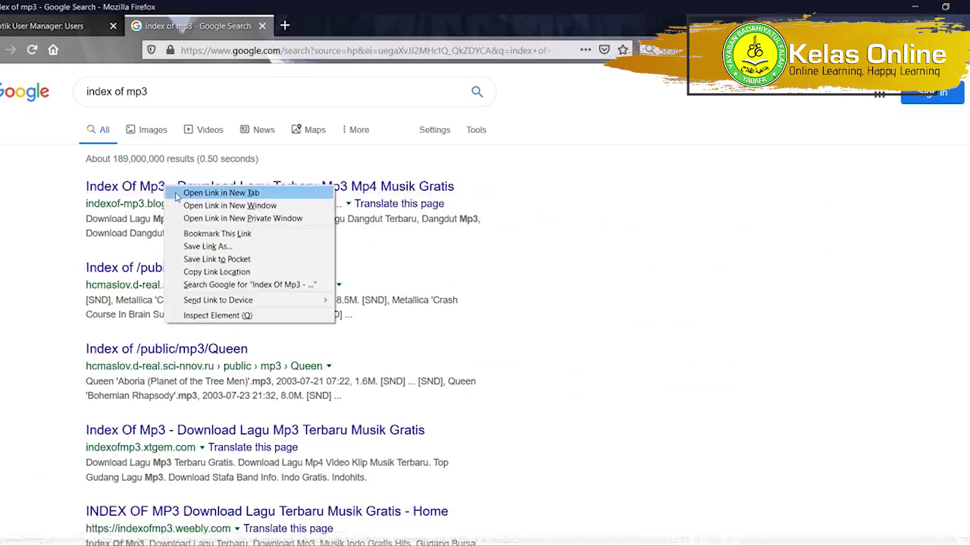
pyautogui.click(176, 196)
pyautogui.rightClick(206, 270)
pyautogui.click(214, 274)
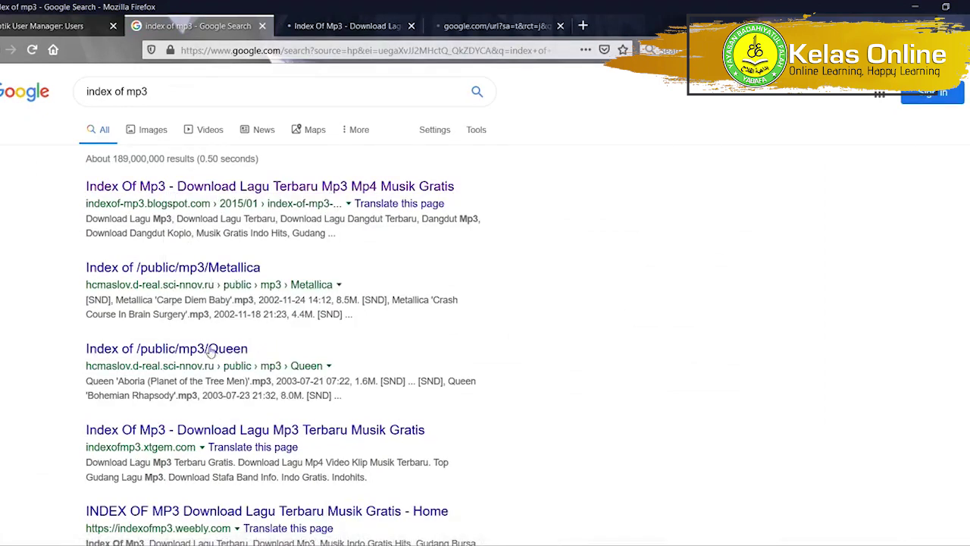
pyautogui.rightClick(199, 357)
pyautogui.click(221, 366)
# Look over the Index Of Mp3 page, then close the GRATISINDO mp3 page.
pyautogui.click(308, 28)
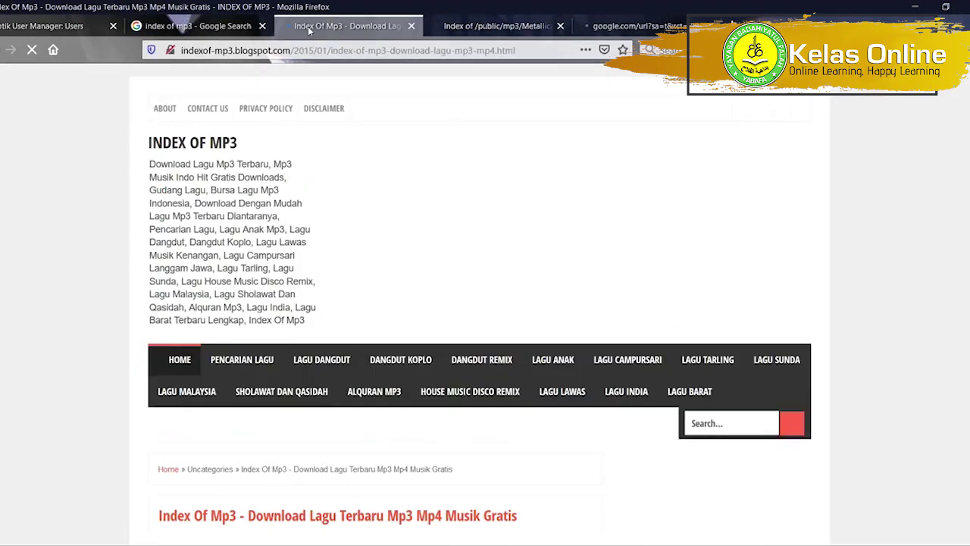
pyautogui.scroll(-5, 353, 114)
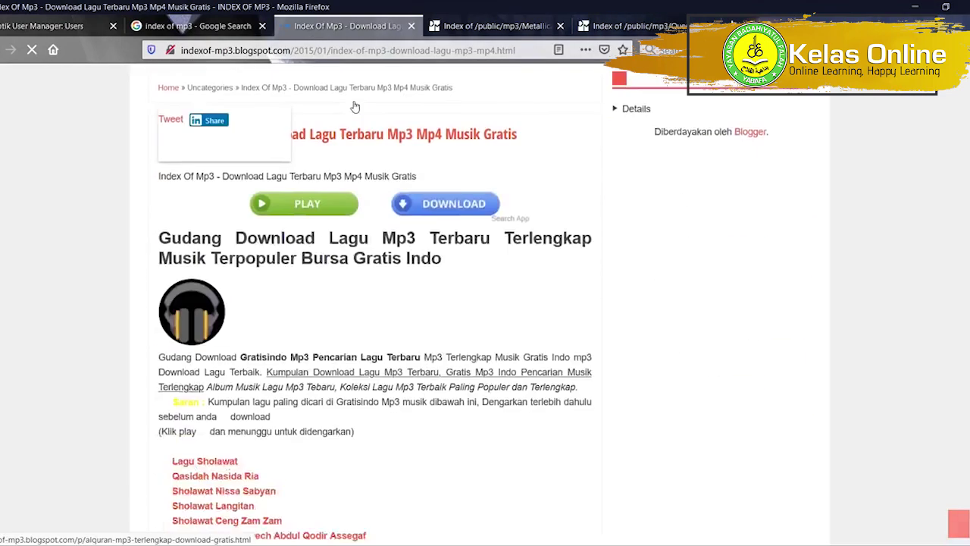
pyautogui.scroll(-6, 355, 106)
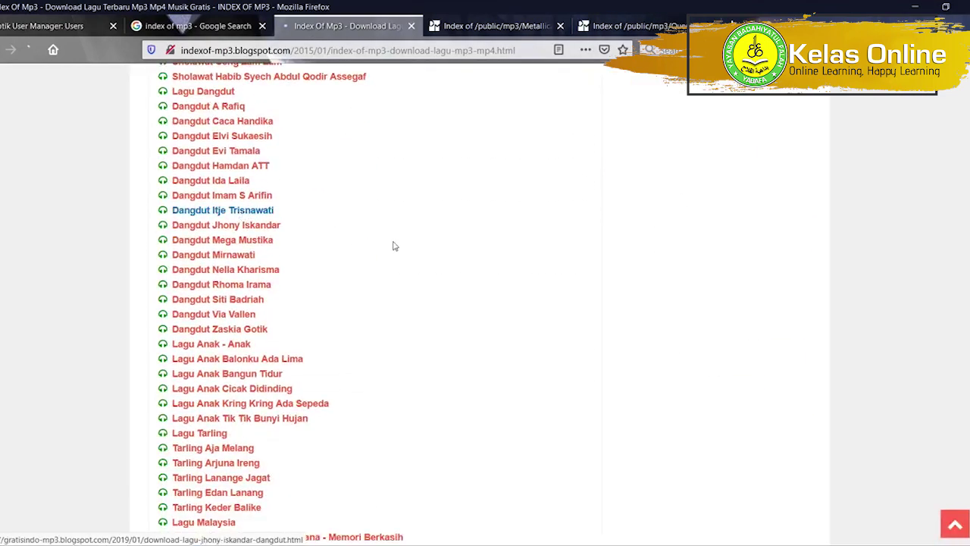
pyautogui.hotkey('alt', 'Tab')
pyautogui.hotkey('alt', 'Tab')
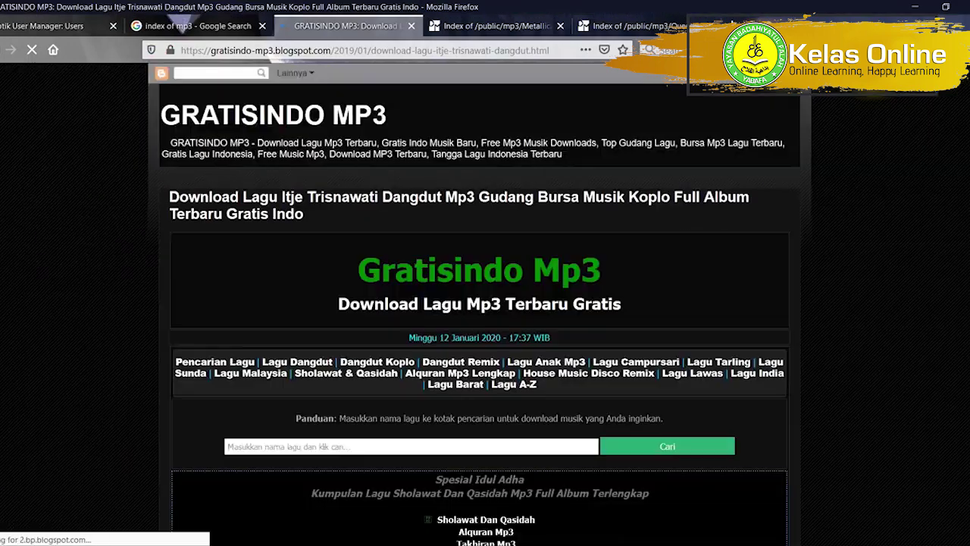
pyautogui.scroll(-3, 478, 303)
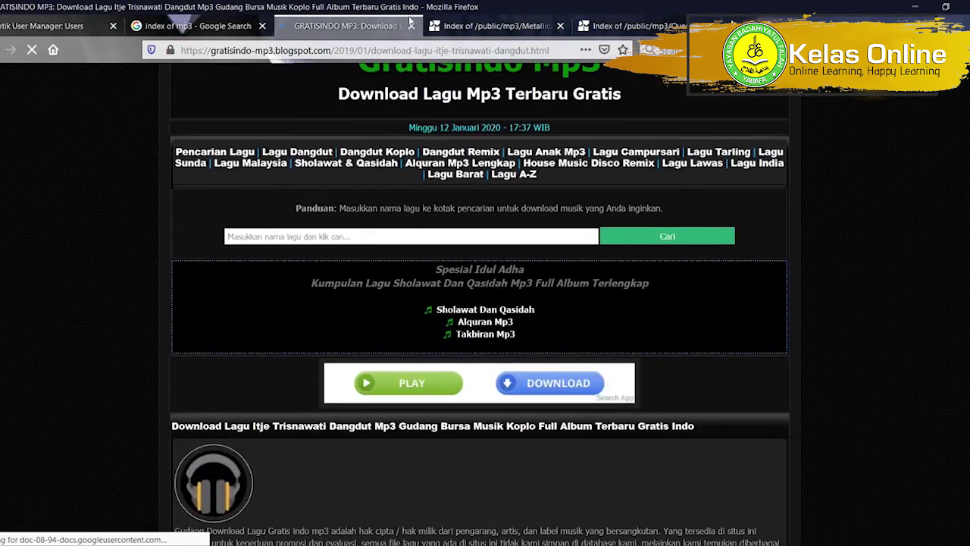
pyautogui.click(411, 25)
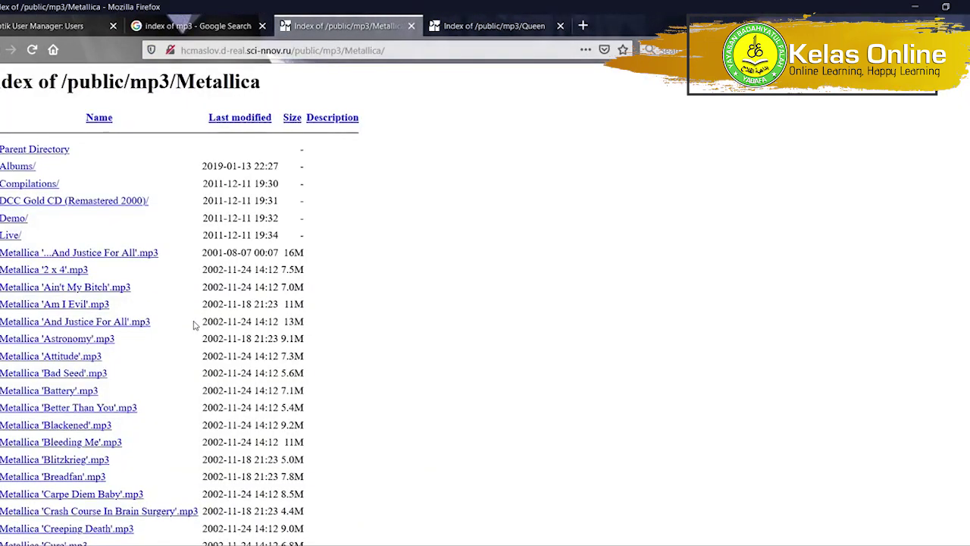
# Move and narrow the WinBox window to uncover the Metallica song links.
pyautogui.scroll(-4, 193, 324)
pyautogui.hotkey('alt', 'Tab')
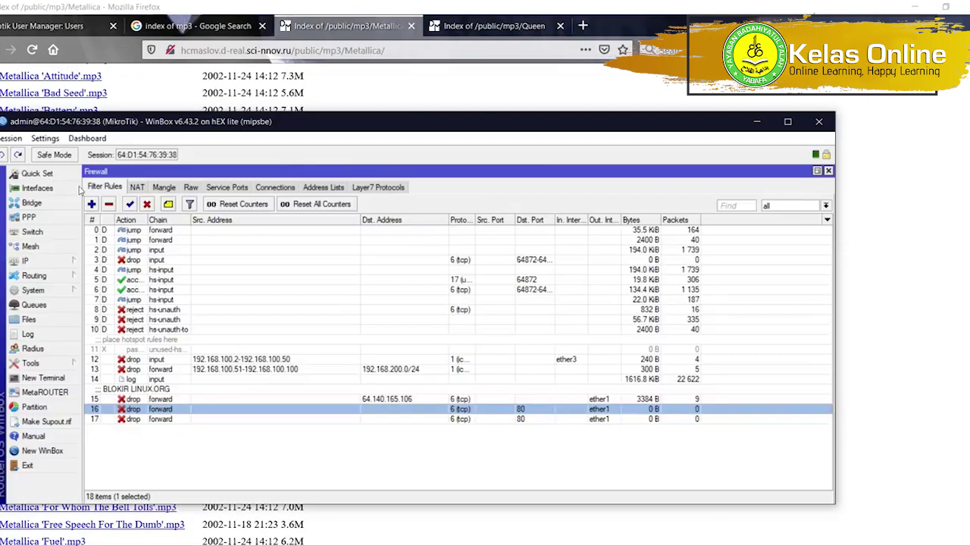
pyautogui.moveTo(148, 121); pyautogui.dragTo(280, 89)
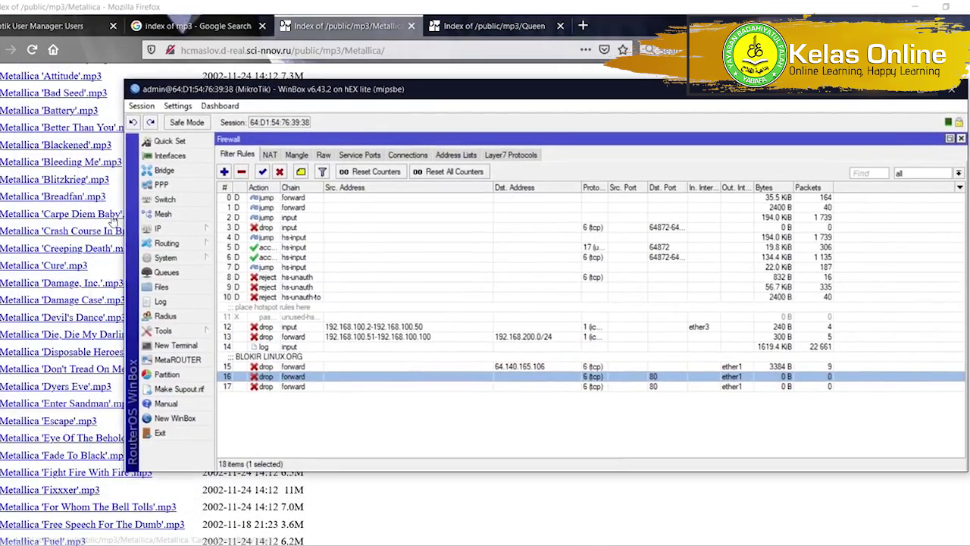
pyautogui.moveTo(125, 220); pyautogui.dragTo(207, 220)
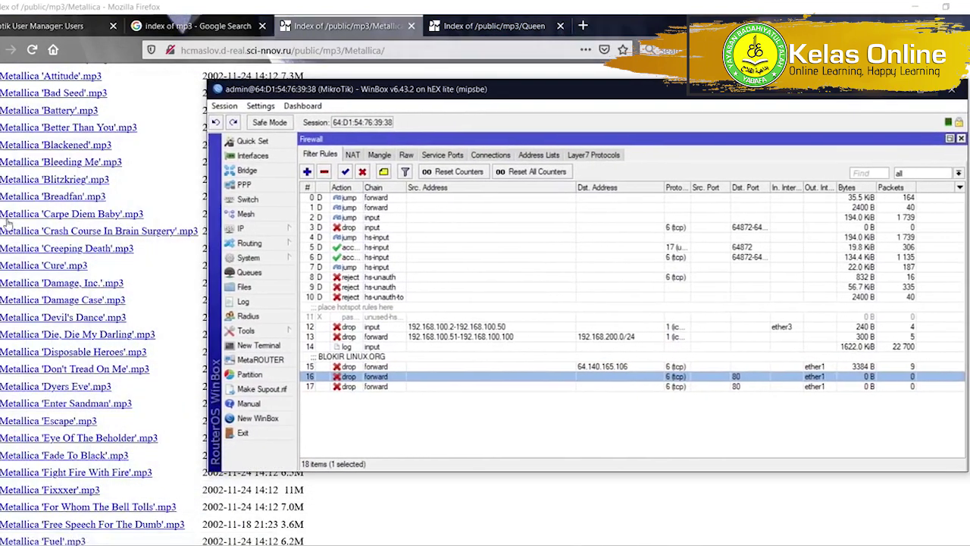
# Try downloading 'Carpe Diem Baby' and 'Creeping Death' mp3s, then cancel the download prompt.
pyautogui.click(21, 216)
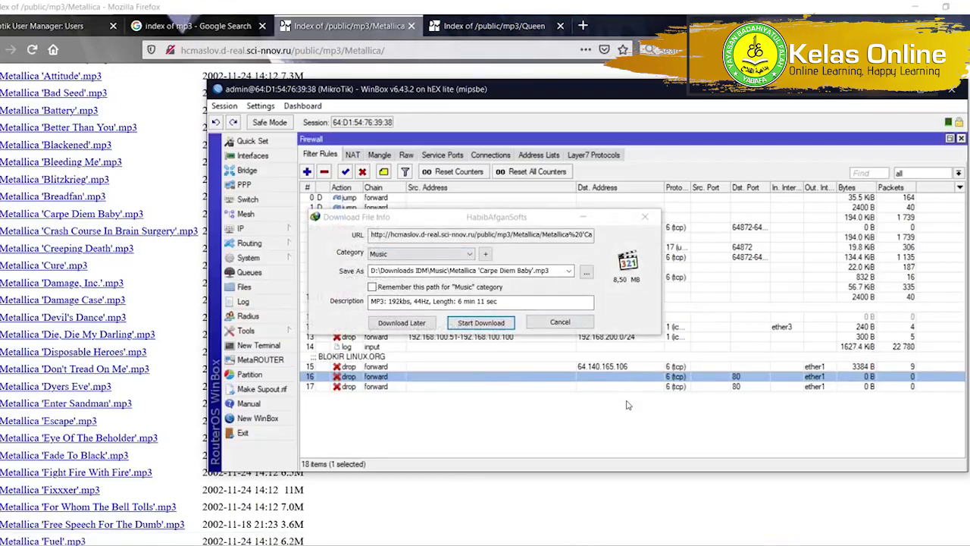
pyautogui.click(75, 249)
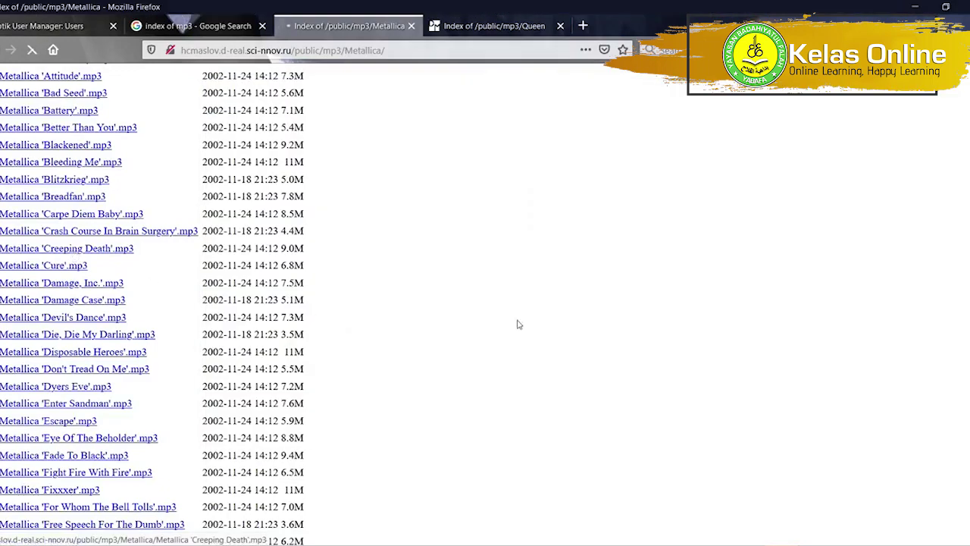
pyautogui.click(551, 321)
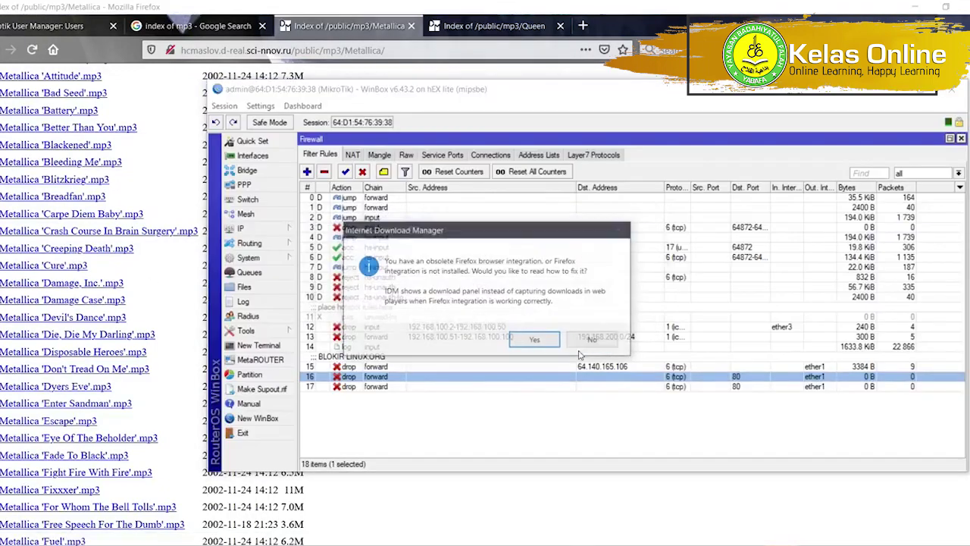
pyautogui.click(585, 341)
# Remove the Dst. Port 80 condition from drop rule 16, keeping tcp, and save it.
pyautogui.doubleClick(581, 377)
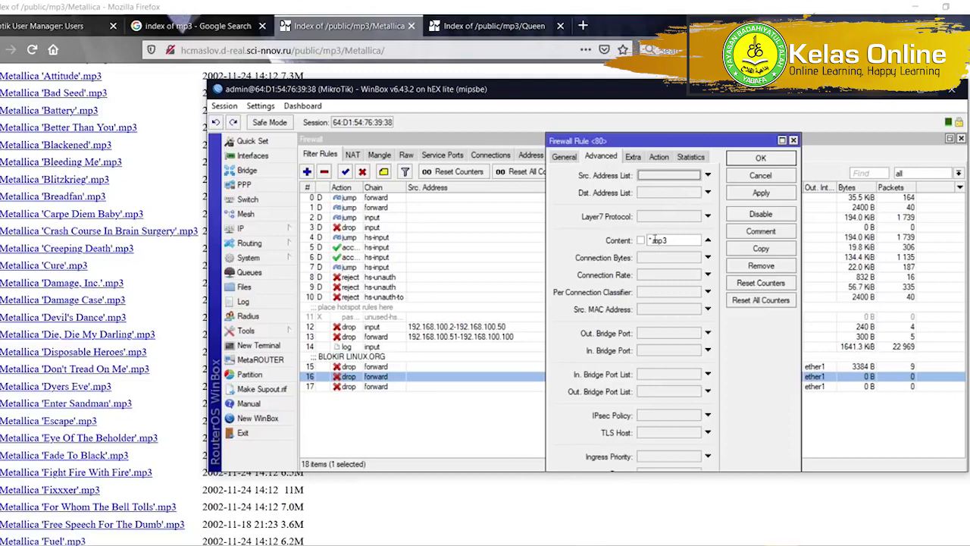
pyautogui.moveTo(653, 239); pyautogui.dragTo(642, 238)
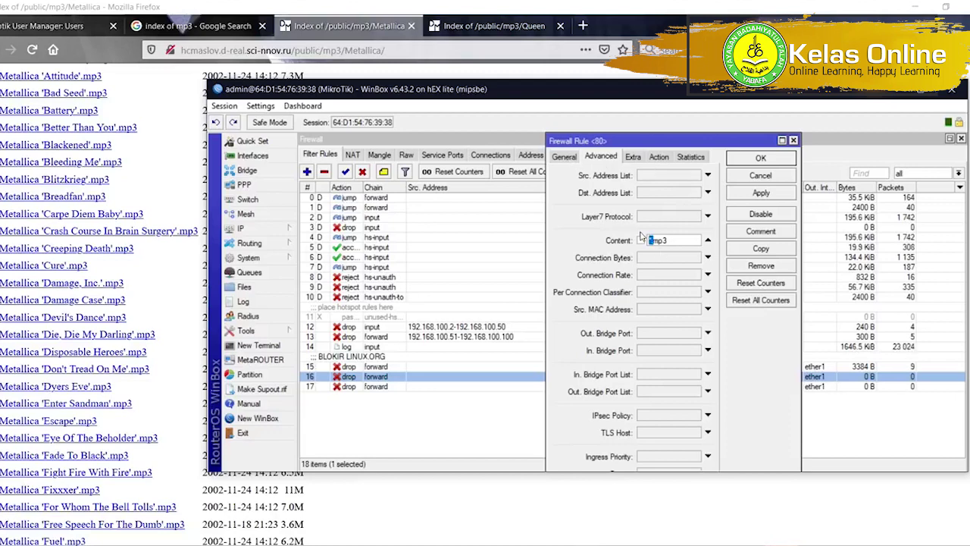
pyautogui.click(658, 156)
pyautogui.click(563, 157)
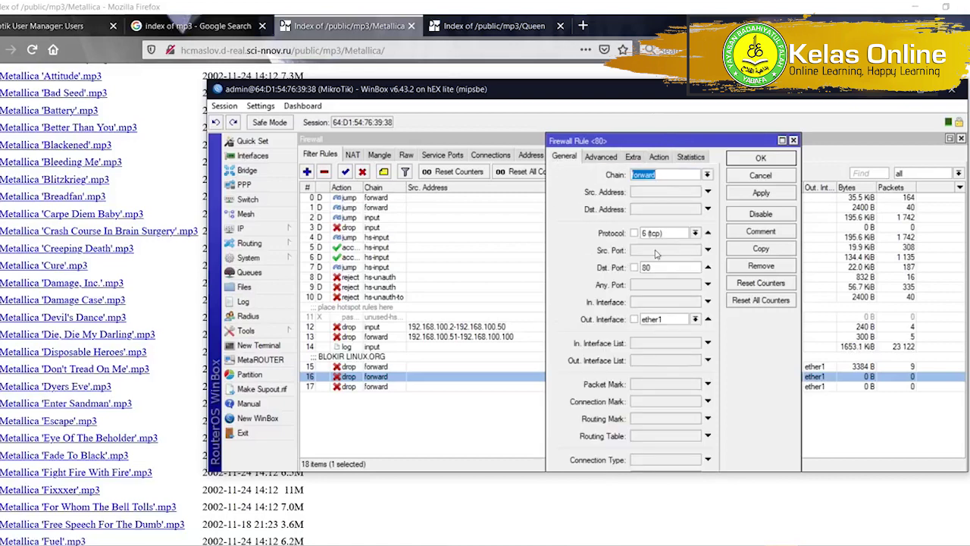
pyautogui.click(708, 235)
pyautogui.click(708, 234)
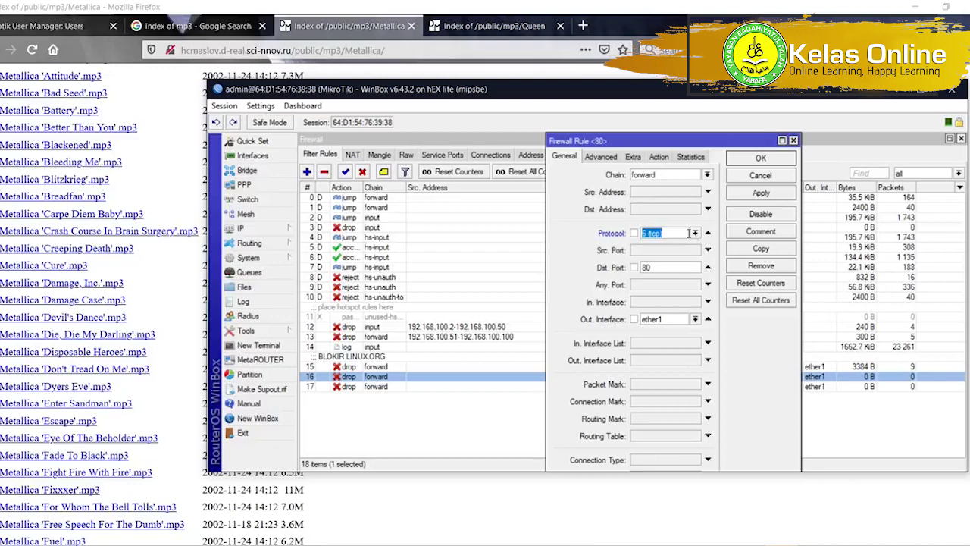
pyautogui.click(708, 268)
pyautogui.click(761, 193)
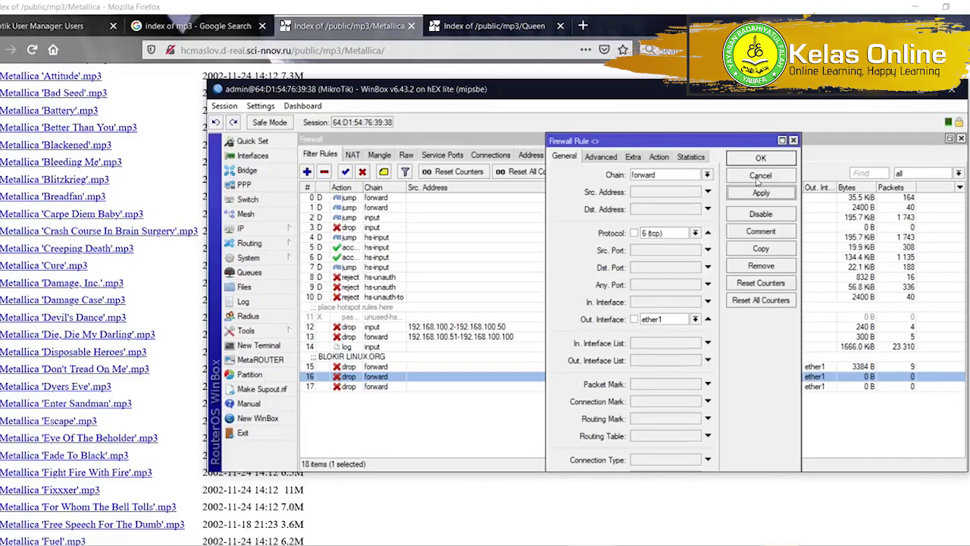
pyautogui.click(755, 160)
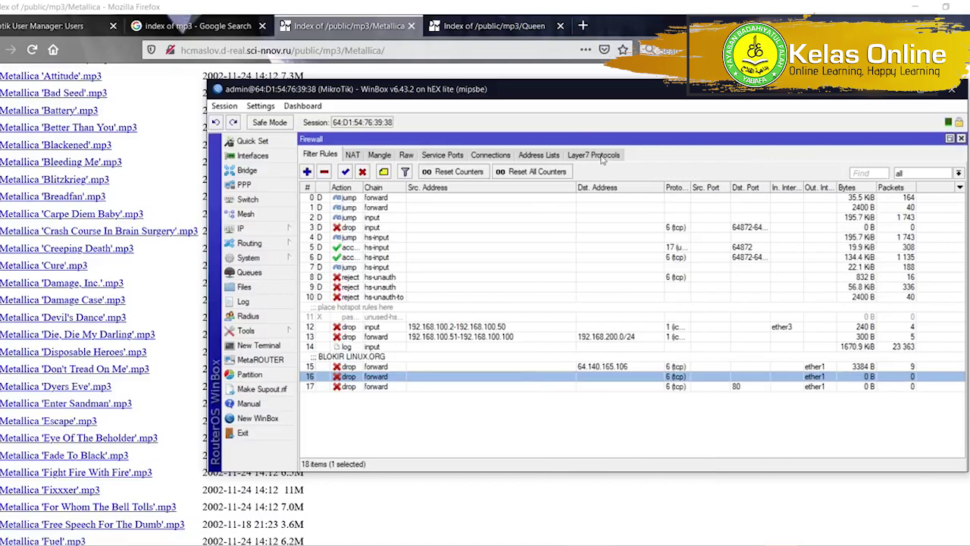
# Retry an mp3 download and reopen rule 16 to check its counters.
pyautogui.click(65, 135)
pyautogui.click(374, 198)
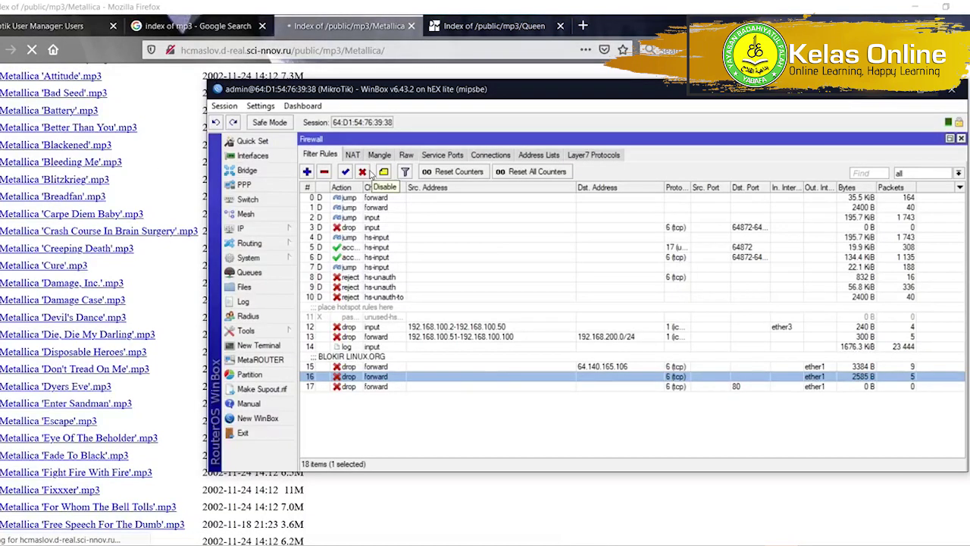
pyautogui.doubleClick(744, 380)
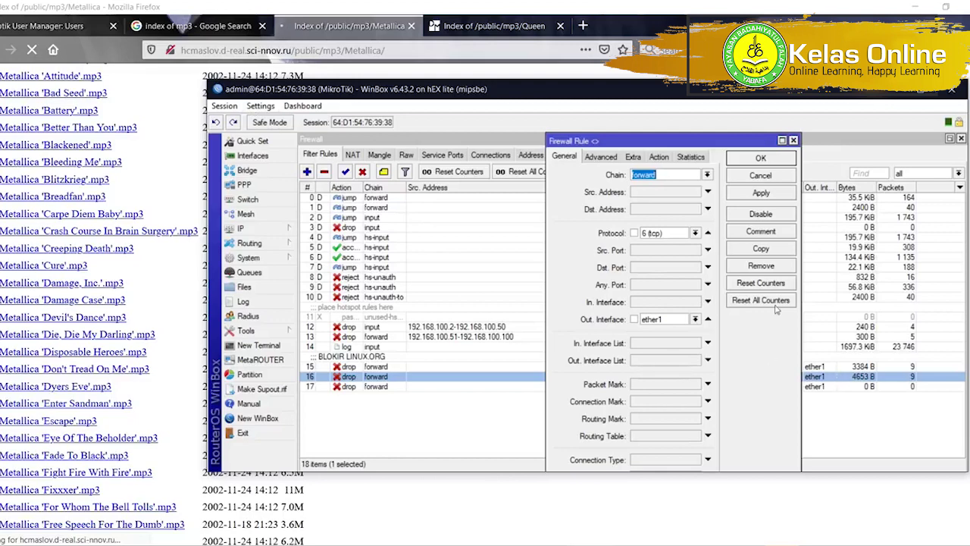
# Attempt the Metallica 'Damage Case' mp3 download, cancel the IDM prompts, and close rule 16's editor.
pyautogui.click(88, 303)
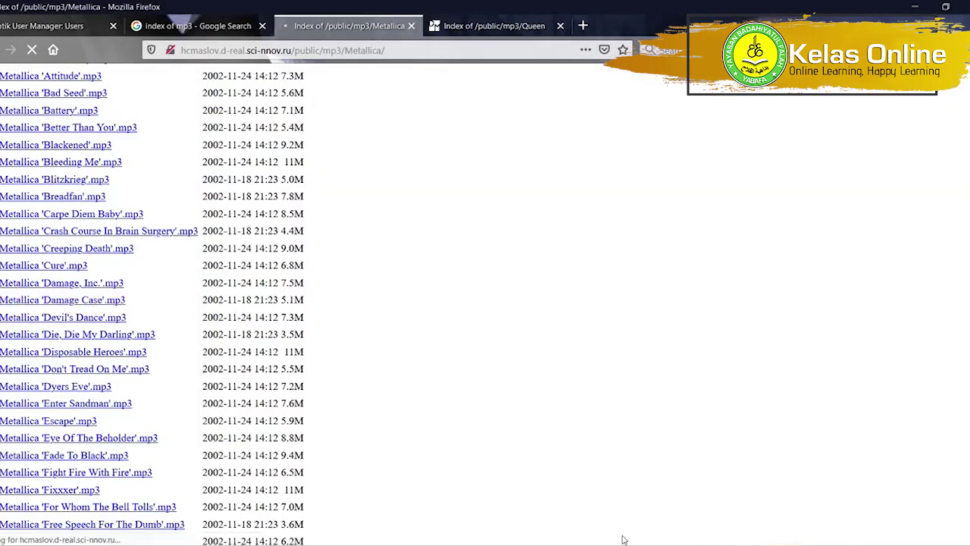
pyautogui.click(596, 505)
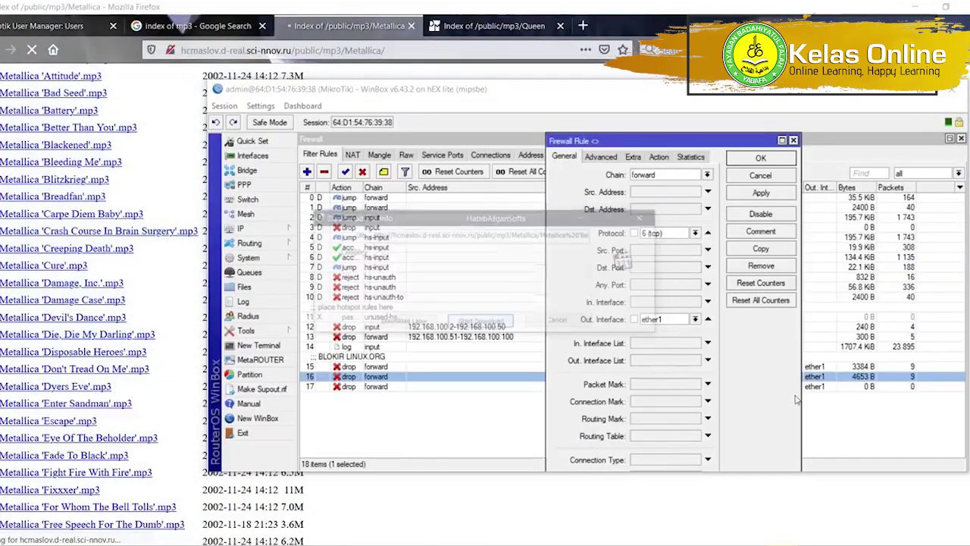
pyautogui.click(559, 322)
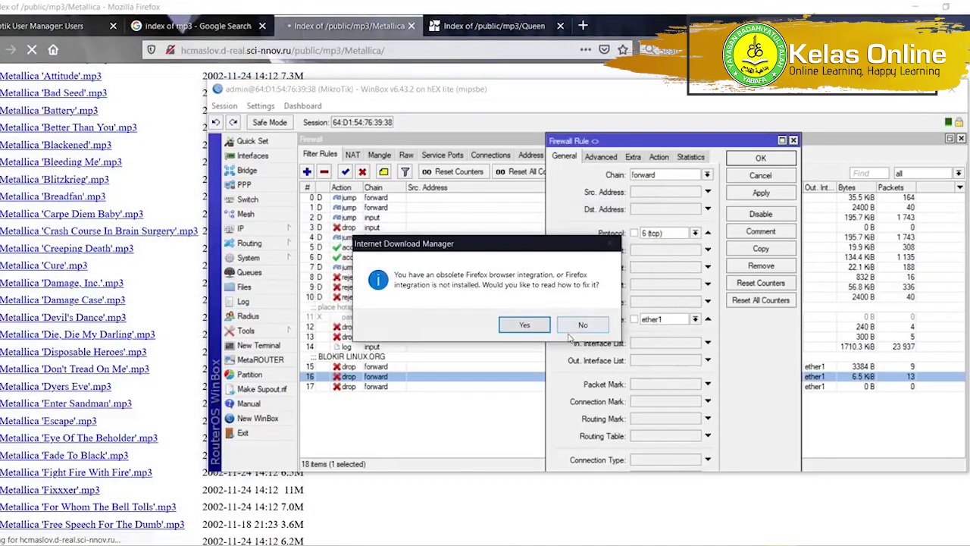
pyautogui.click(574, 327)
pyautogui.press('Escape')
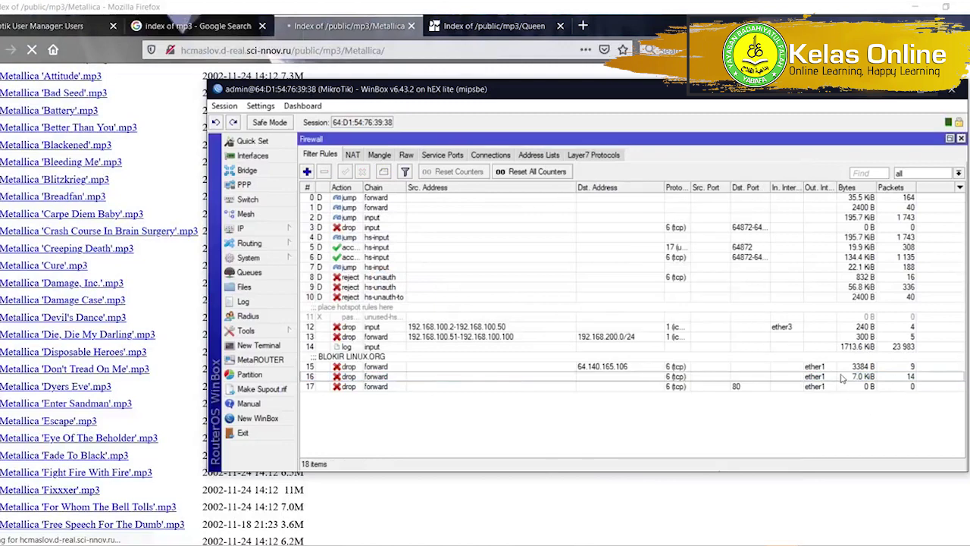
# Change rule 17's Advanced Content match to .mkv and save it.
pyautogui.doubleClick(610, 388)
pyautogui.click(641, 160)
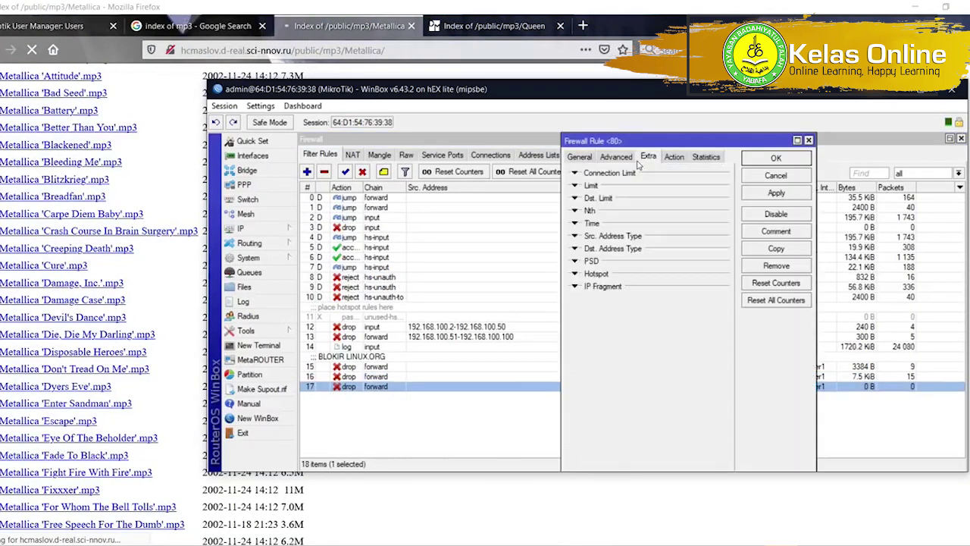
pyautogui.click(616, 157)
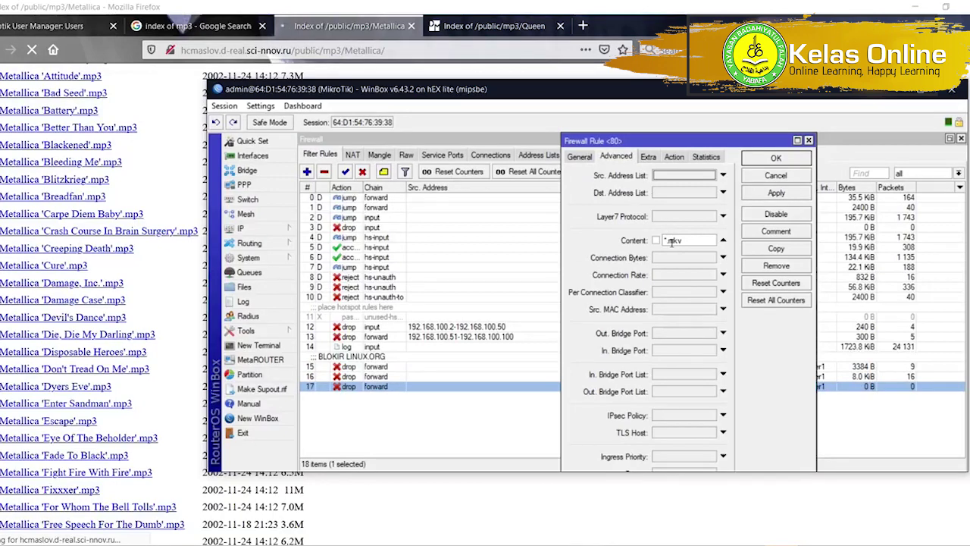
pyautogui.moveTo(669, 241); pyautogui.dragTo(638, 240)
pyautogui.click(580, 156)
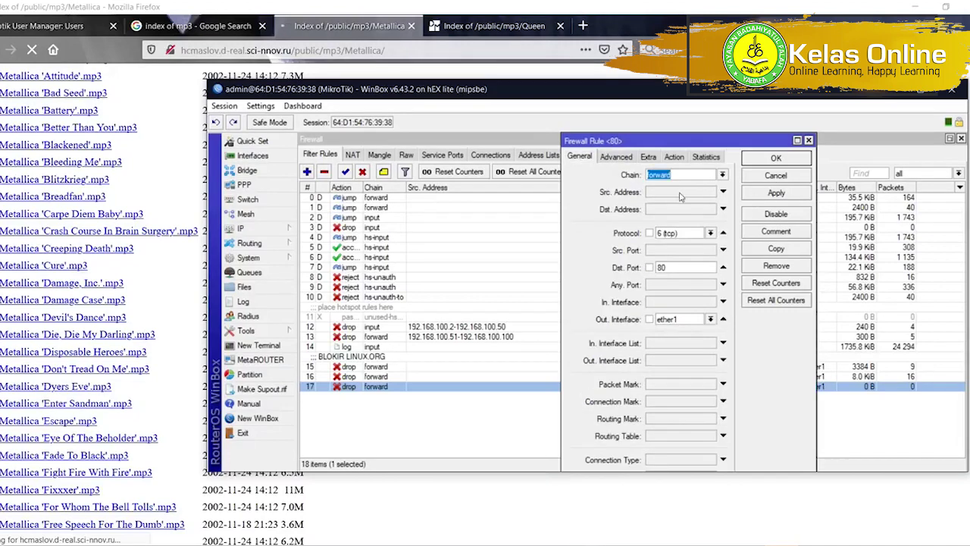
pyautogui.click(776, 158)
# Confirm rule 16 matches content .mp3, then close the Metallica listing tab.
pyautogui.doubleClick(790, 376)
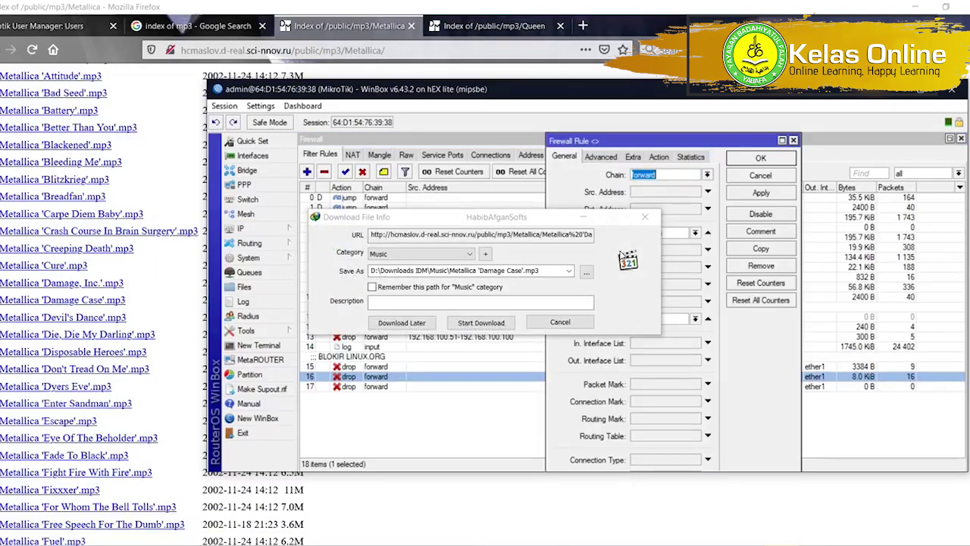
pyautogui.click(581, 325)
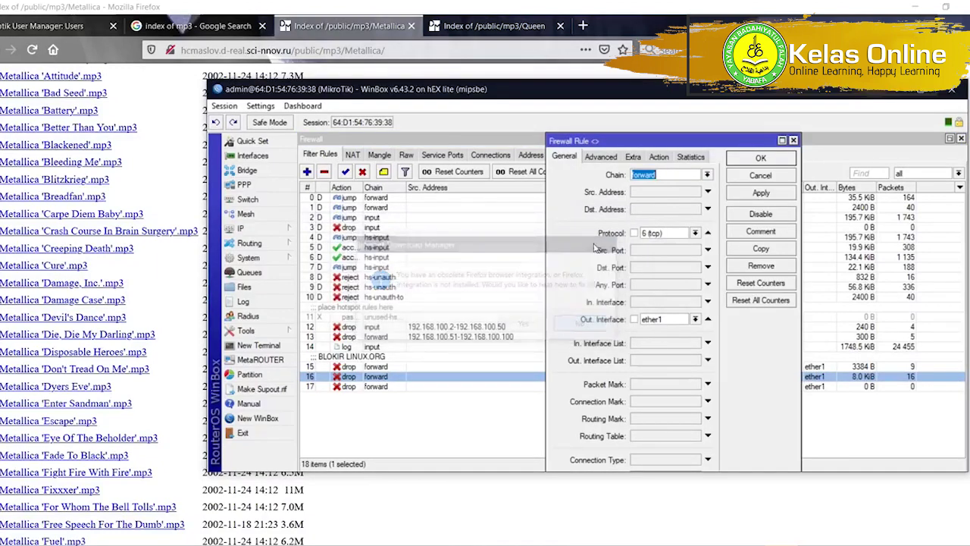
pyautogui.click(599, 157)
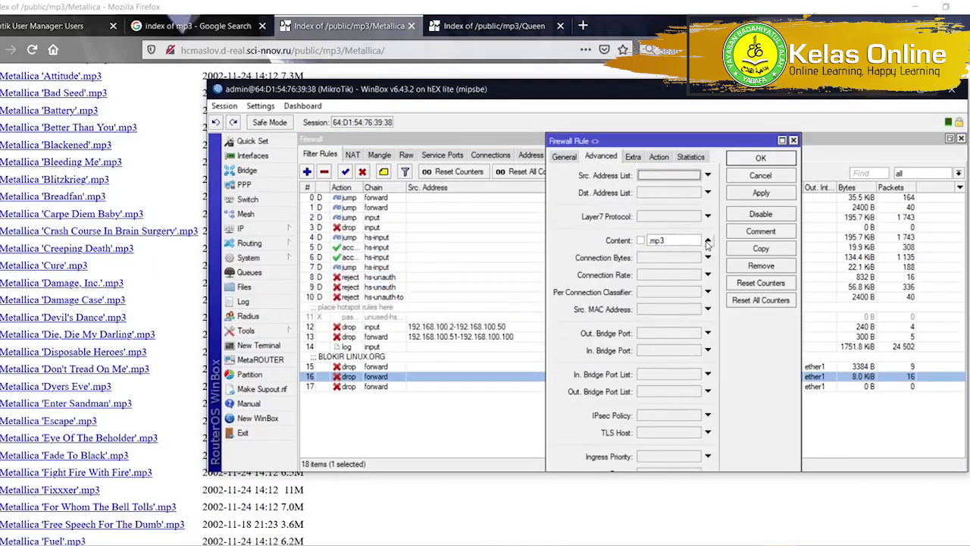
pyautogui.click(754, 158)
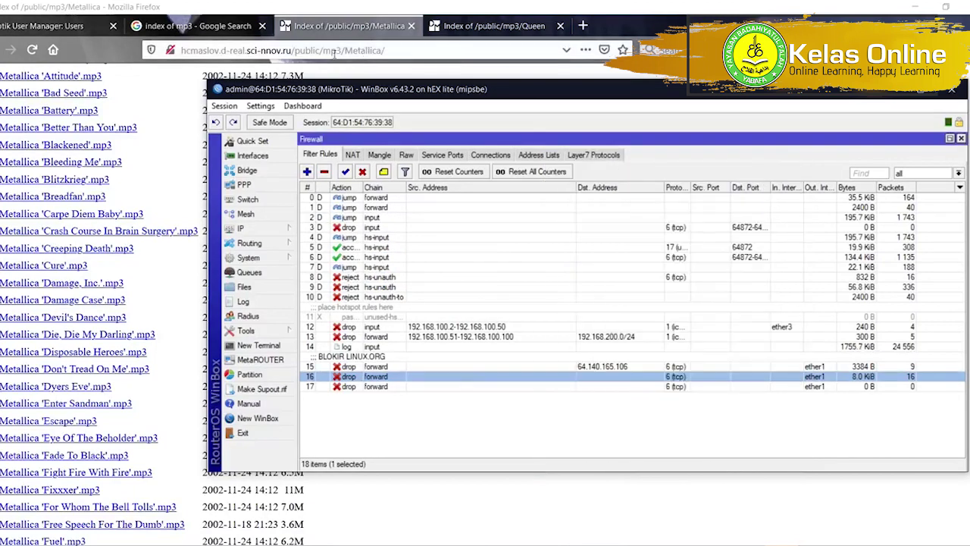
pyautogui.click(412, 28)
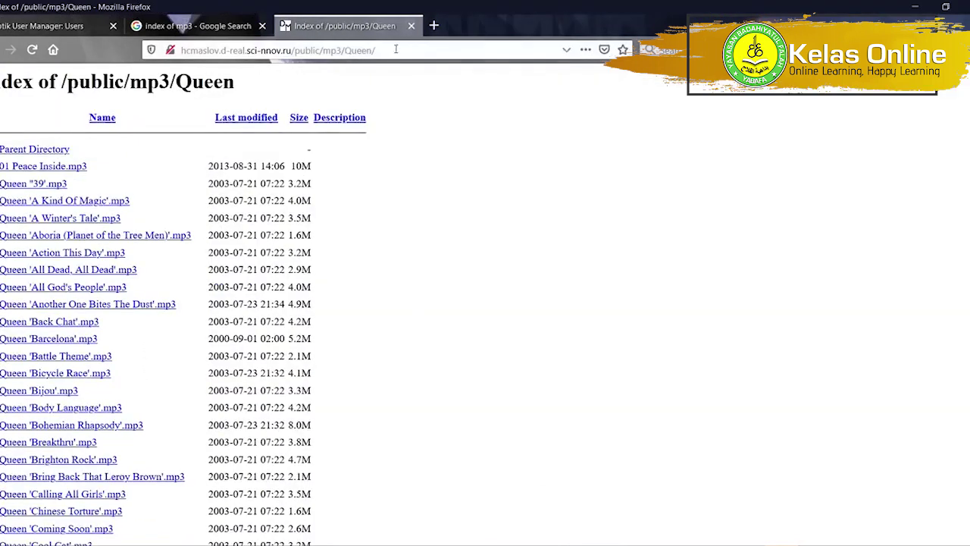
# Search Google for 'index of mkv'.
pyautogui.click(387, 53)
pyautogui.write('index')
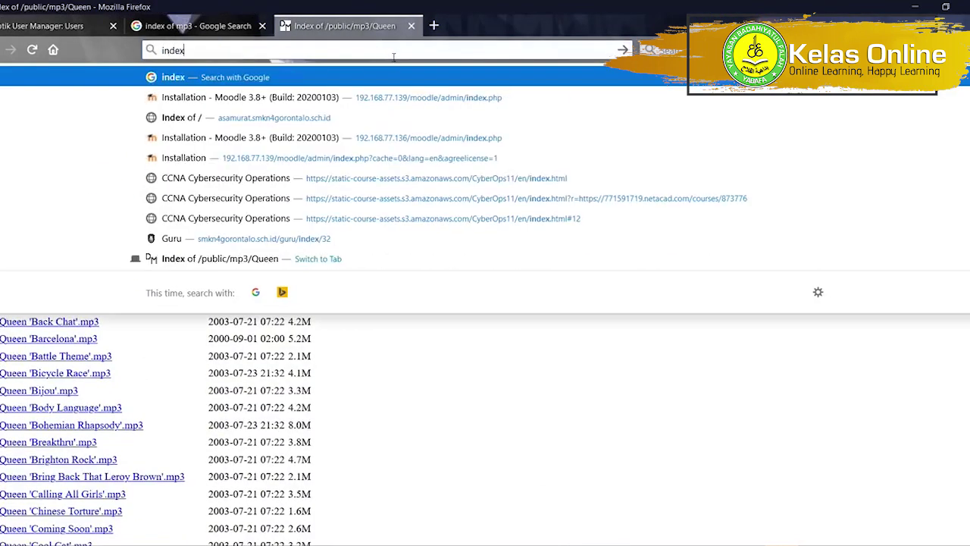
pyautogui.write(' of mkv')
pyautogui.press('Return')
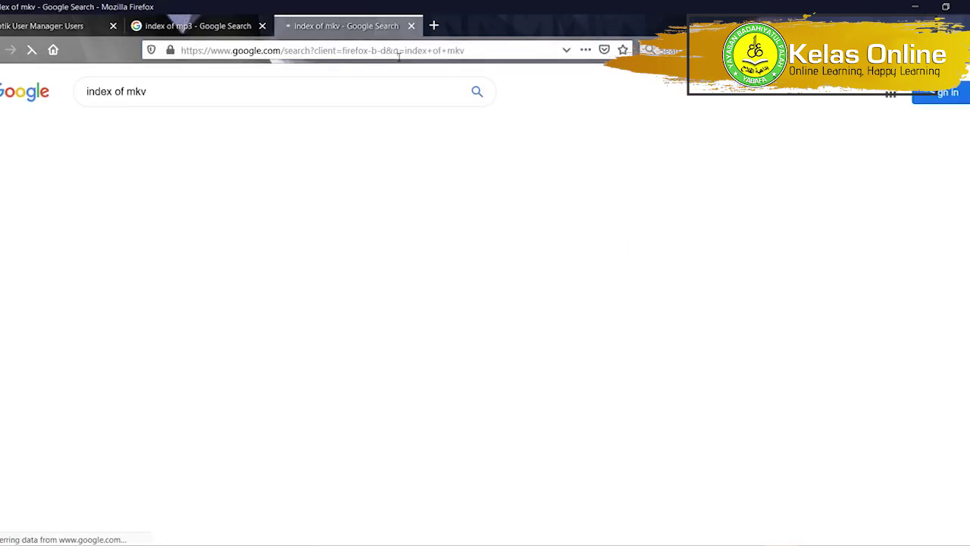
pyautogui.hotkey('alt', 'Tab')
pyautogui.hotkey('alt', 'Tab')
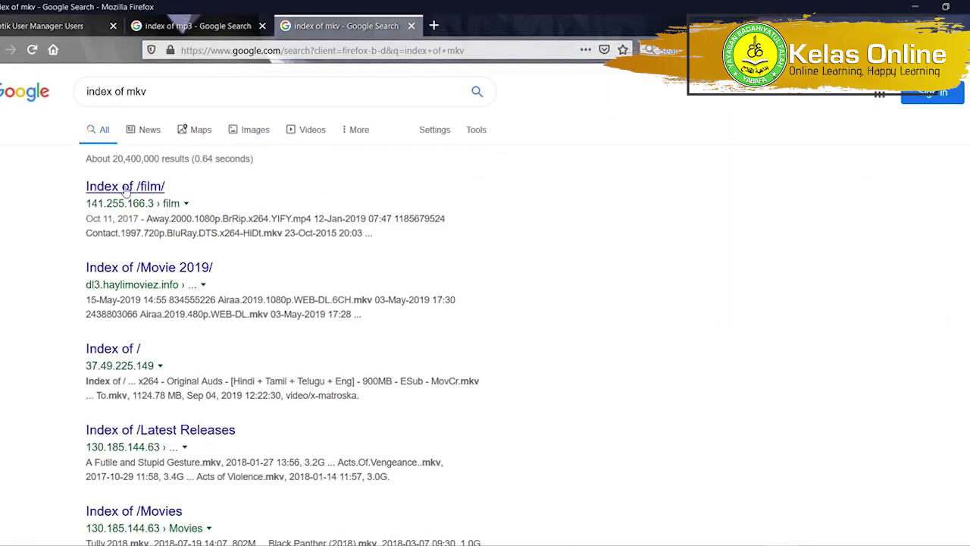
# Open the Index of /film/, /Movie 2019/ and / results in new tabs, then return to WinBox.
pyautogui.rightClick(141, 189)
pyautogui.click(182, 195)
pyautogui.rightClick(173, 270)
pyautogui.click(180, 276)
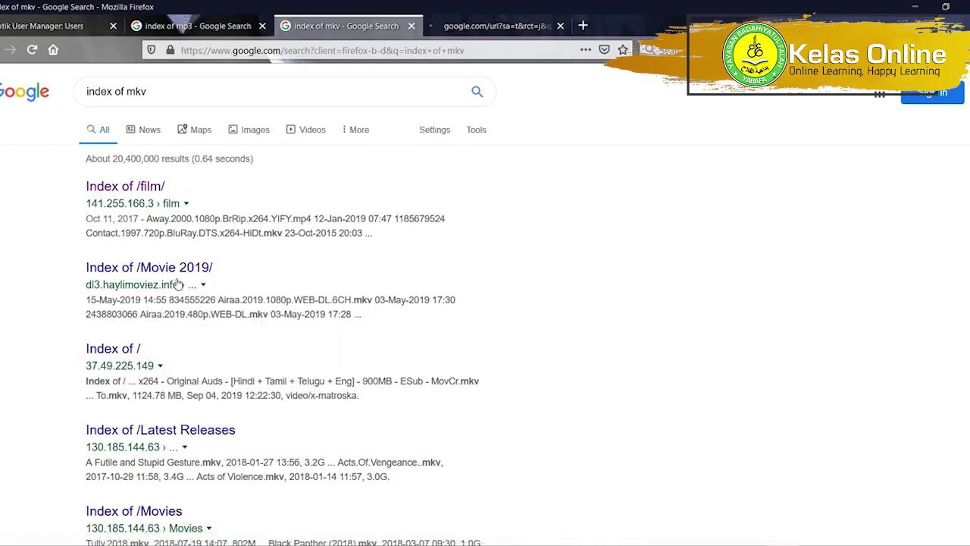
pyautogui.rightClick(129, 349)
pyautogui.click(165, 354)
pyautogui.click(488, 26)
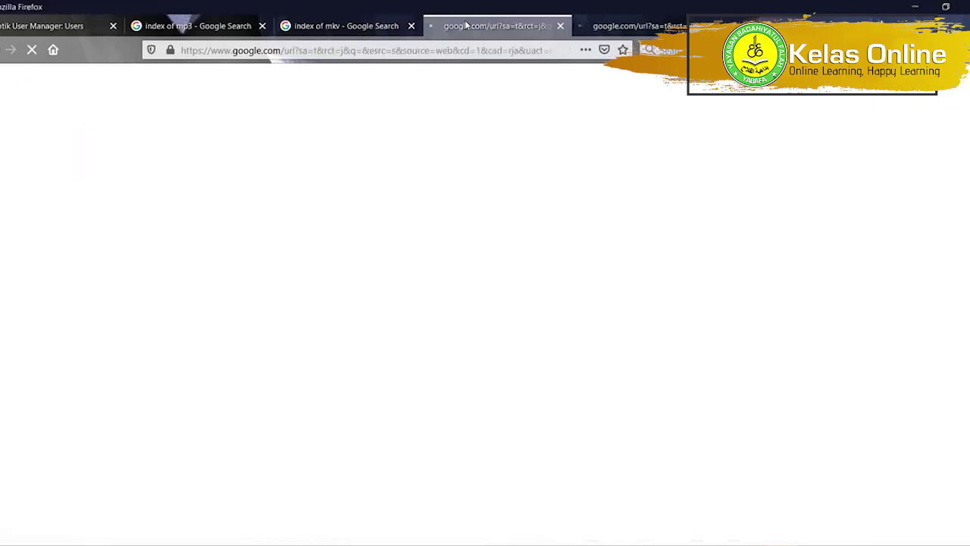
pyautogui.hotkey('alt', 'Tab')
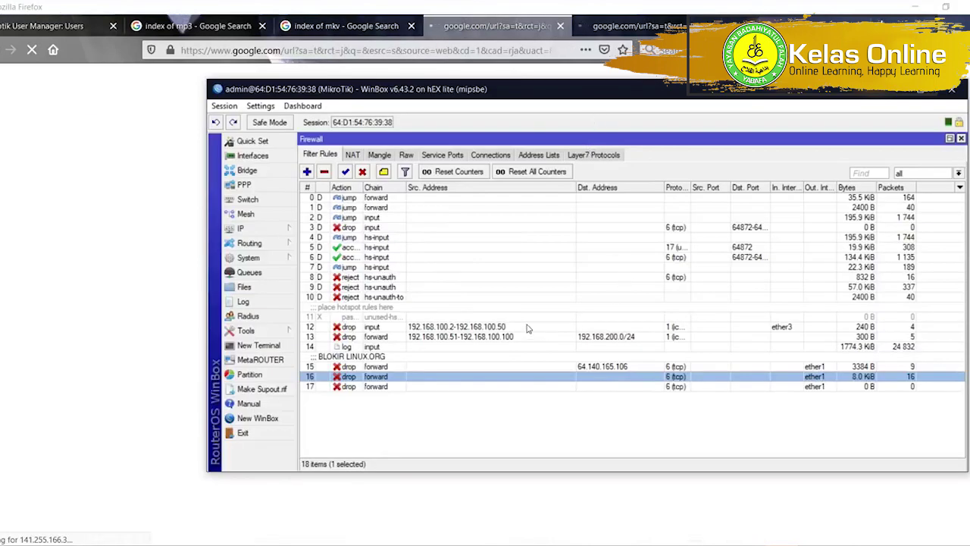
# Inspect rule 17's General, Action and Statistics tabs, showing drop with 0 packets.
pyautogui.click(702, 396)
pyautogui.doubleClick(704, 387)
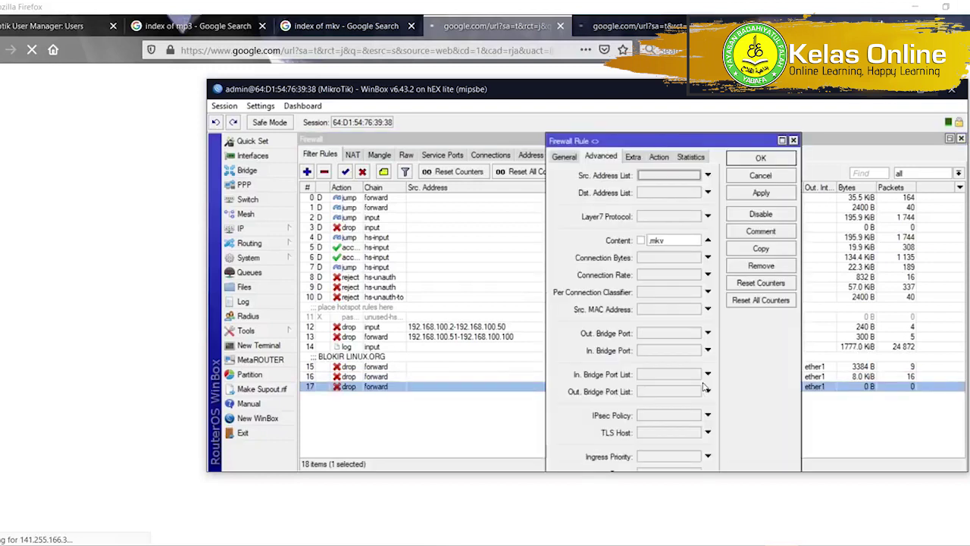
pyautogui.click(572, 157)
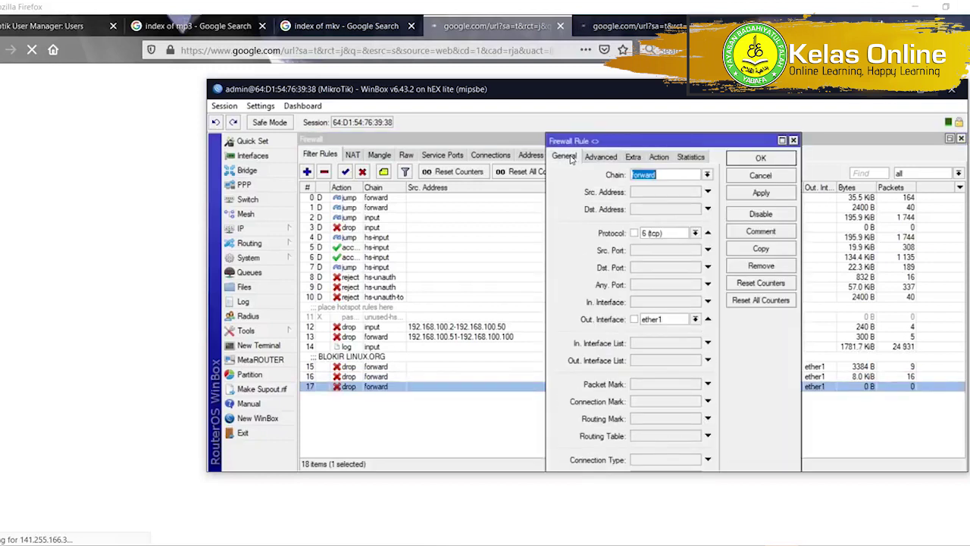
pyautogui.click(654, 158)
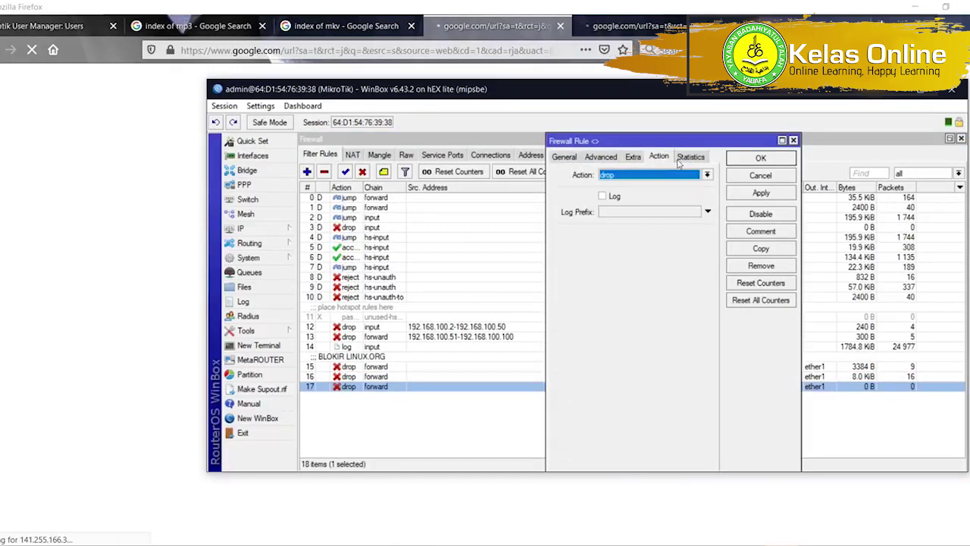
pyautogui.click(680, 158)
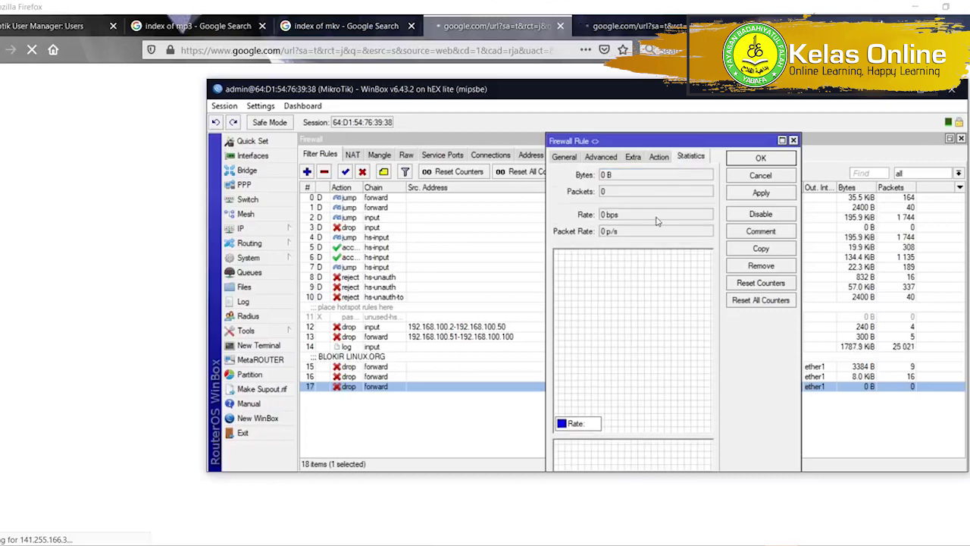
# Return to the loading mkv page in Firefox and dismiss the download manager warnings.
pyautogui.hotkey('alt', 'Tab')
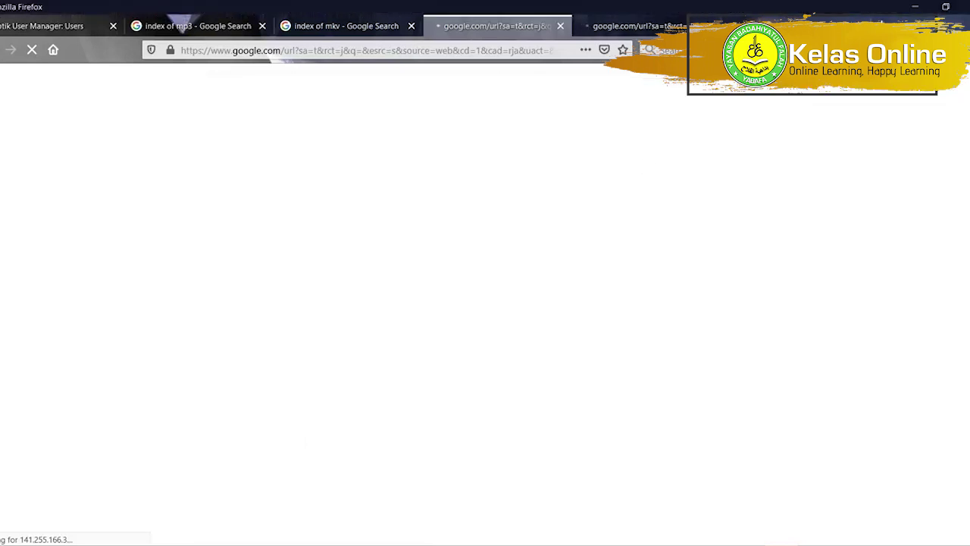
pyautogui.rightClick(783, 541)
pyautogui.click(783, 529)
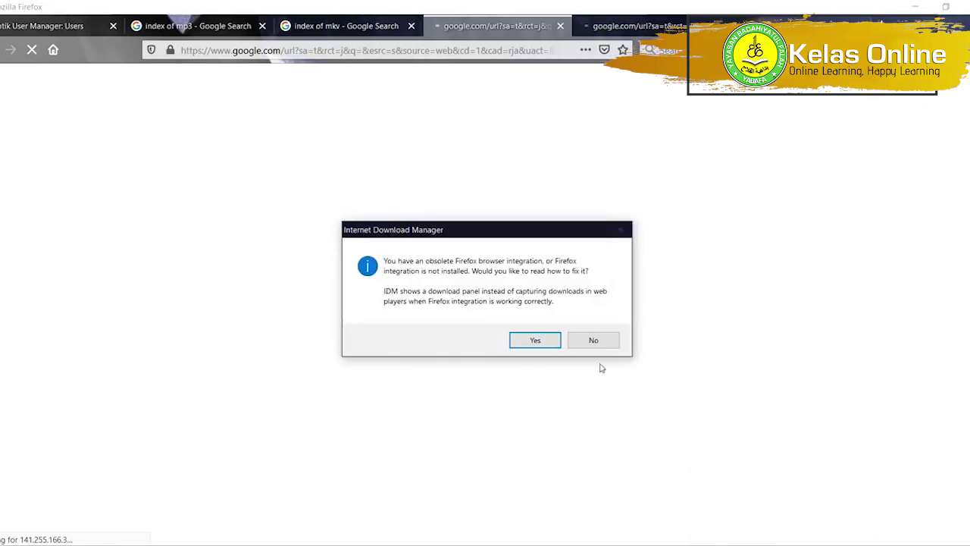
pyautogui.click(593, 341)
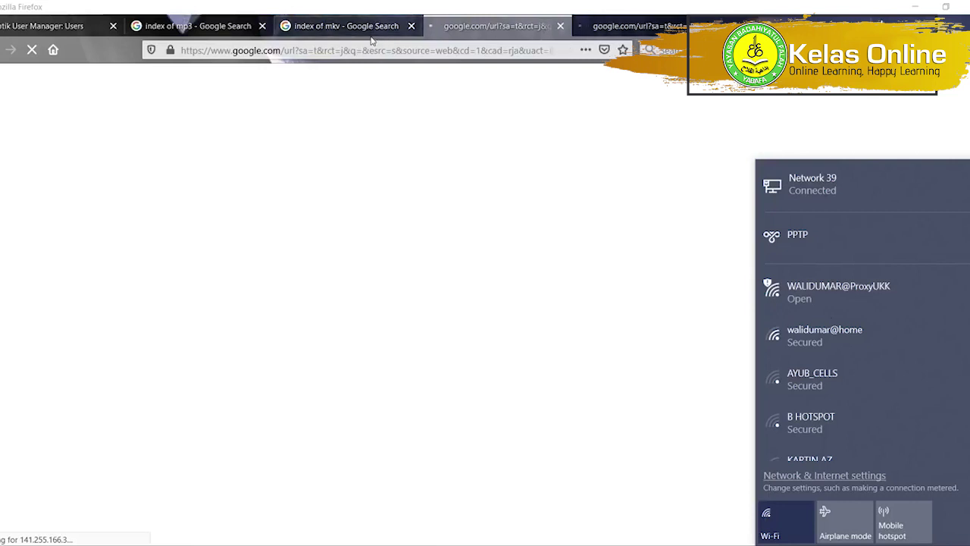
# Rerun ping google.com in Command Prompt to confirm internet replies.
pyautogui.click(680, 529)
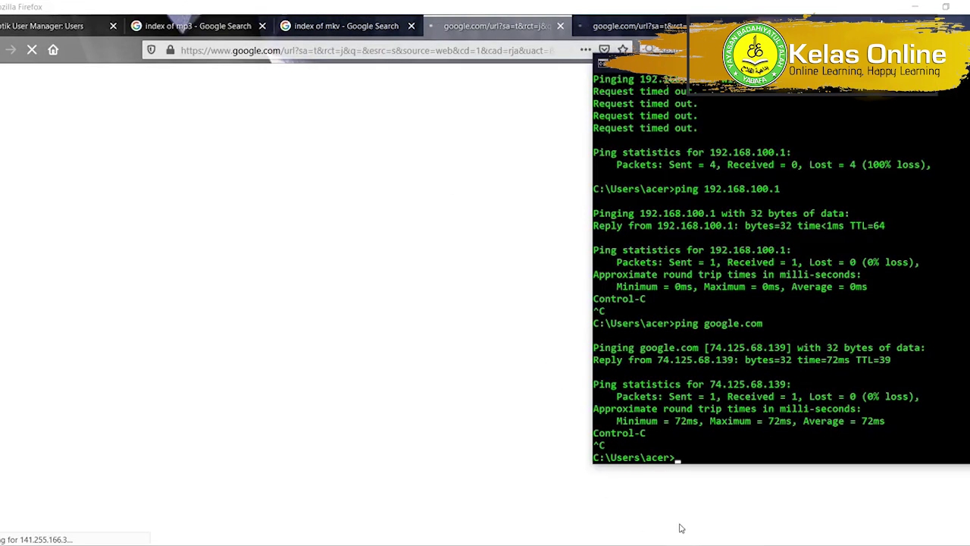
pyautogui.press('Up')
pyautogui.press('Return')
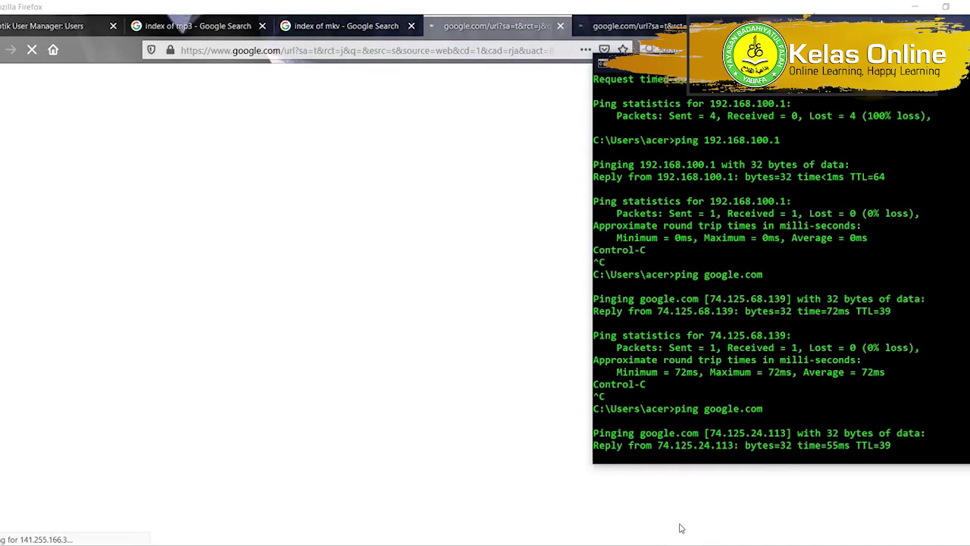
# Bring Firefox back and switch to the fourth tab.
pyautogui.click(606, 26)
pyautogui.rightClick(603, 27)
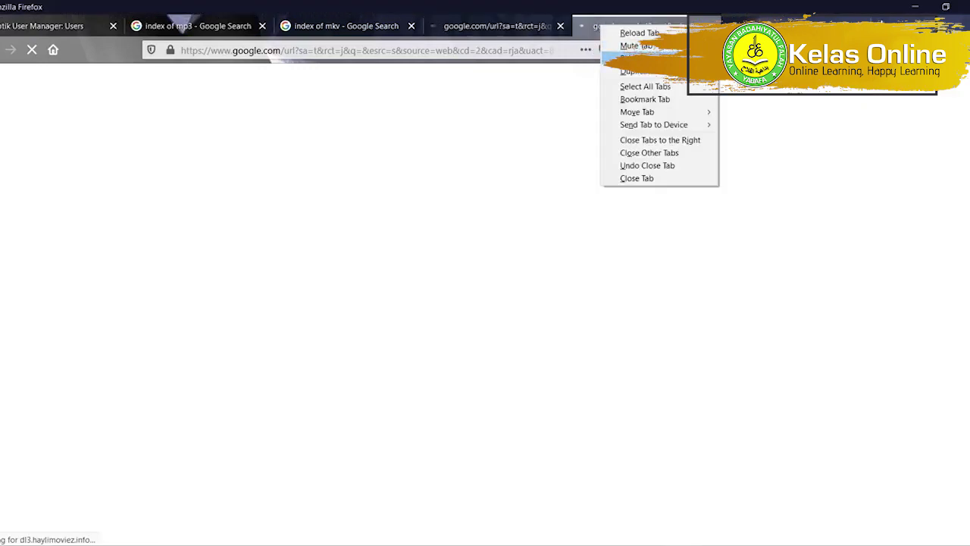
pyautogui.click(639, 32)
pyautogui.click(492, 26)
# Open the Index of /Latest Releases, /Movies and /India results in new tabs.
pyautogui.click(364, 28)
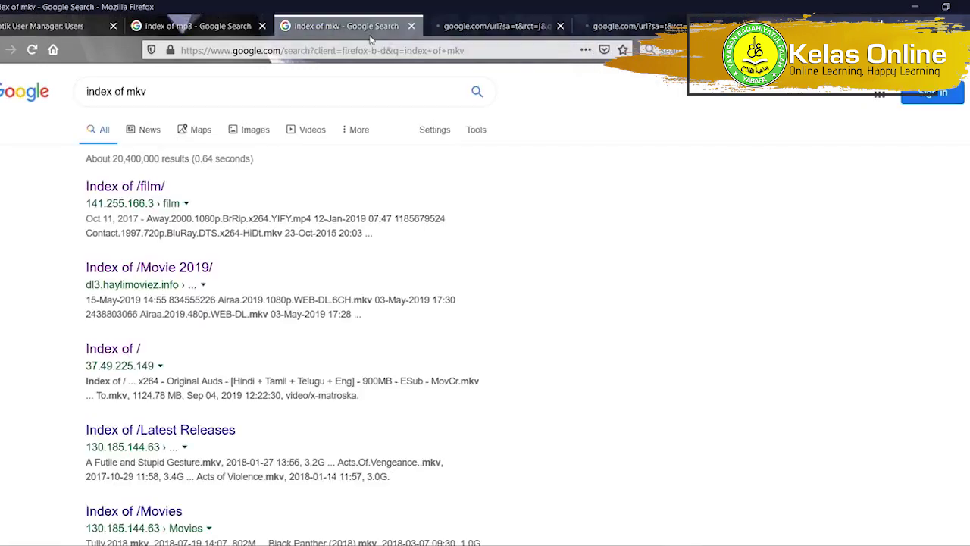
pyautogui.scroll(-3, 206, 342)
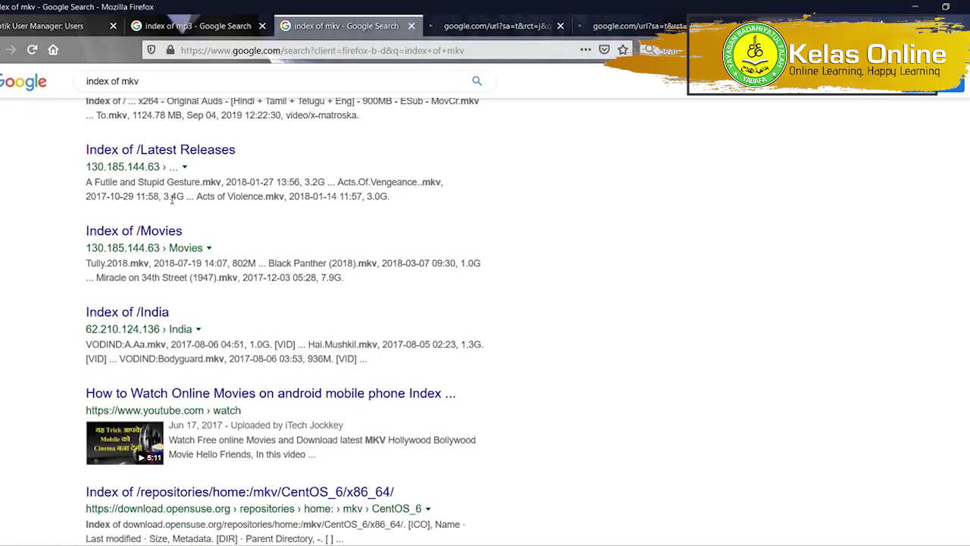
pyautogui.rightClick(183, 161)
pyautogui.click(189, 166)
pyautogui.rightClick(170, 231)
pyautogui.click(185, 238)
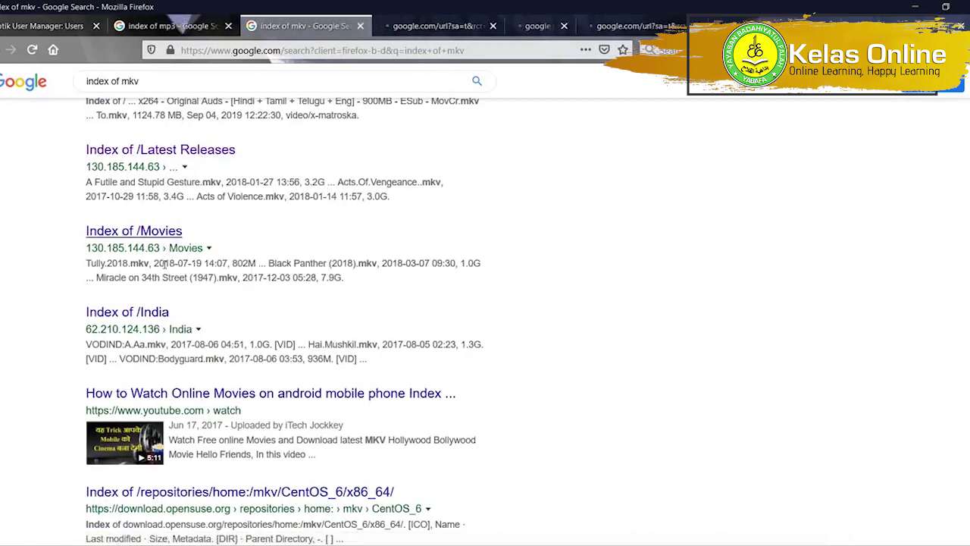
pyautogui.rightClick(154, 312)
pyautogui.click(182, 318)
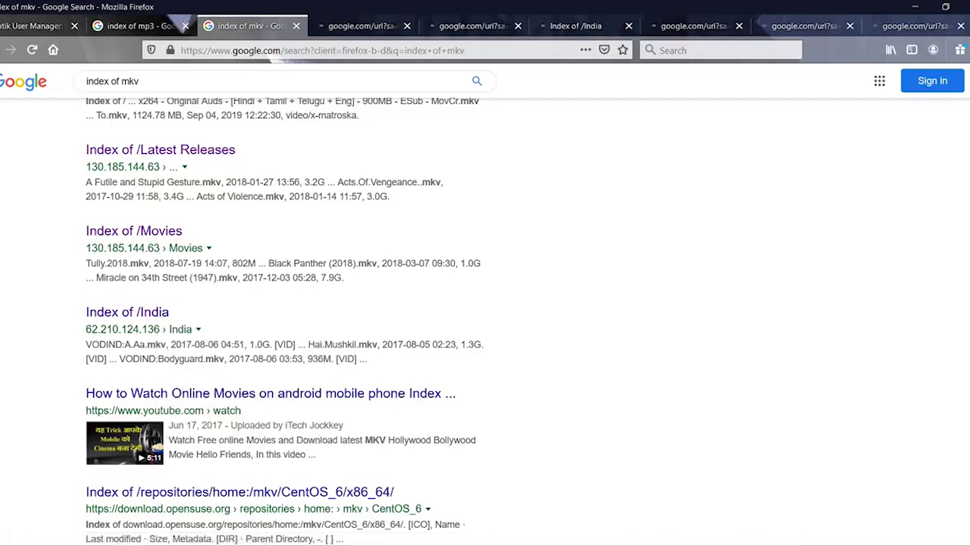
# Close the leftover google redirect tabs, settle on the Index of /India listing, then return to WinBox.
pyautogui.click(560, 26)
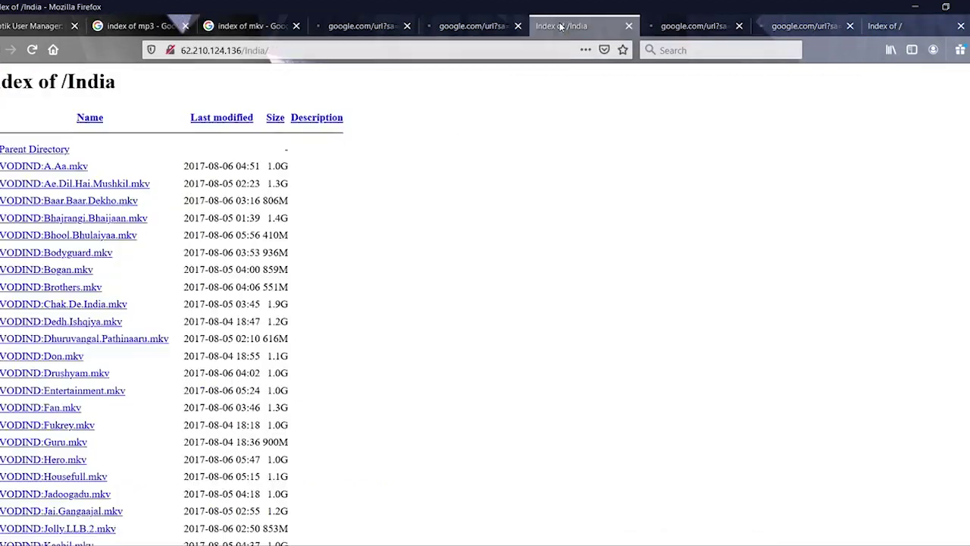
pyautogui.click(406, 26)
pyautogui.click(406, 26)
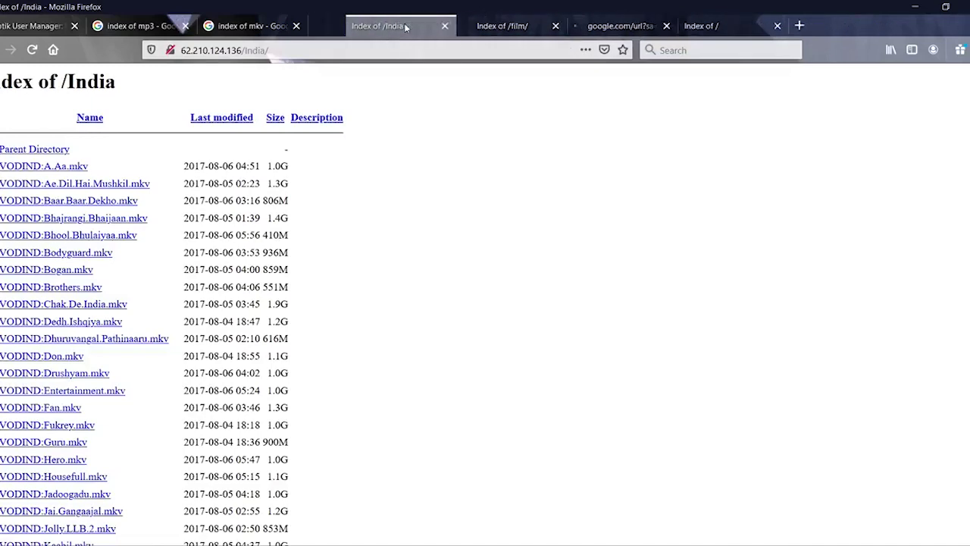
pyautogui.click(493, 29)
pyautogui.click(575, 26)
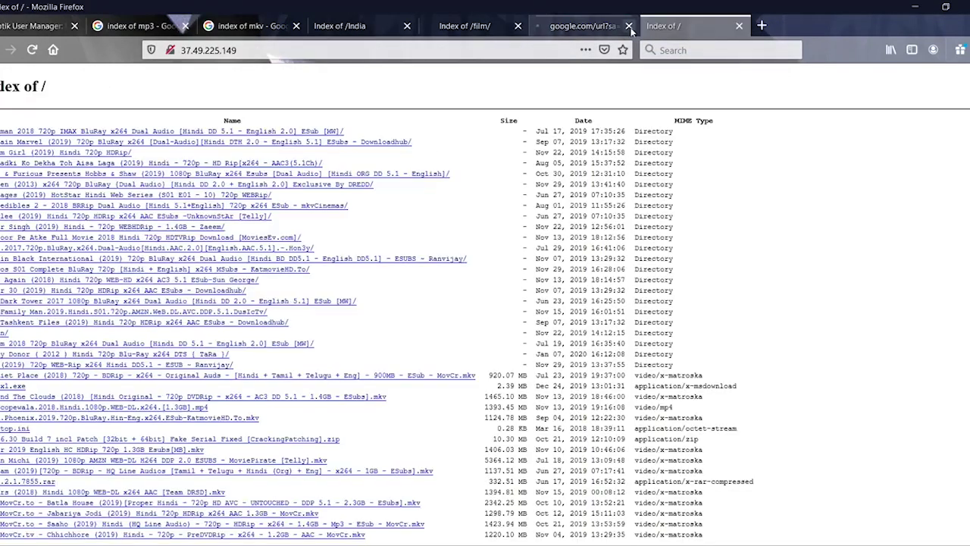
pyautogui.click(628, 26)
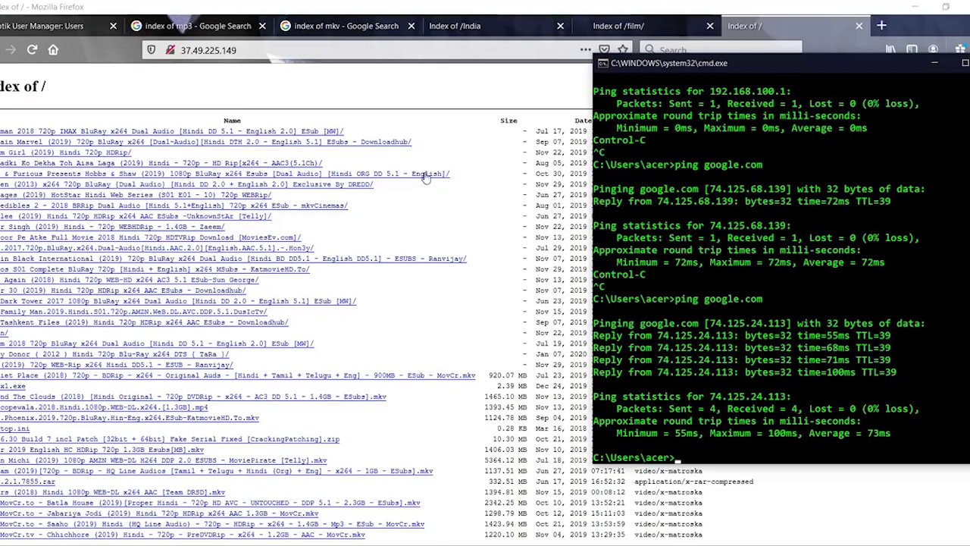
pyautogui.click(458, 26)
pyautogui.hotkey('alt', 'Tab')
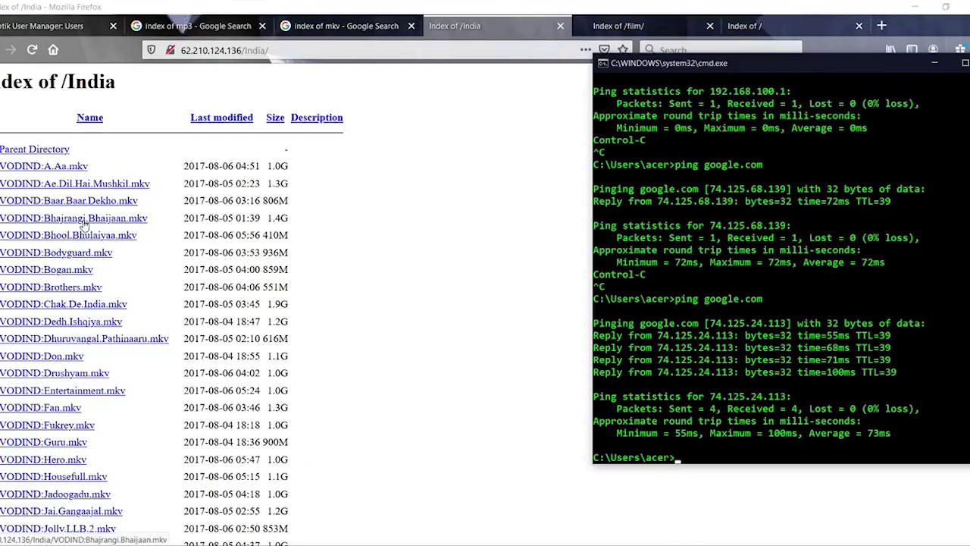
pyautogui.hotkey('alt', 'Tab')
pyautogui.hotkey('alt', 'Tab')
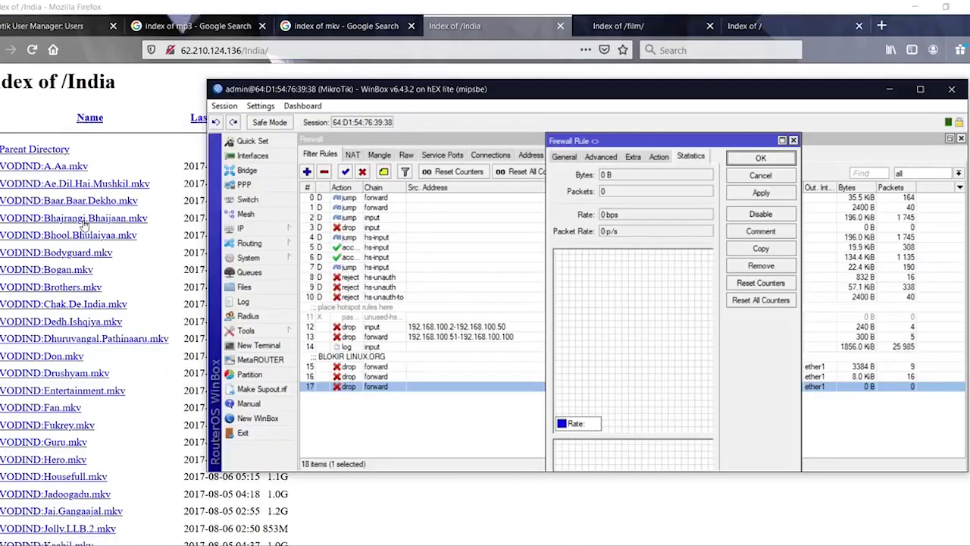
# Try the Bhajrangi Bhaijaan mkv download, watching rule 17 reach 3960 B and 9 packets, then open the task sheet.
pyautogui.click(86, 225)
pyautogui.hotkey('alt', 'Tab')
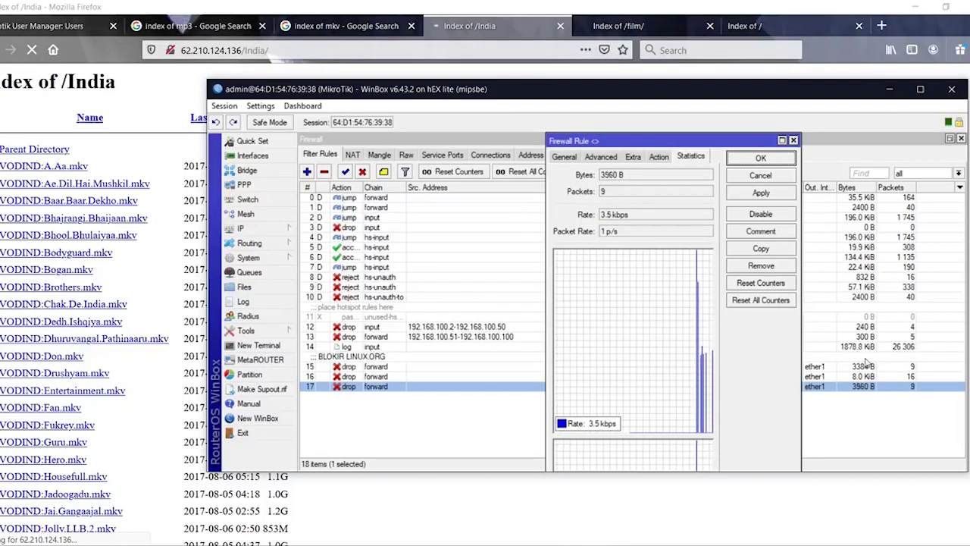
pyautogui.press('Escape')
pyautogui.hotkey('alt', 'Tab')
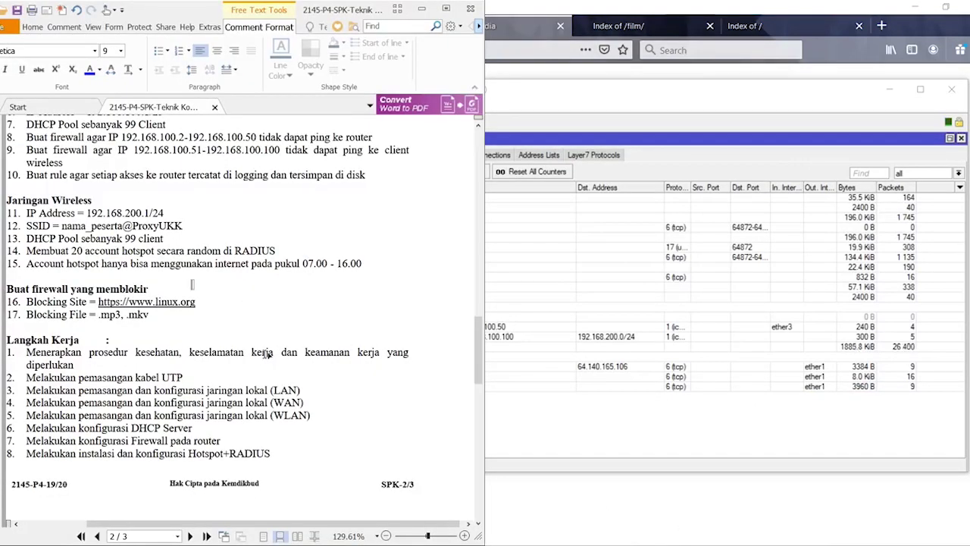
# Cancel the stray mkv download dialog and decline the IDM integration prompt.
pyautogui.scroll(3, 267, 354)
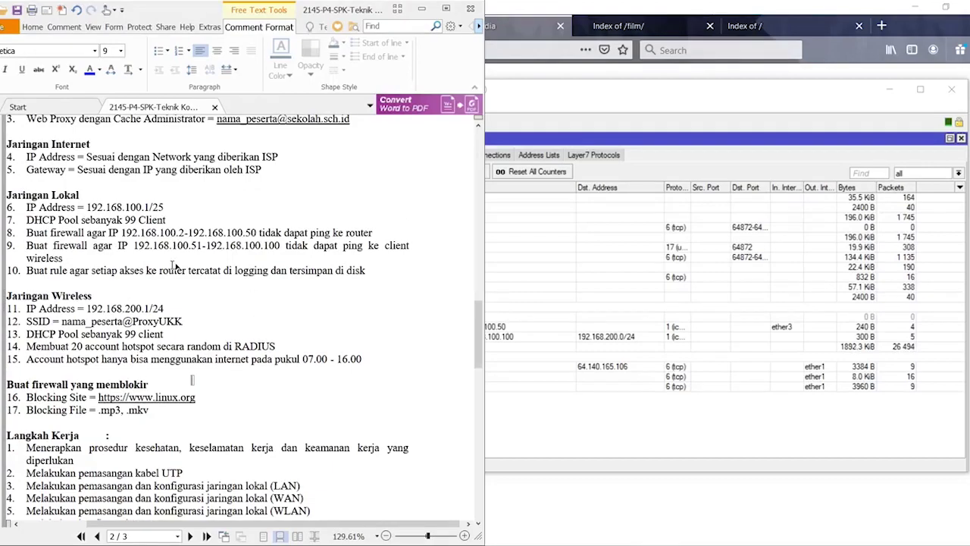
pyautogui.scroll(5, 174, 265)
pyautogui.scroll(-12, 174, 264)
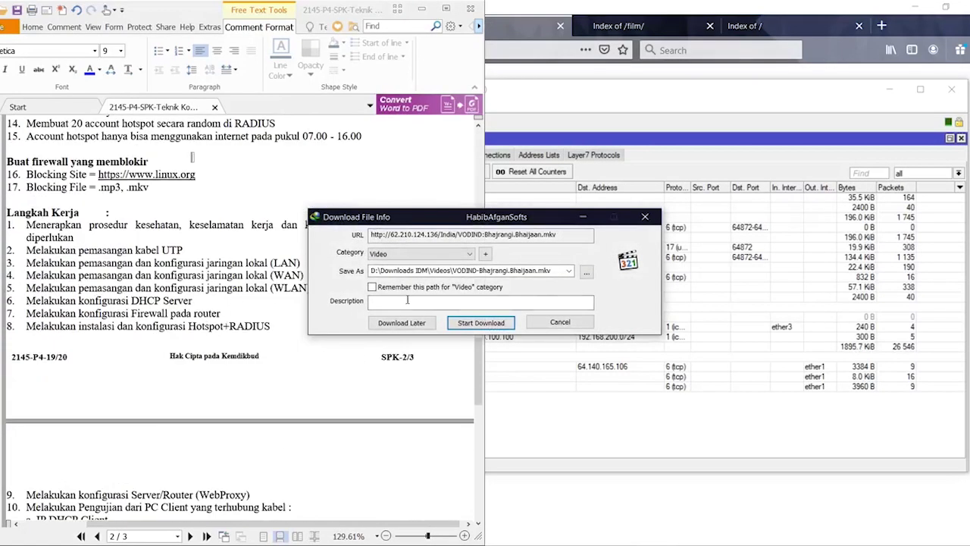
pyautogui.click(560, 322)
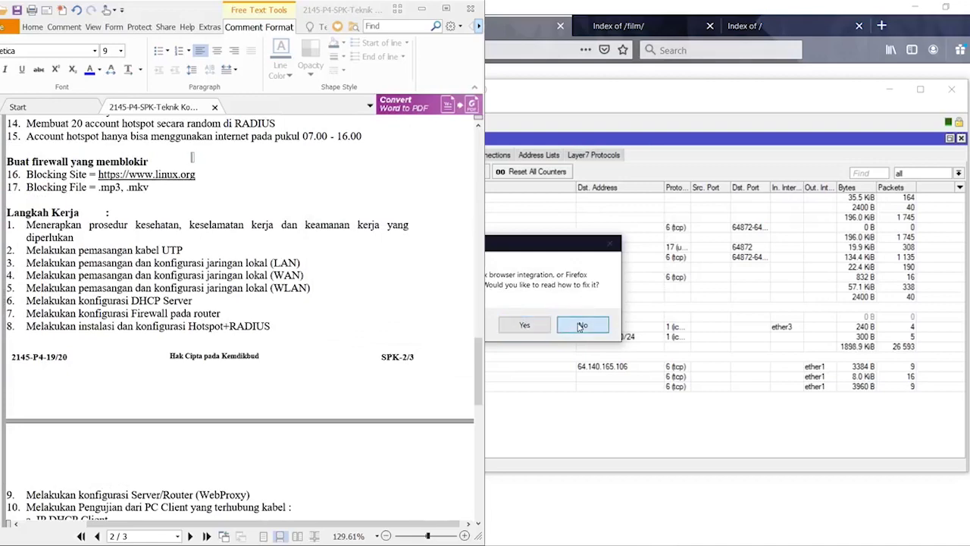
pyautogui.click(581, 325)
# Maximize Foxit Reader and scroll to page 1's tools, components and materials list.
pyautogui.scroll(-10, 248, 347)
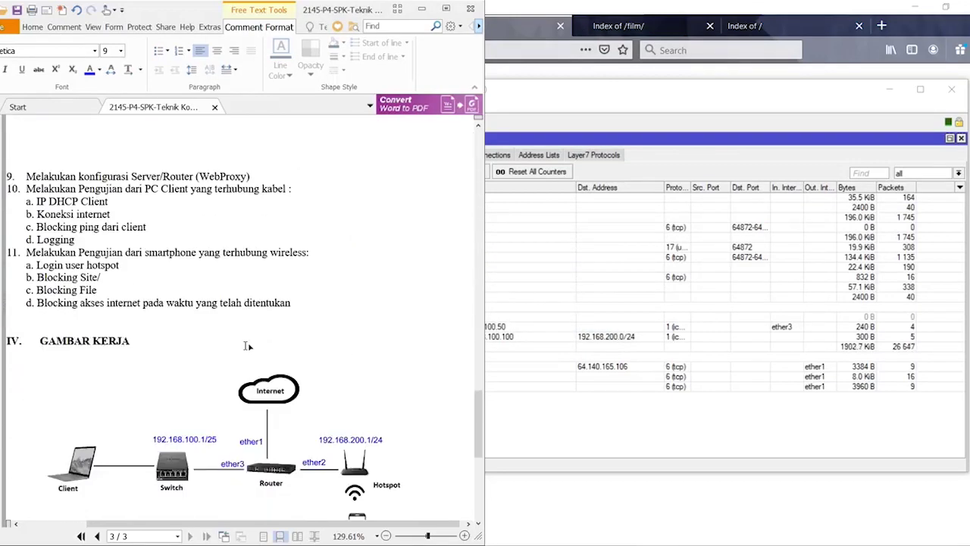
pyautogui.scroll(10, 248, 346)
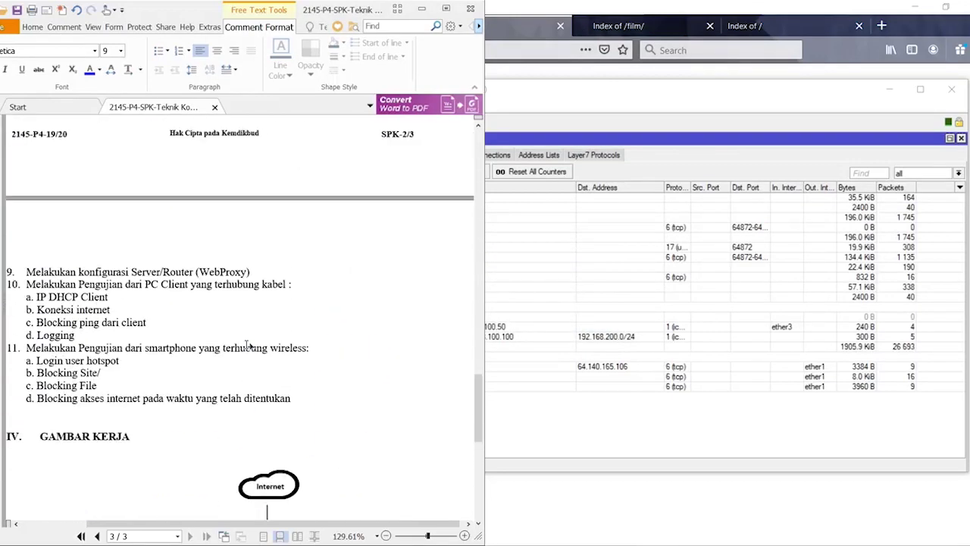
pyautogui.click(446, 9)
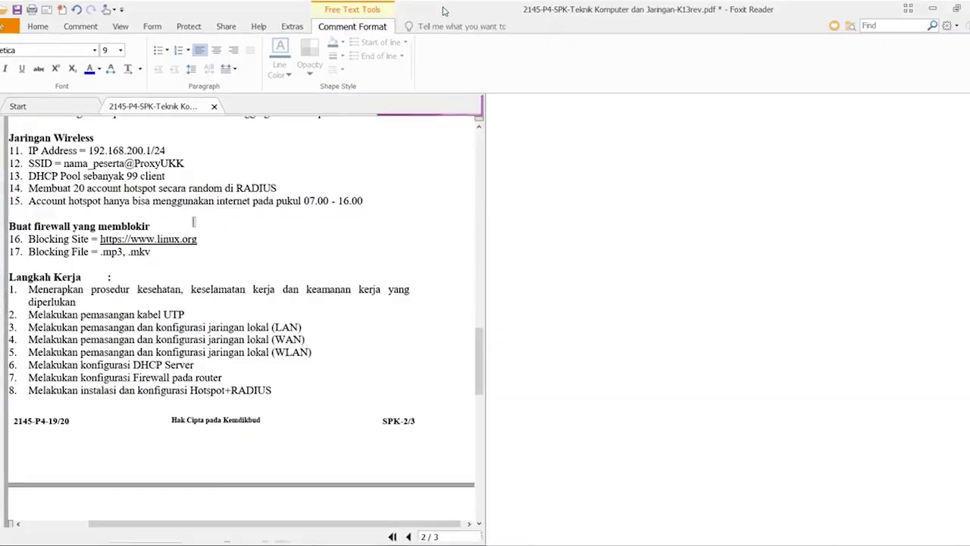
pyautogui.scroll(3, 585, 244)
pyautogui.scroll(15, 544, 280)
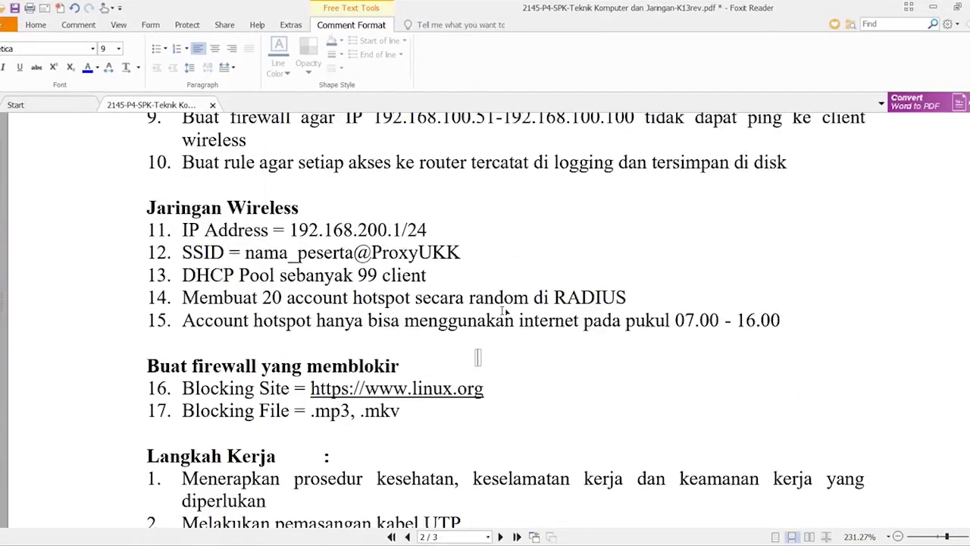
pyautogui.scroll(10, 464, 331)
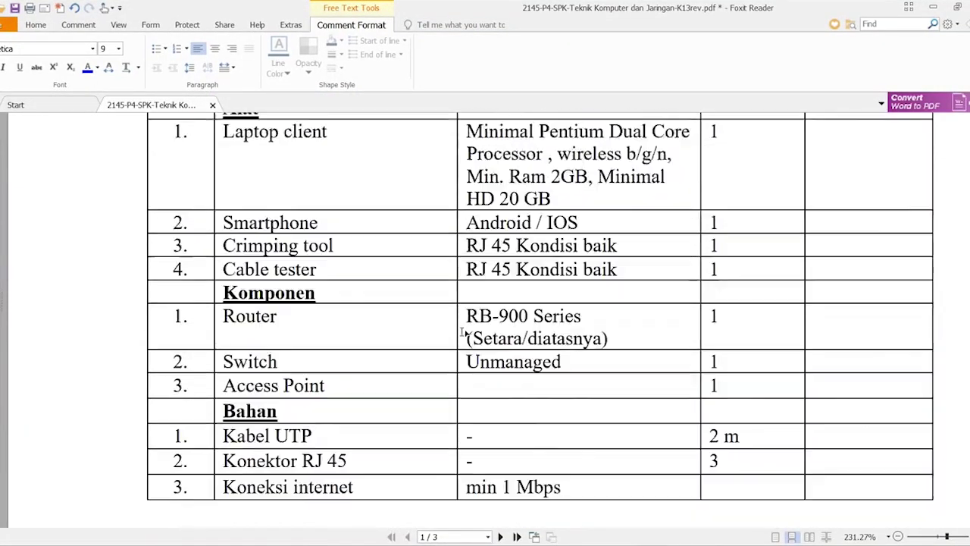